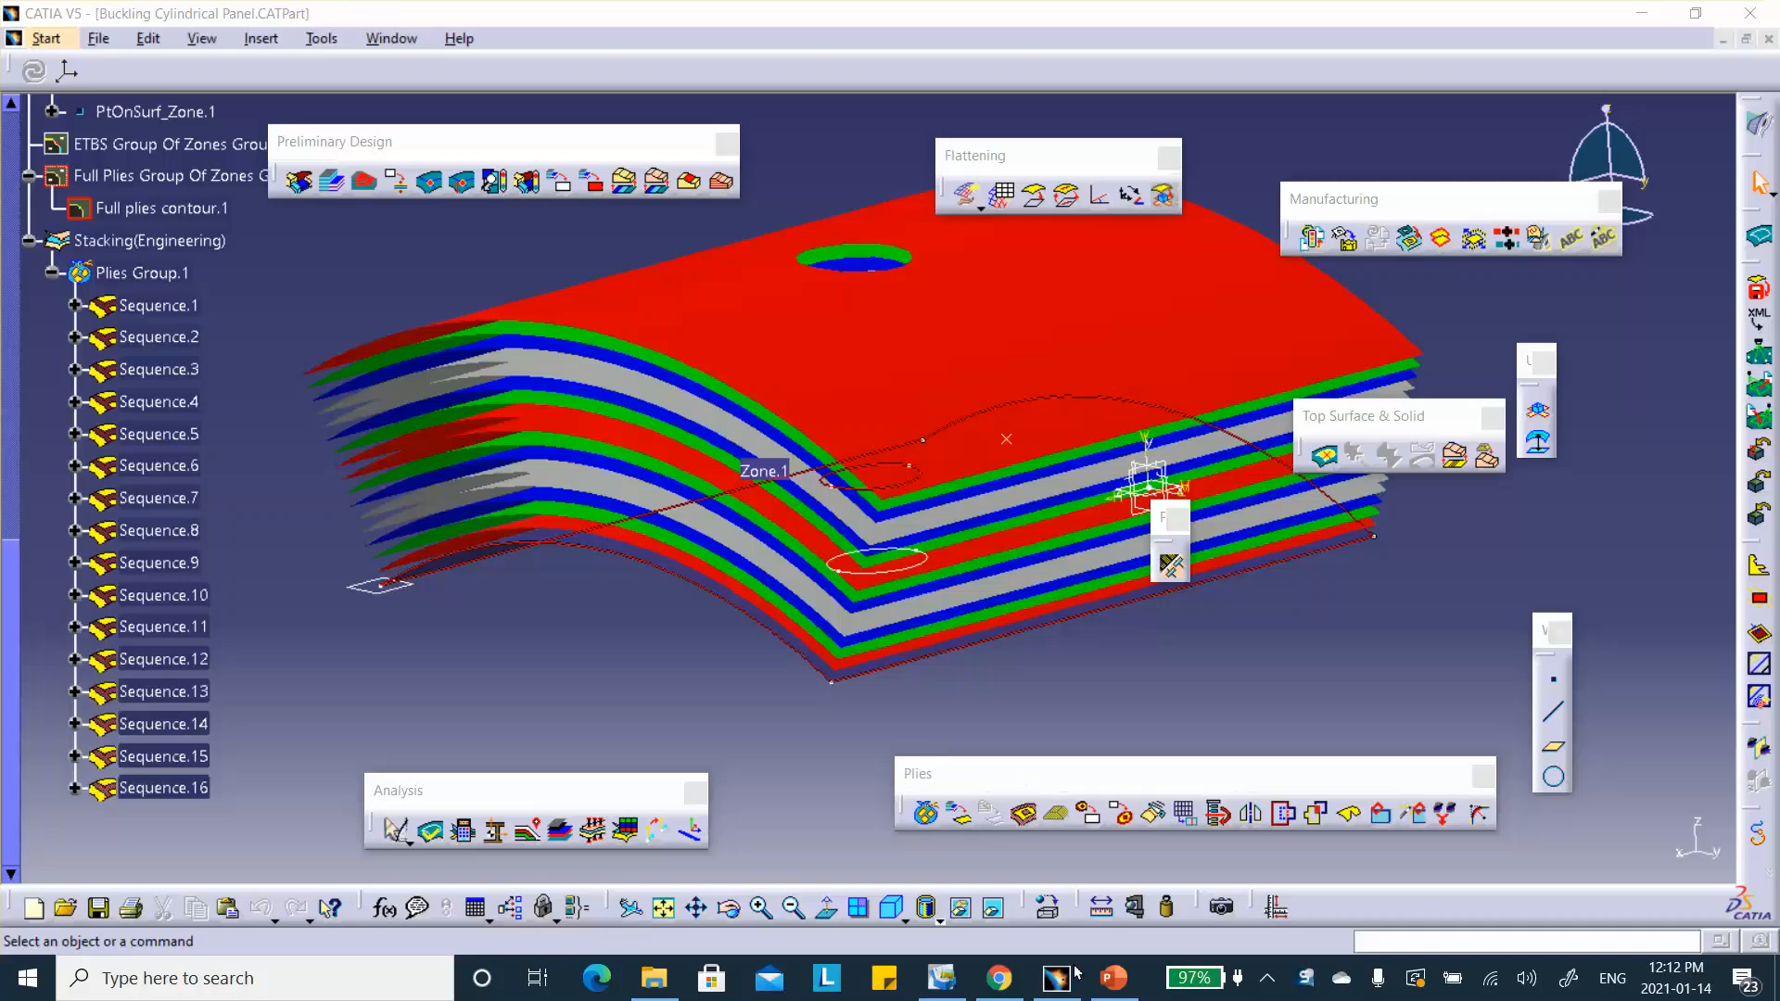
Review the composite cylindrical panel problem slide in PowerPoint and return to CATIA.
click(1112, 978)
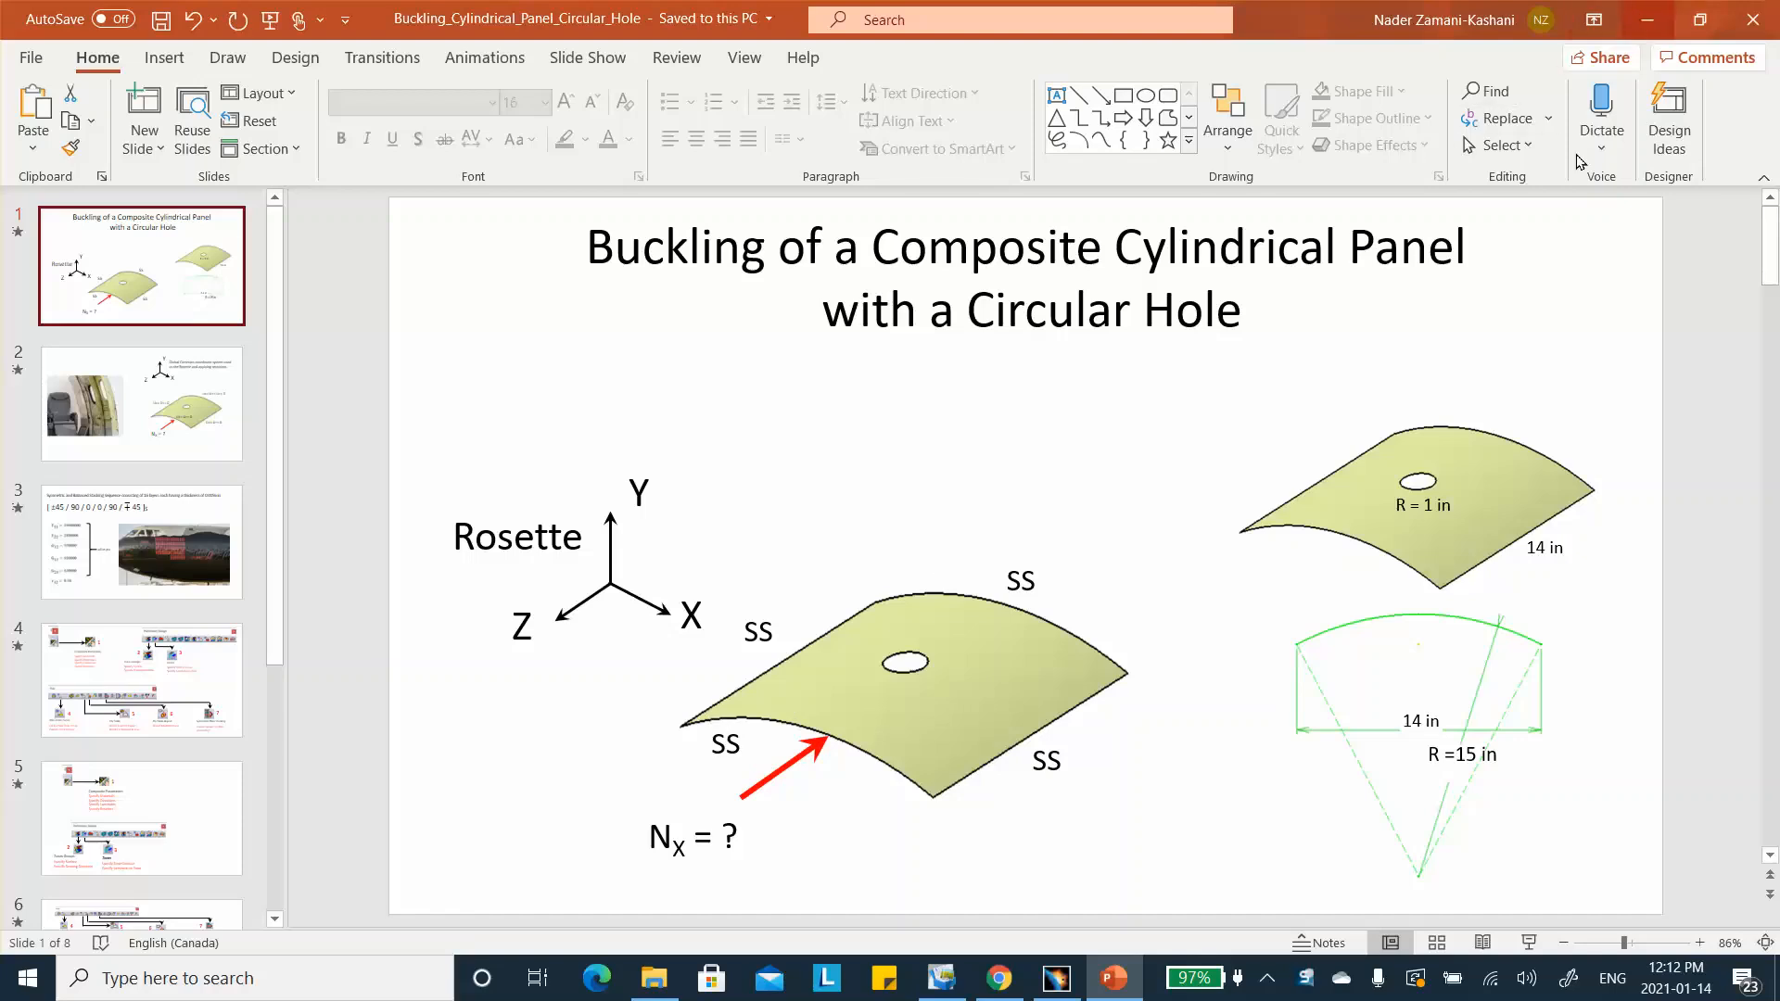
click(1058, 977)
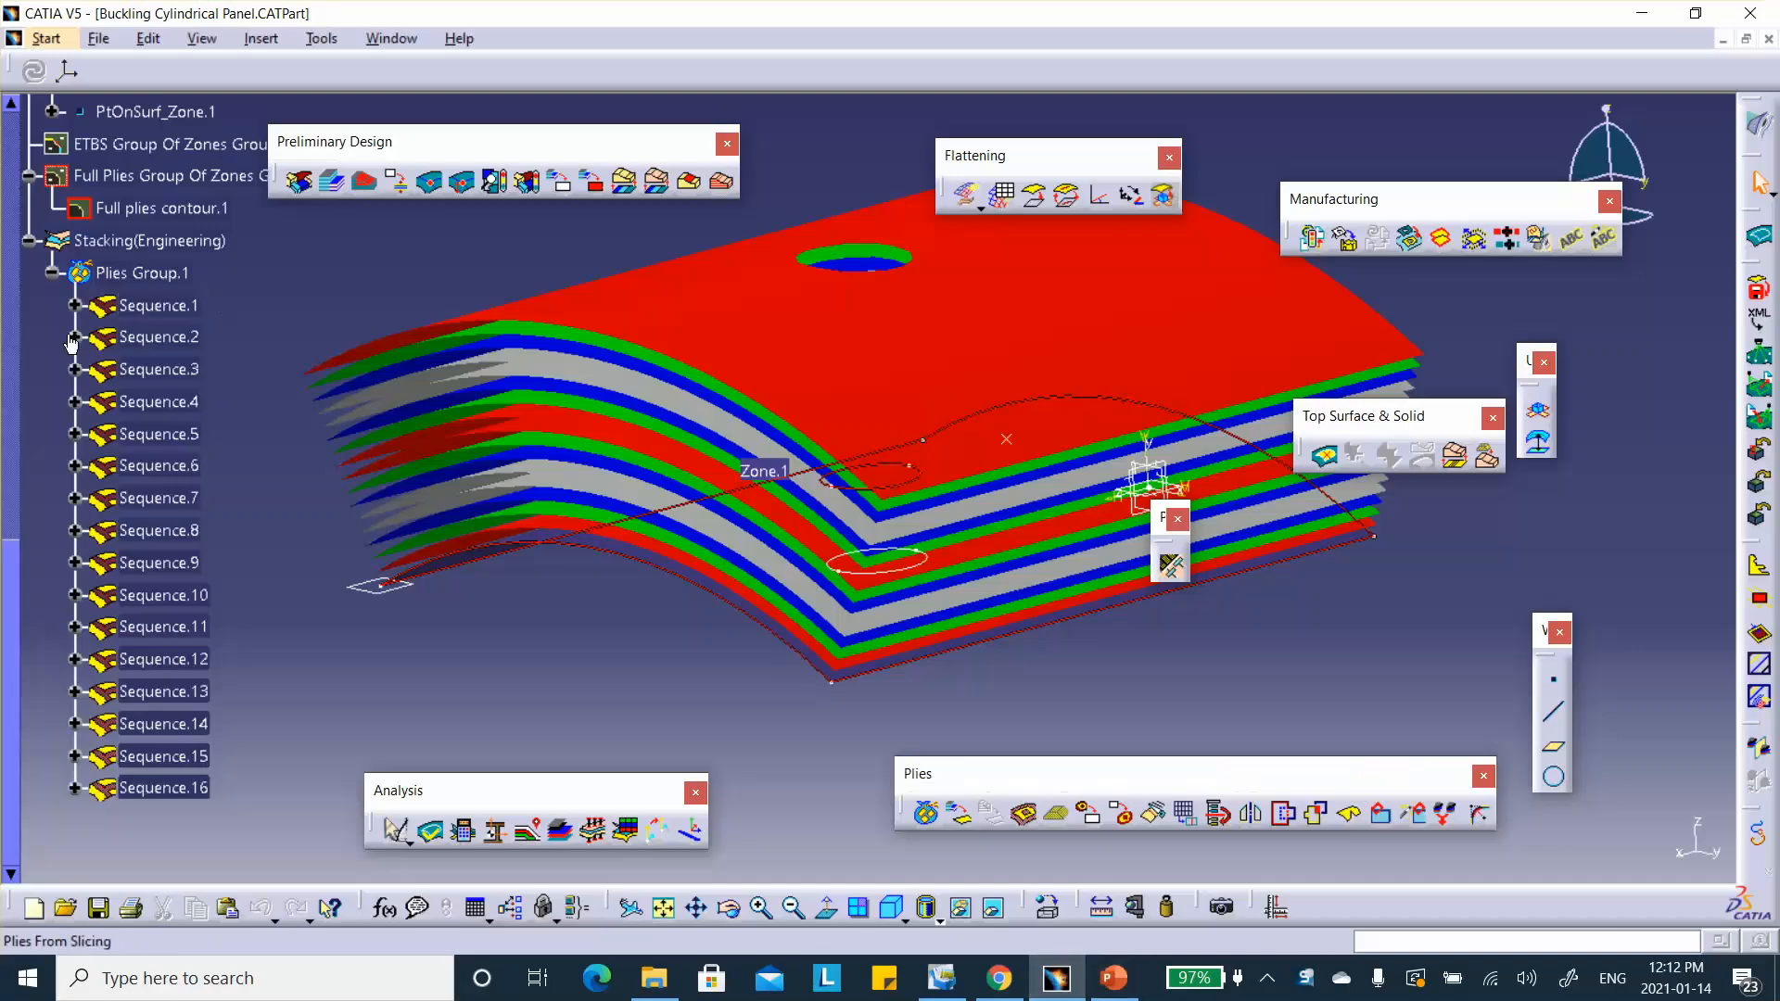
Hide the Stacking(Engineering) plies and Zones Group.1 so only the base panel geometry is displayed.
right_click(151, 246)
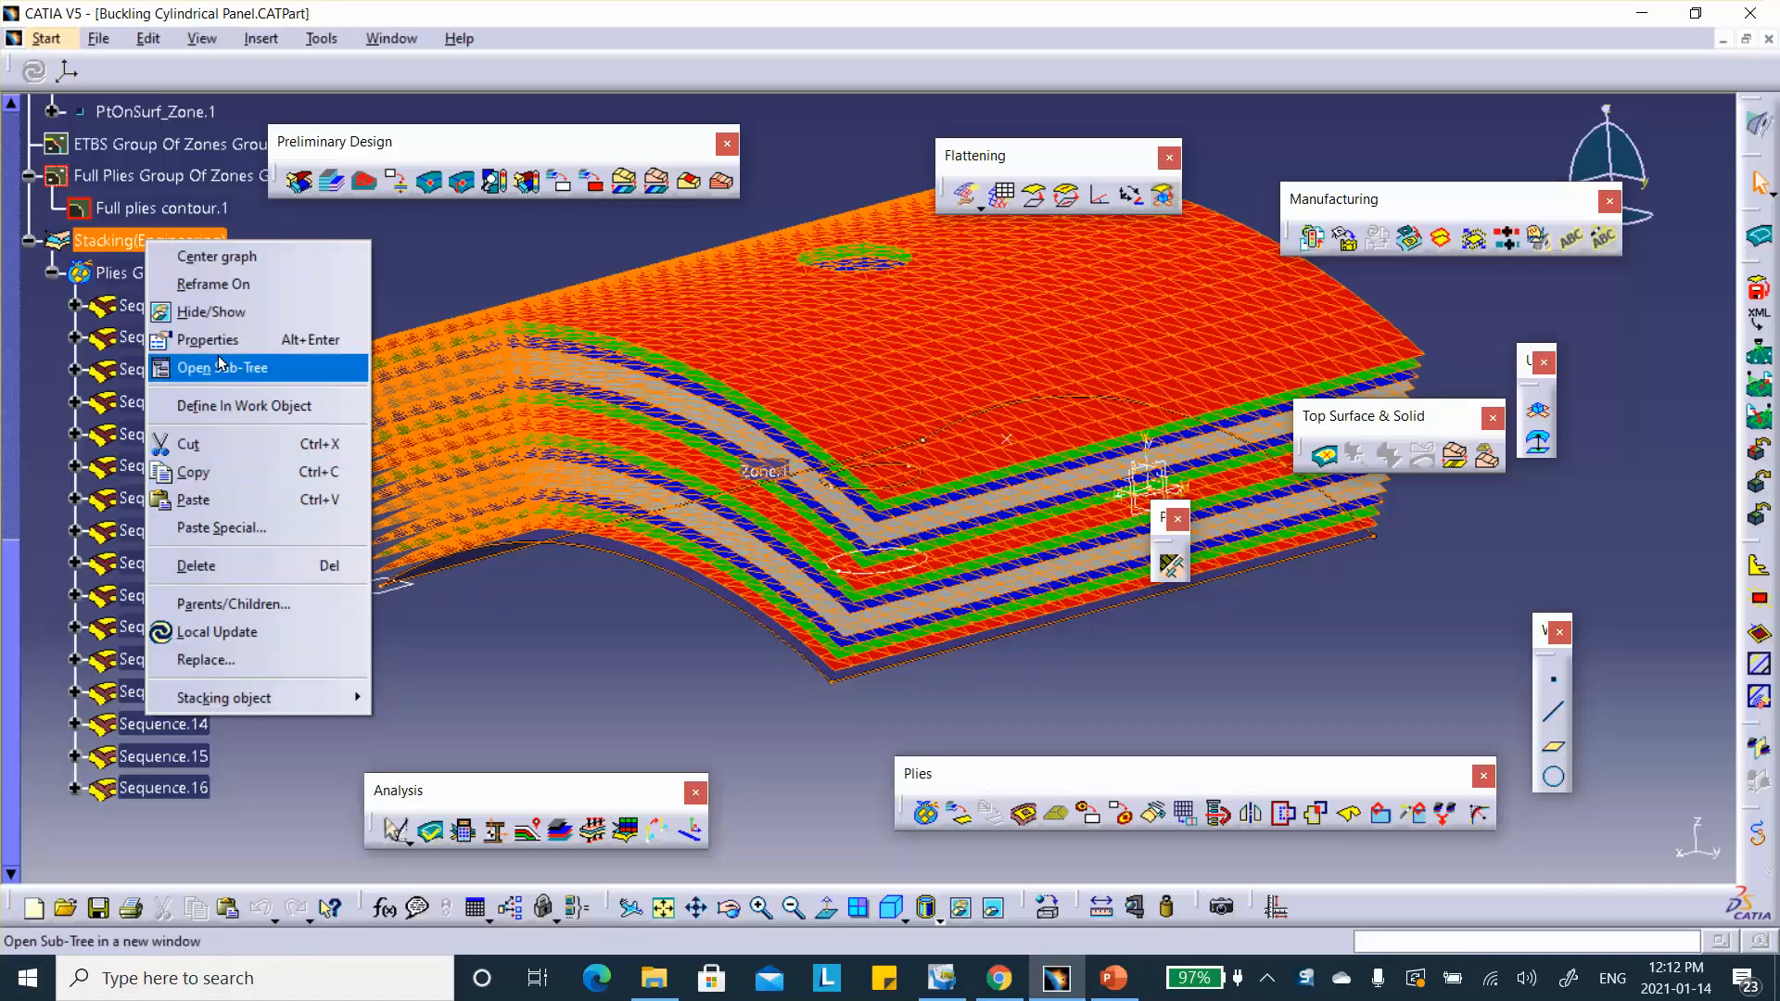
click(224, 313)
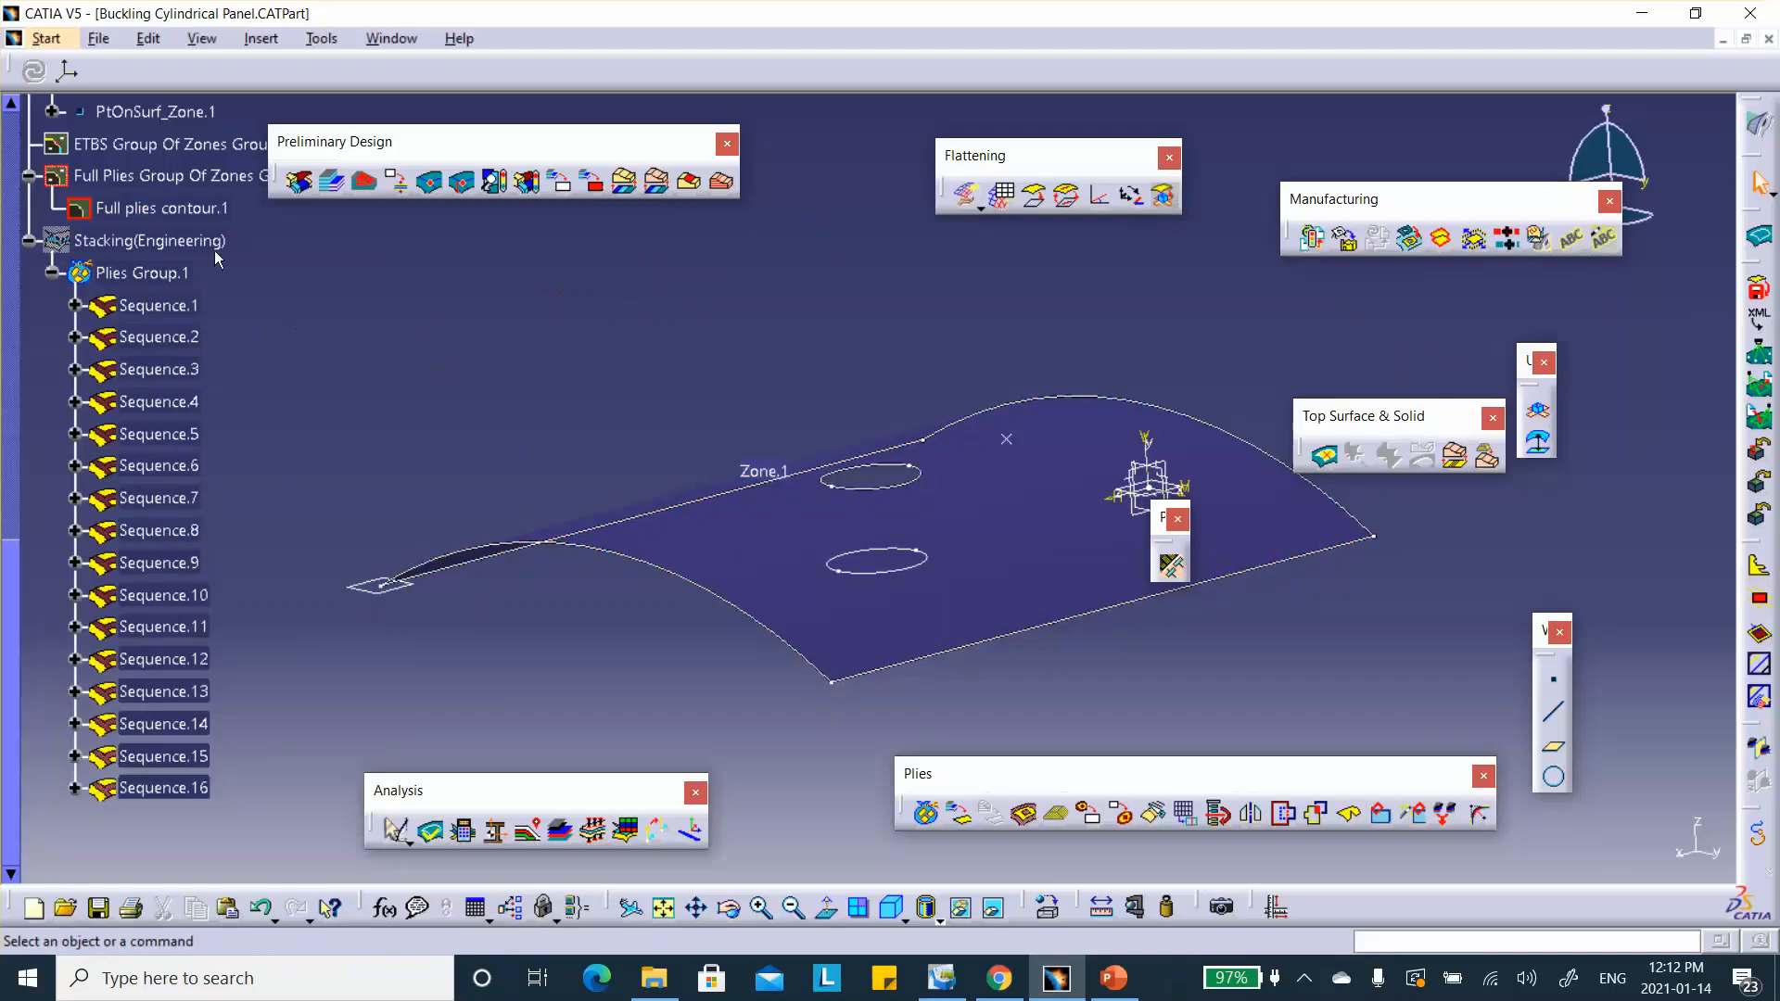
scroll(278, 334, up, 2)
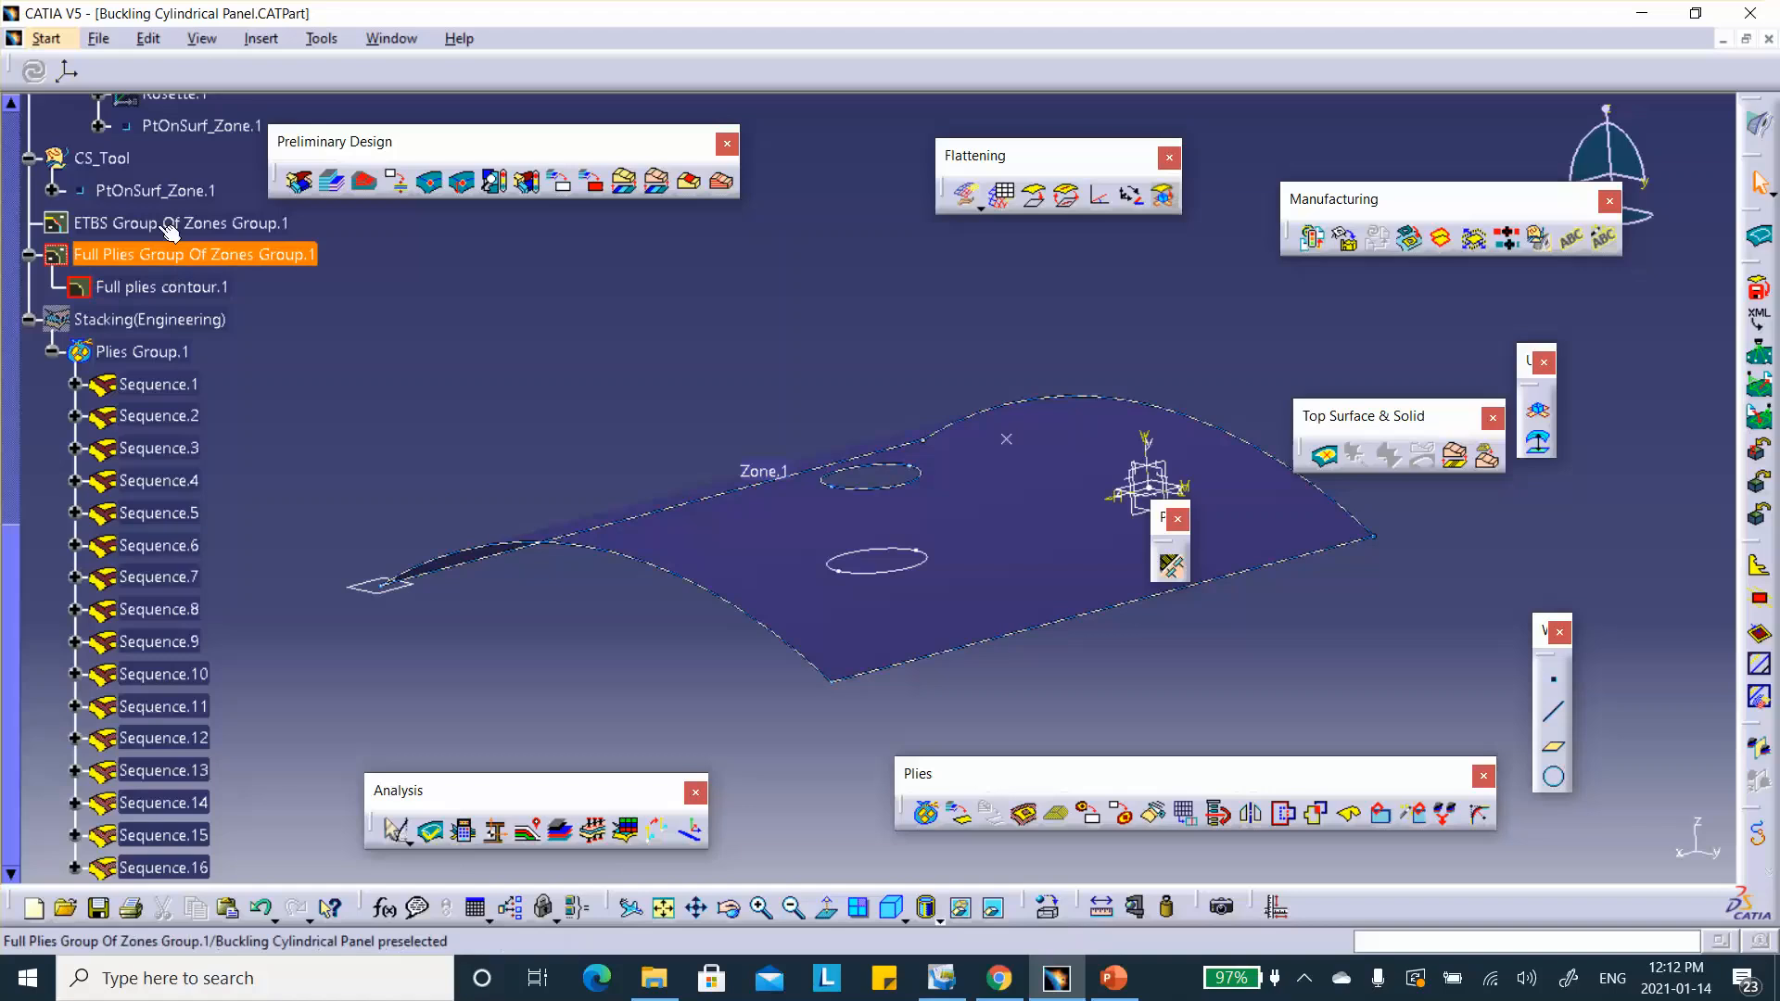
scroll(181, 214, up, 4)
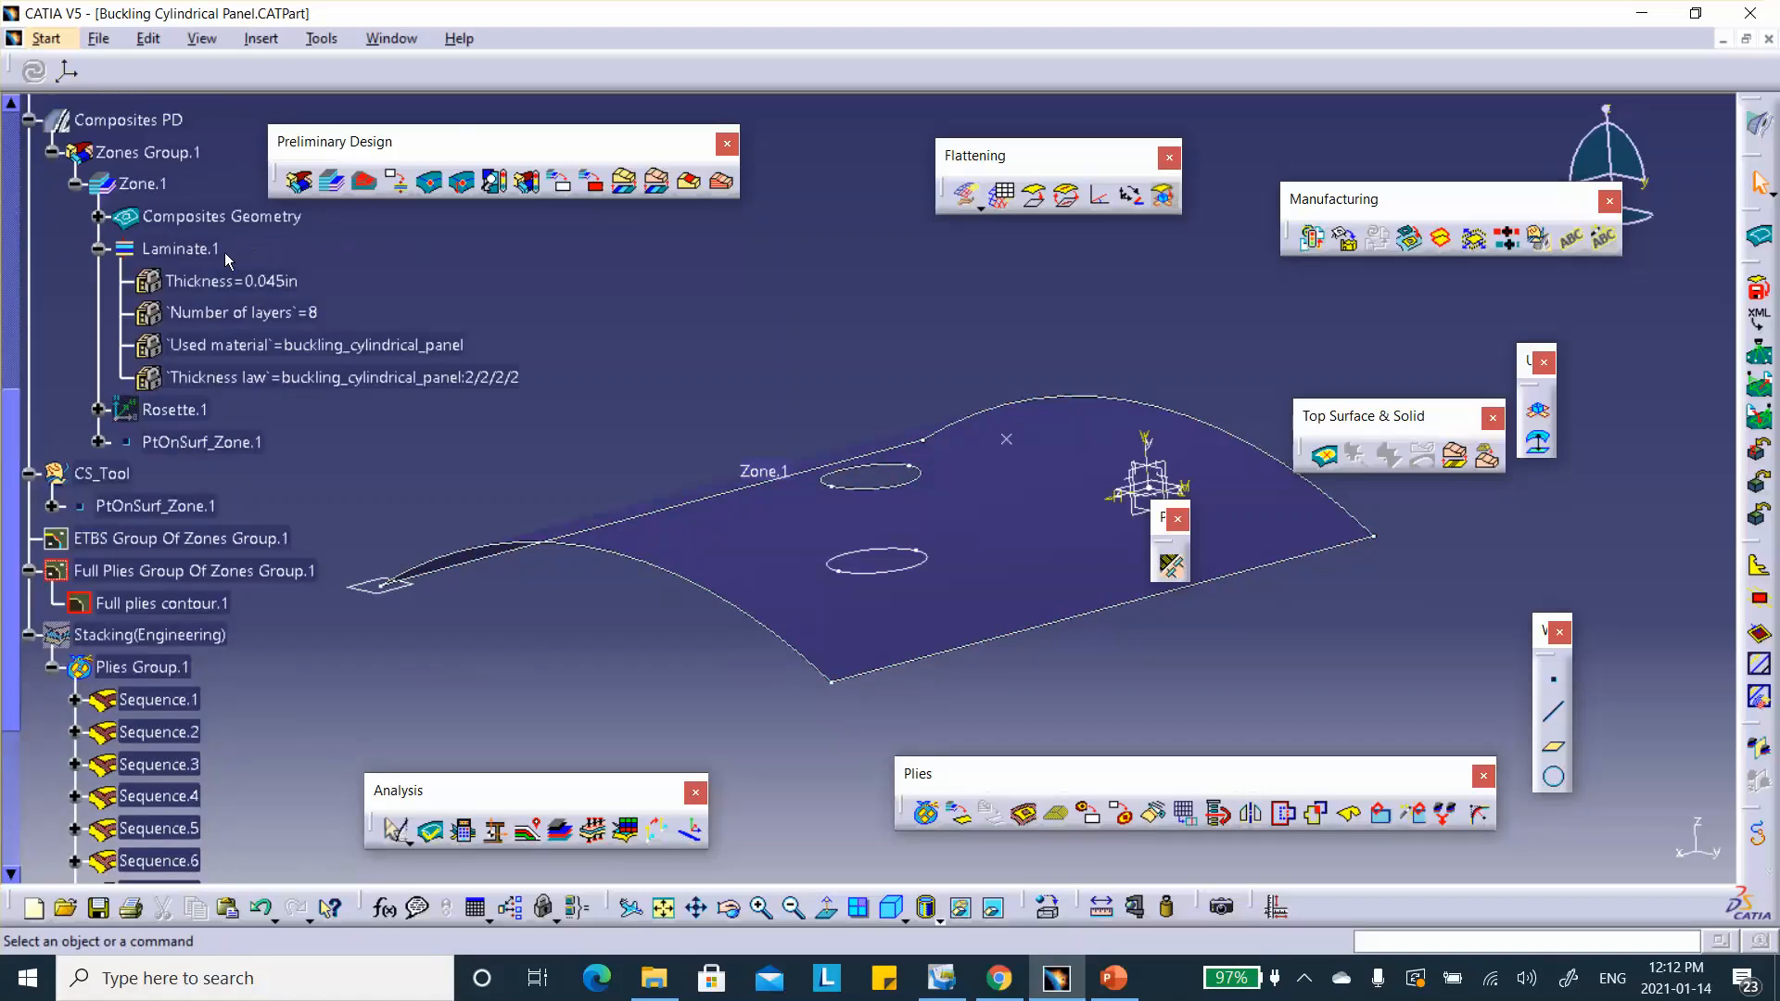
right_click(159, 151)
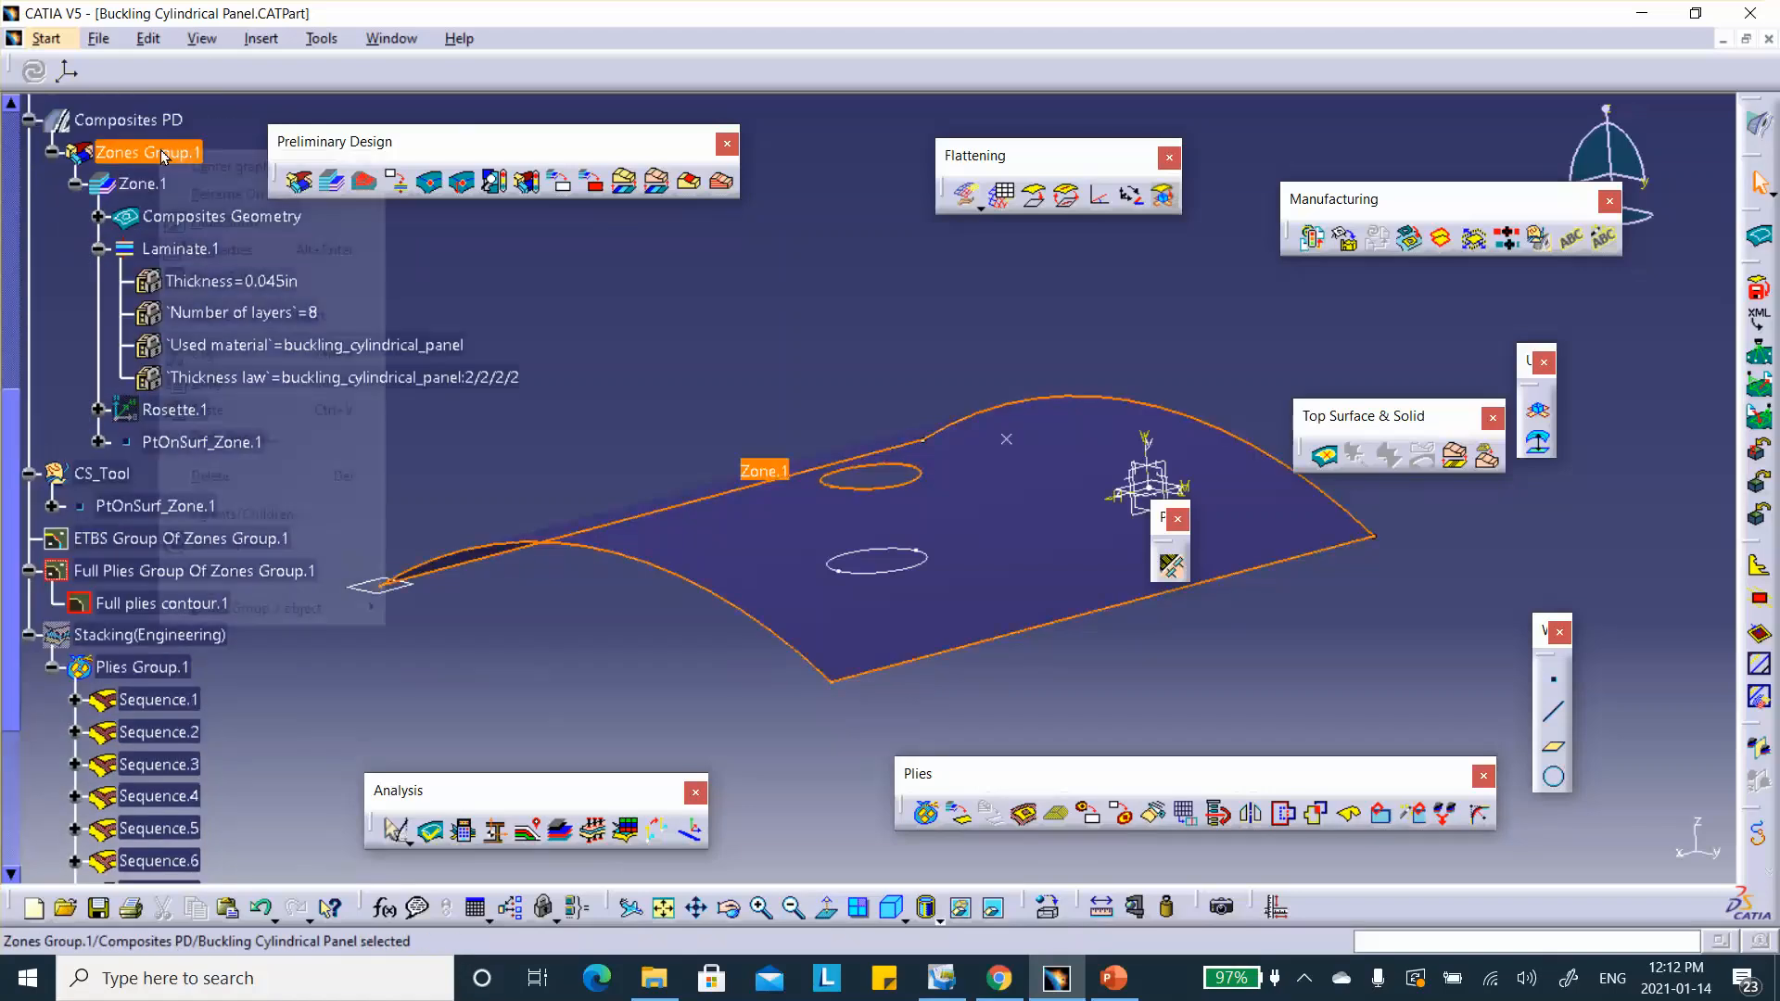
click(222, 223)
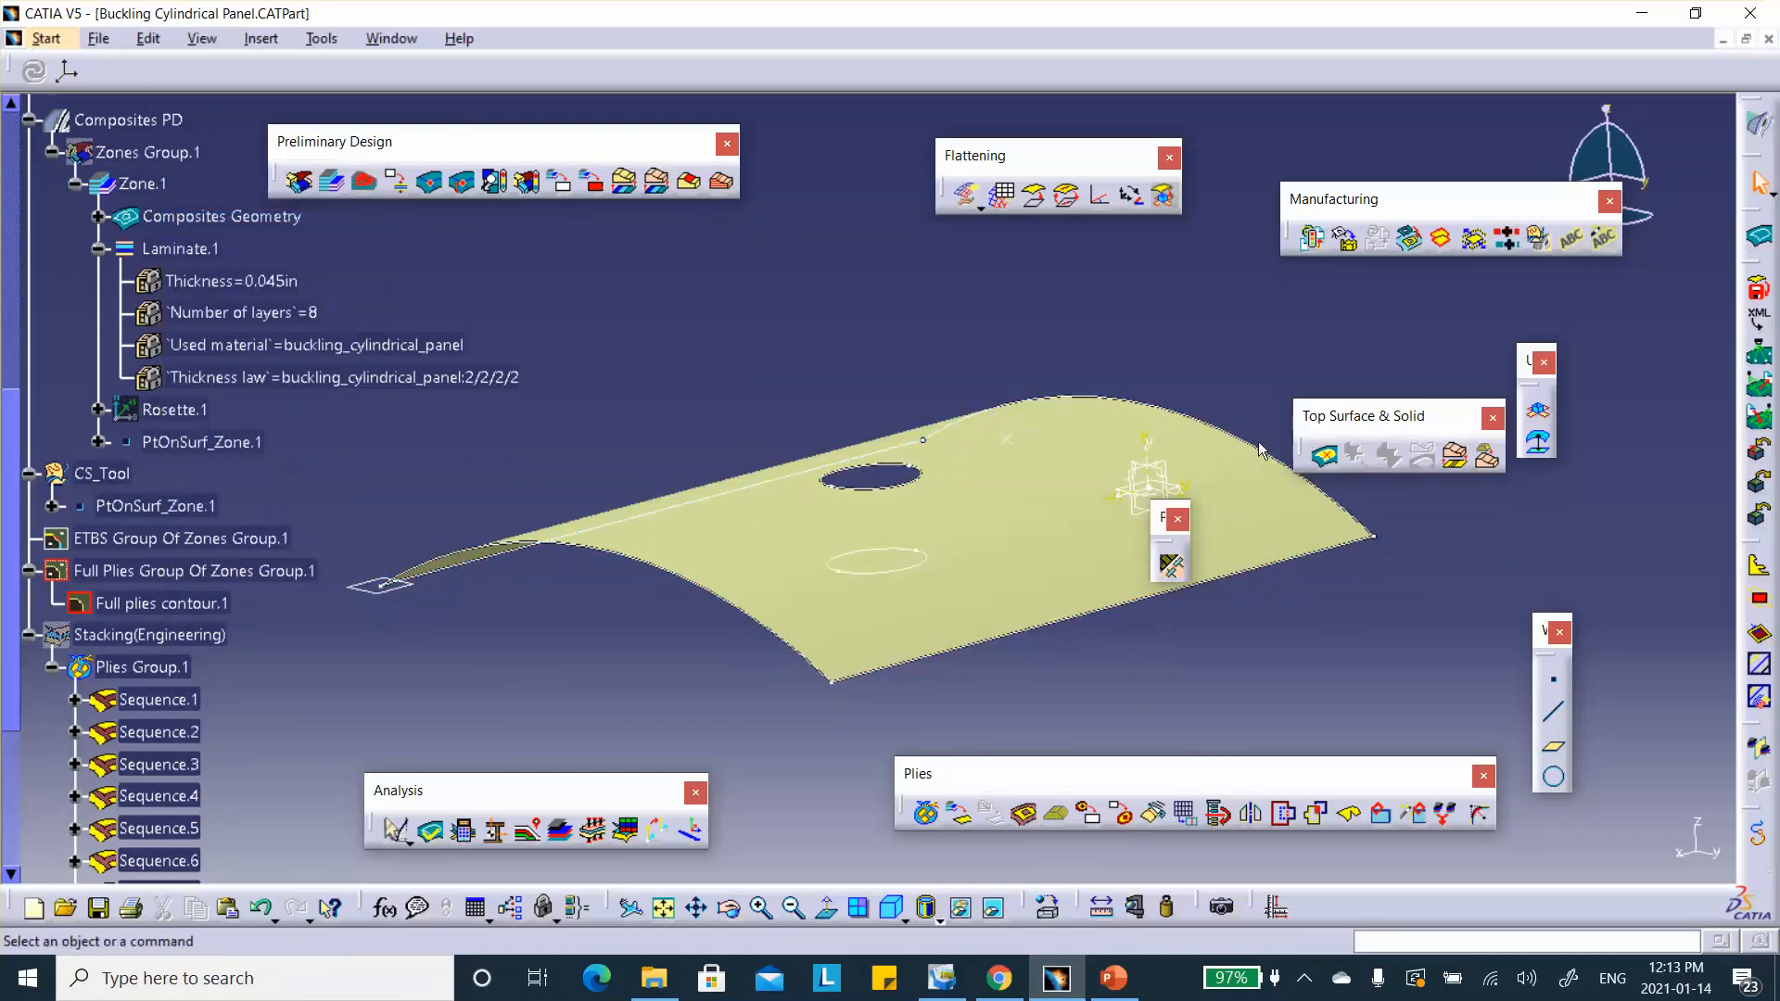
Hide Boundary.1, Sketch.1 and Sketch.2 of the panel's surface construction.
scroll(439, 433, up, 3)
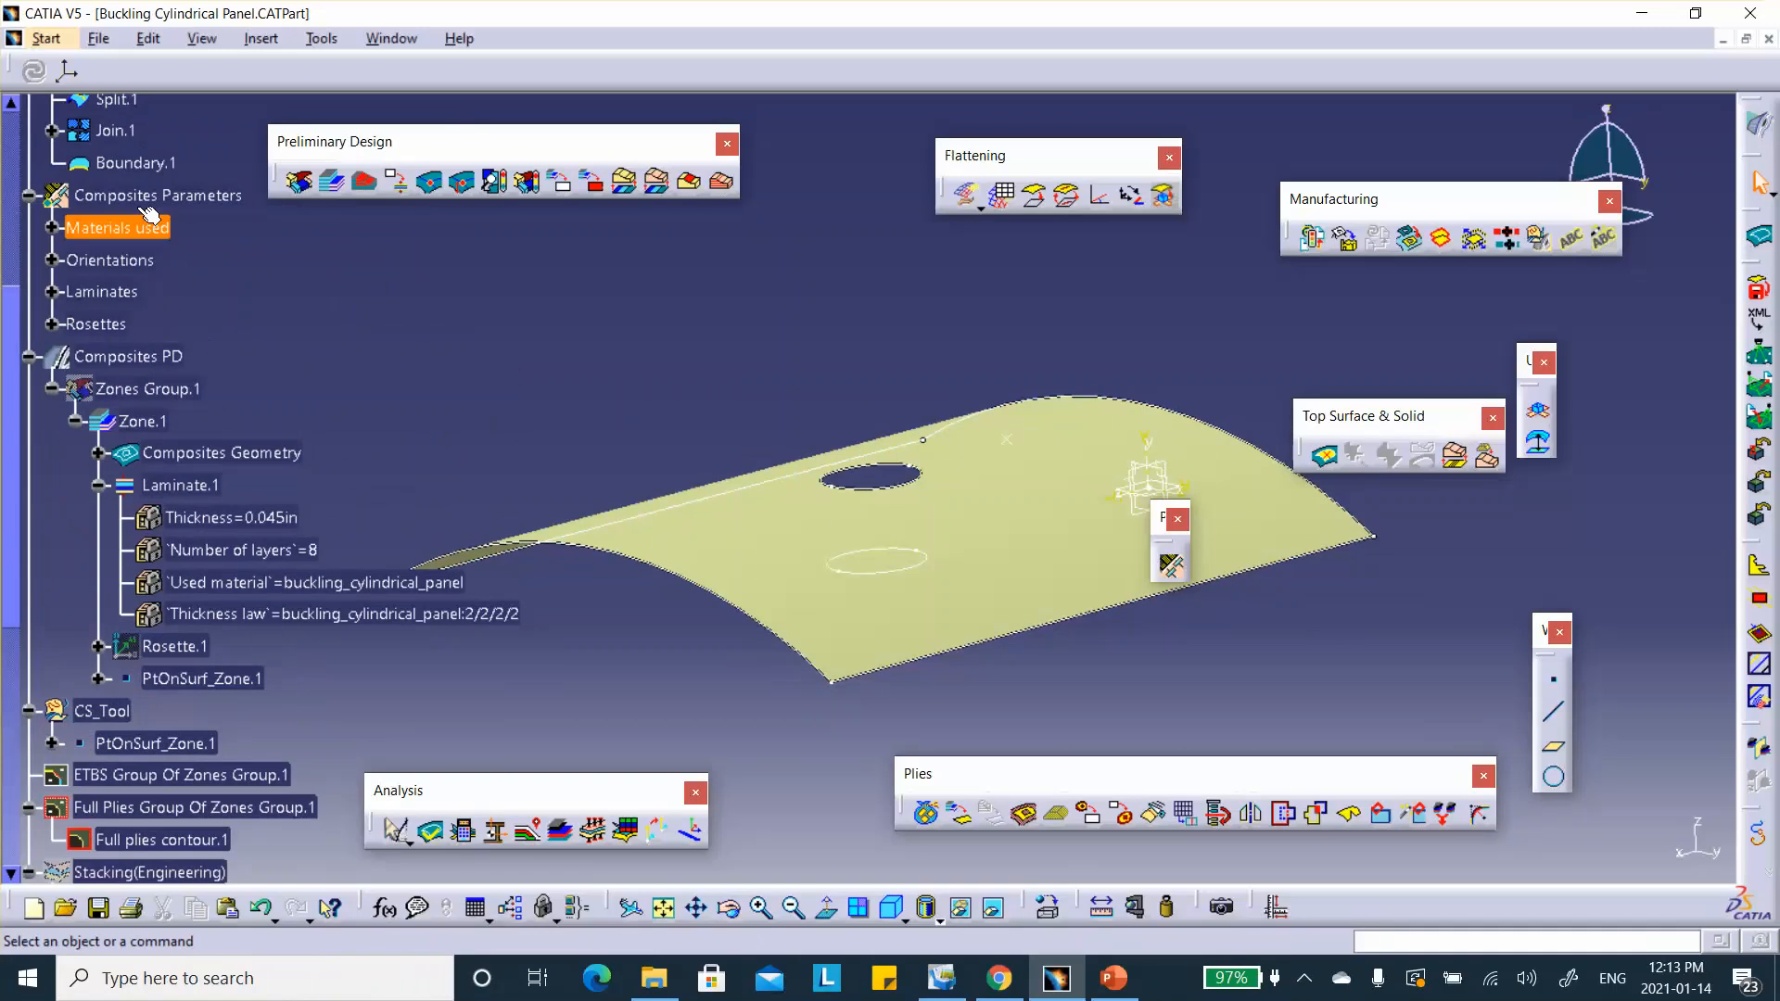
right_click(136, 164)
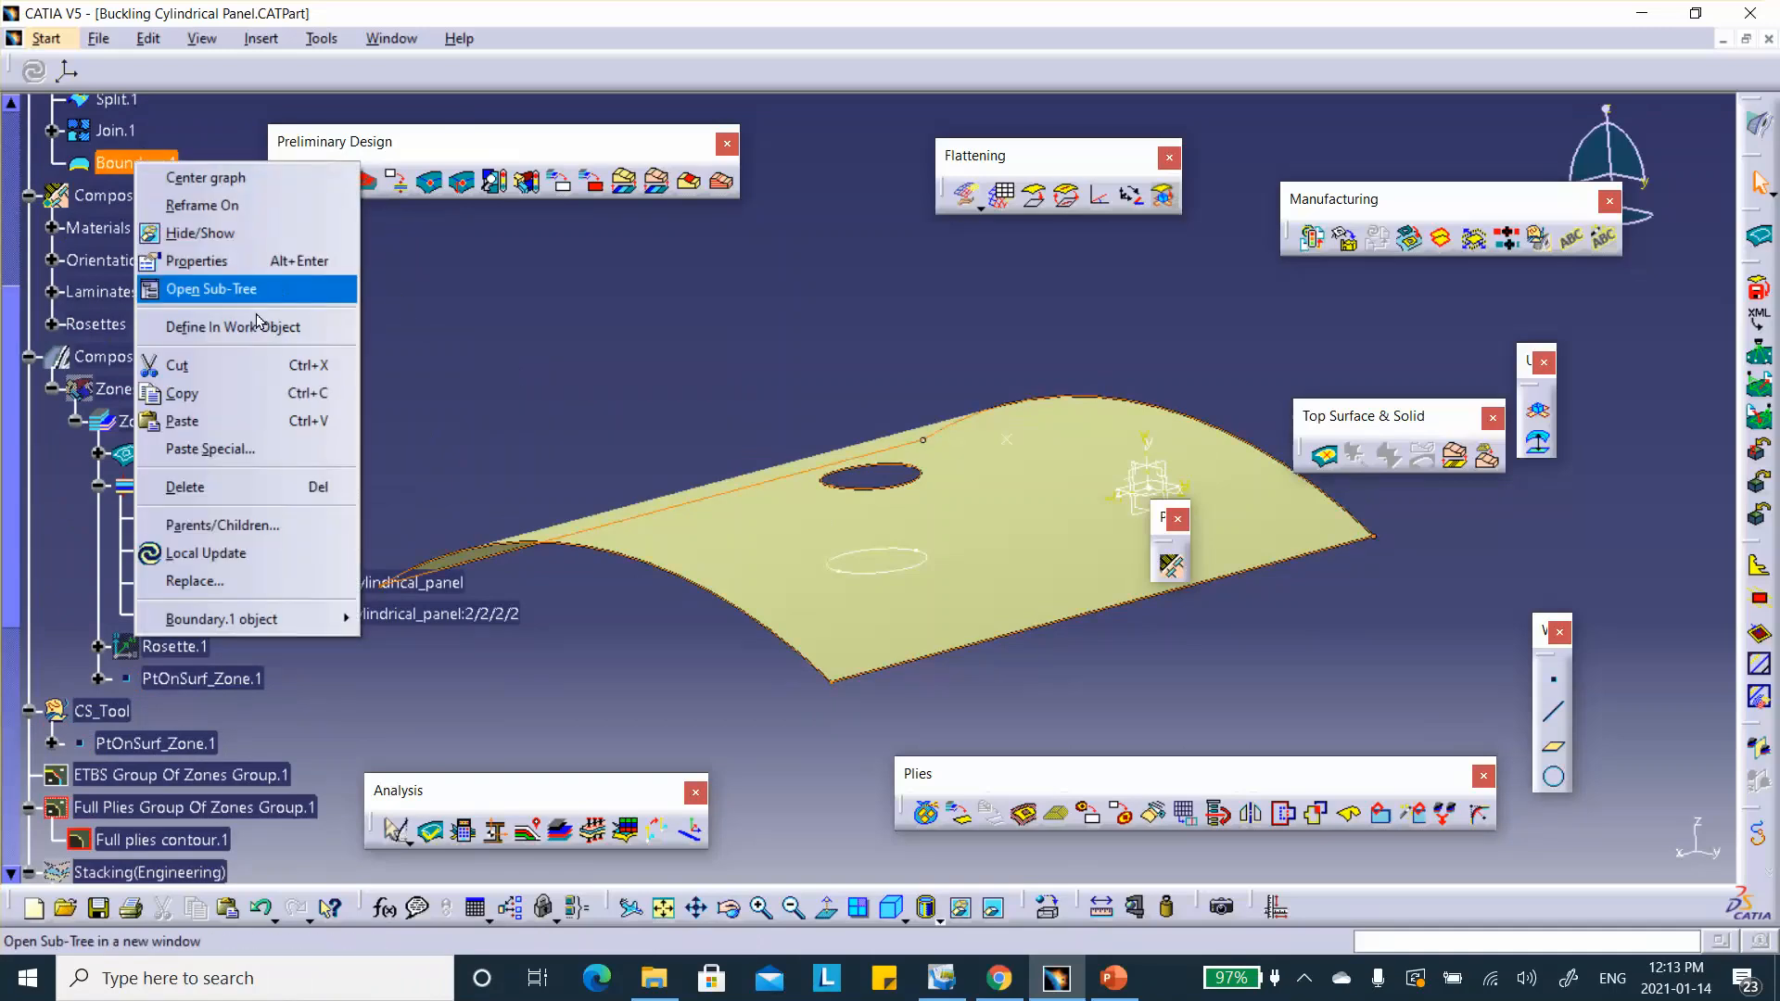
click(221, 236)
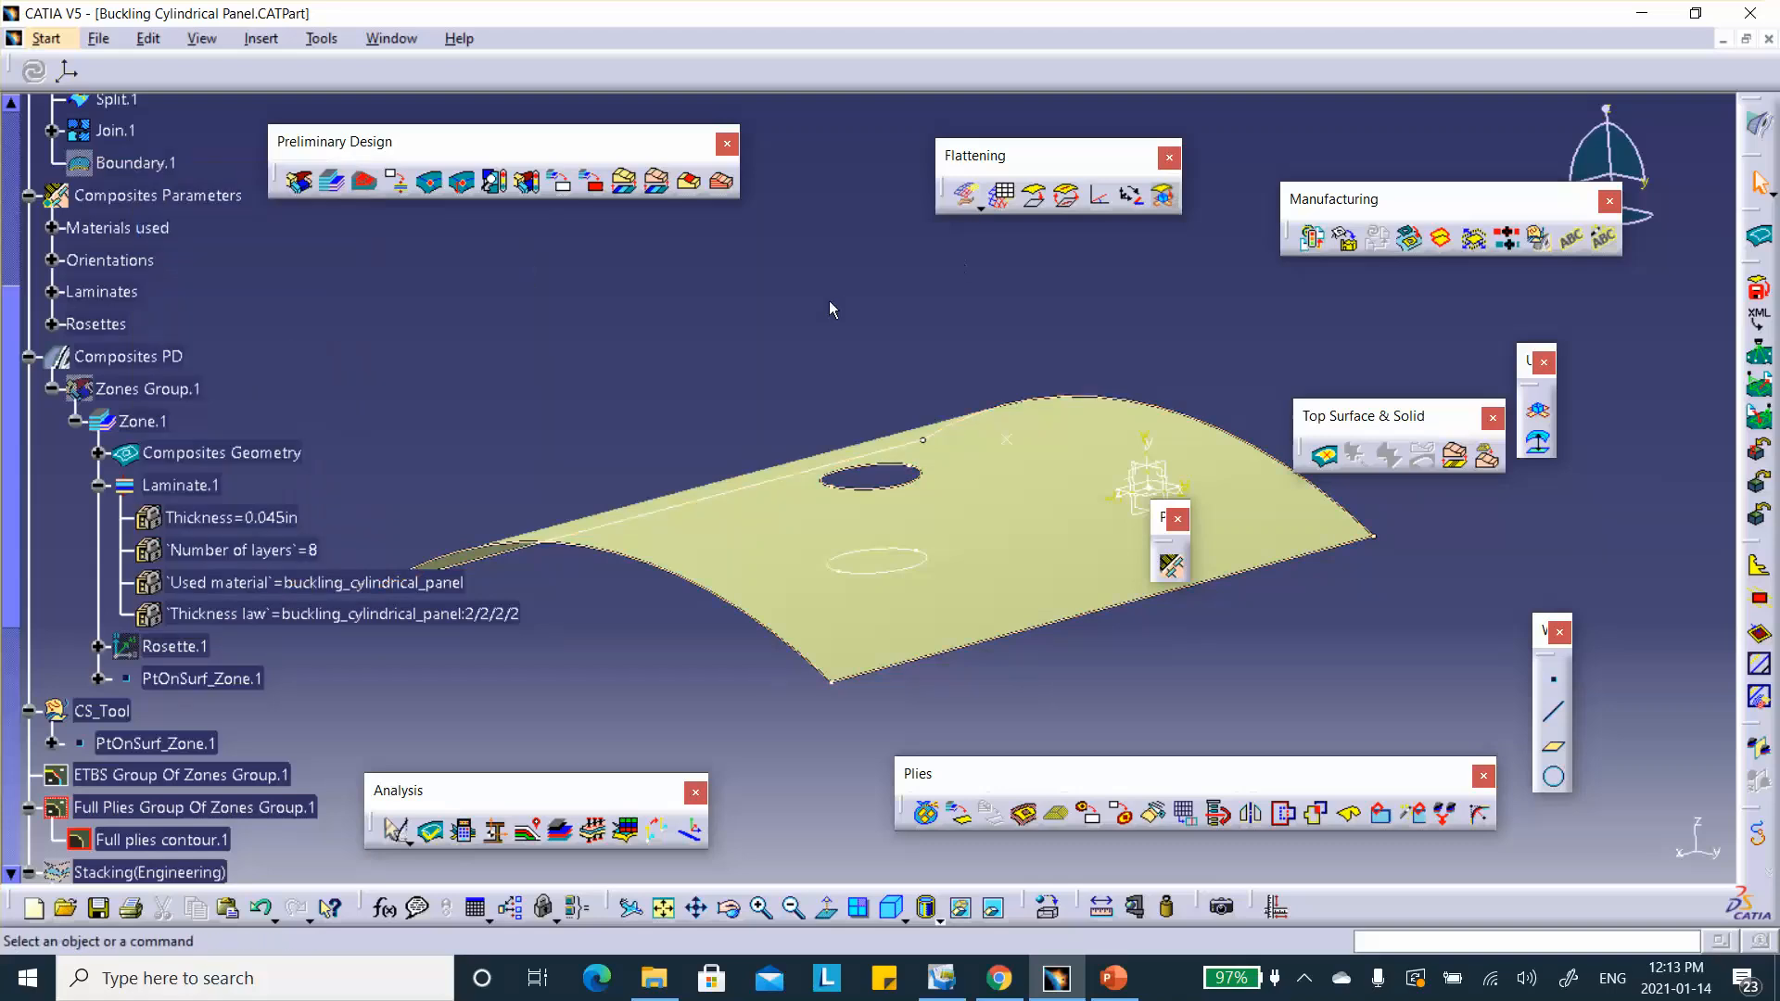
scroll(408, 382, up, 3)
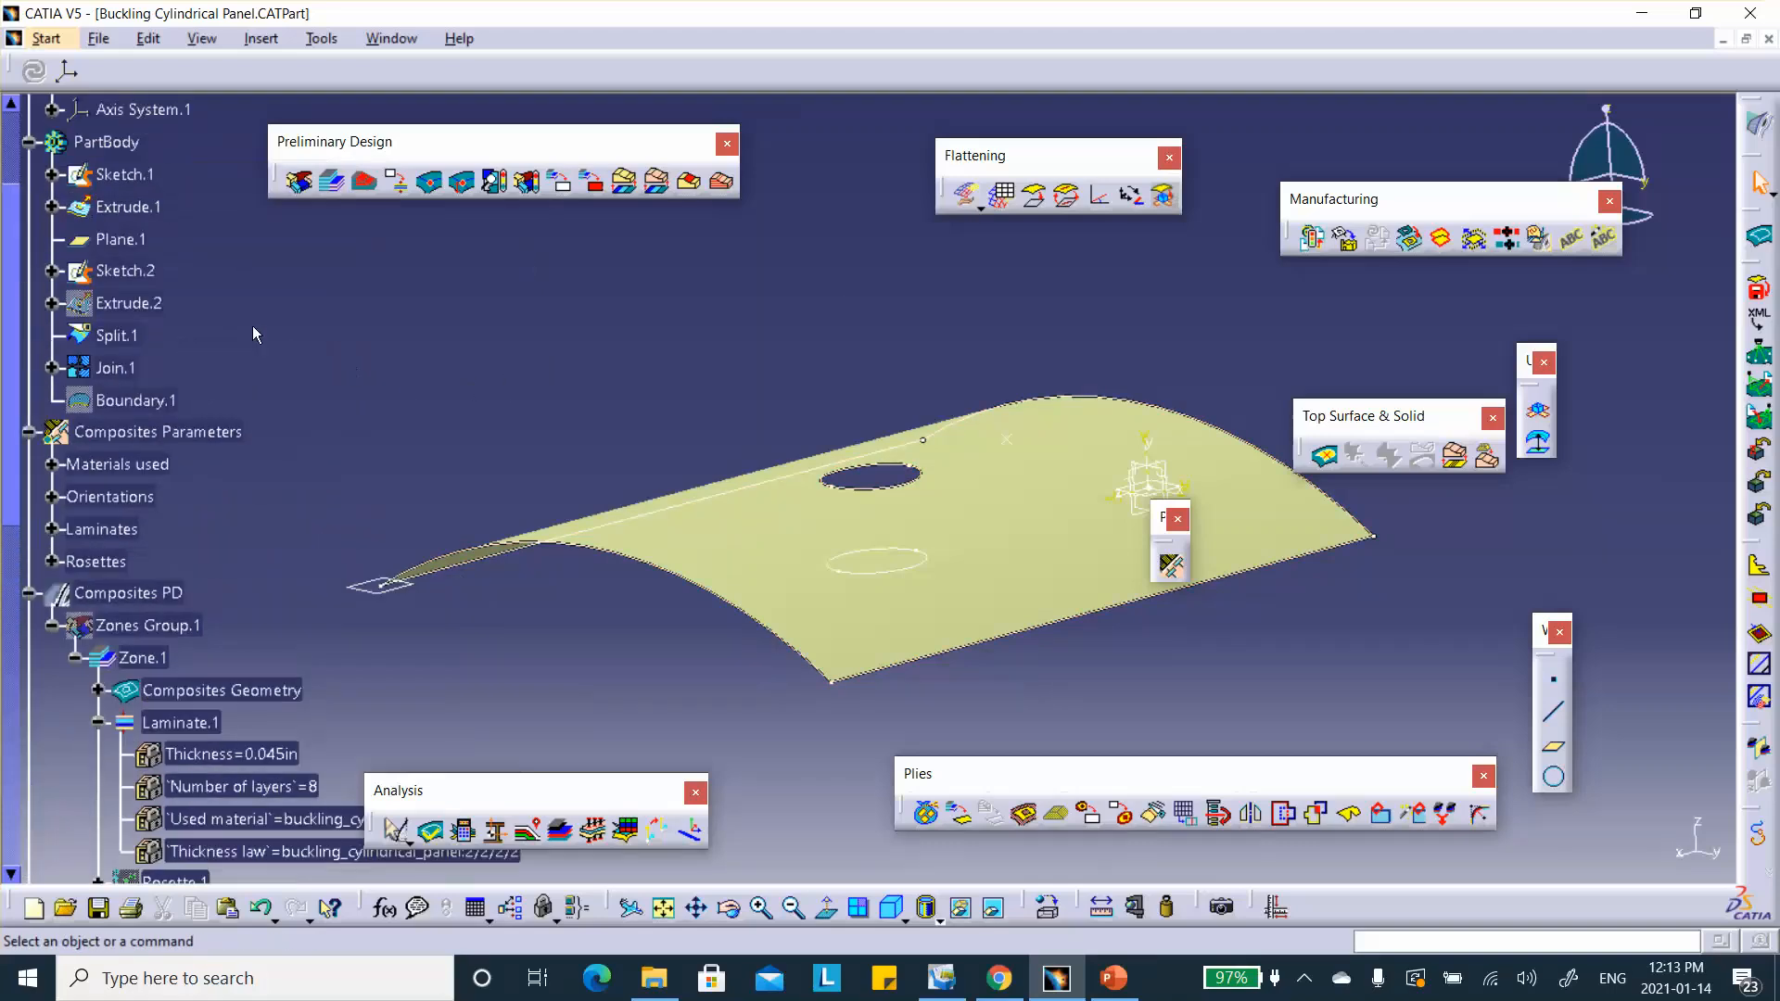
right_click(134, 185)
click(190, 251)
right_click(155, 270)
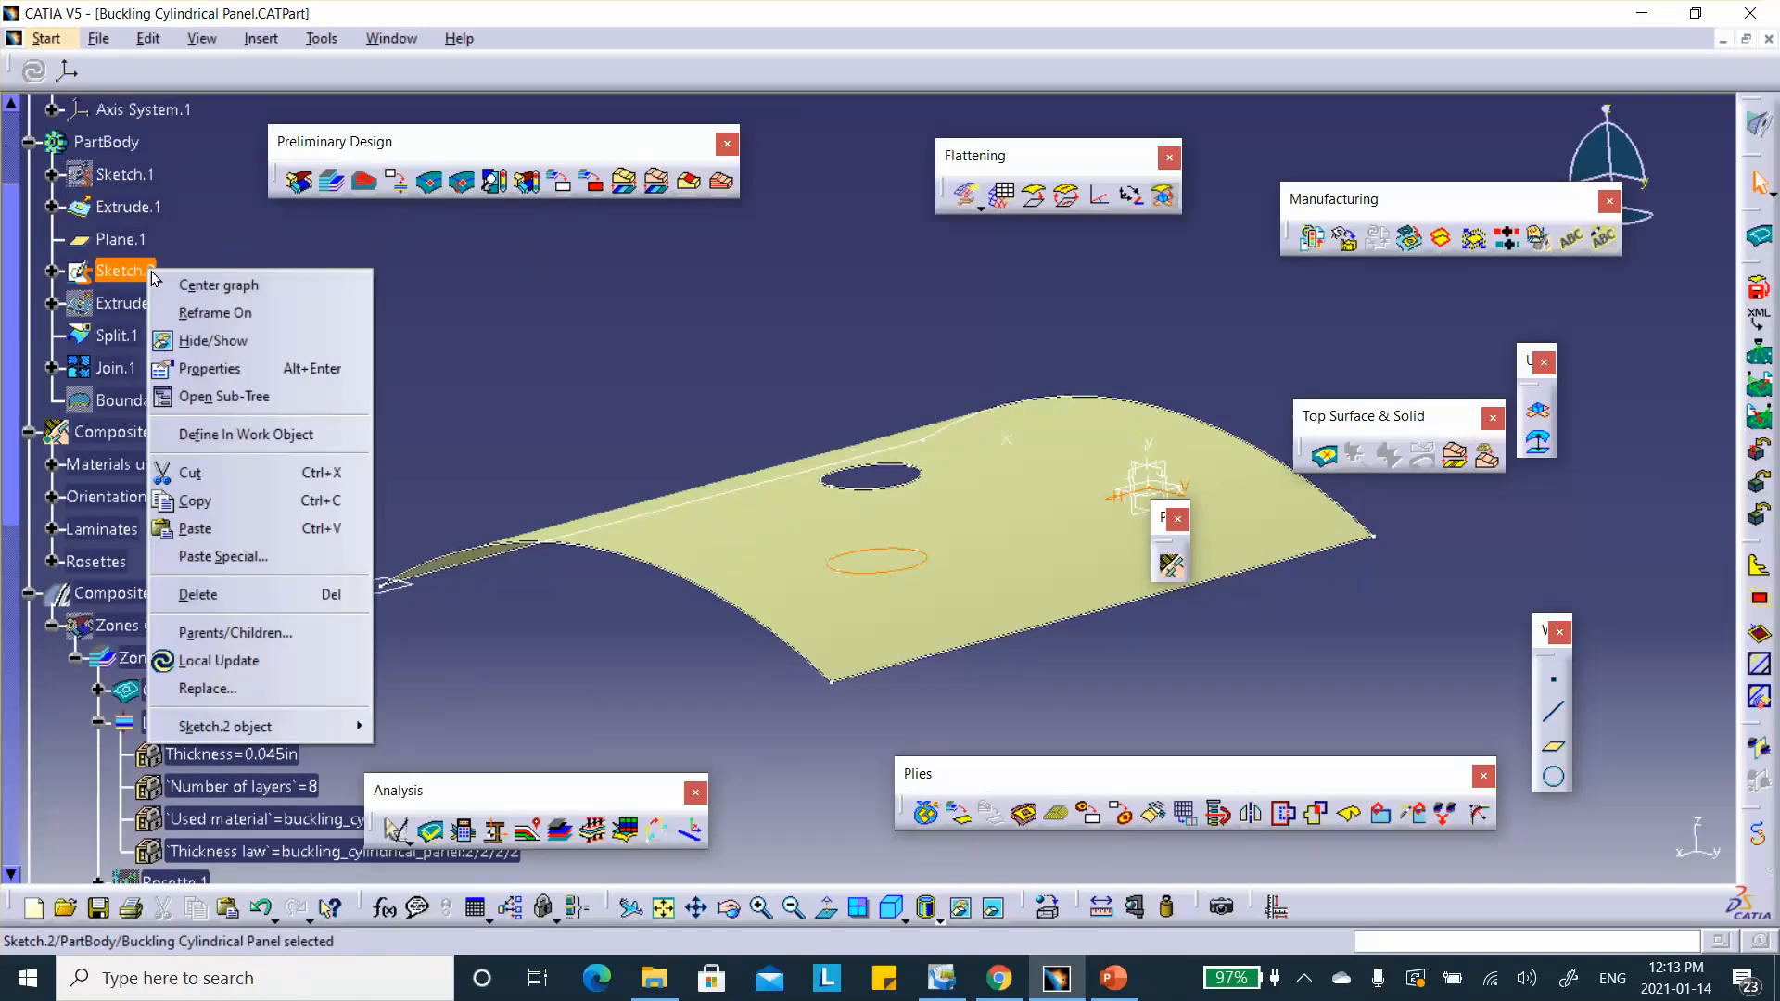
click(208, 343)
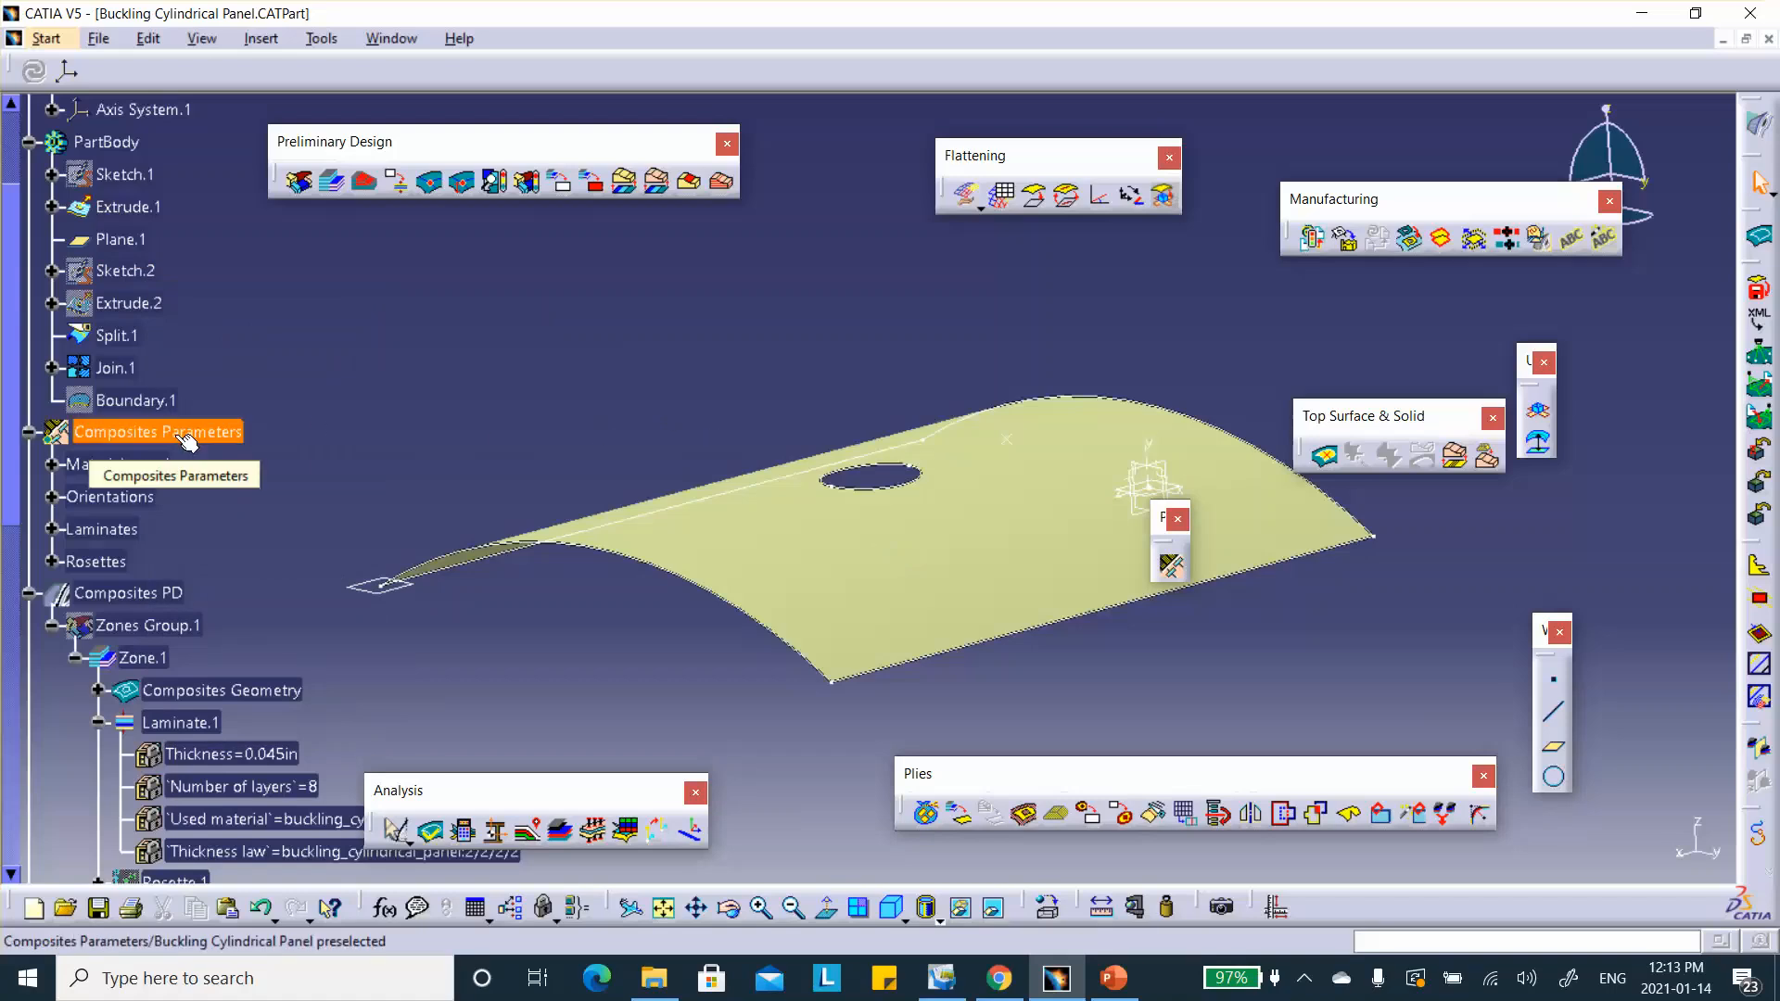
Hide the Composites Parameters node of the panel part.
scroll(248, 540, down, 1)
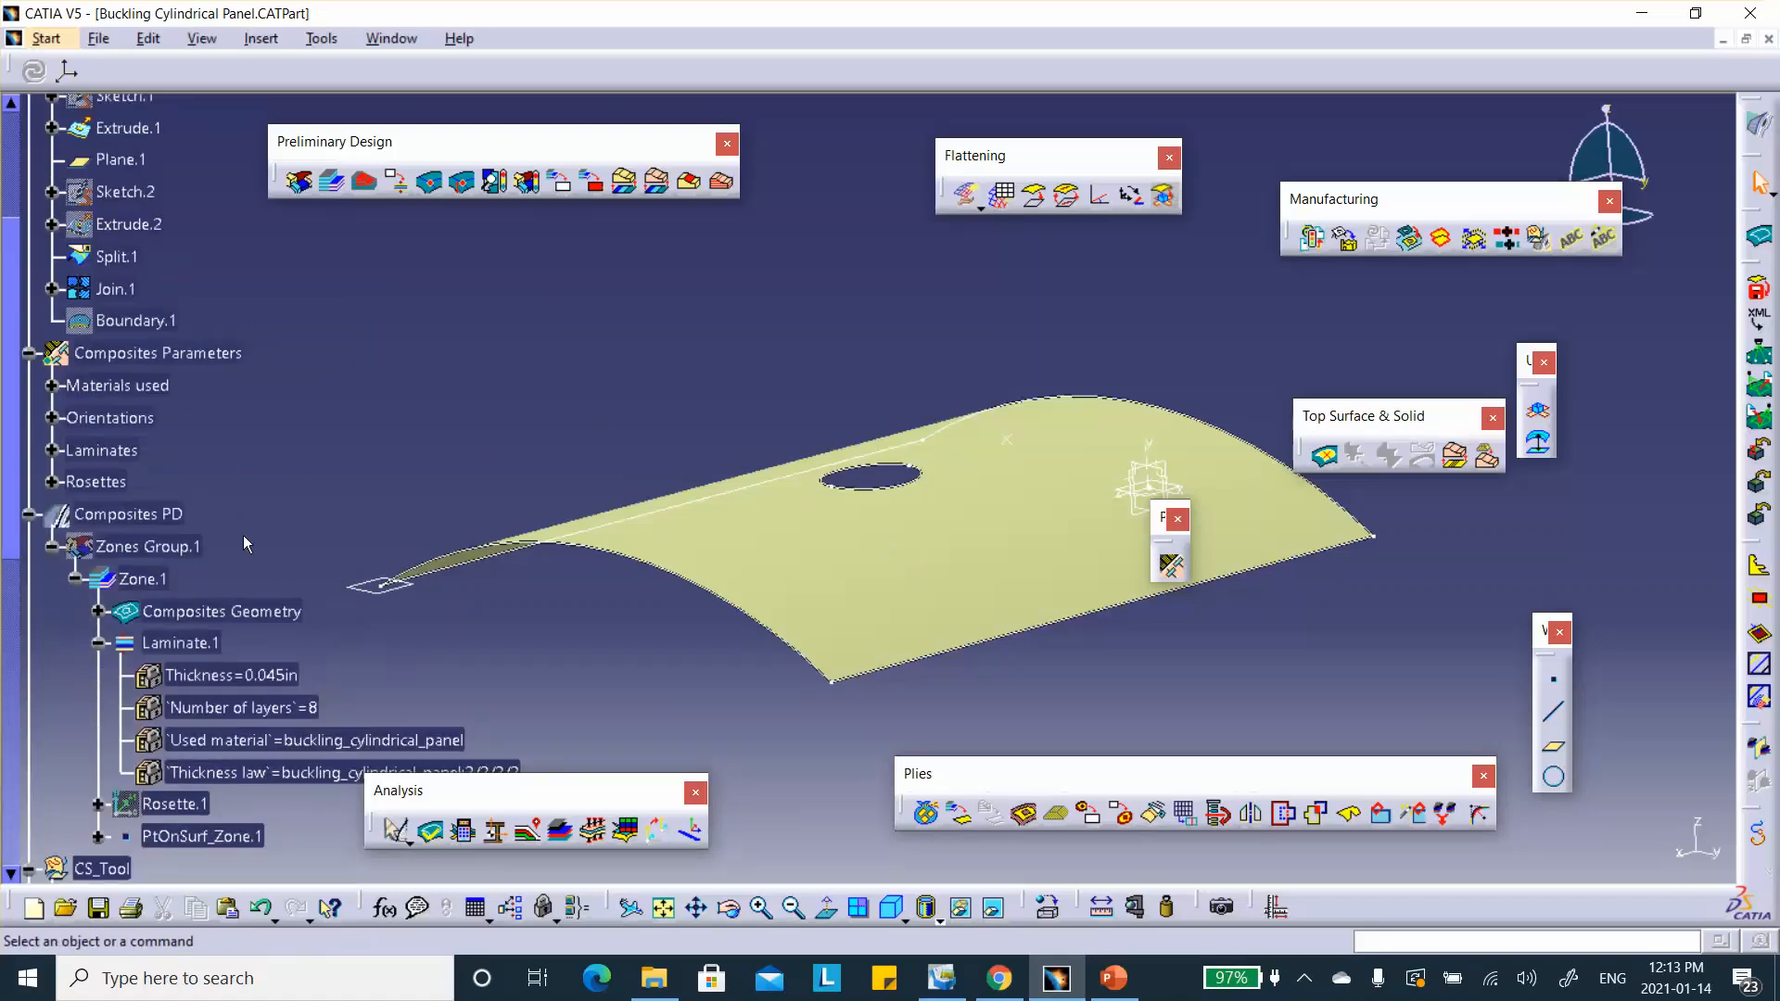
right_click(164, 358)
click(199, 432)
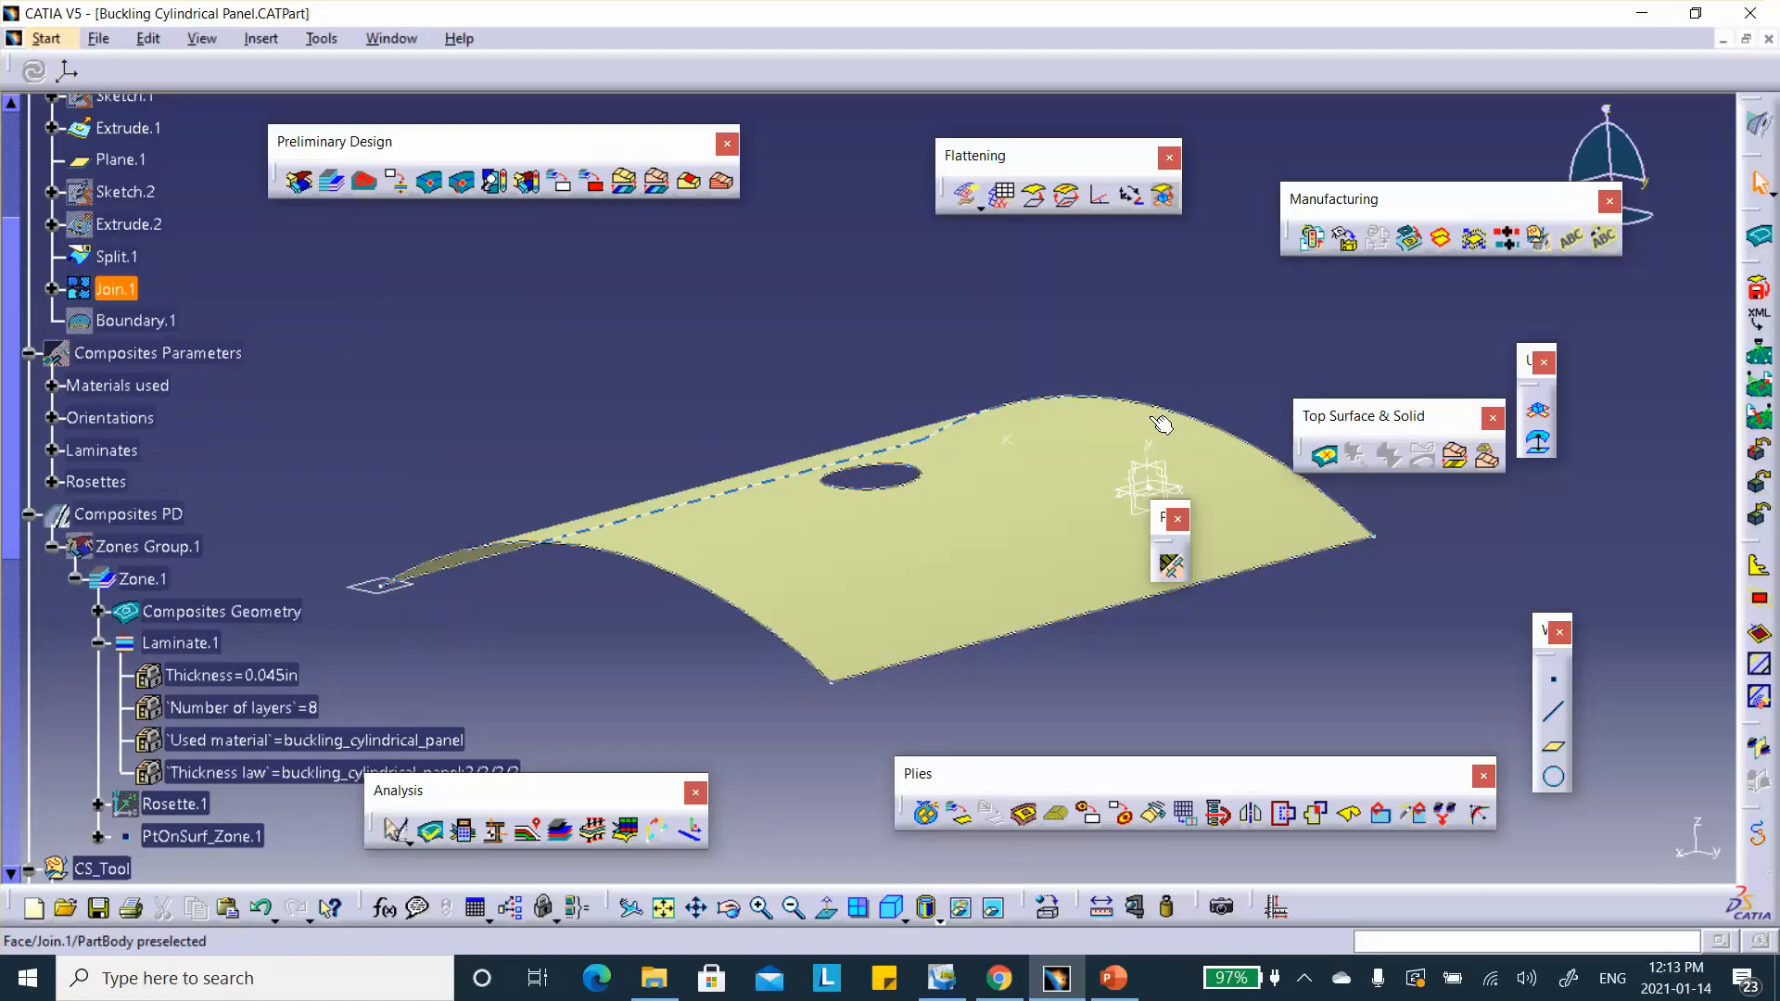
Hide the Join.1 surface and show it again.
right_click(119, 291)
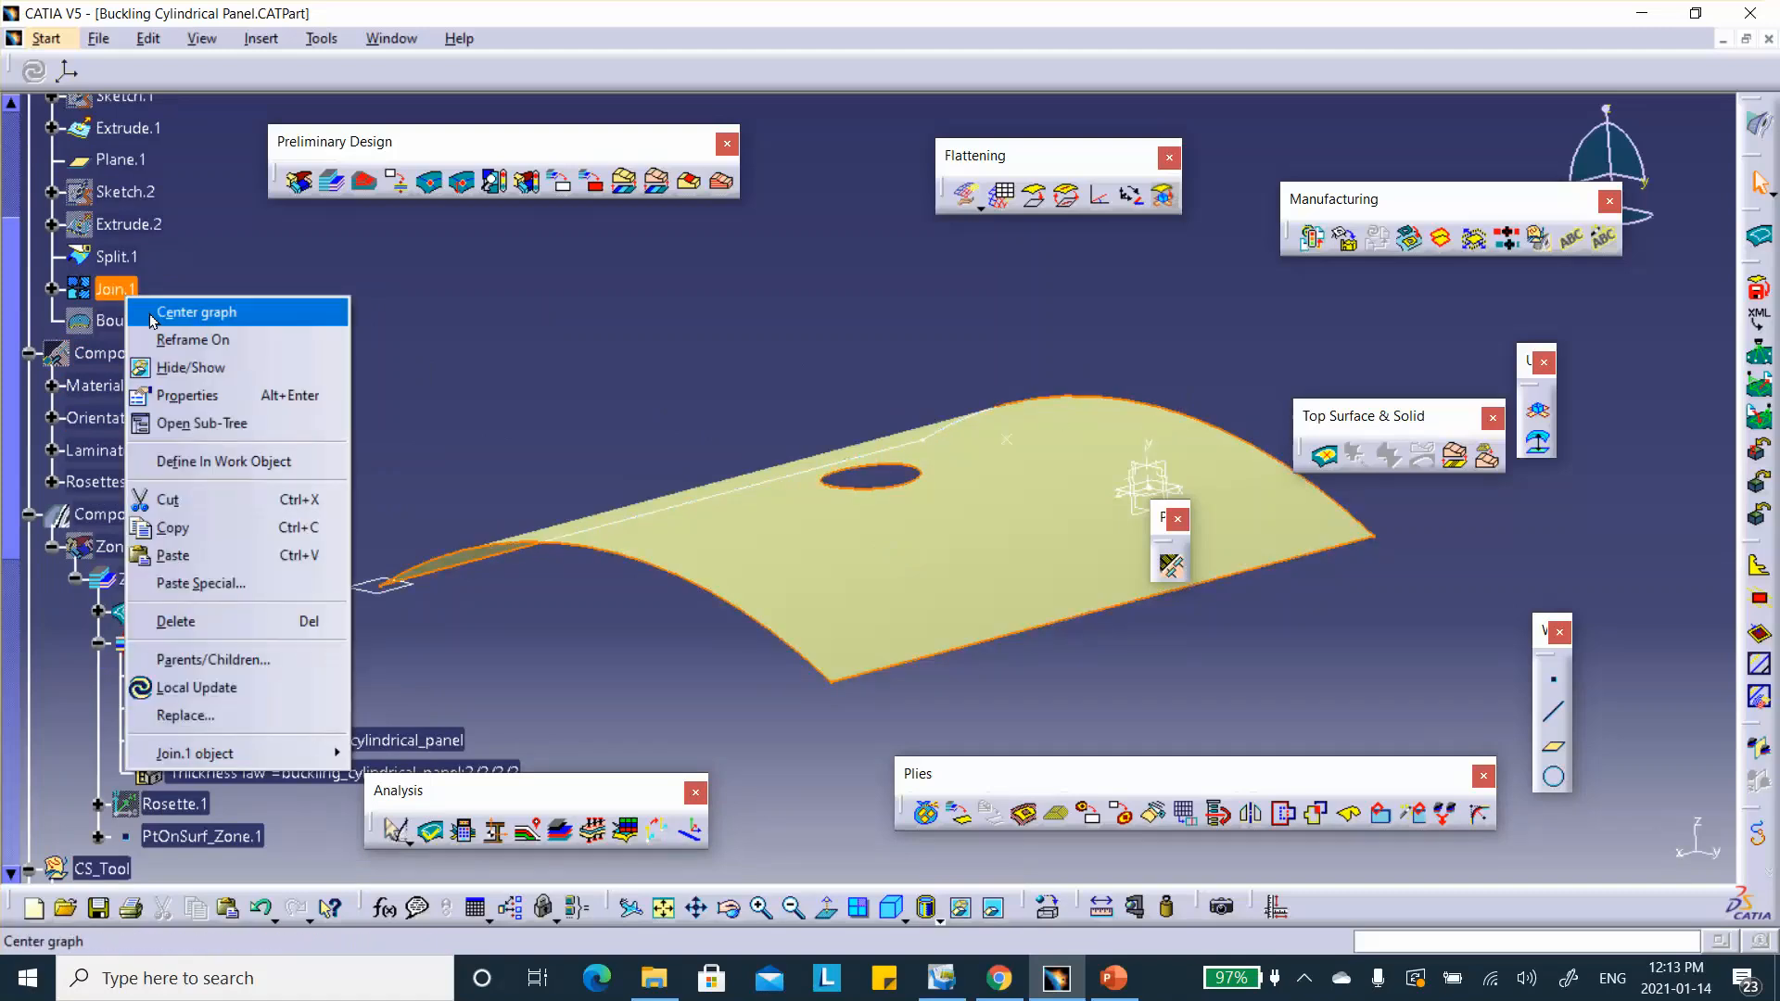
click(188, 368)
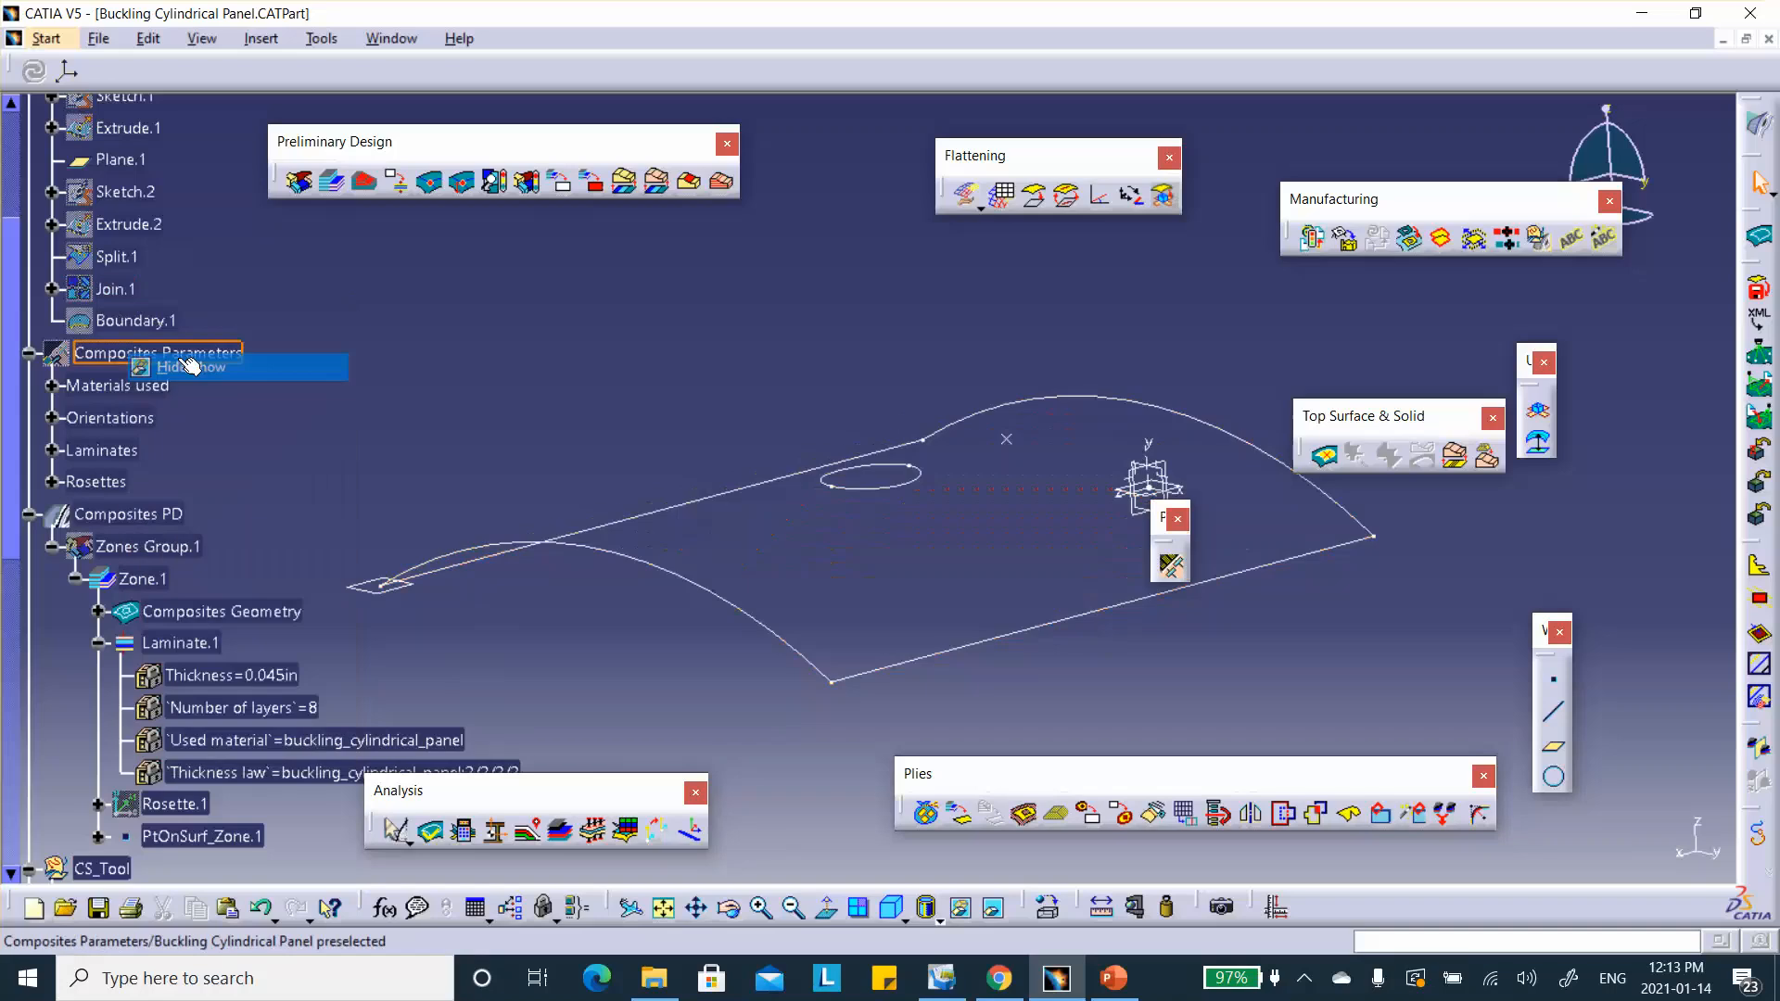
right_click(119, 290)
click(168, 362)
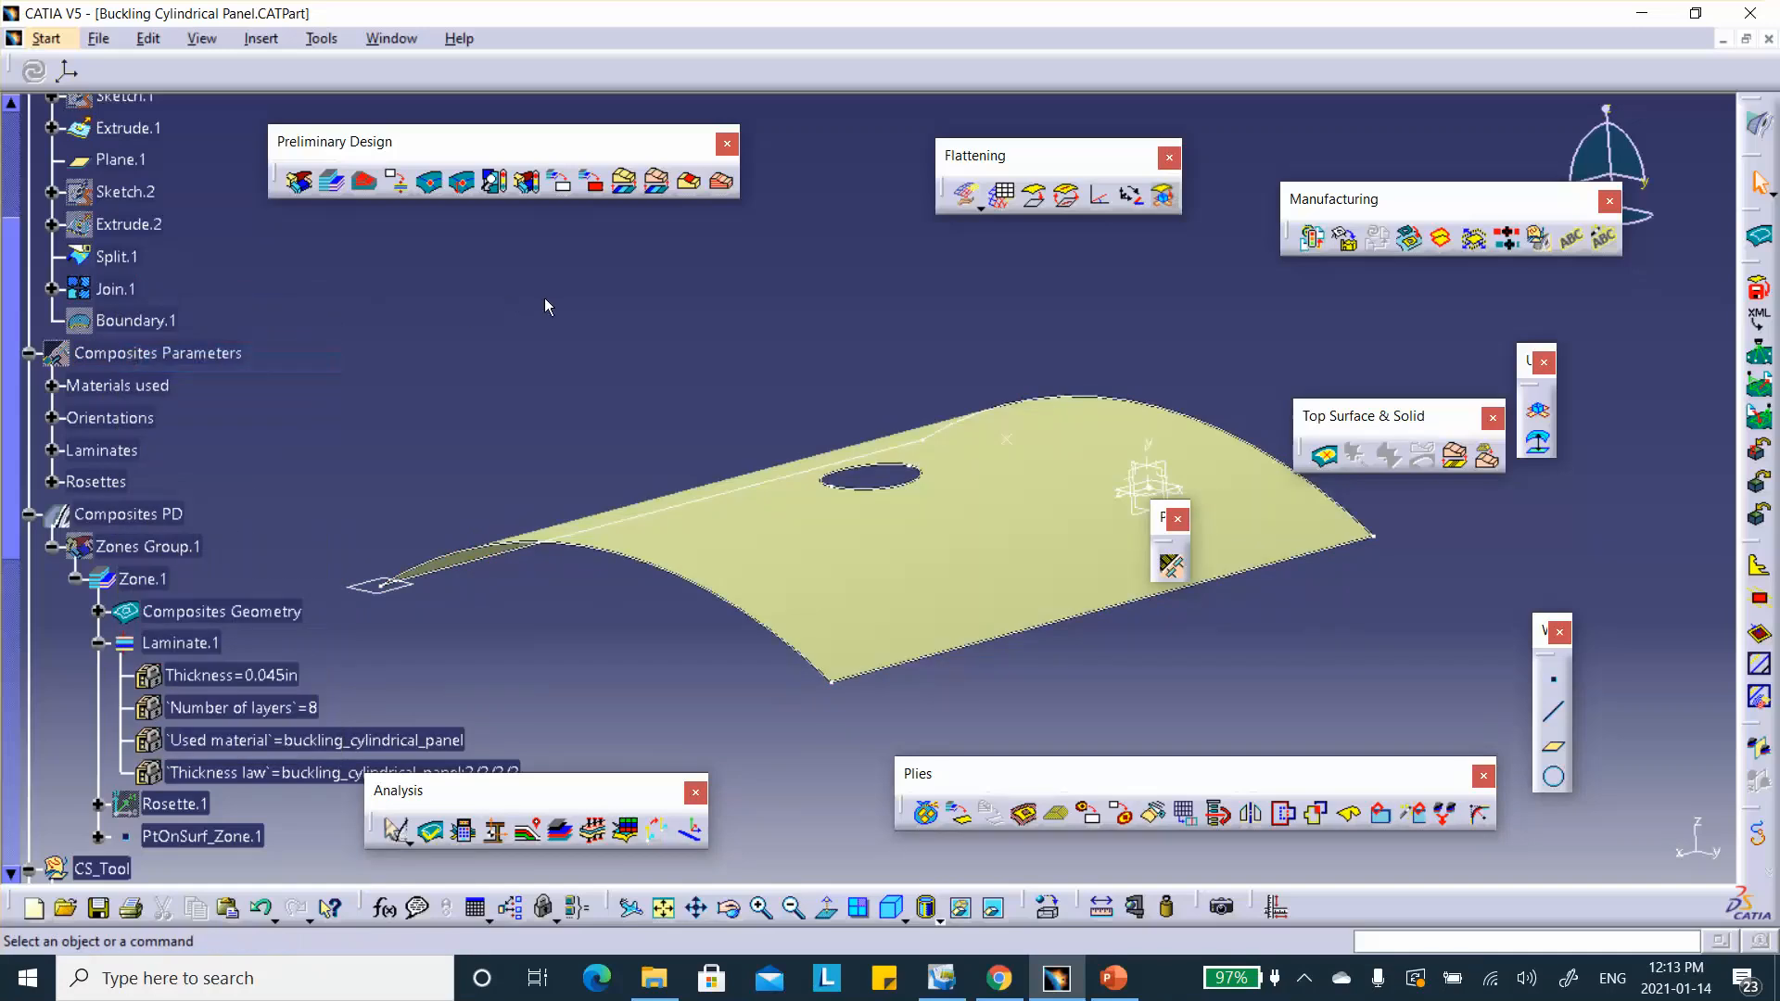
Open the panel in Advanced Meshing Tools and create a Static Analysis case.
middle_drag(606, 435, 690, 454)
middle_drag(623, 372, 571, 330)
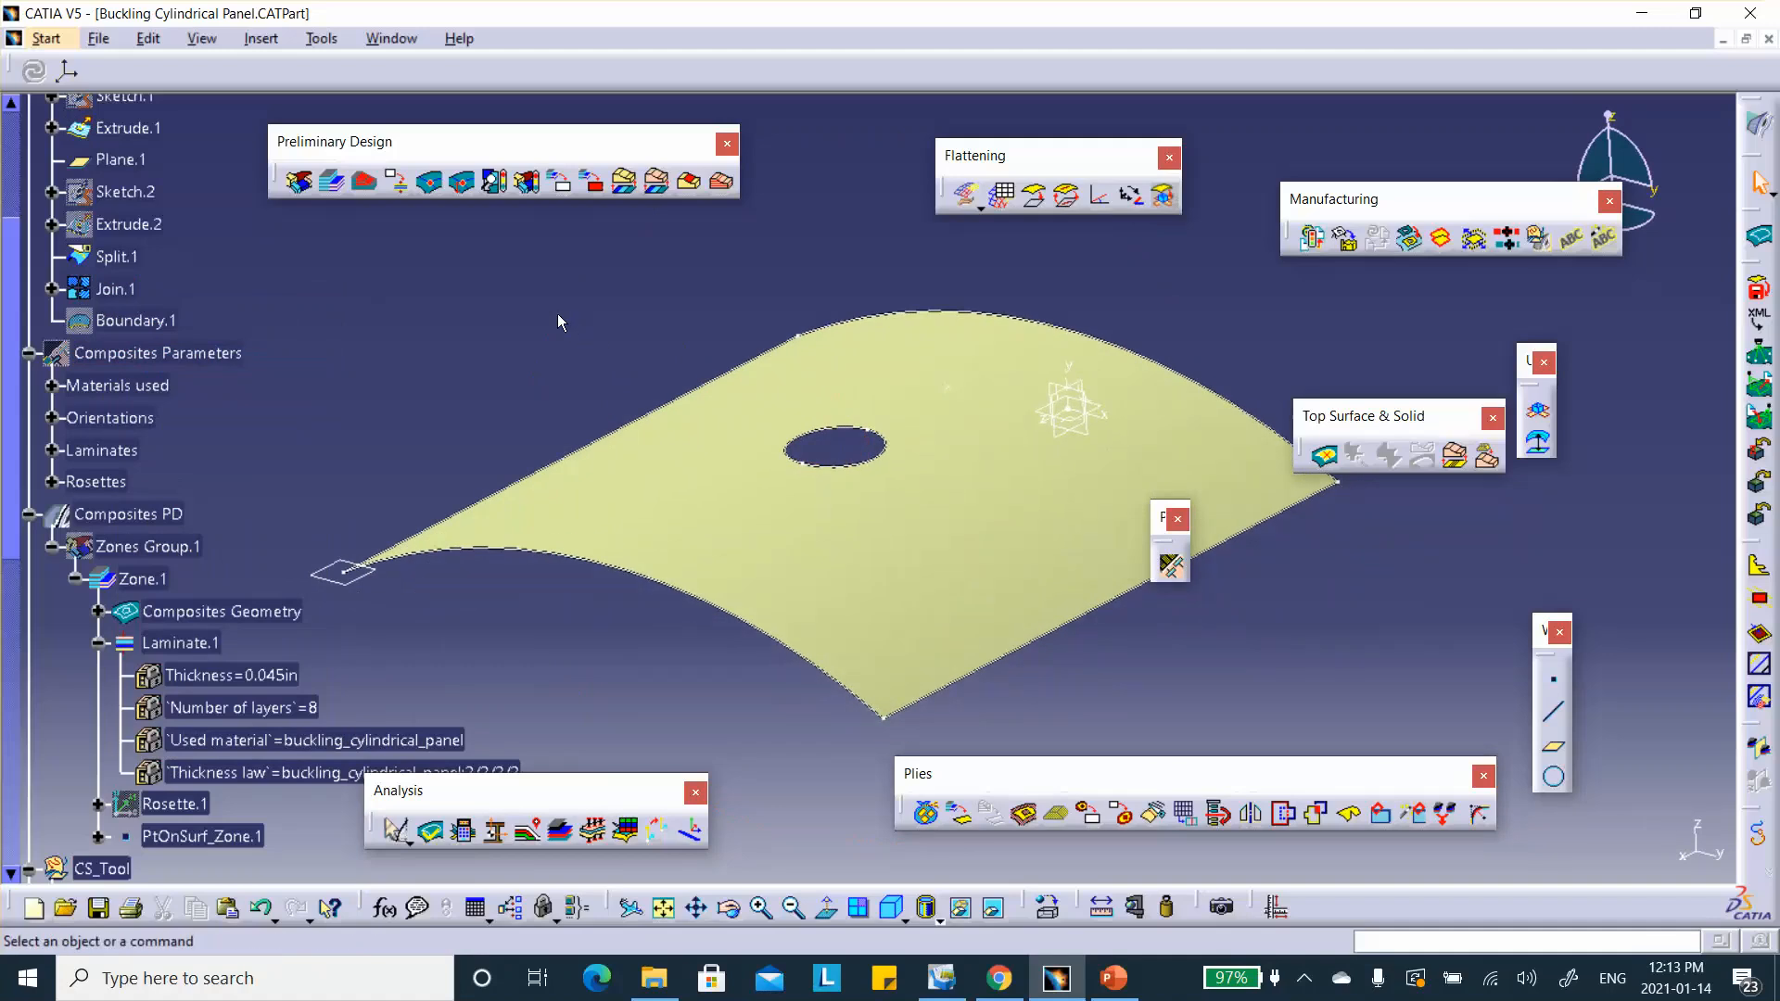
click(45, 39)
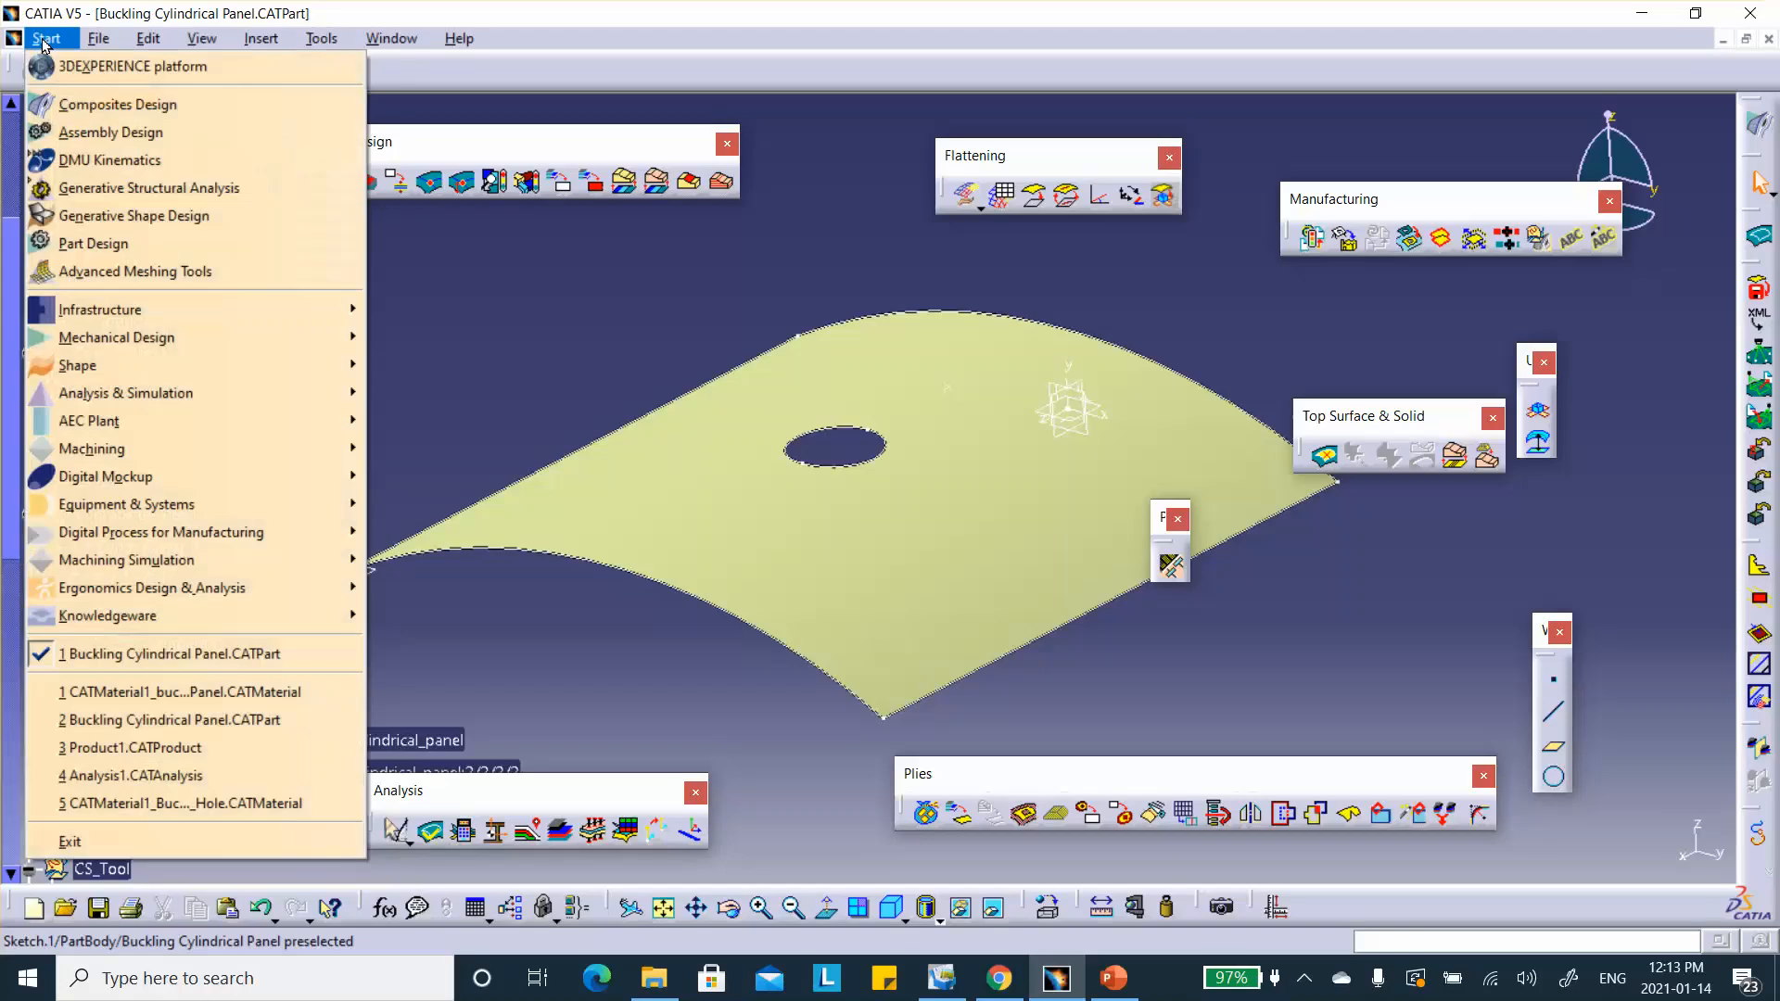
click(81, 278)
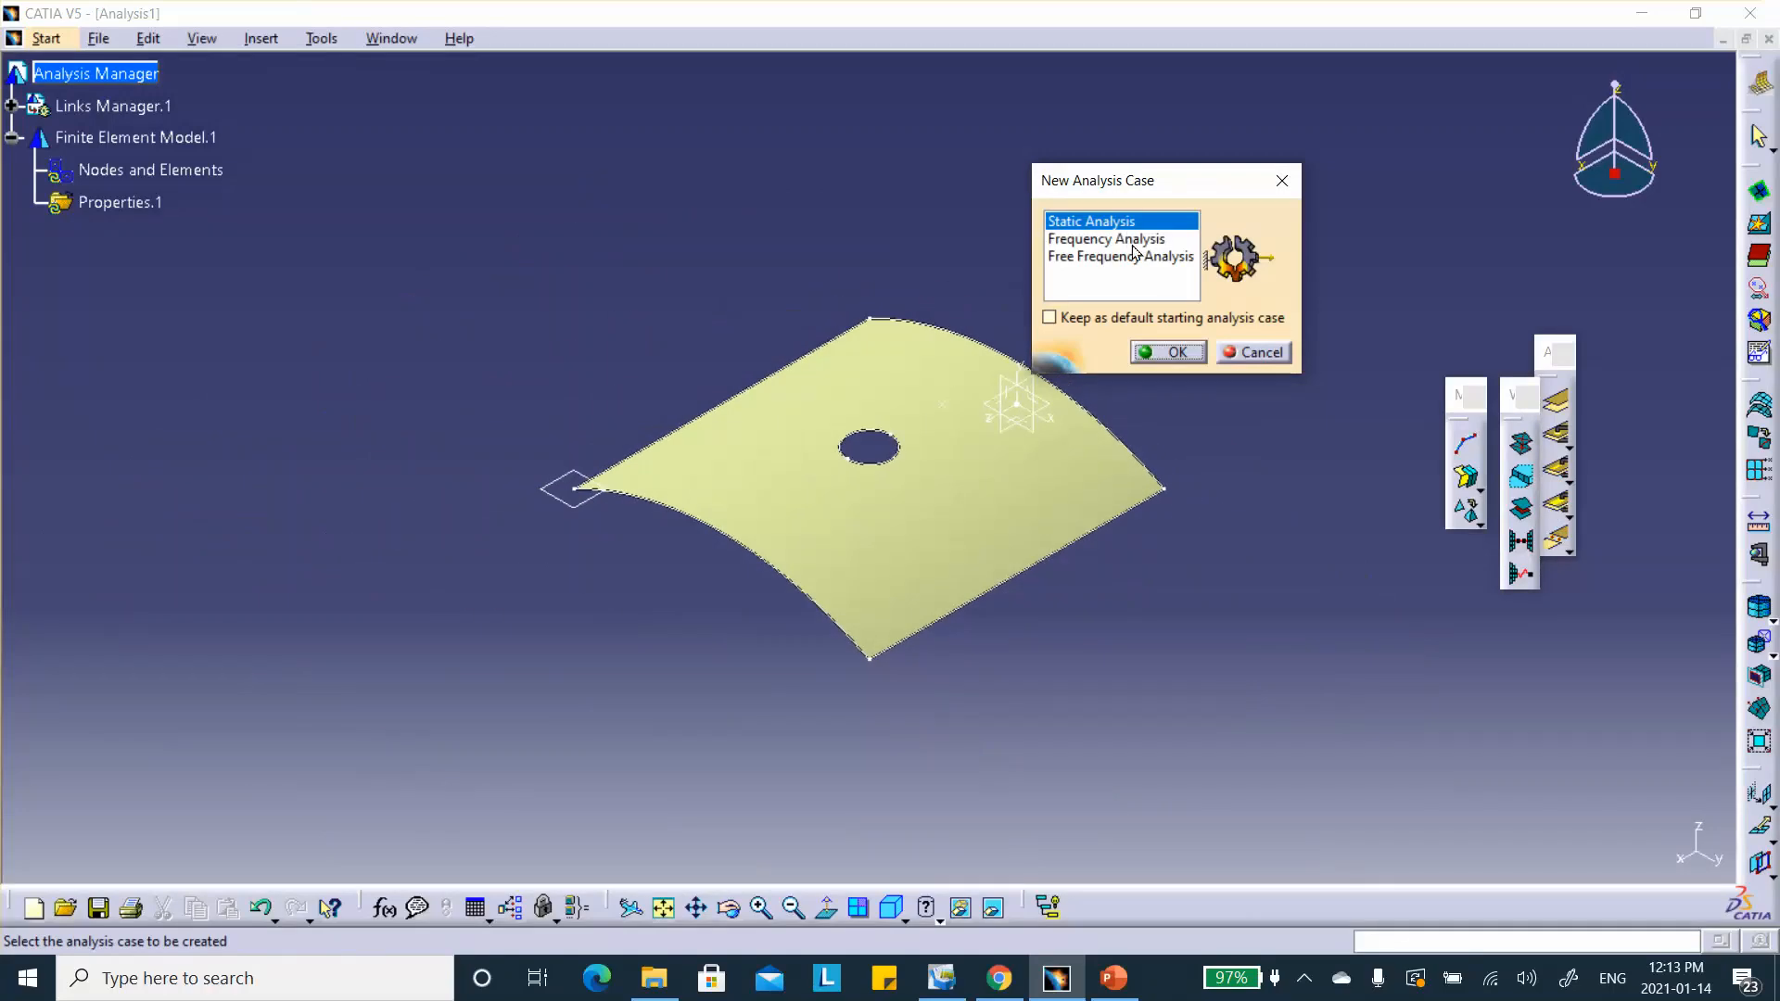
click(1184, 353)
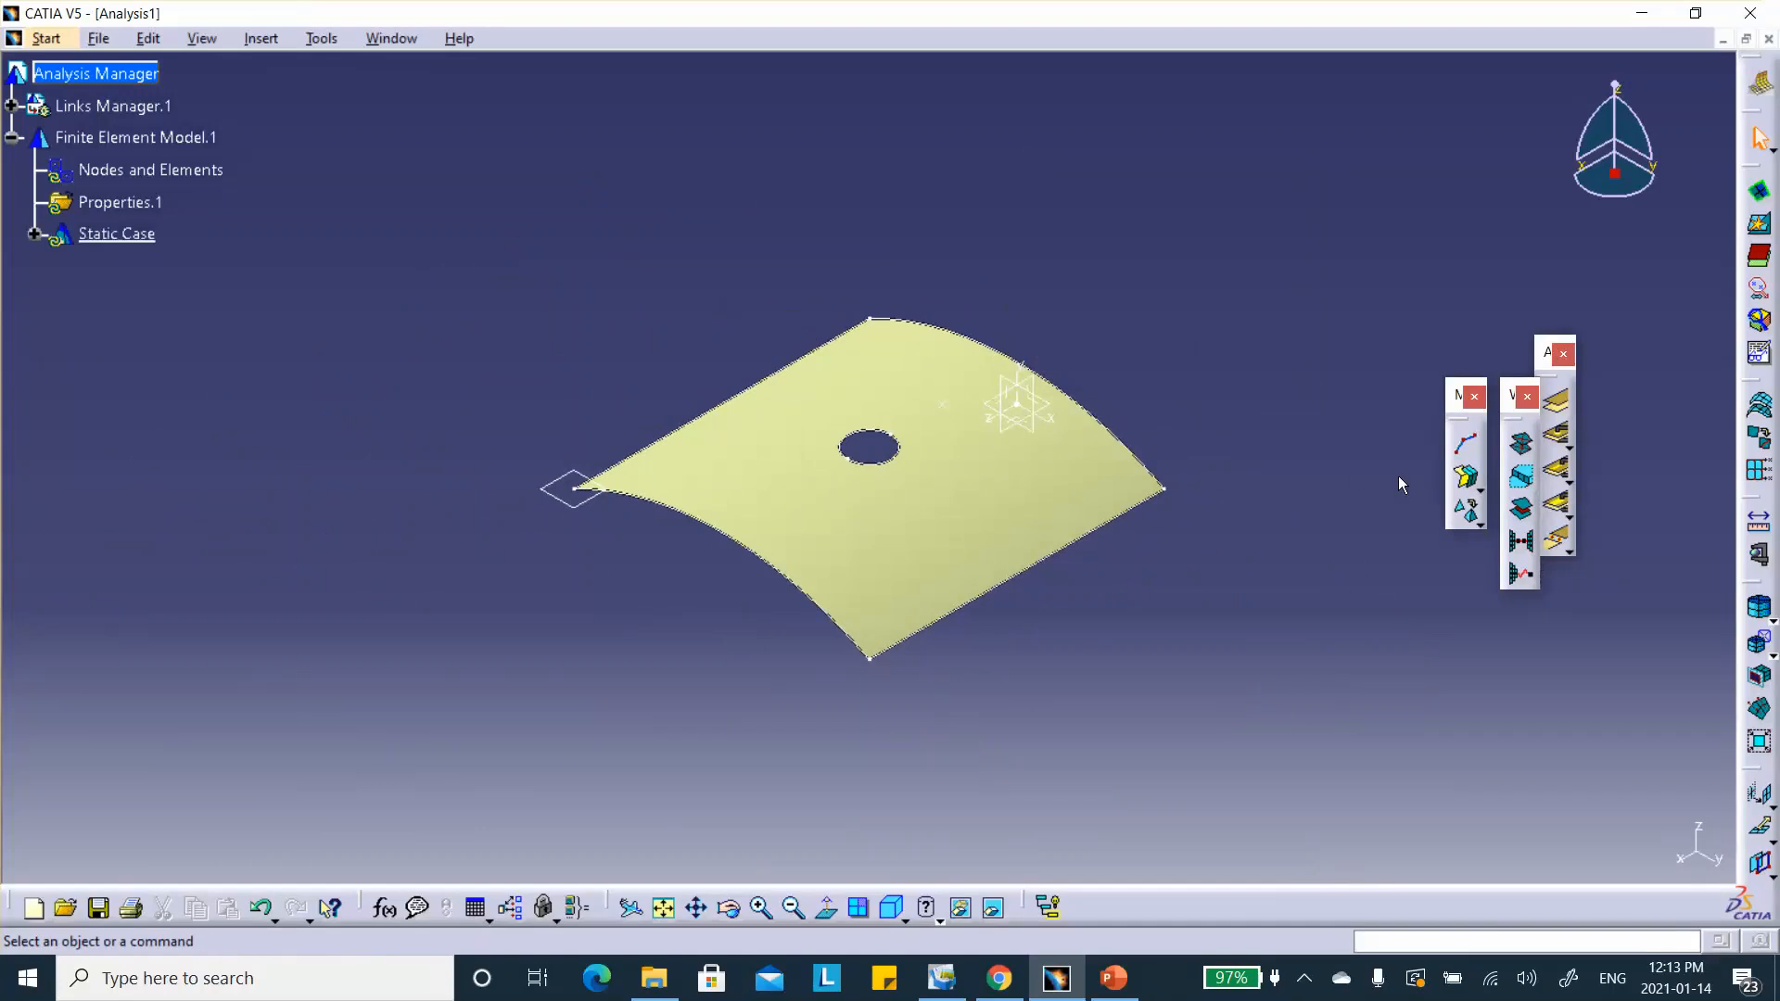
Start a Surface Mesher mesh on the panel surface with parabolic, quads-only elements, 0.5 in mesh size and 0.039 in tolerance.
click(1467, 482)
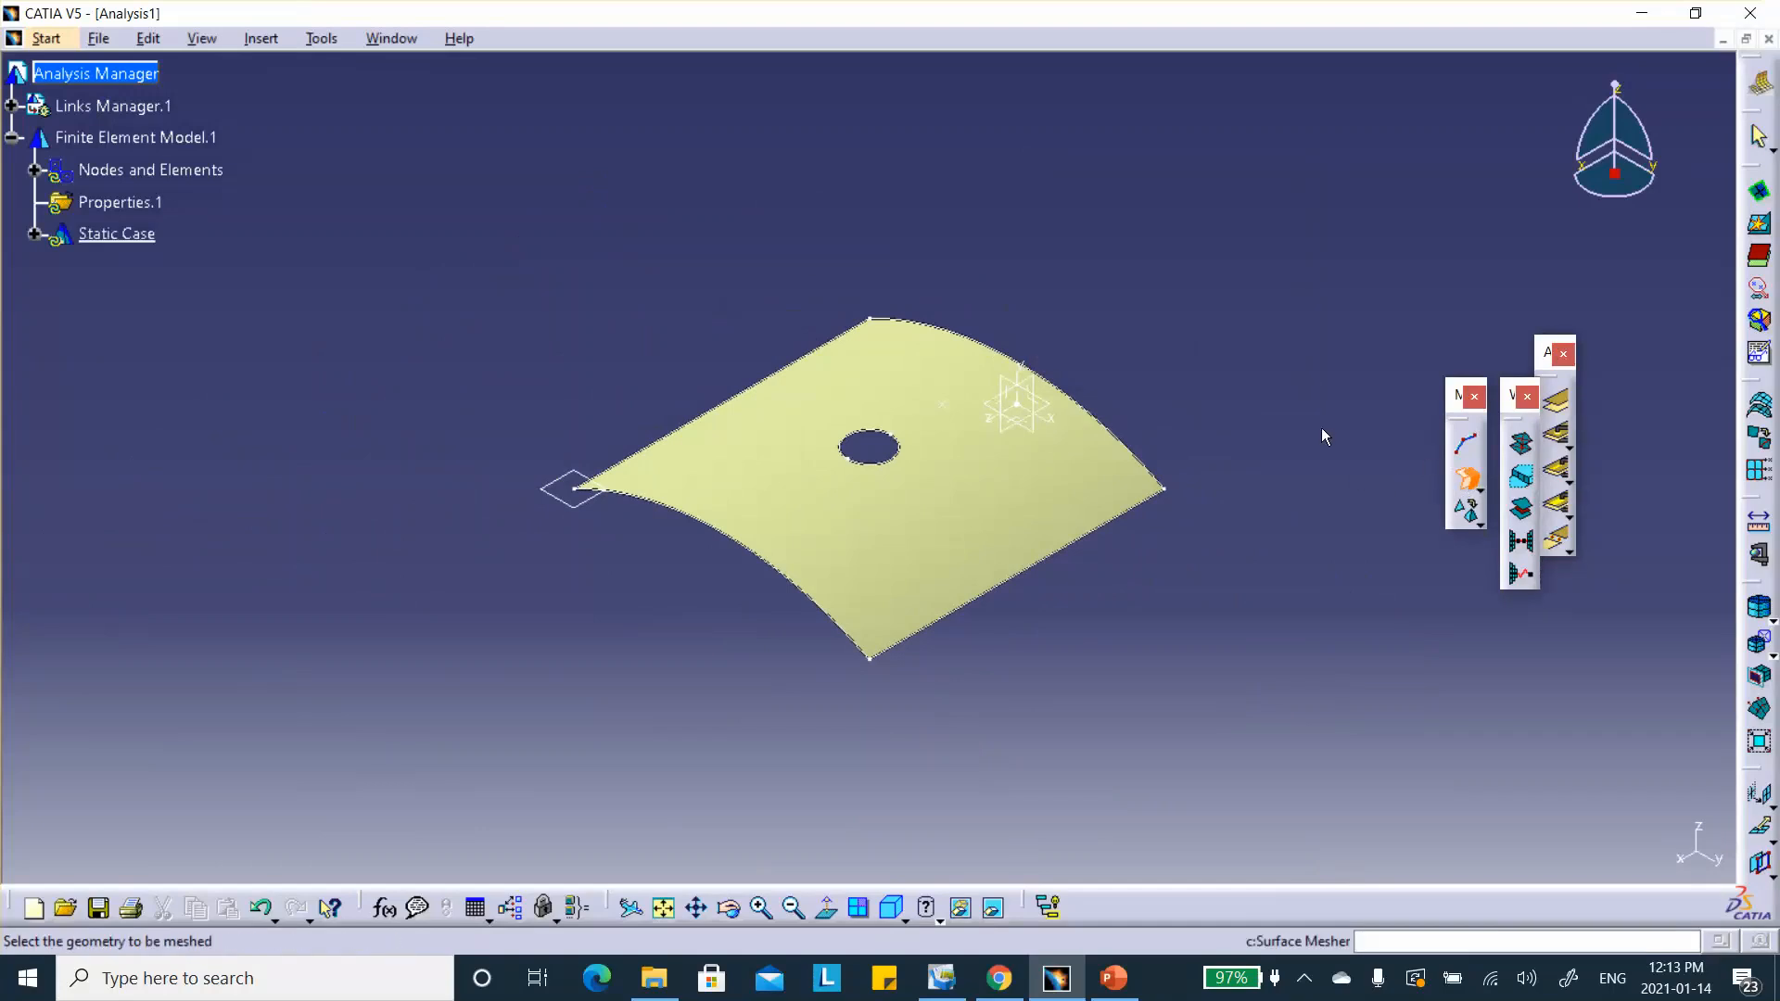
click(794, 467)
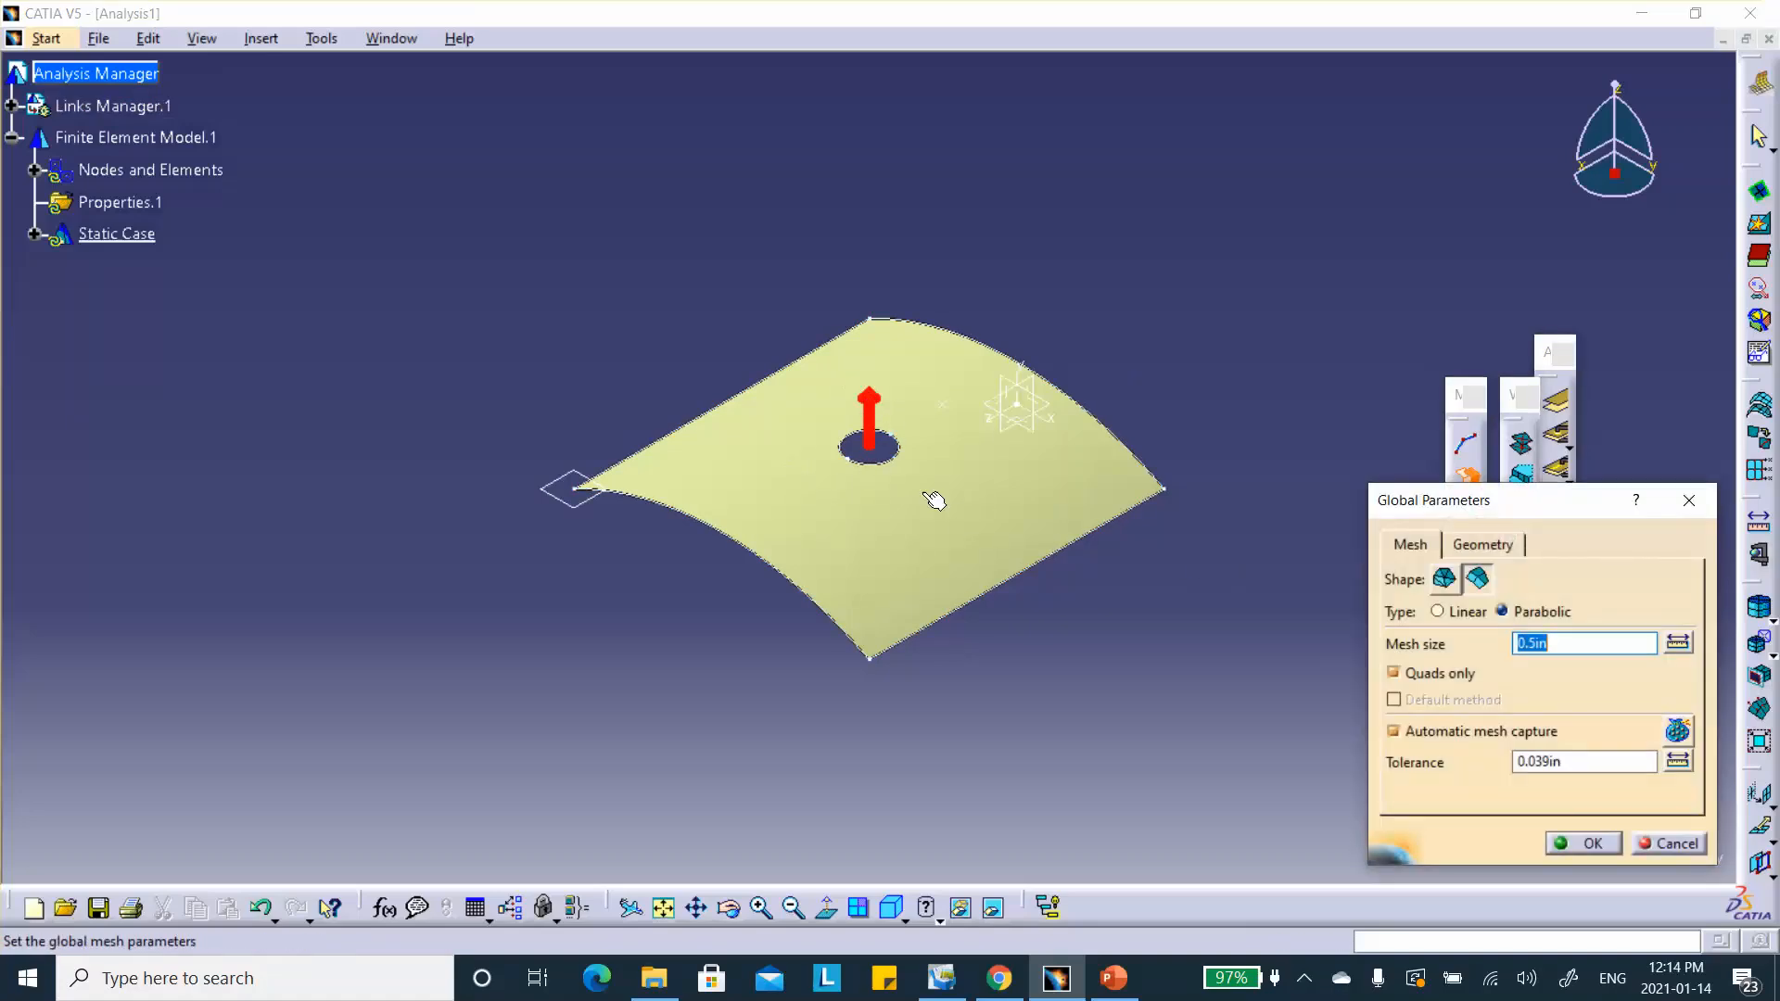
middle_drag(965, 581, 931, 490)
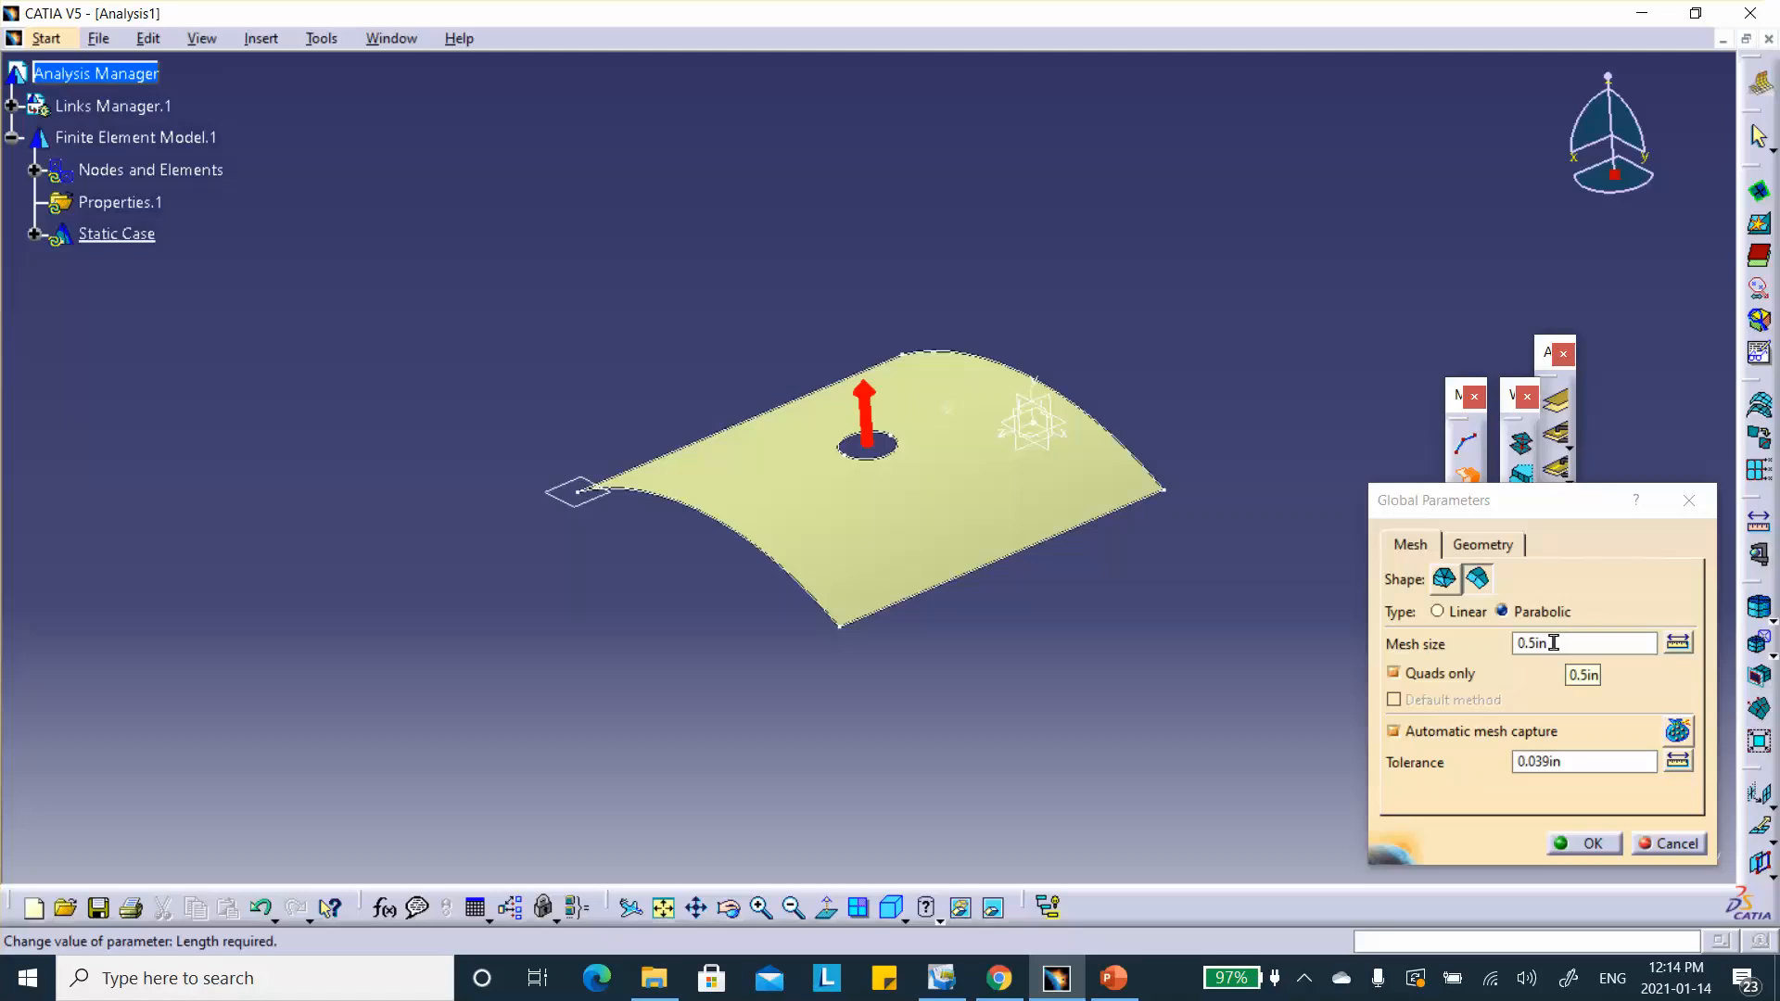
click(1584, 843)
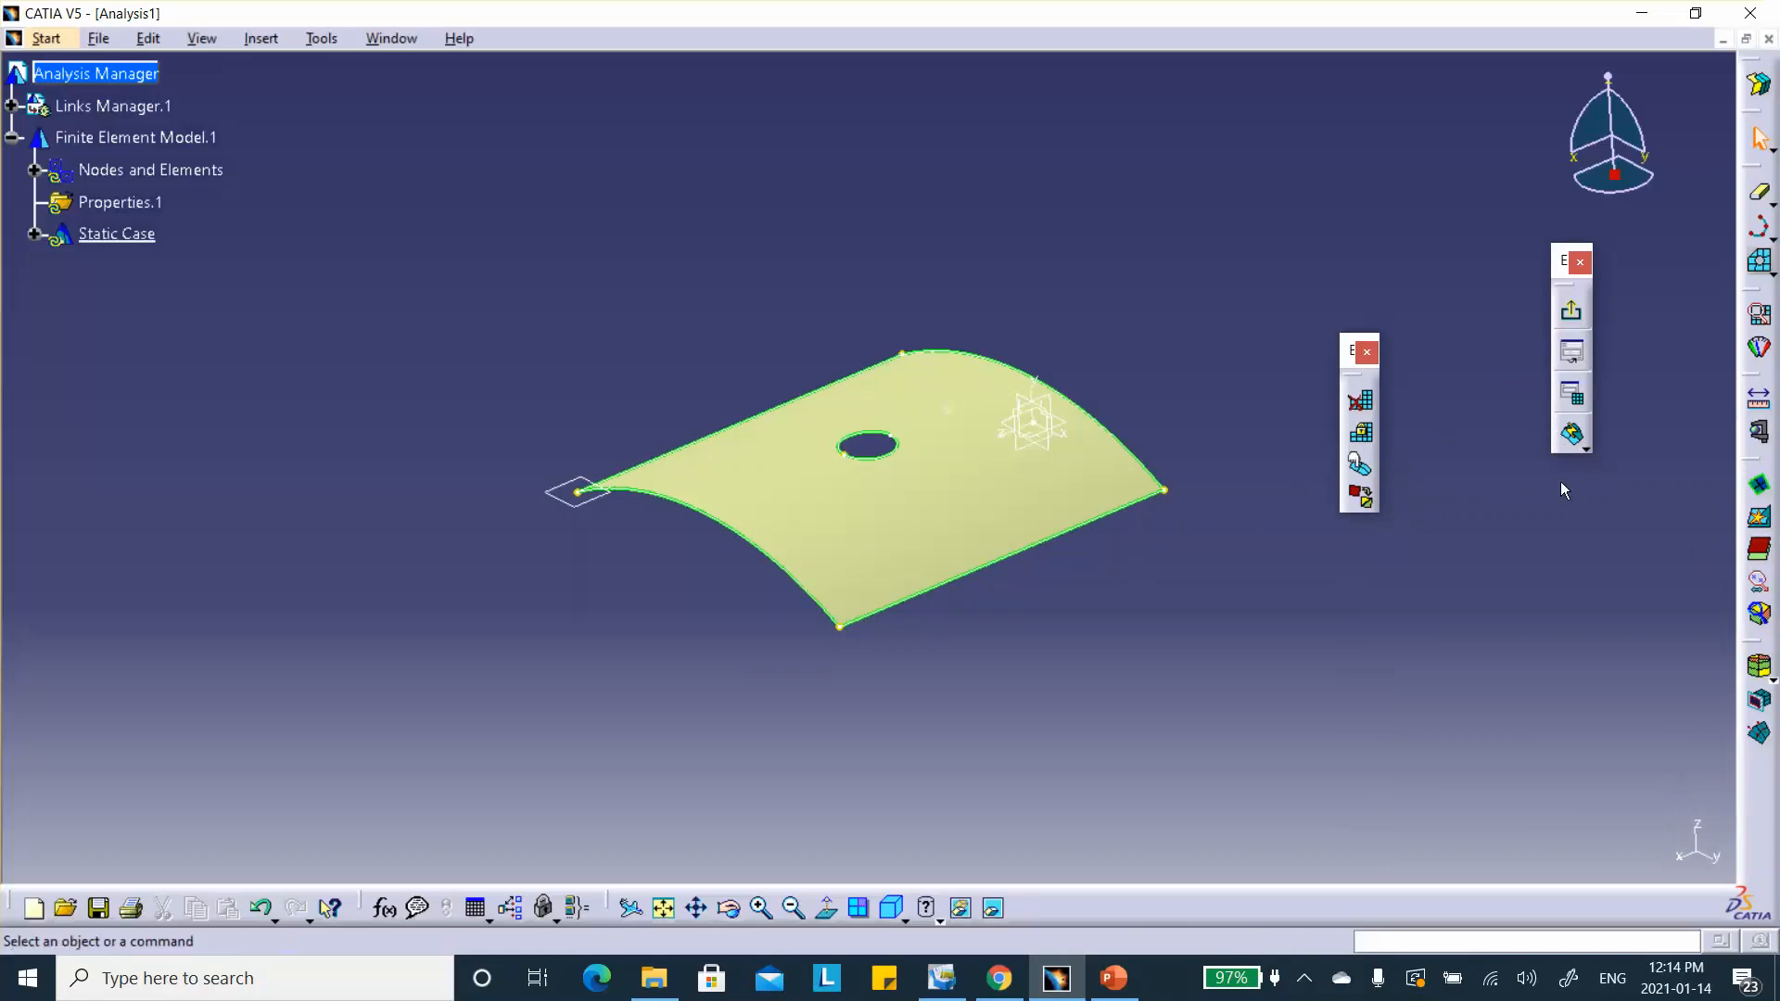
Generate the surface mesh on the panel and exit the surface meshing environment.
click(1571, 437)
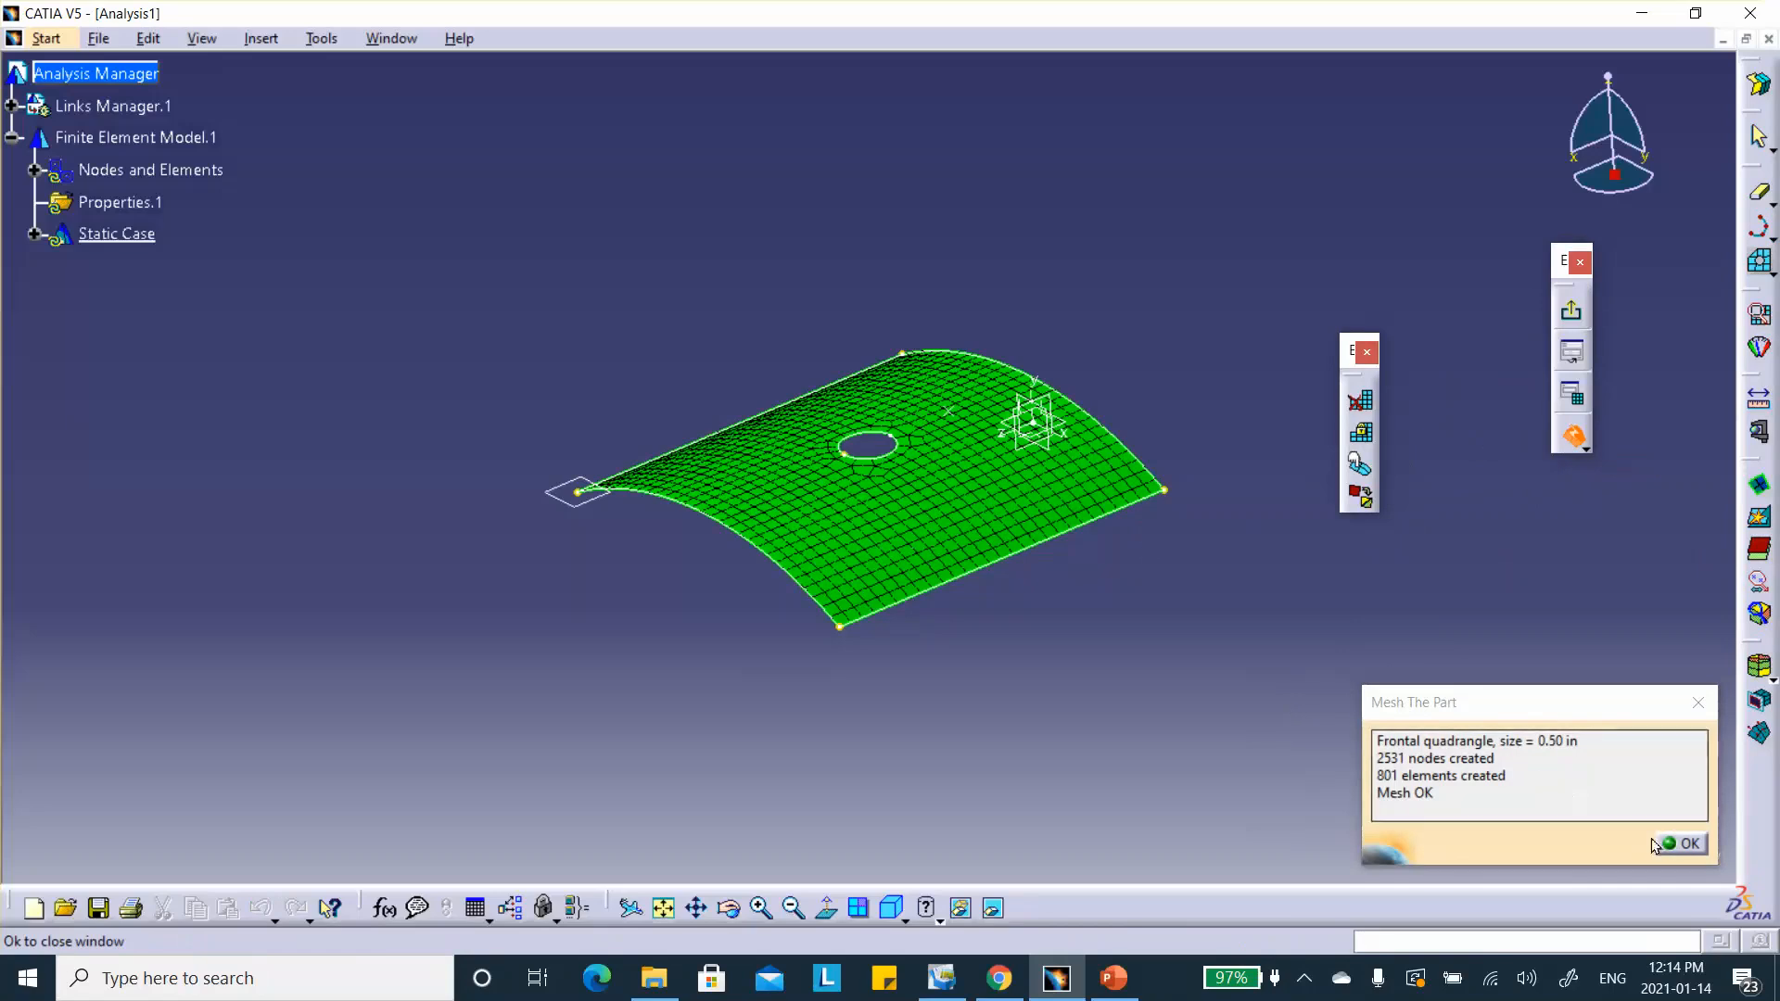
click(1680, 842)
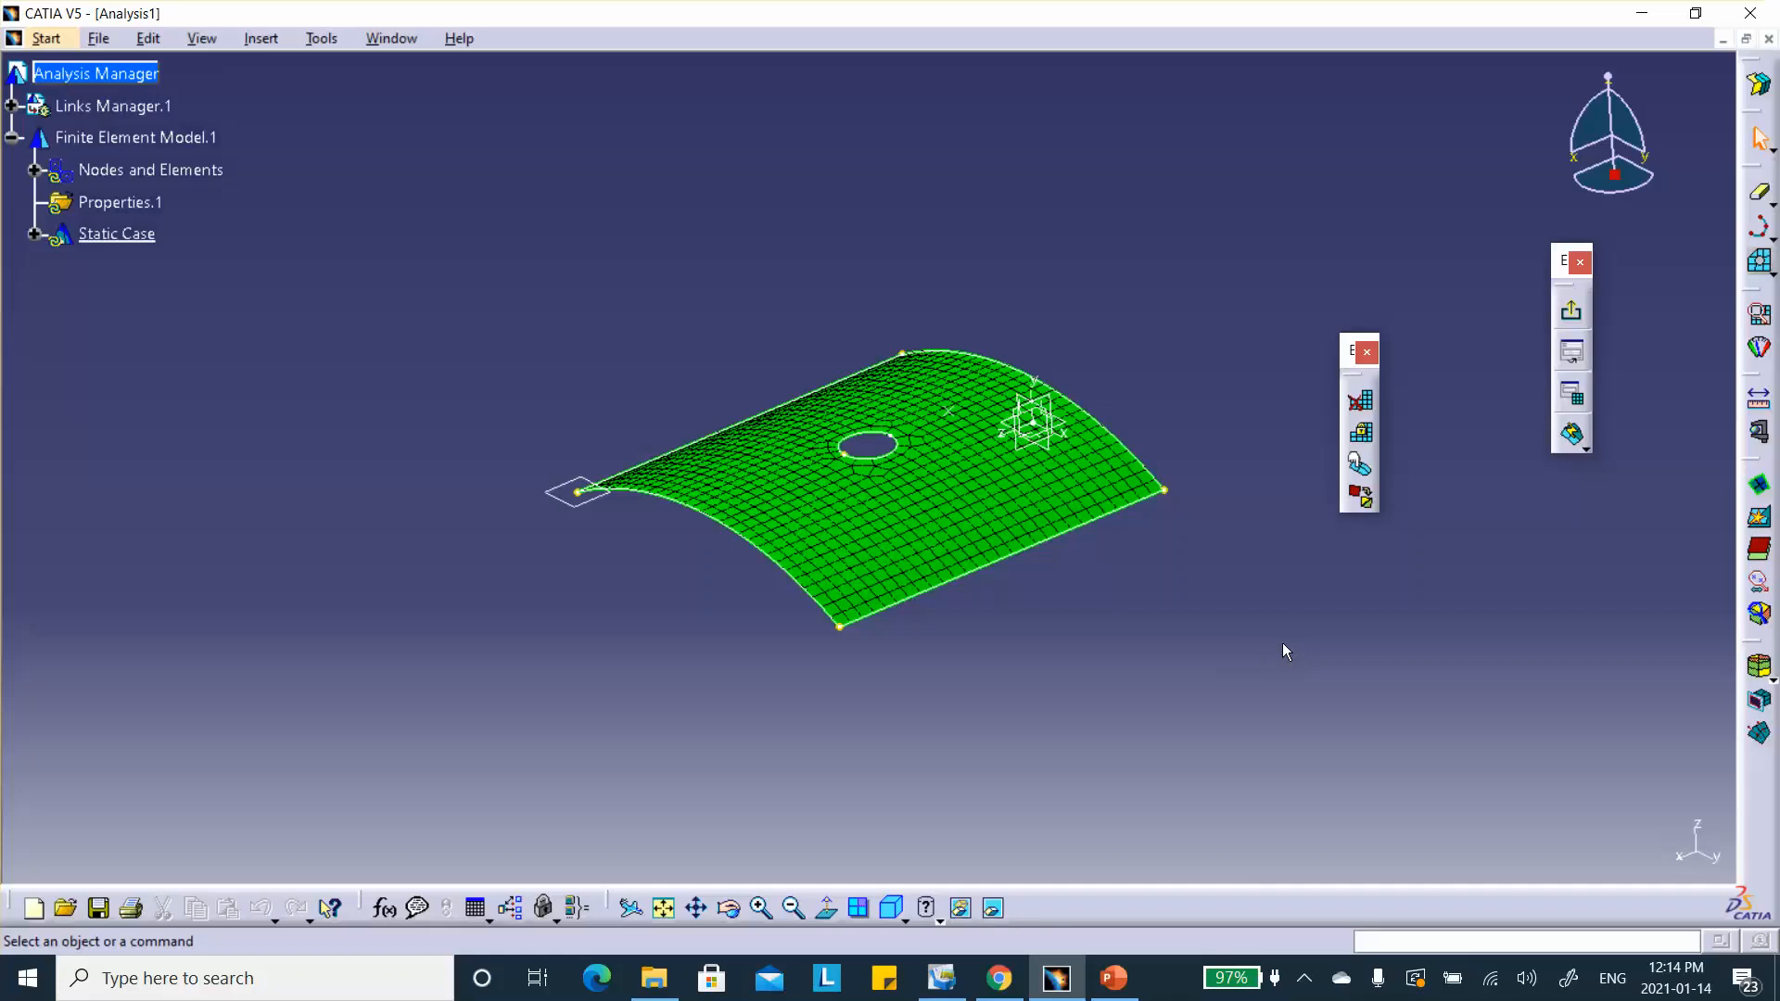
click(1571, 310)
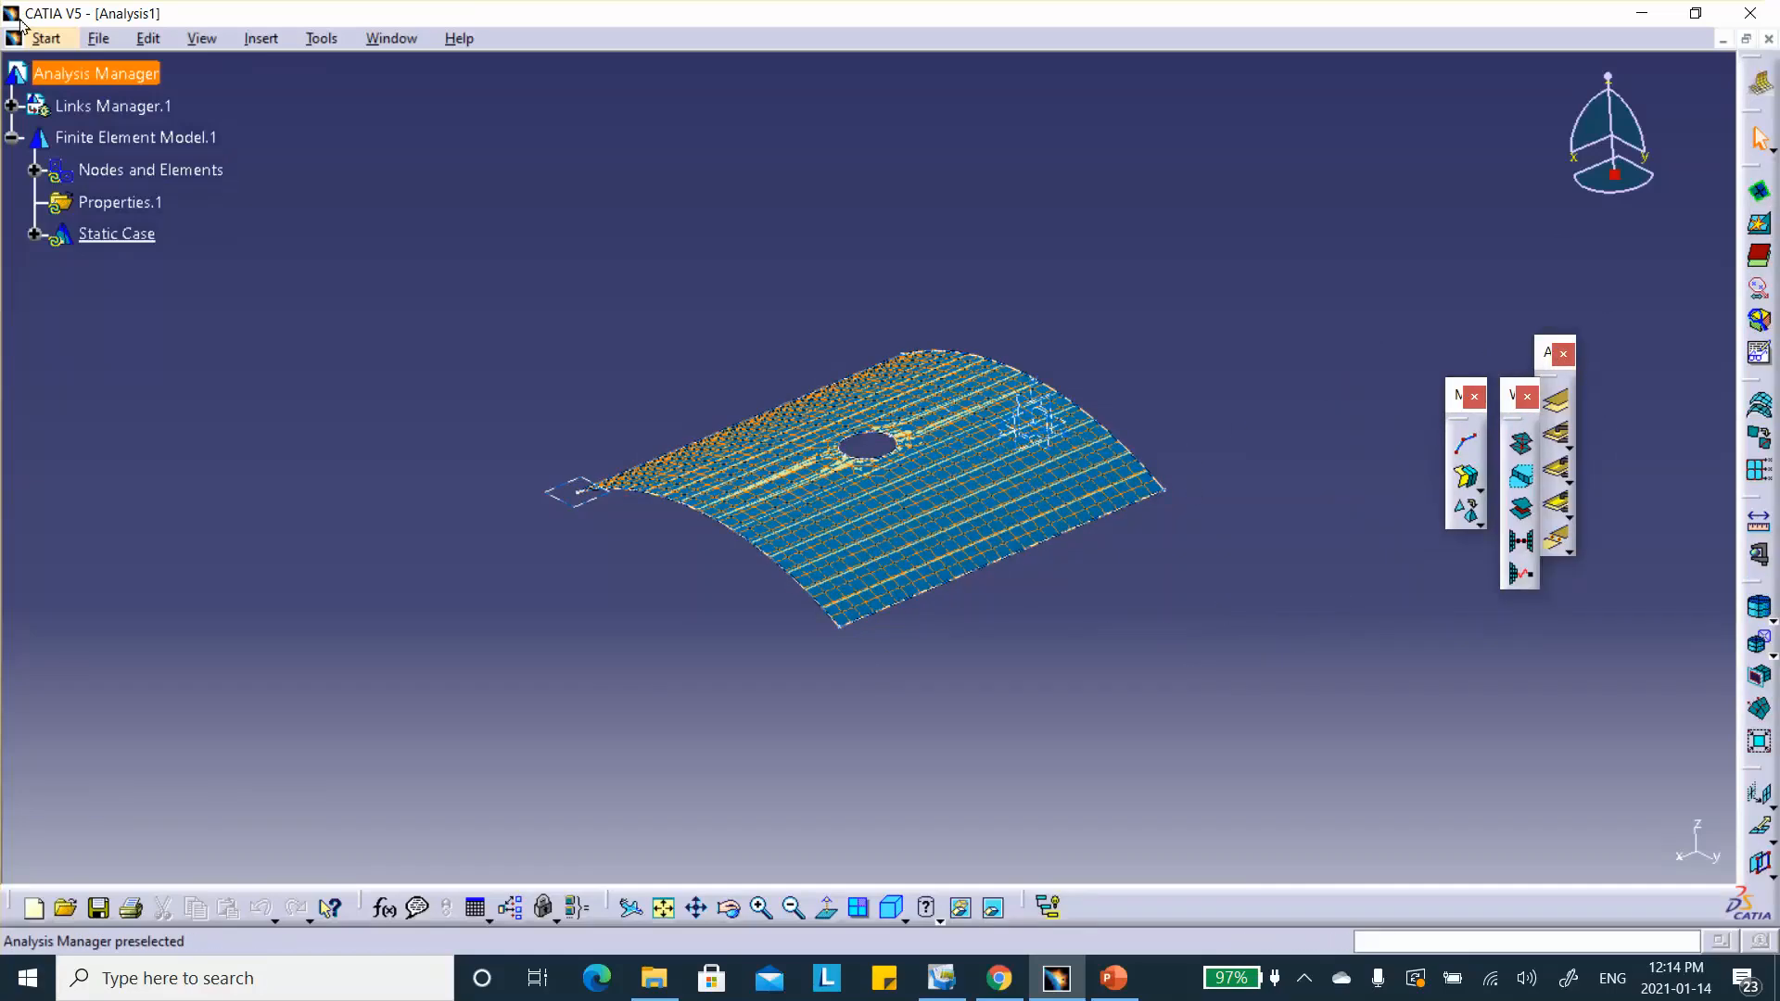
Switch to Generative Structural Analysis and display the Mesh Visualization of Nodes and Elements.
click(44, 39)
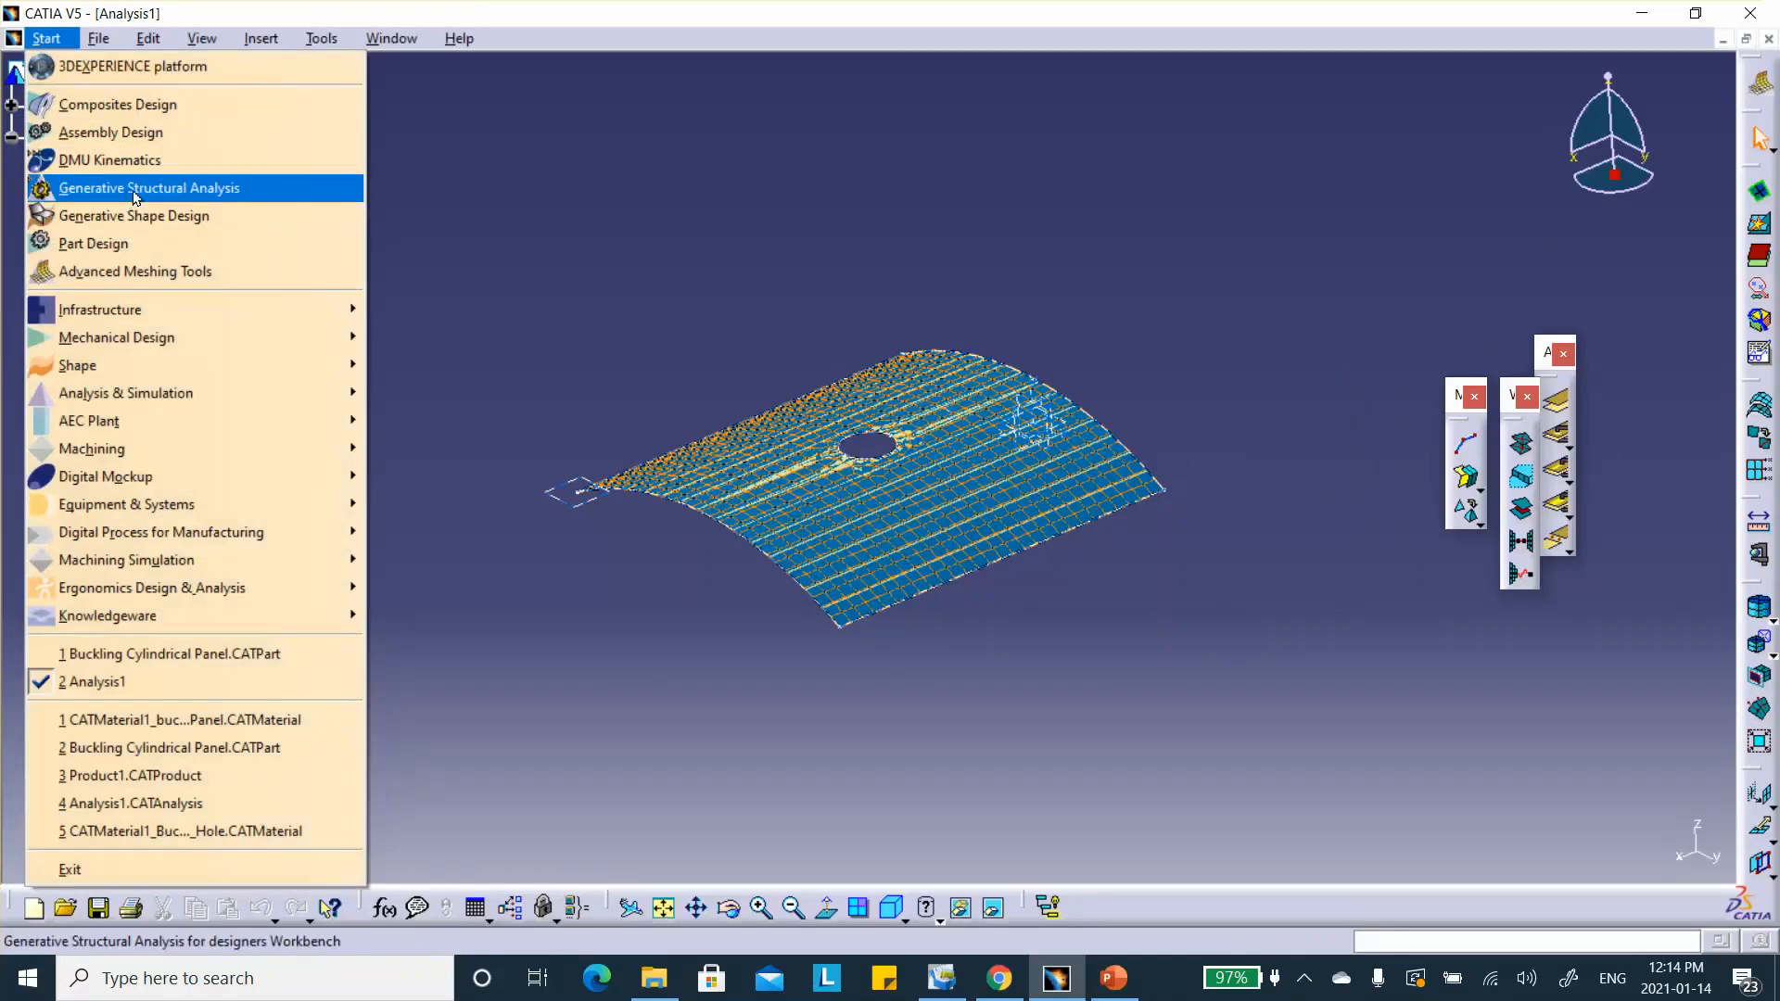
click(136, 191)
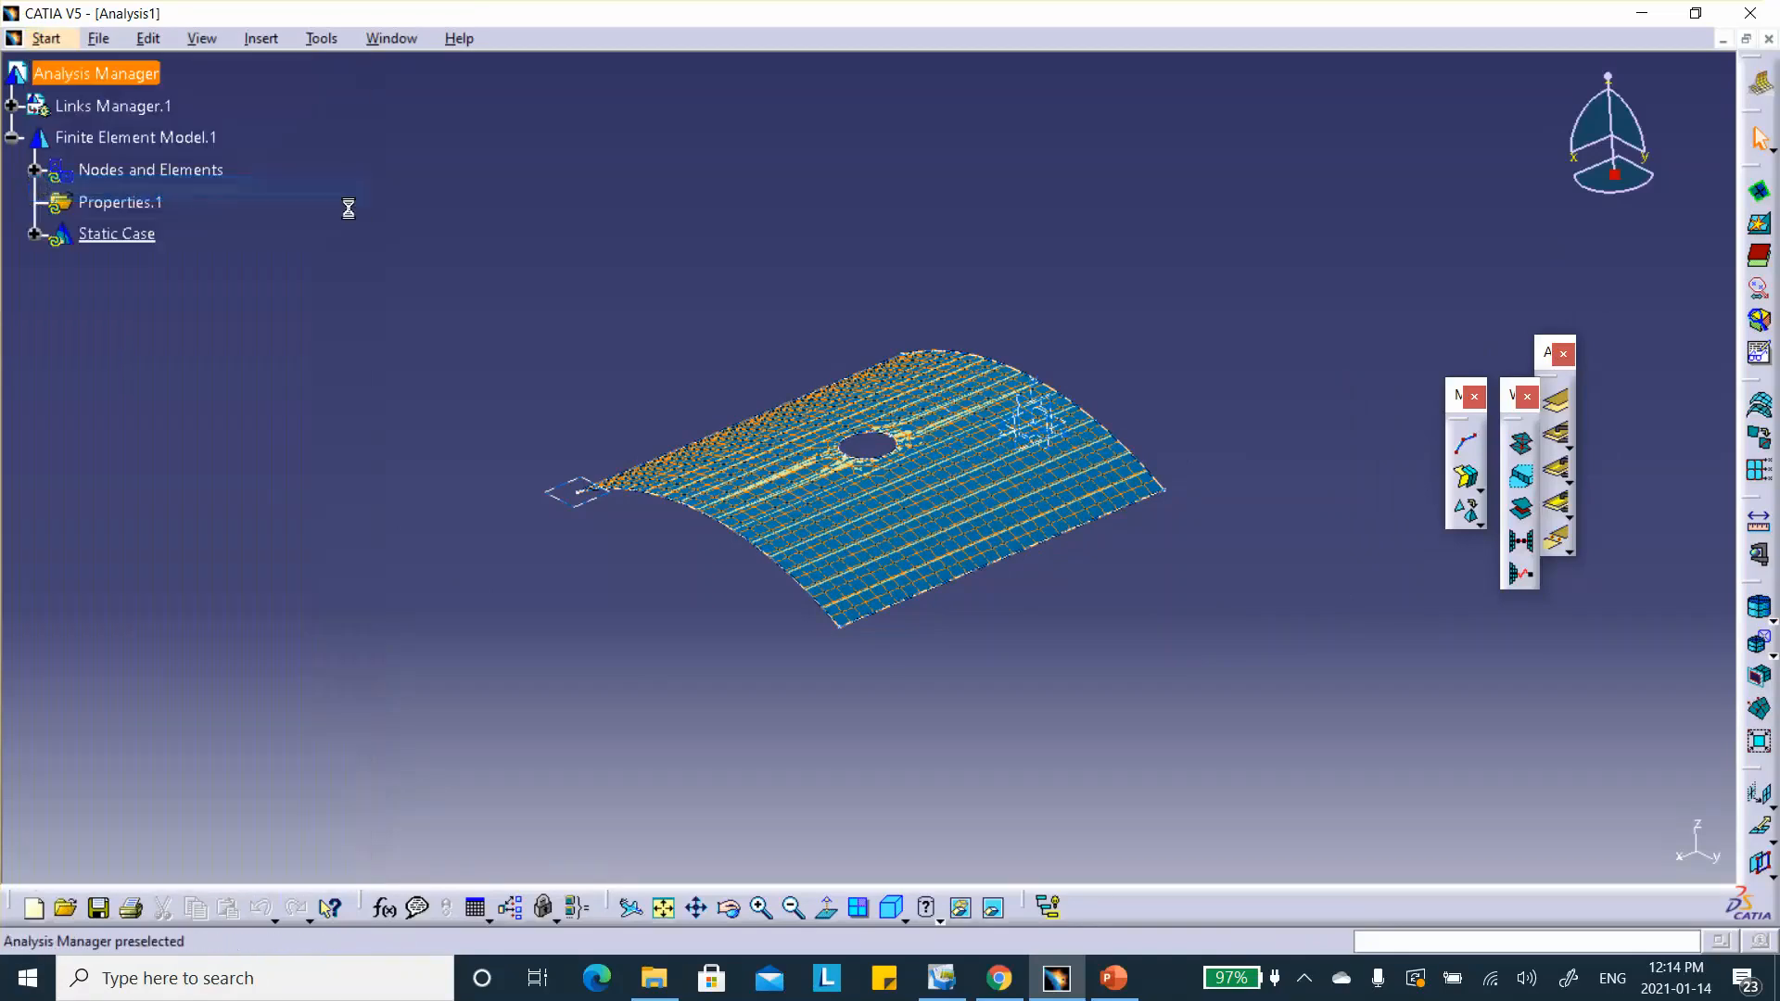
click(172, 174)
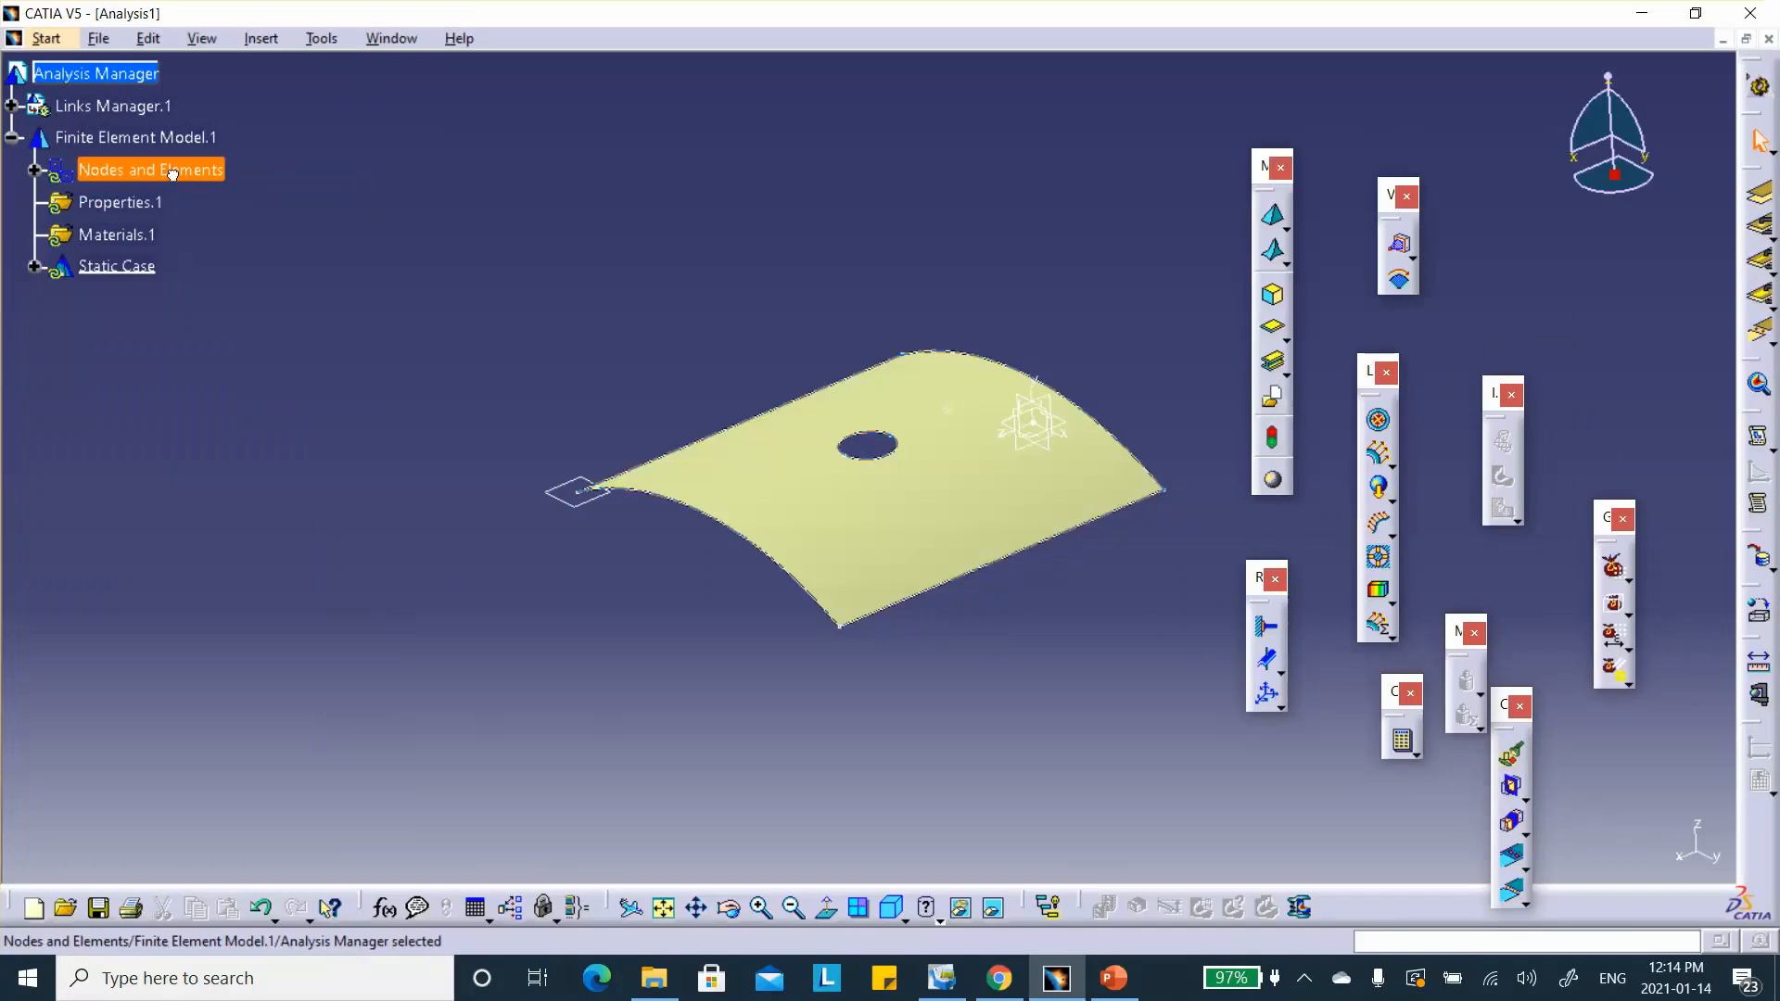
right_click(172, 174)
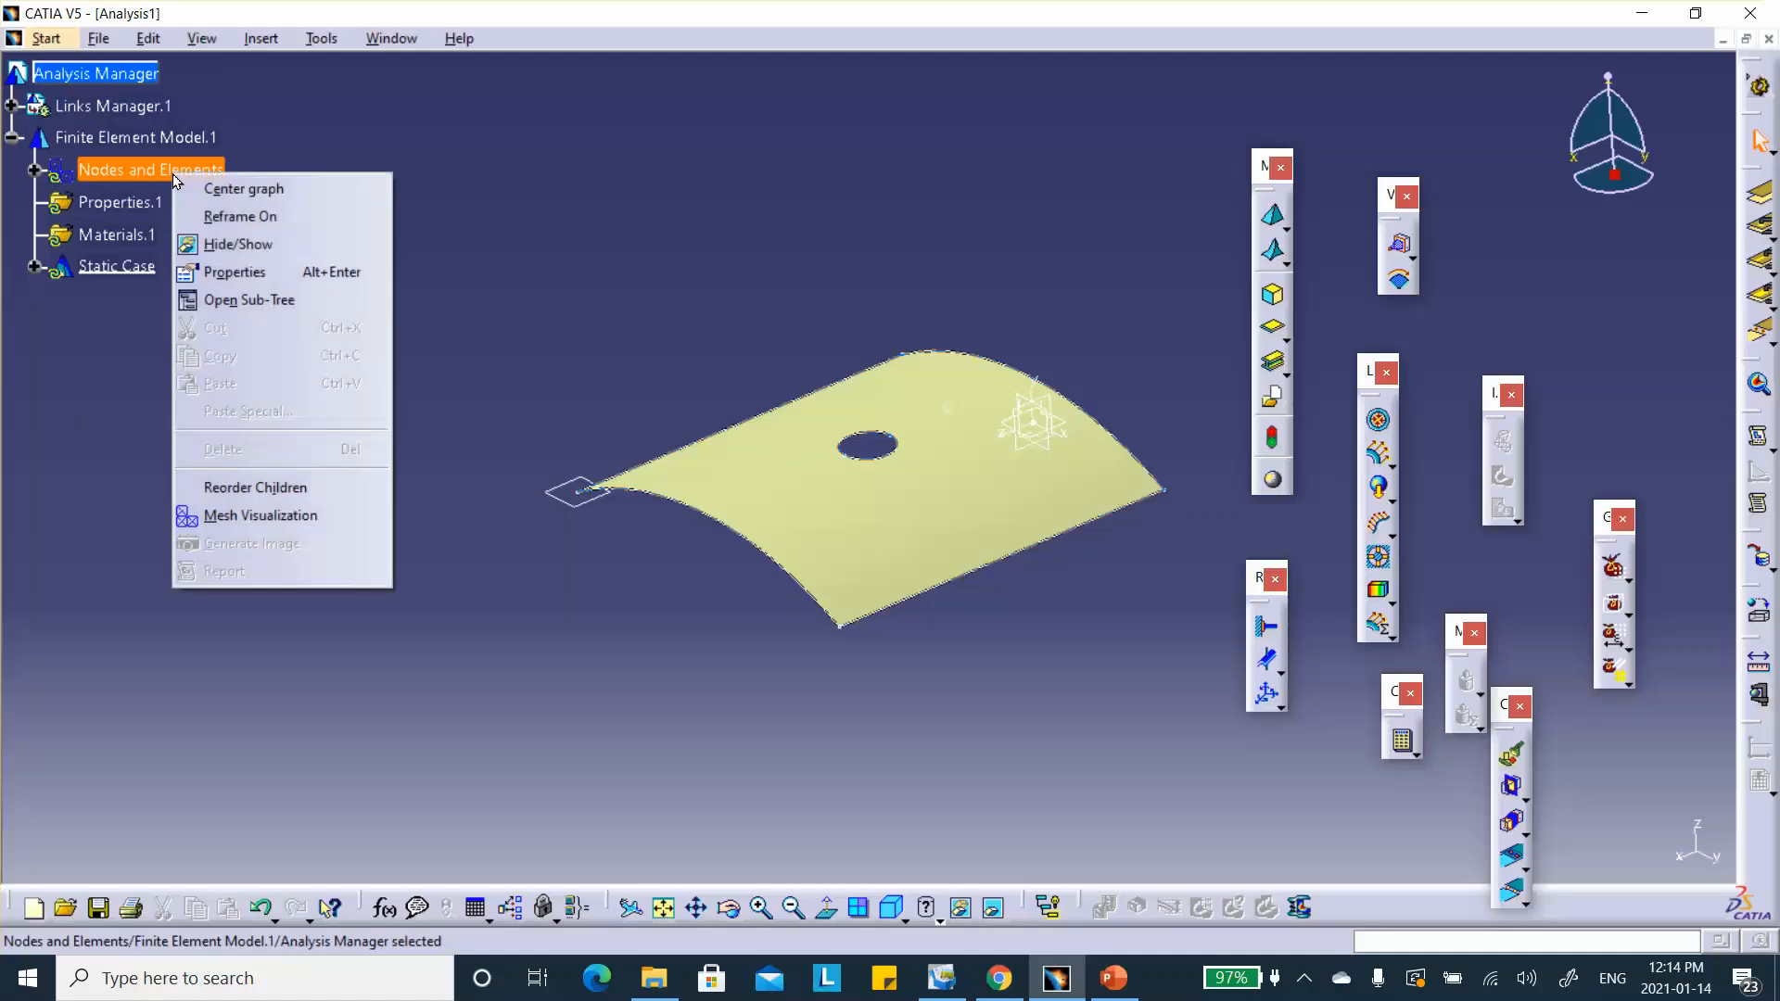
click(276, 515)
middle_drag(812, 491, 806, 436)
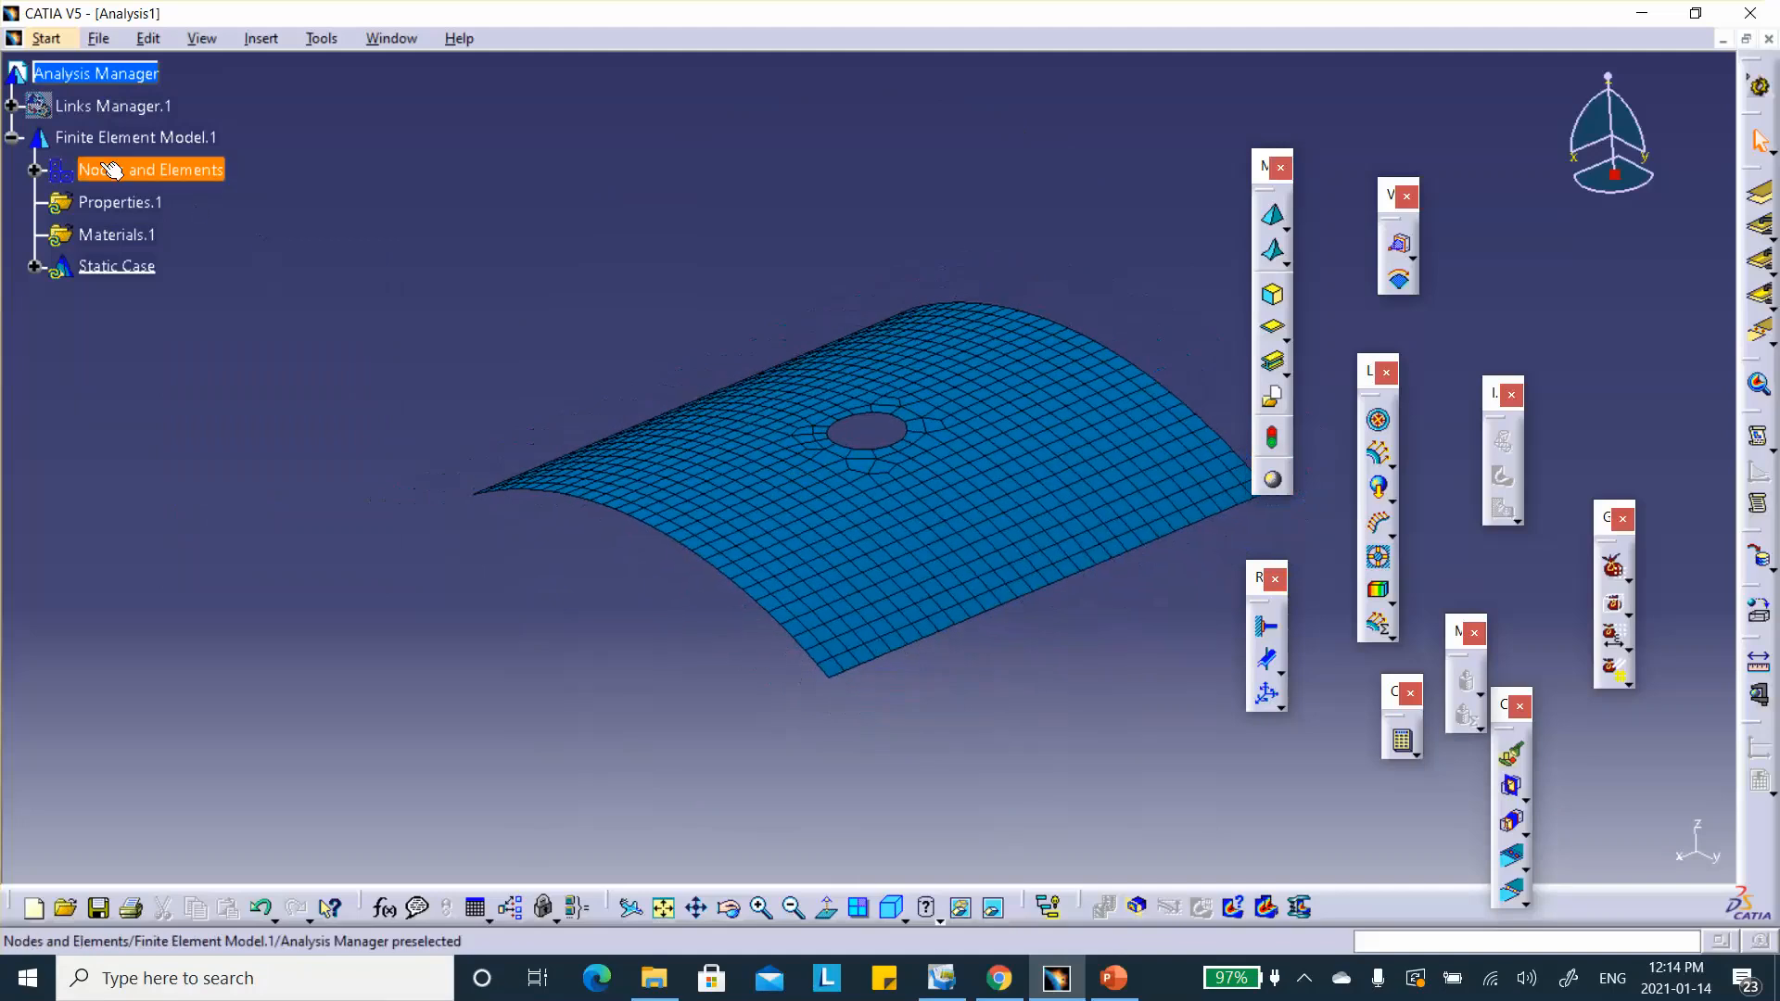
Deactivate the Mesh.1 visualization under Nodes and Elements to show the bare panel geometry.
click(34, 171)
right_click(109, 238)
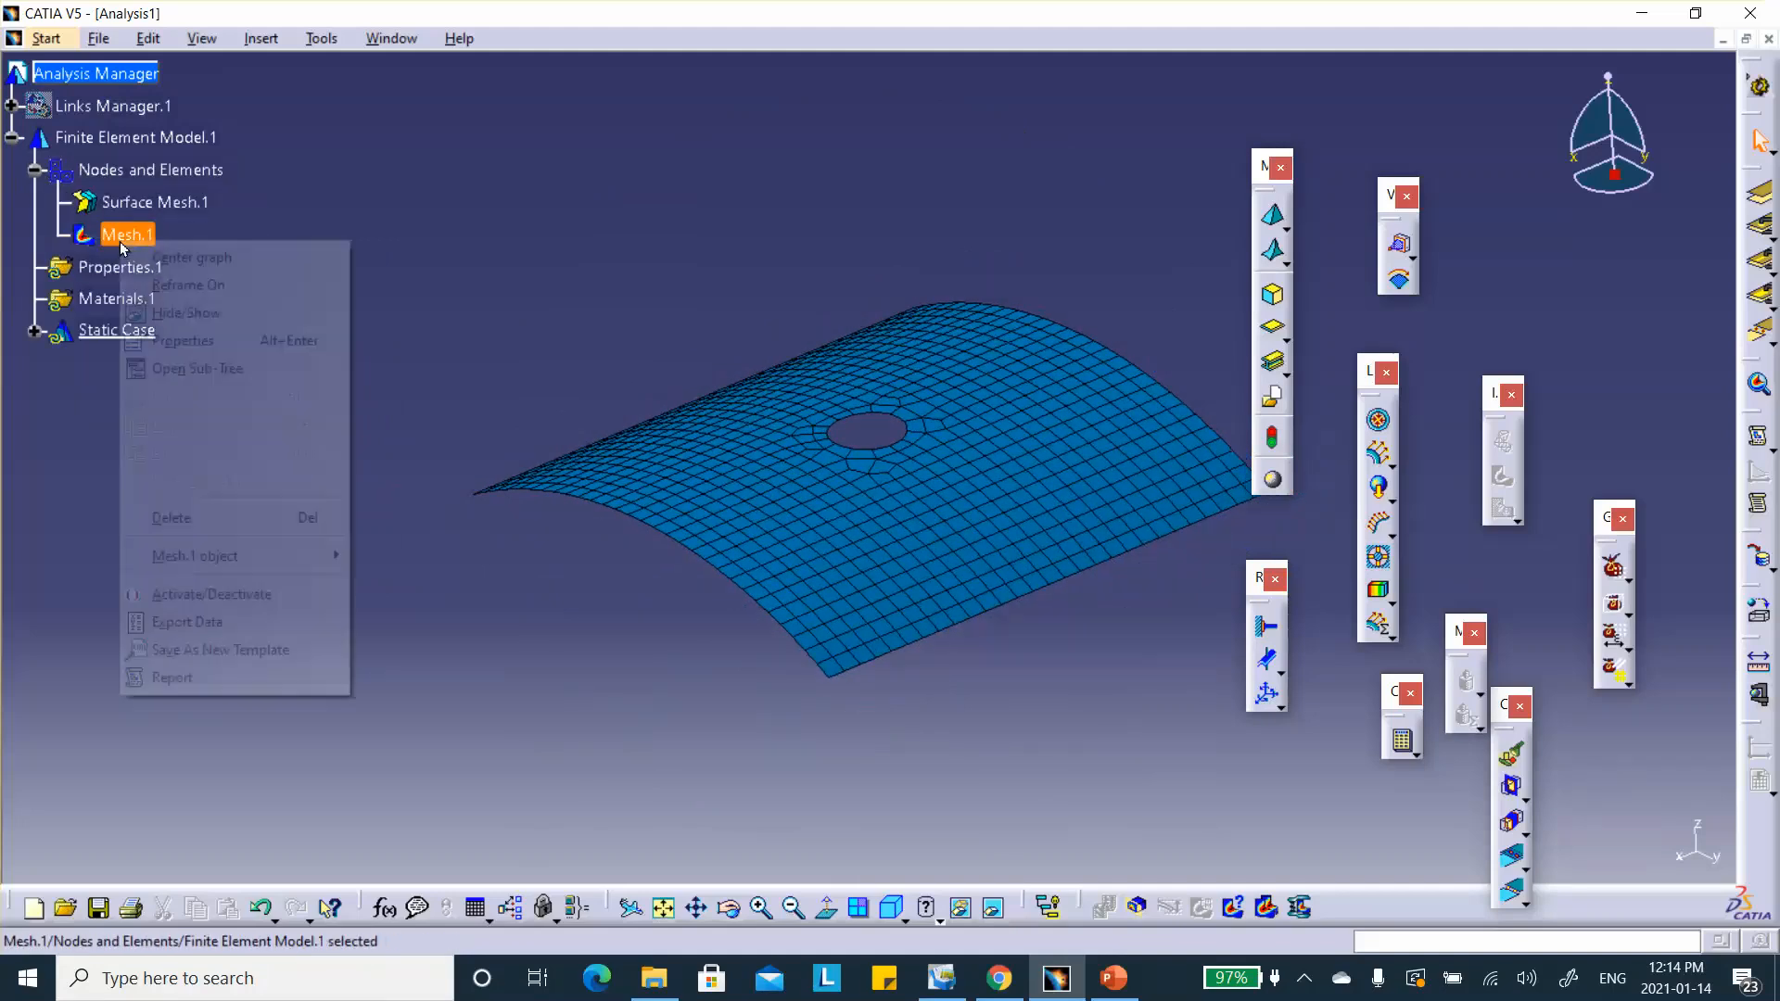
click(240, 595)
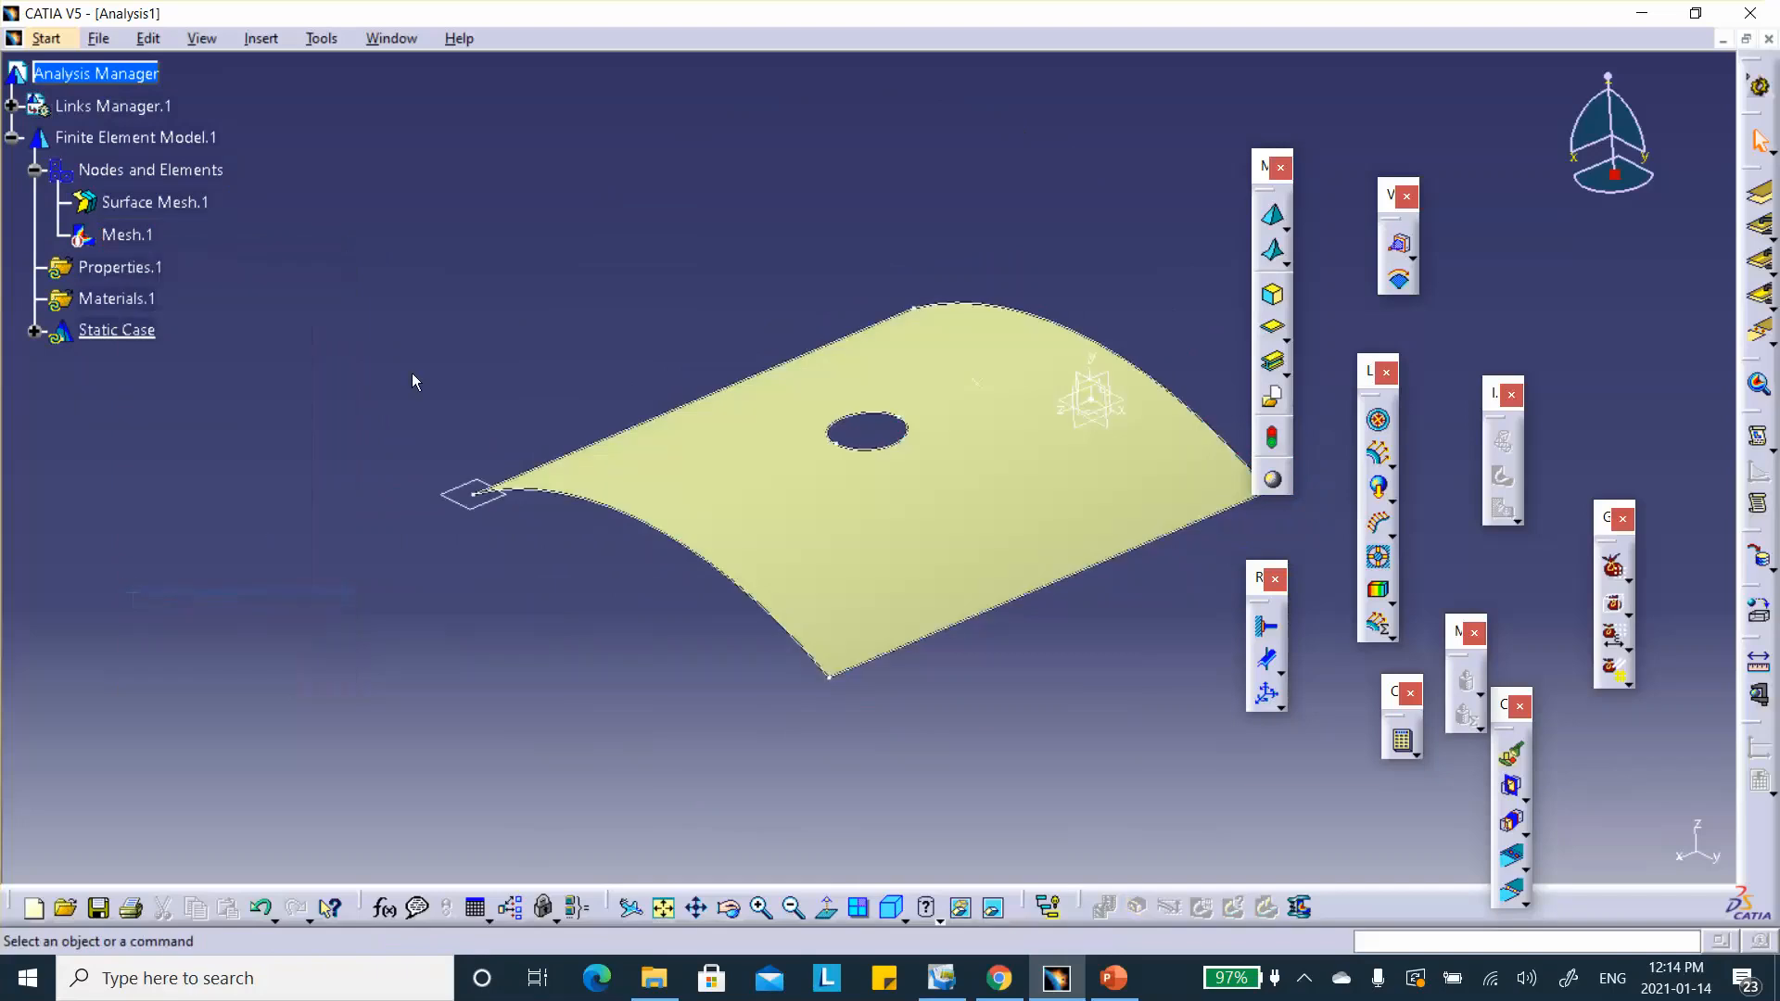
middle_drag(603, 341, 556, 290)
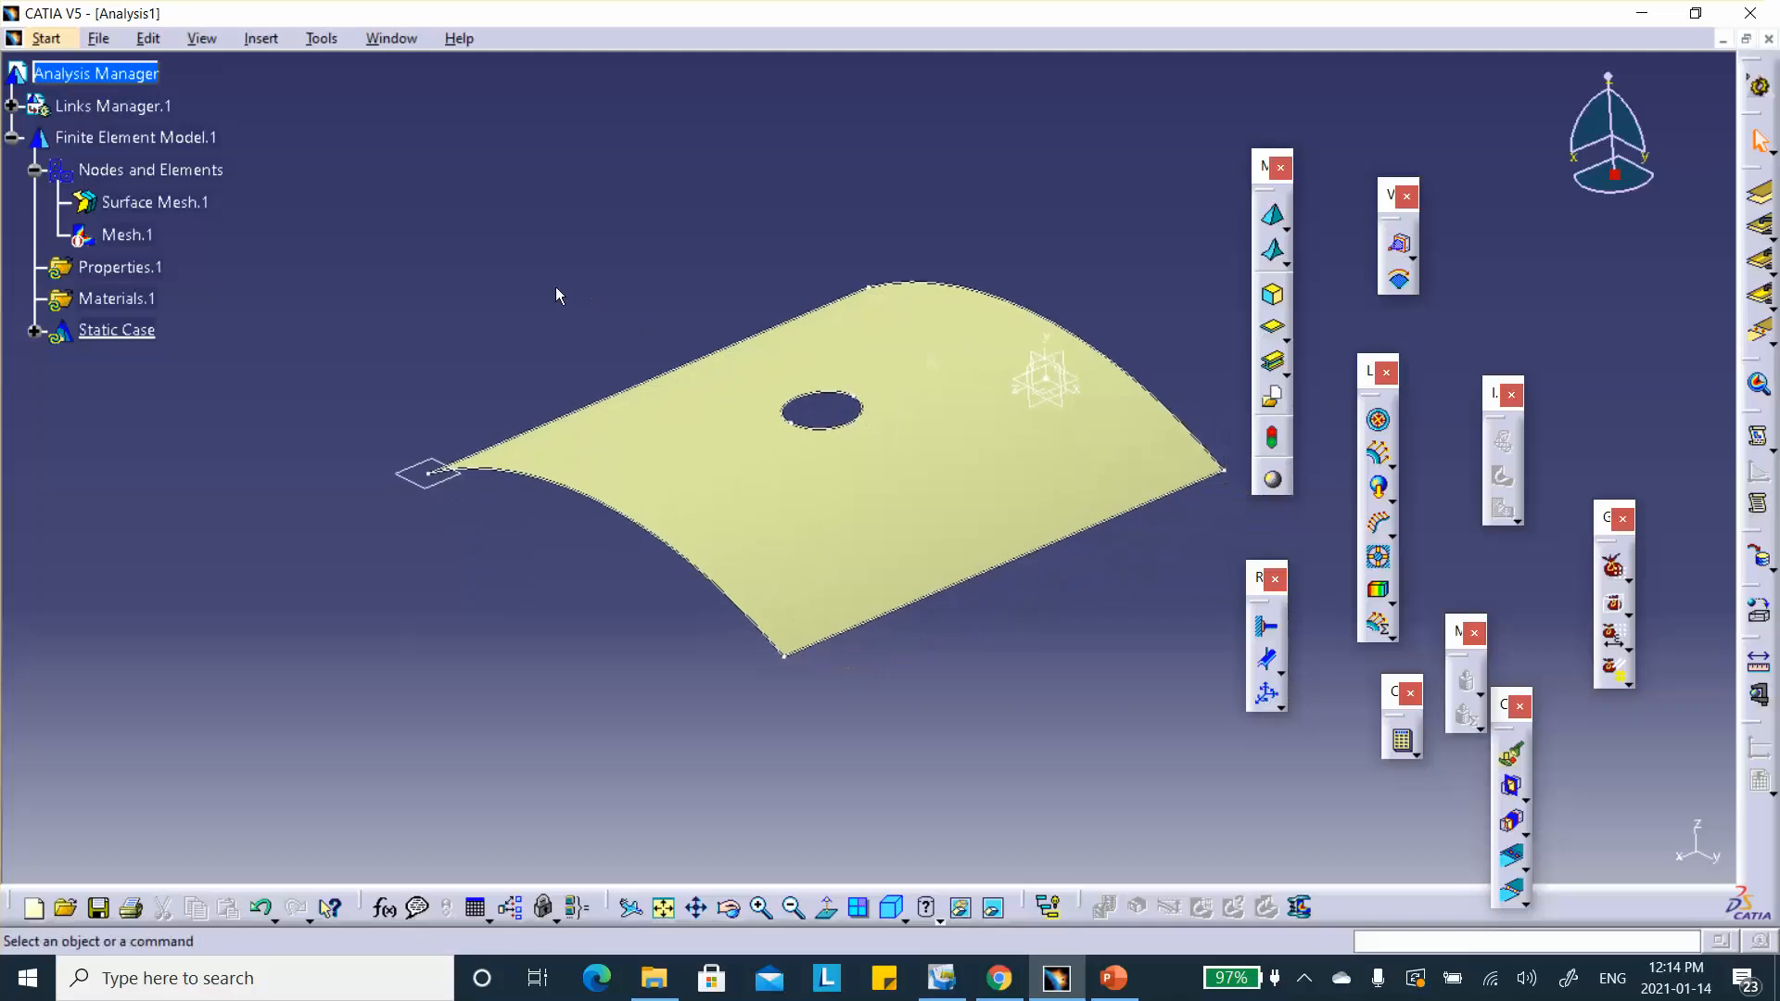
Check the problem slide in PowerPoint, return to CATIA, and start an Imported Composite Property with the panel face as its support.
click(1114, 978)
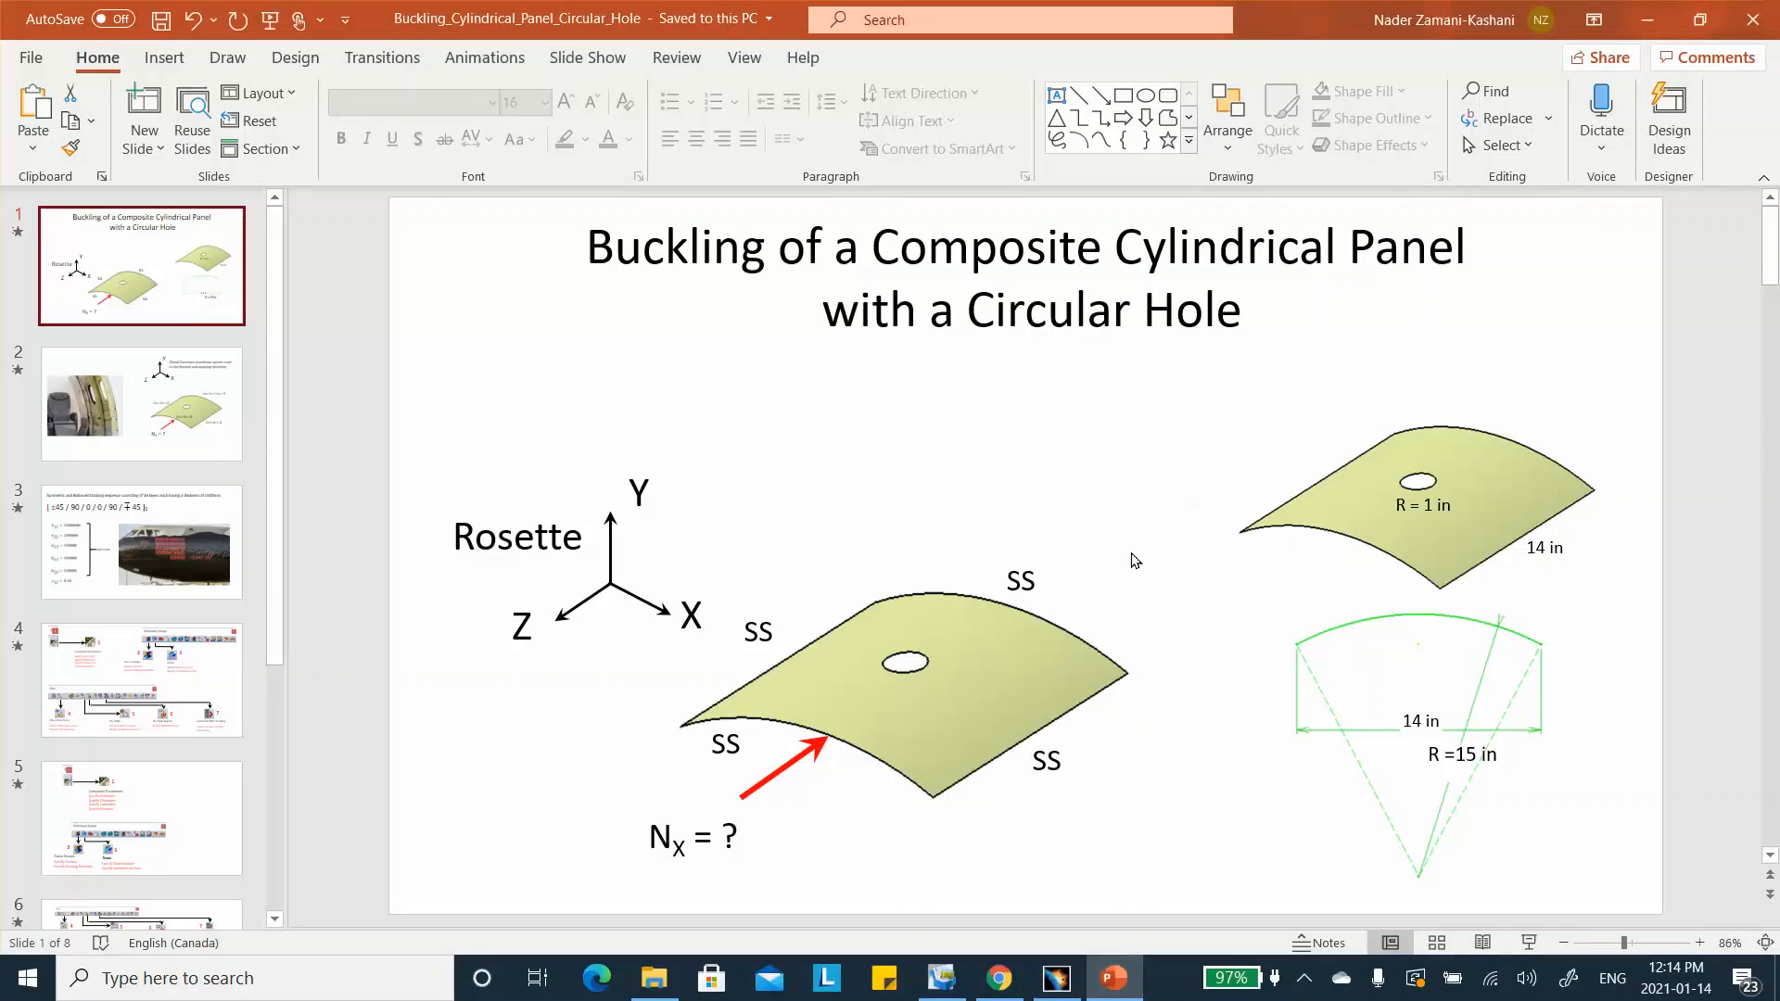
click(1647, 19)
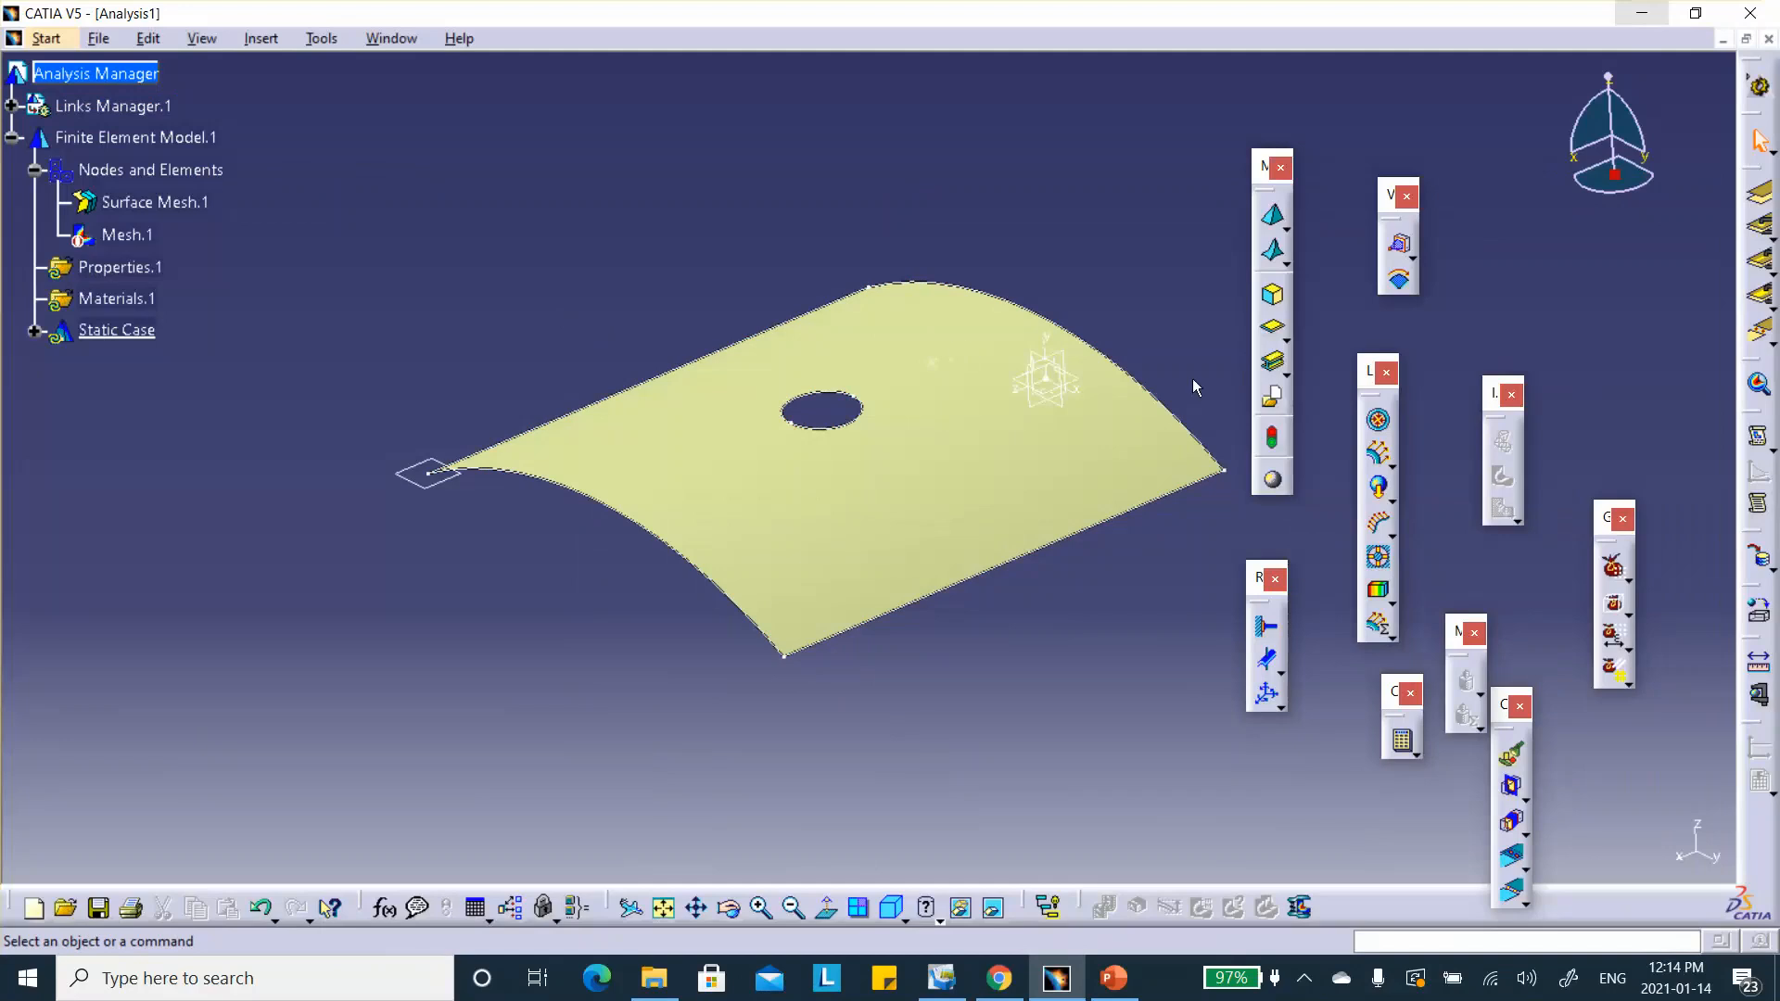
click(1286, 373)
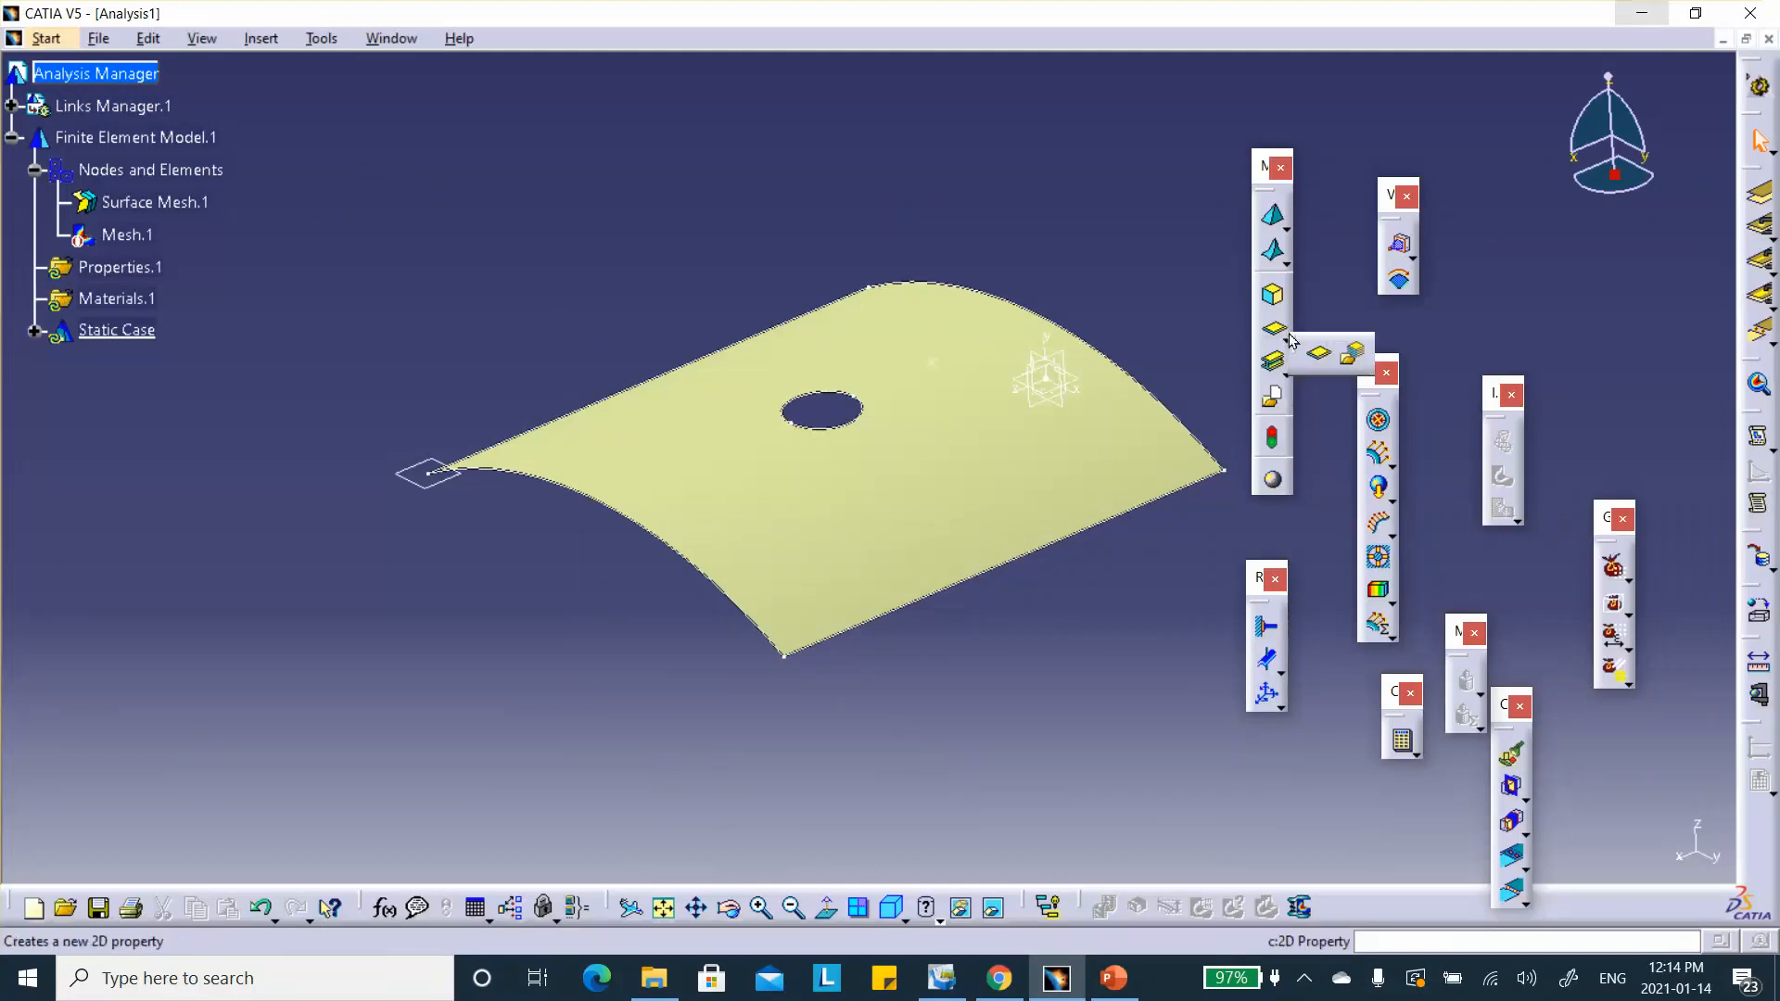
click(1356, 359)
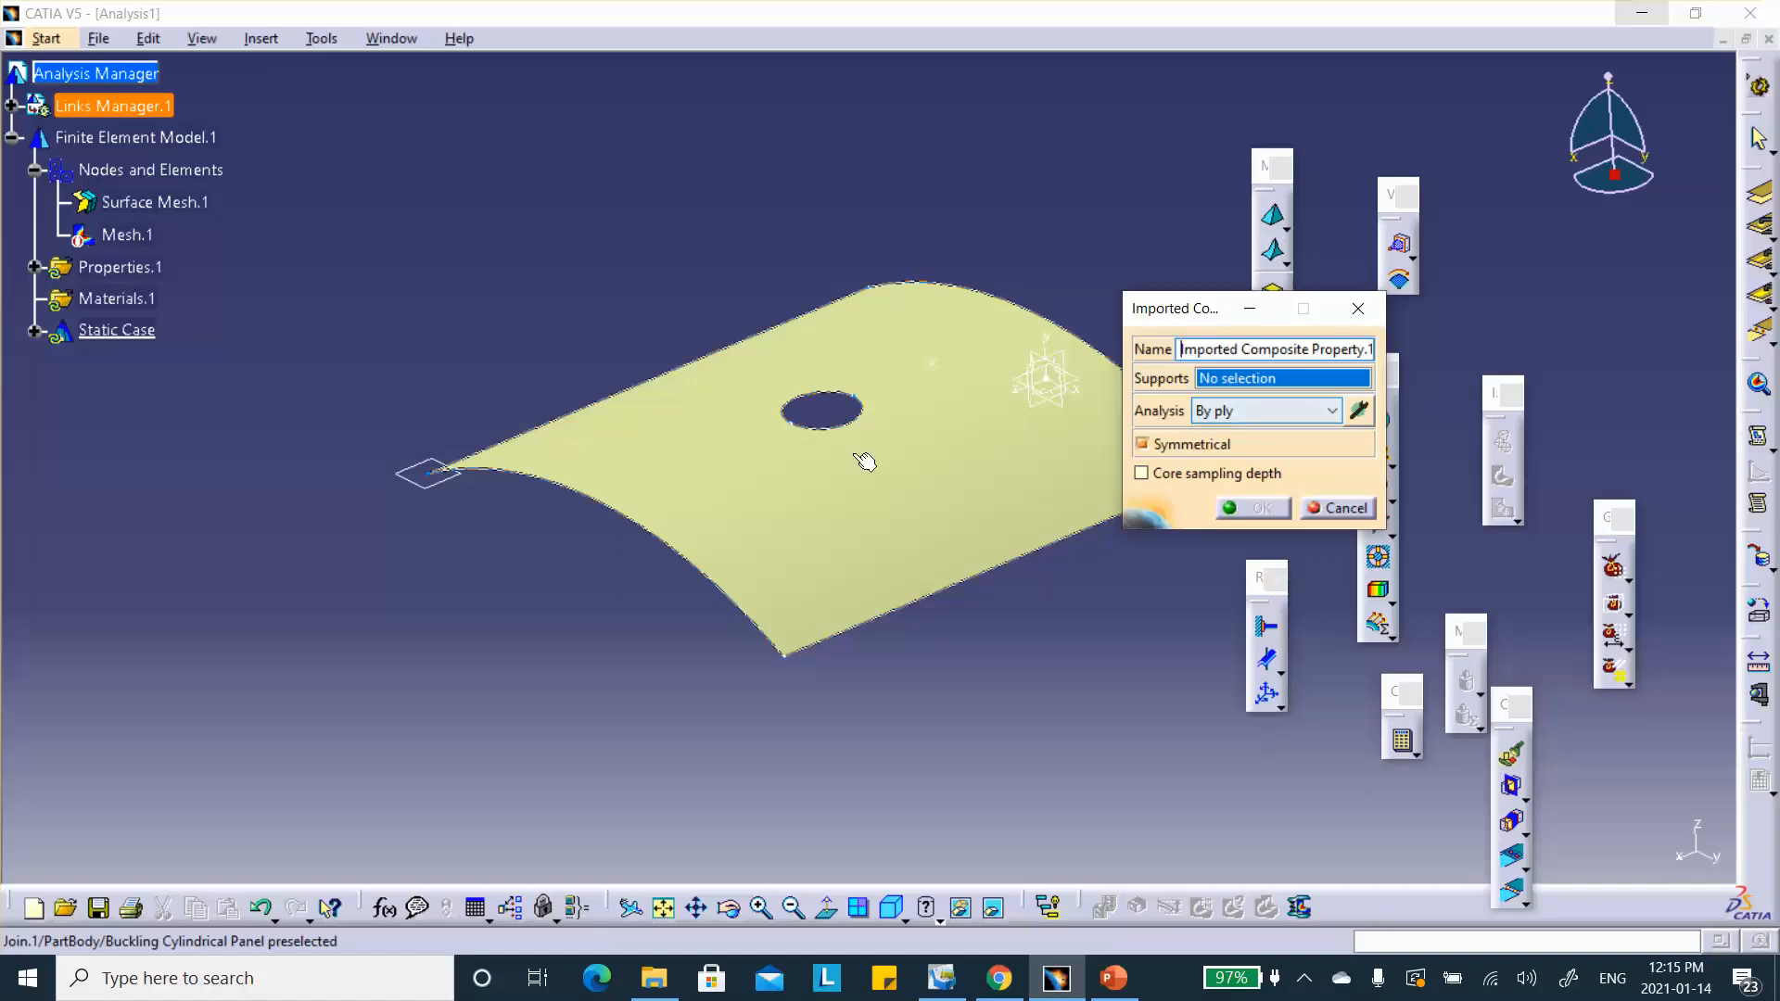
click(756, 484)
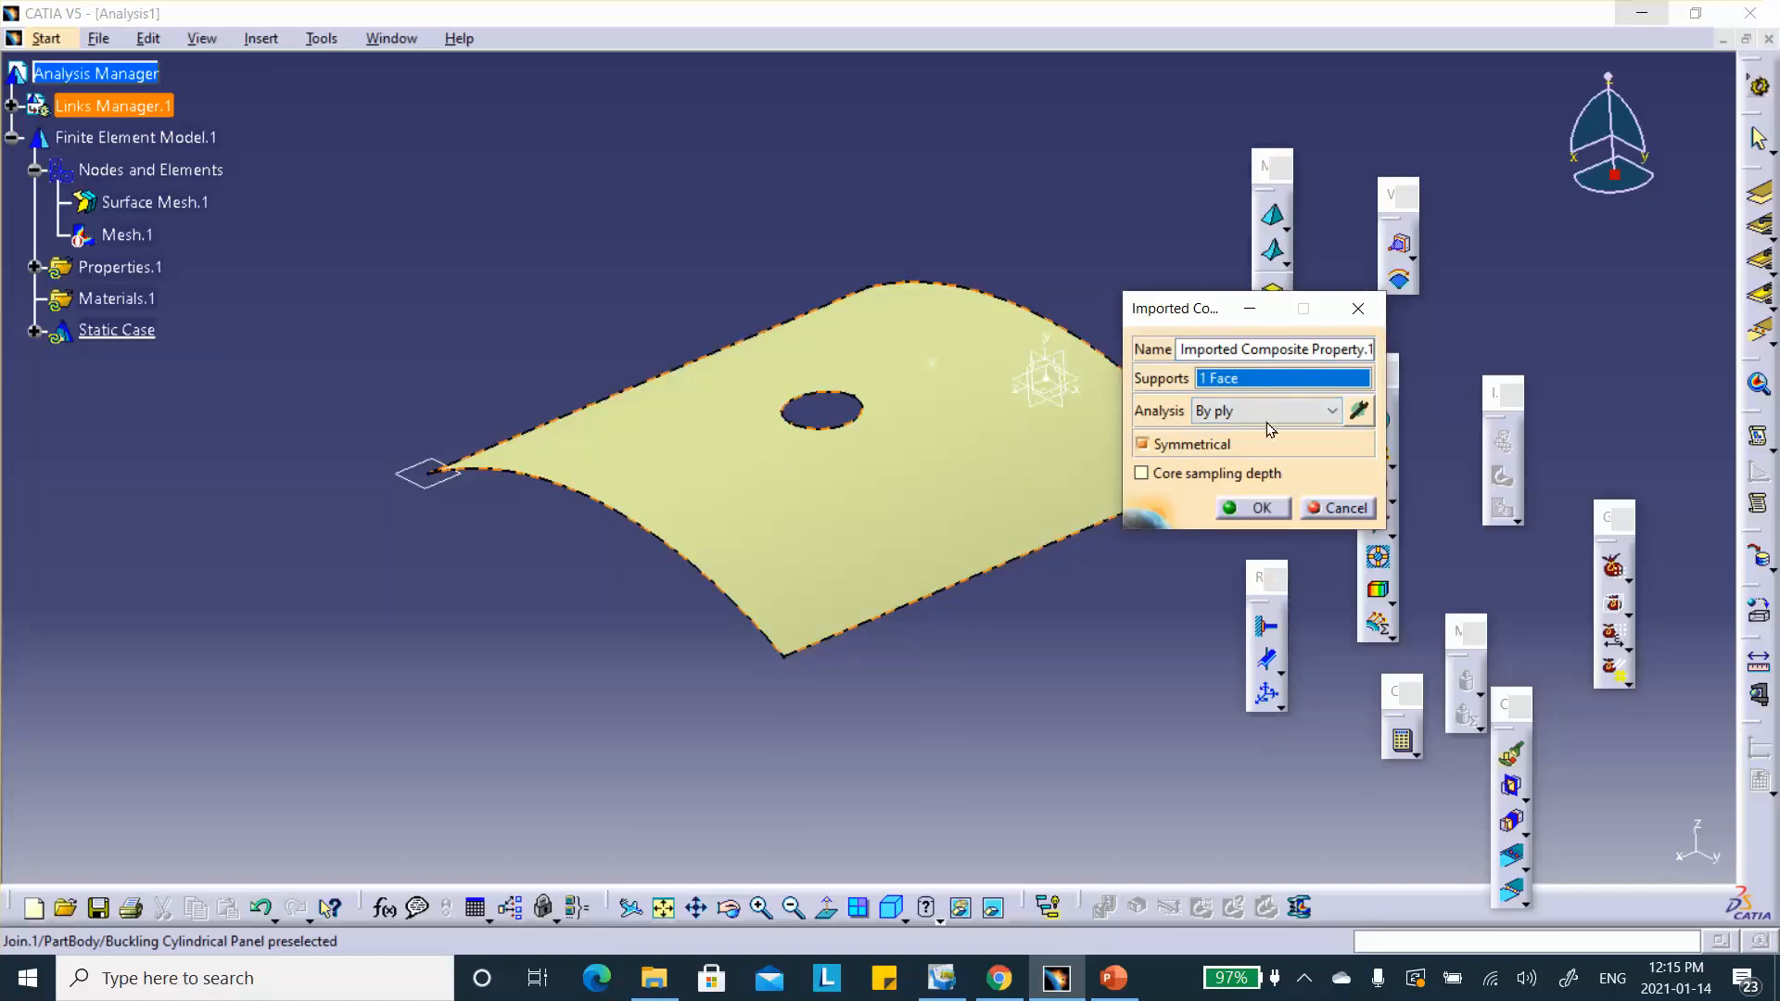
Set Plies Group.1 from the linked panel's Stacking(Engineering) as the composite property's ply selection.
click(1359, 409)
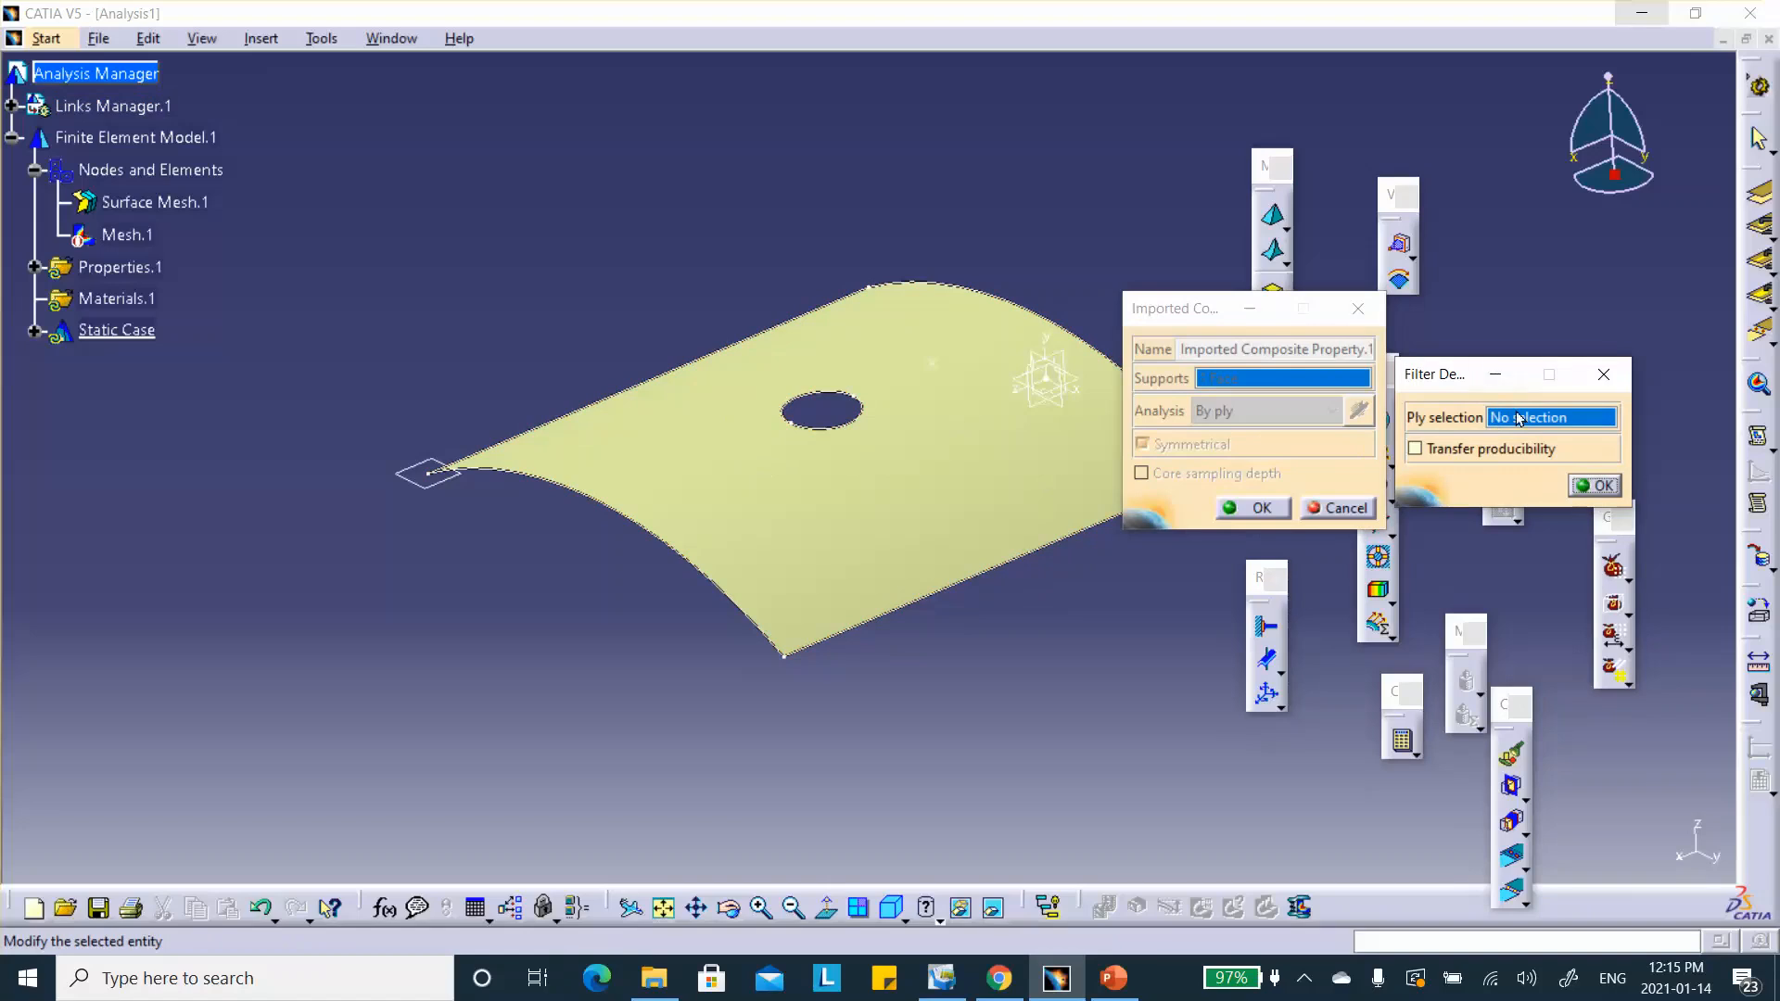
click(12, 106)
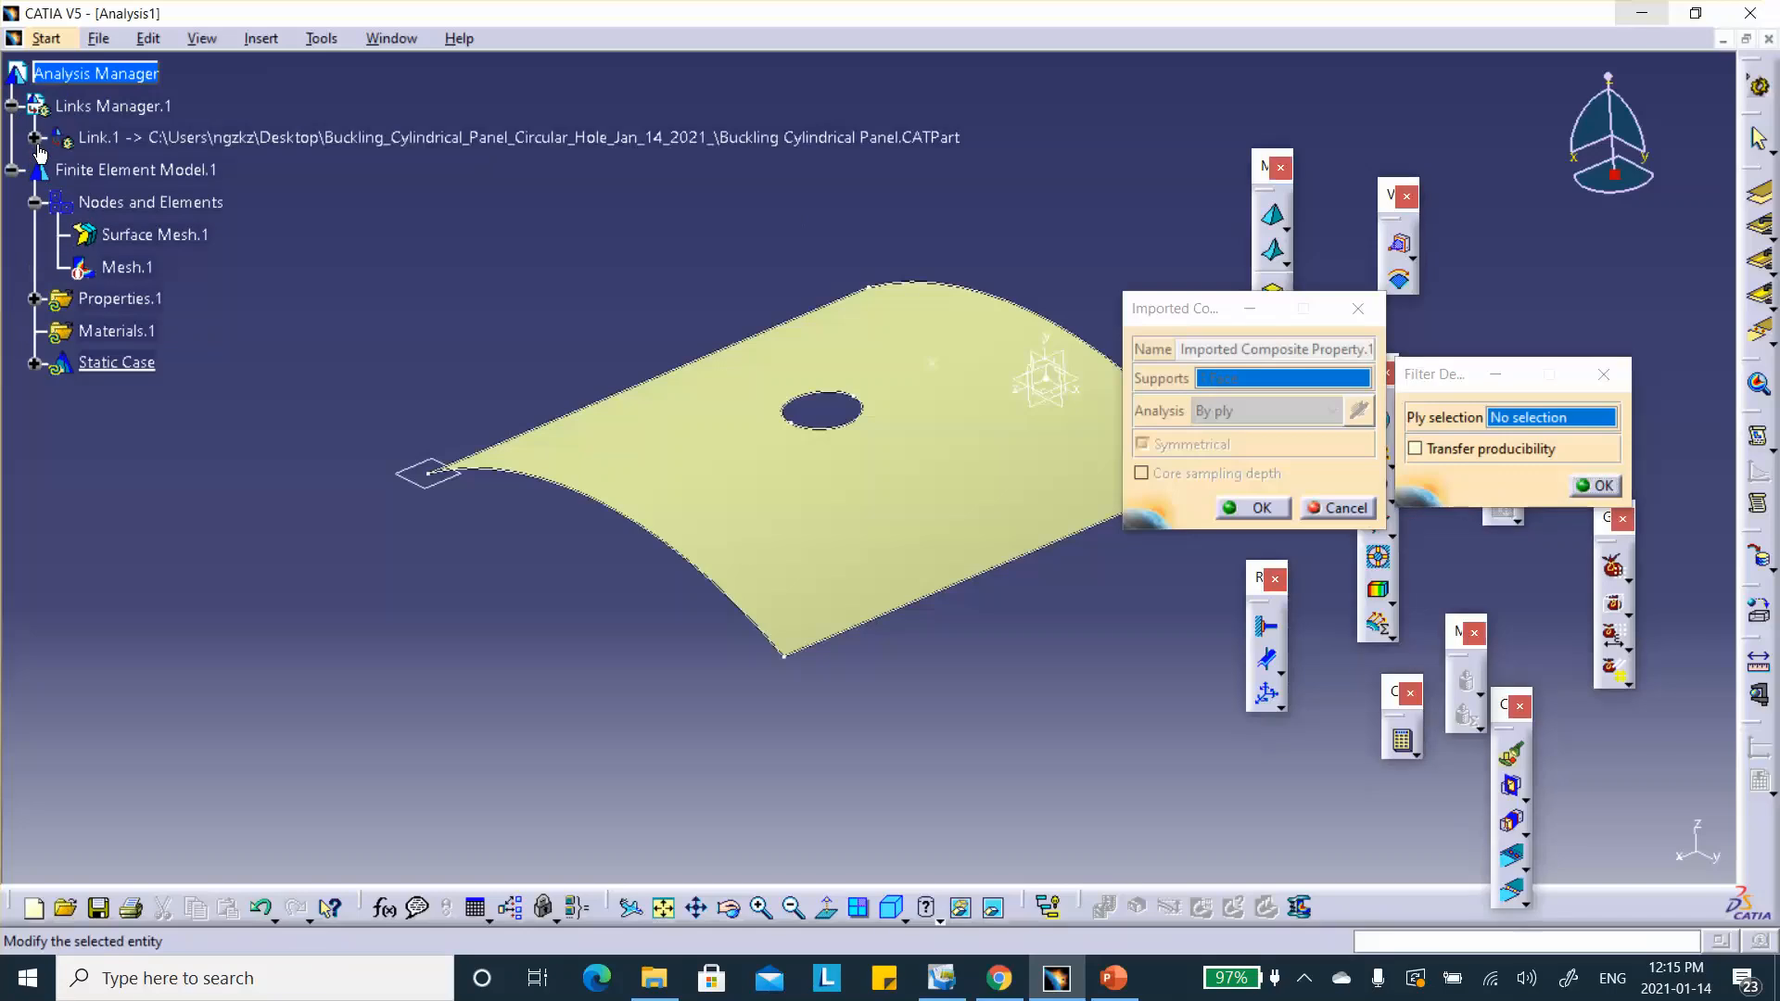
click(35, 138)
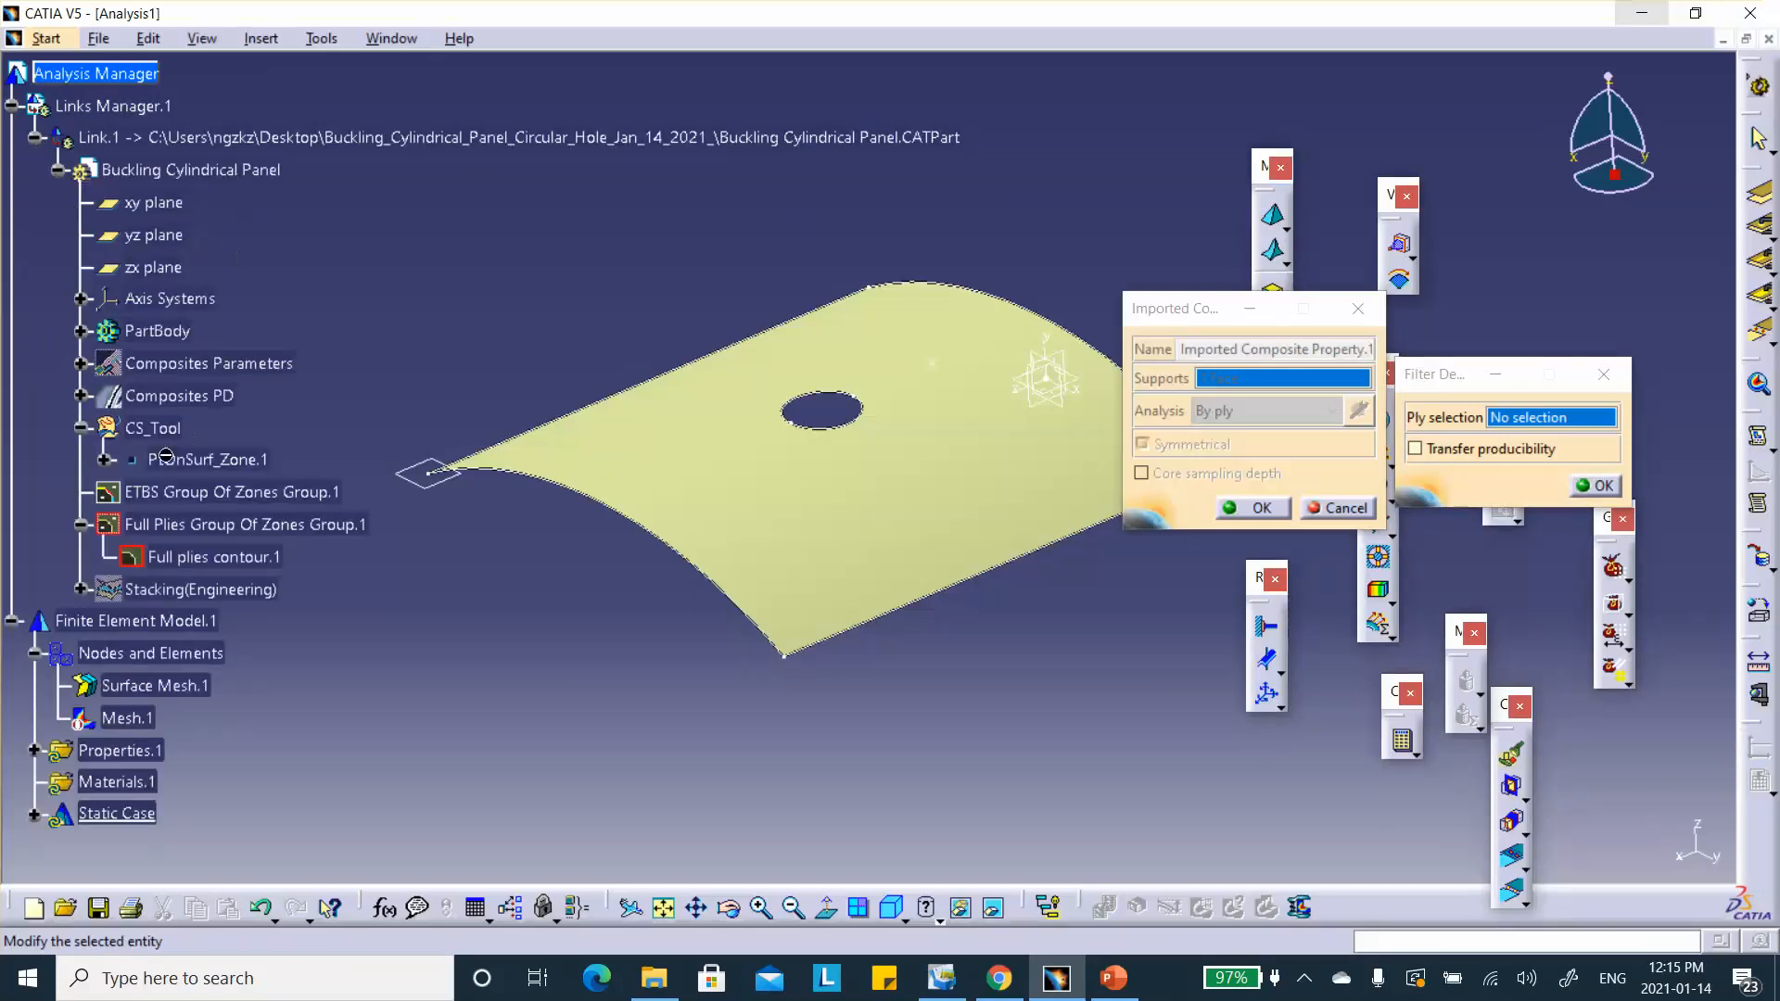
click(80, 589)
click(207, 627)
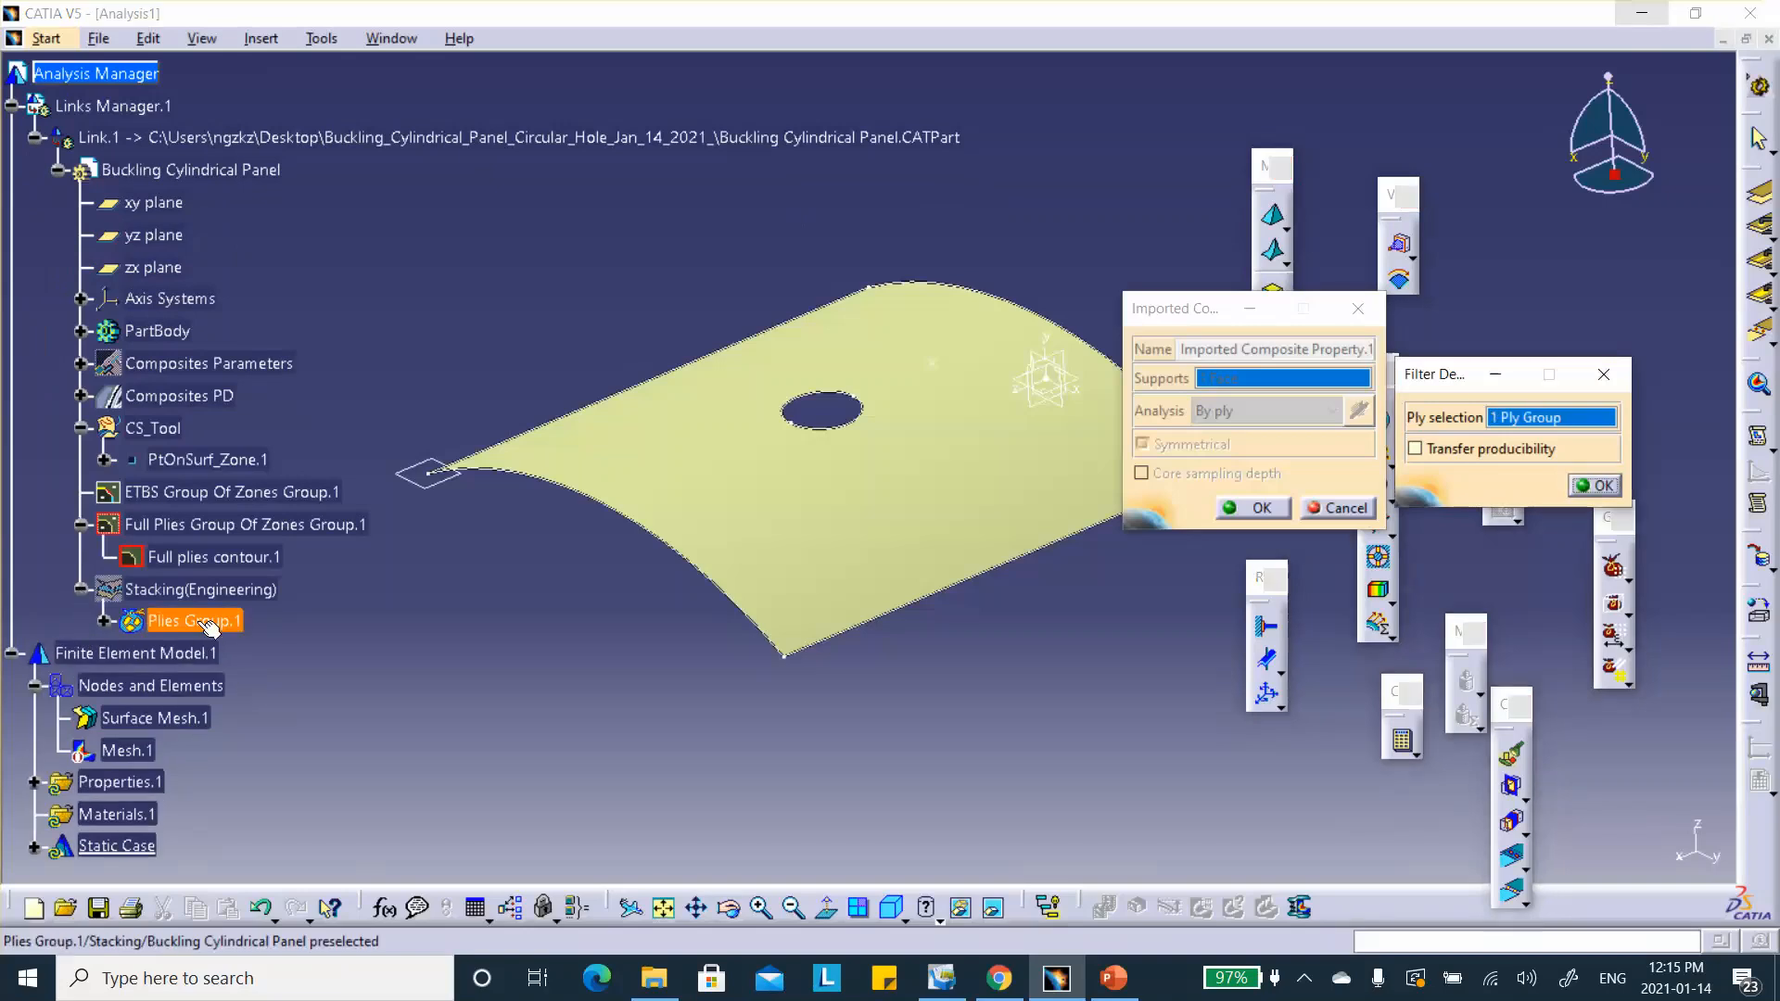
click(1594, 485)
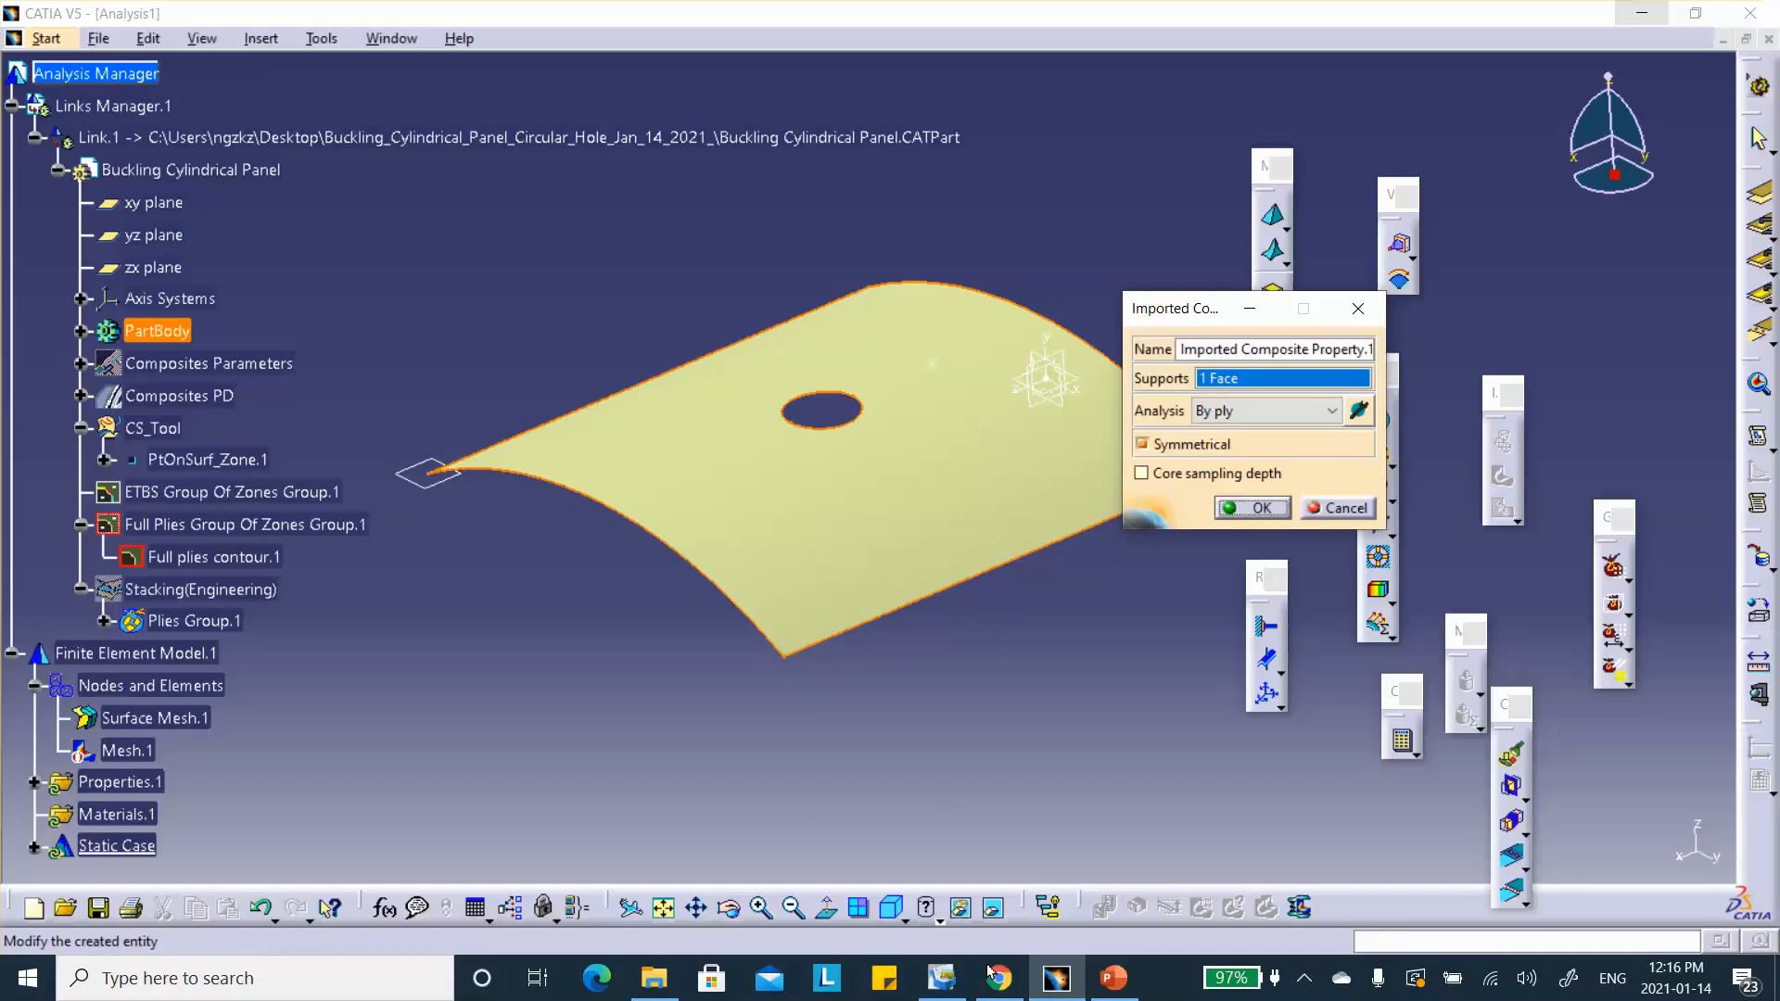
Check the stacking sequence on slide 3 in PowerPoint, return to CATIA, and apply the imported composite property to the panel.
click(1112, 975)
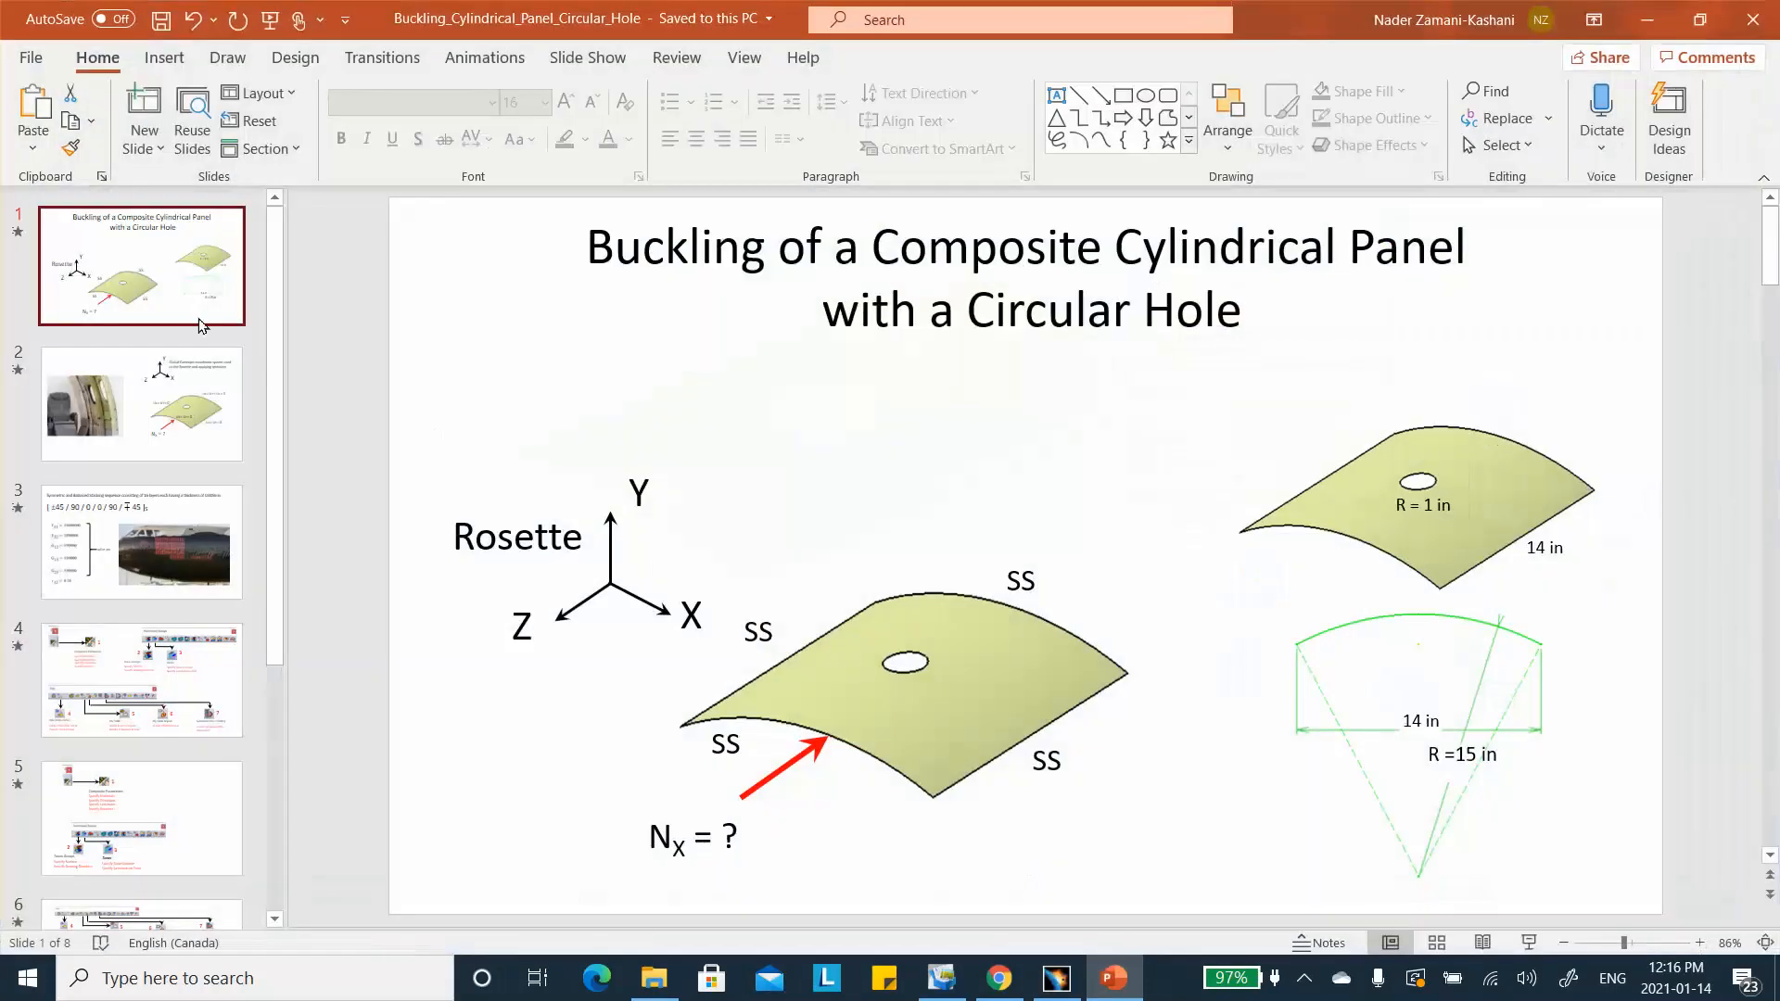
click(179, 526)
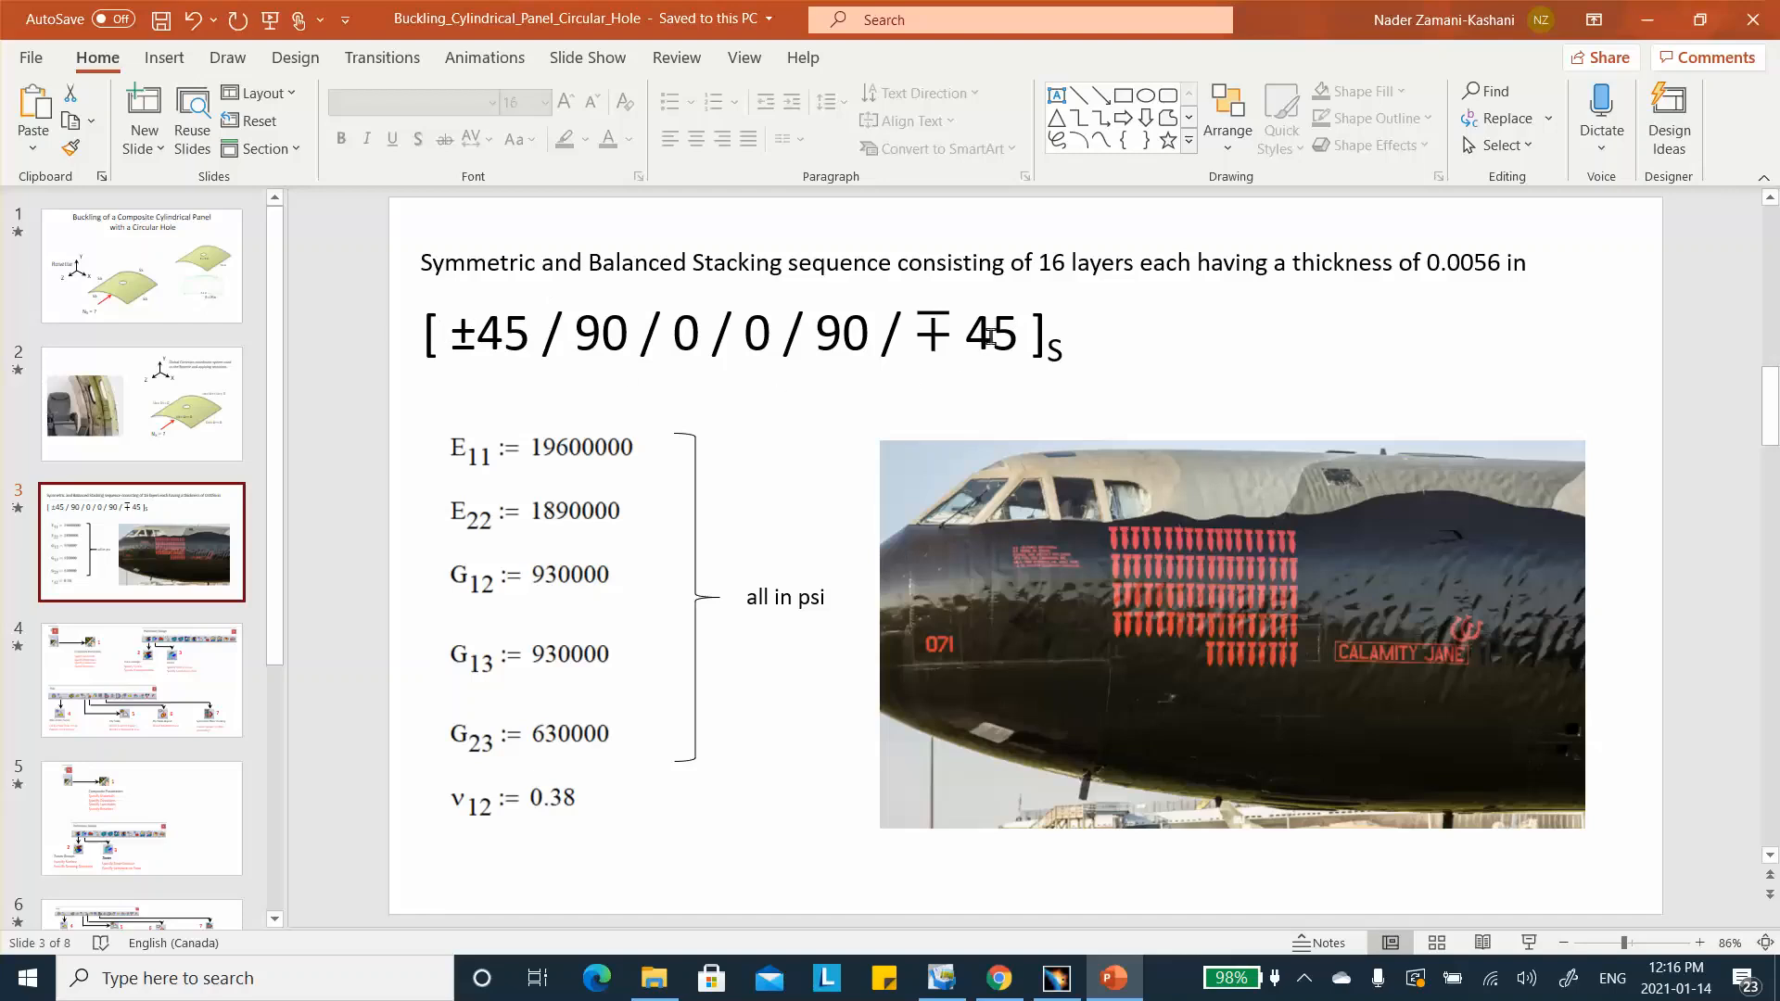
click(1644, 23)
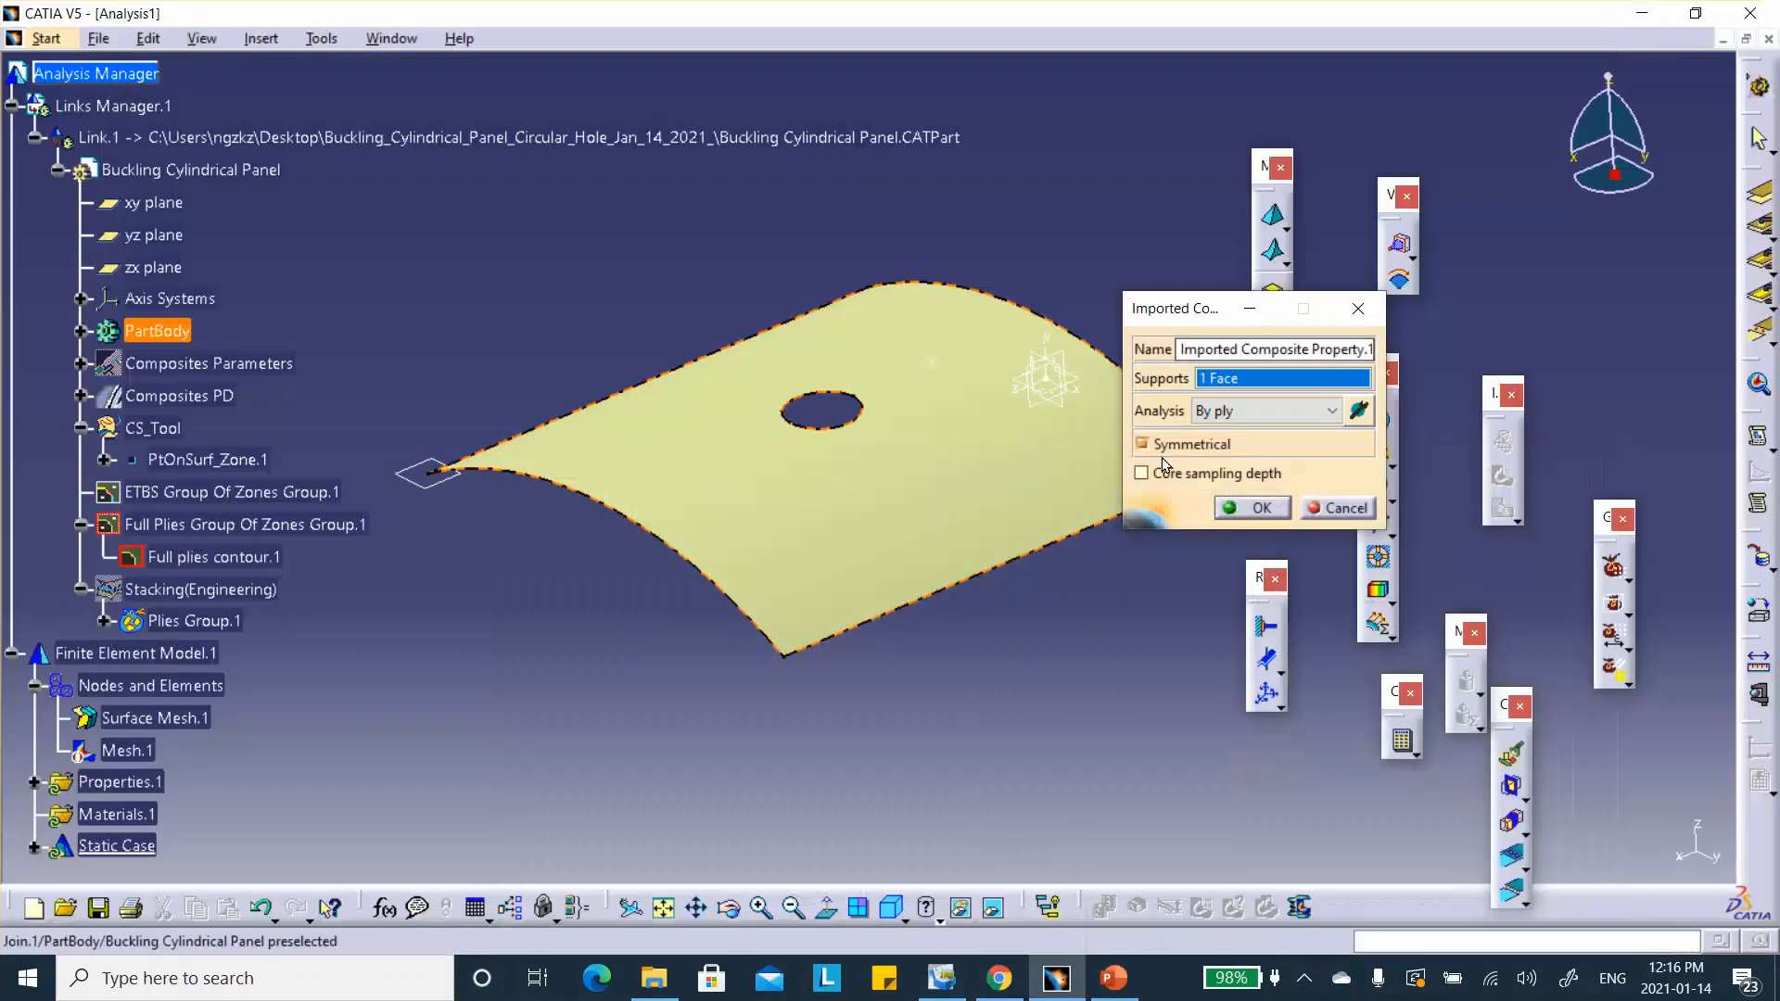
click(1251, 507)
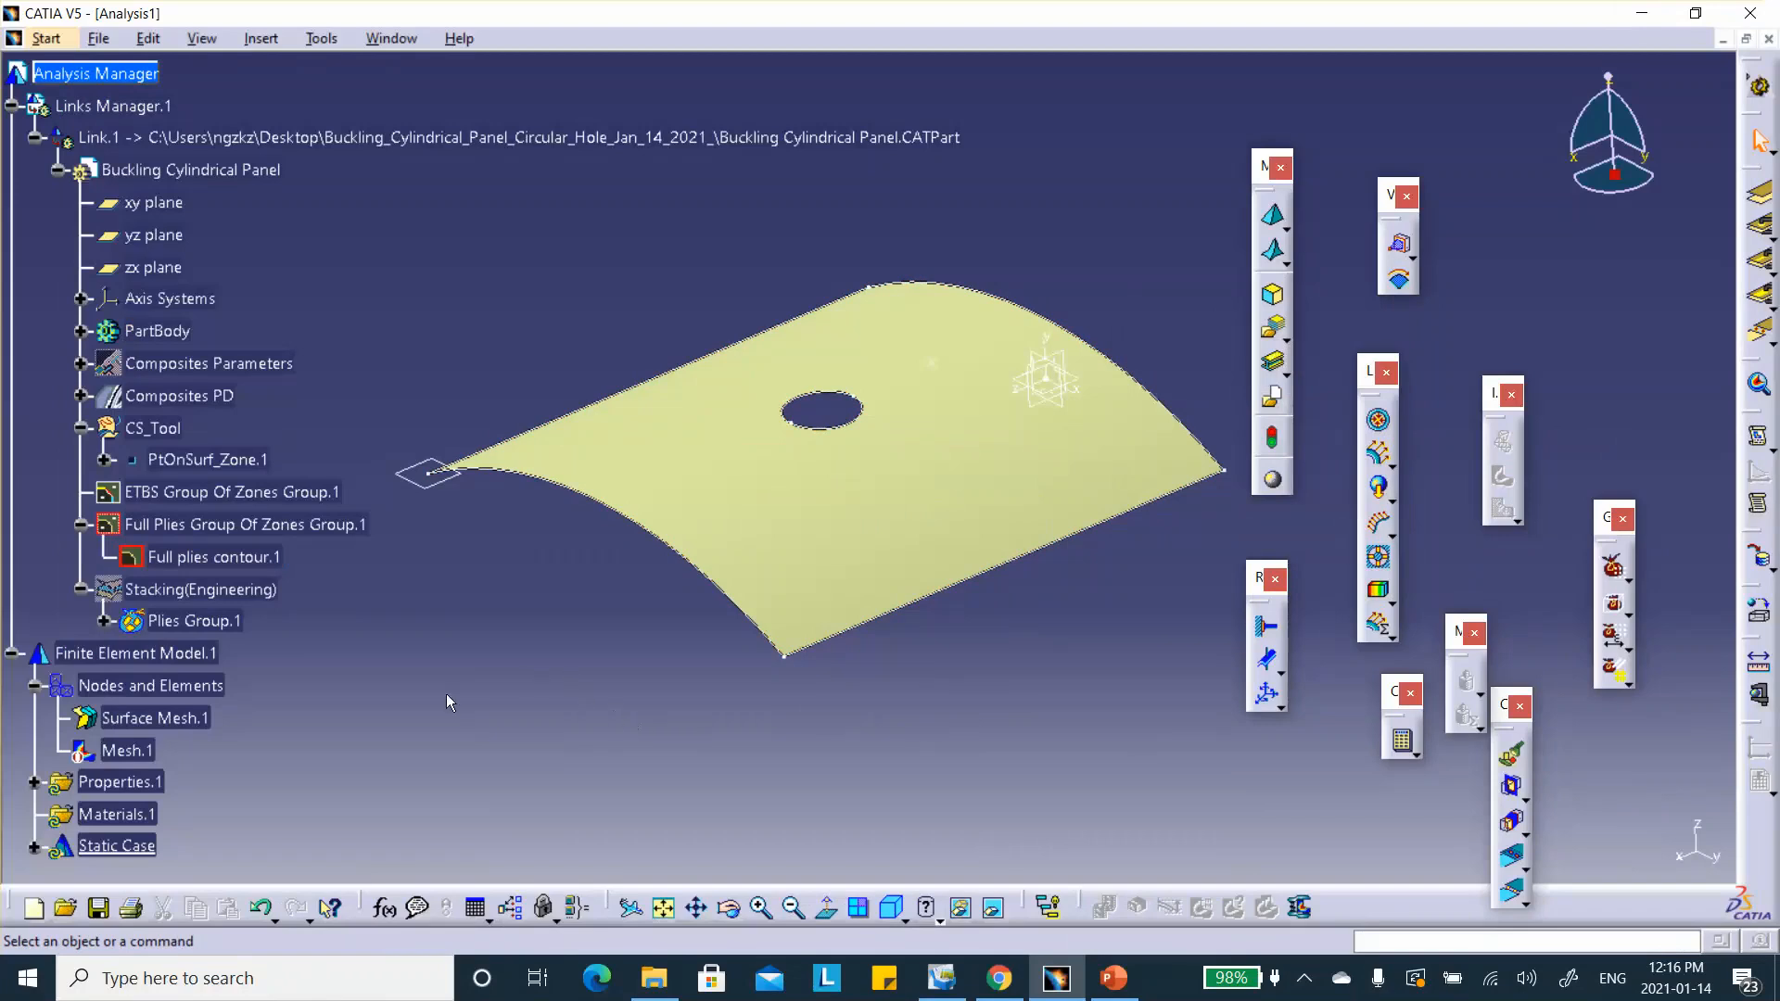
Expand the PartBody features and hide Full plies contour.1 in the specification tree.
scroll(435, 676, down, 3)
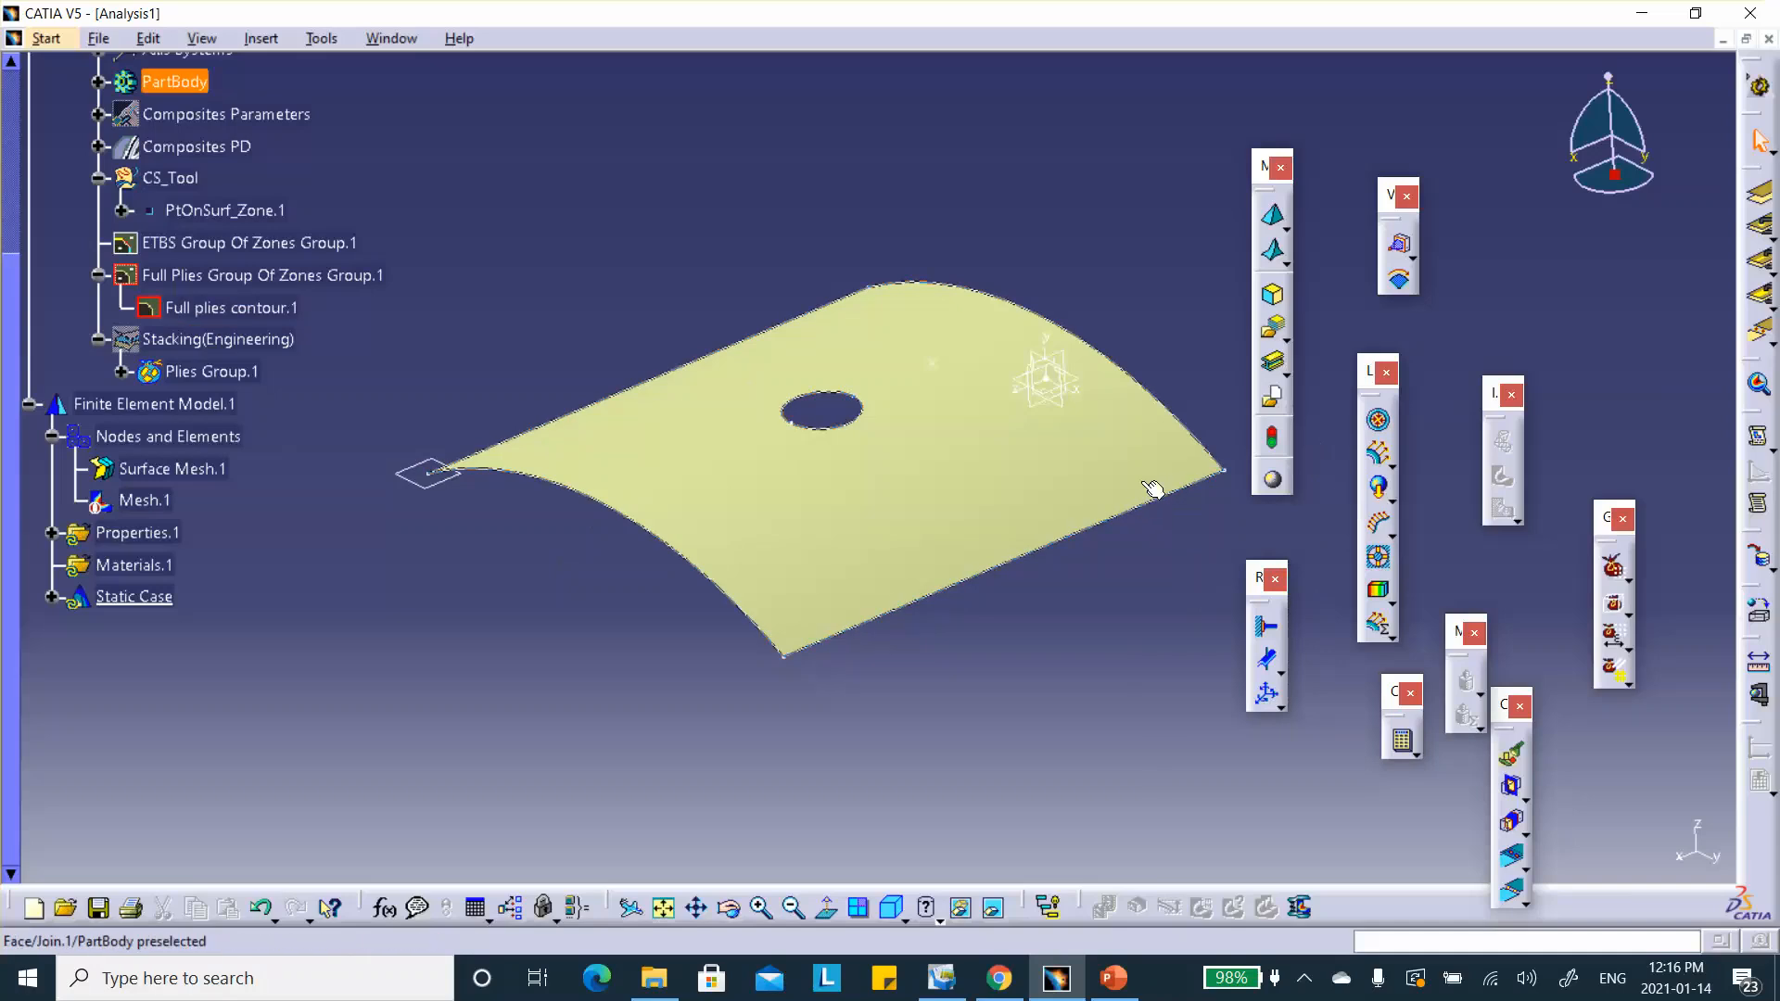
click(98, 83)
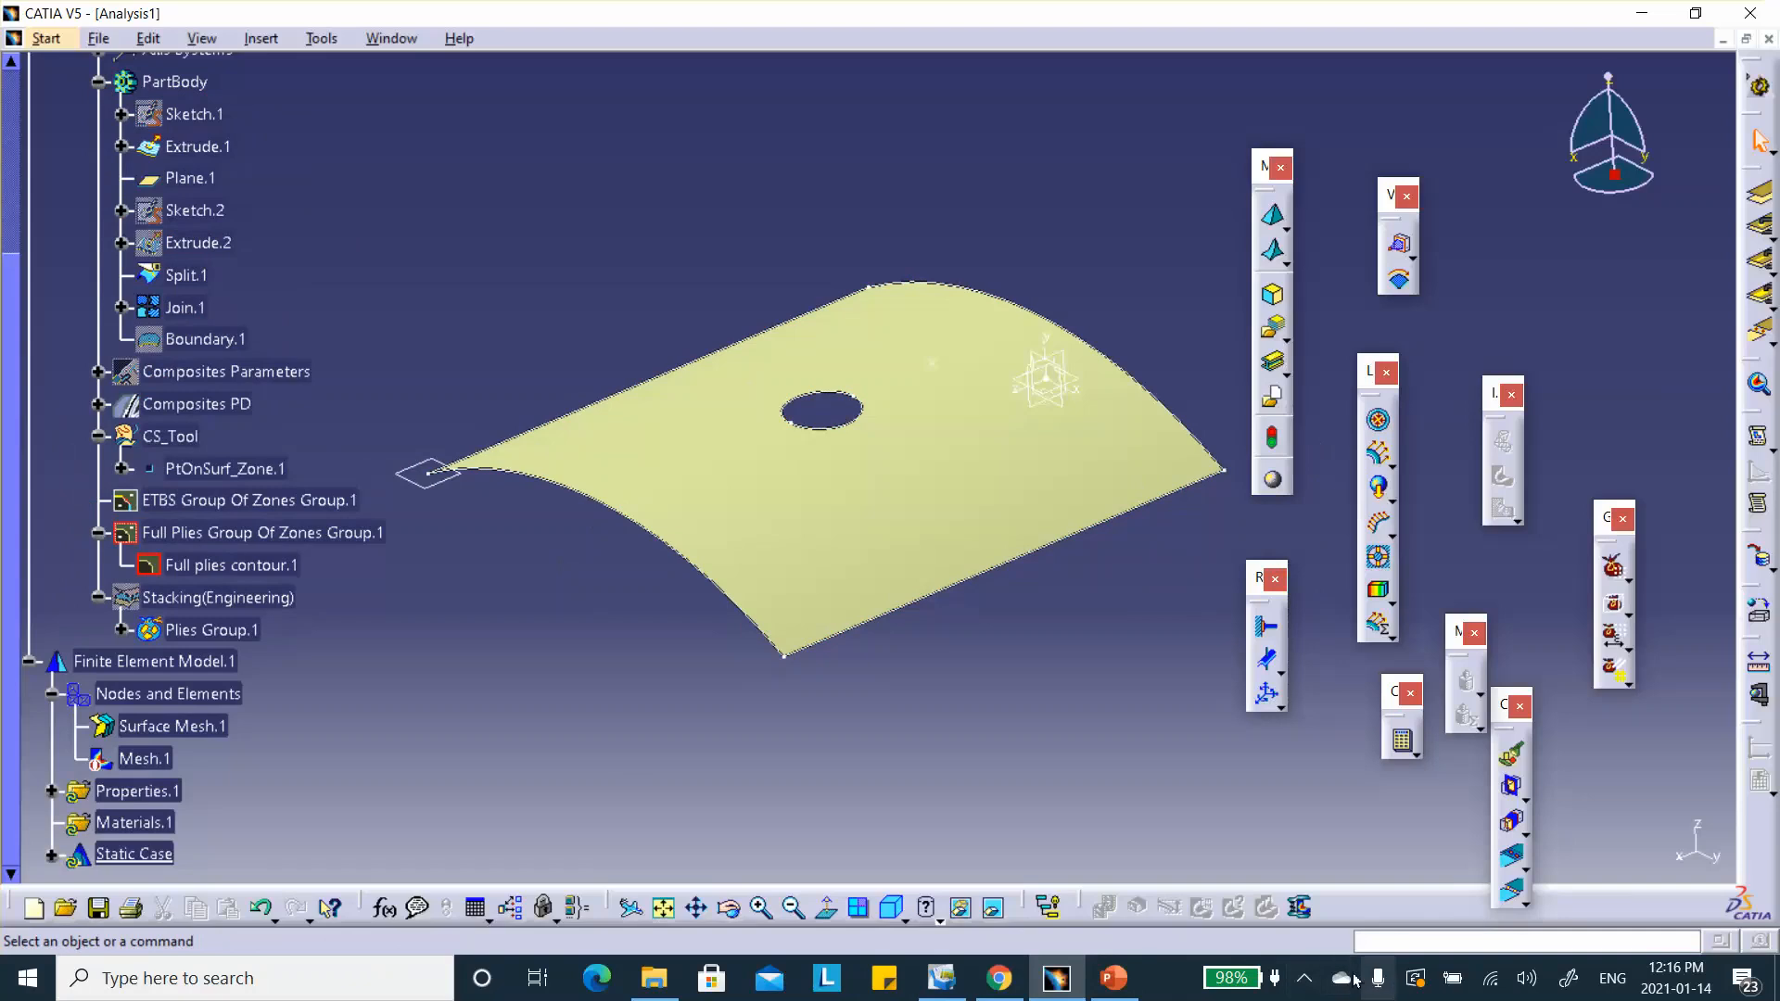
click(1303, 980)
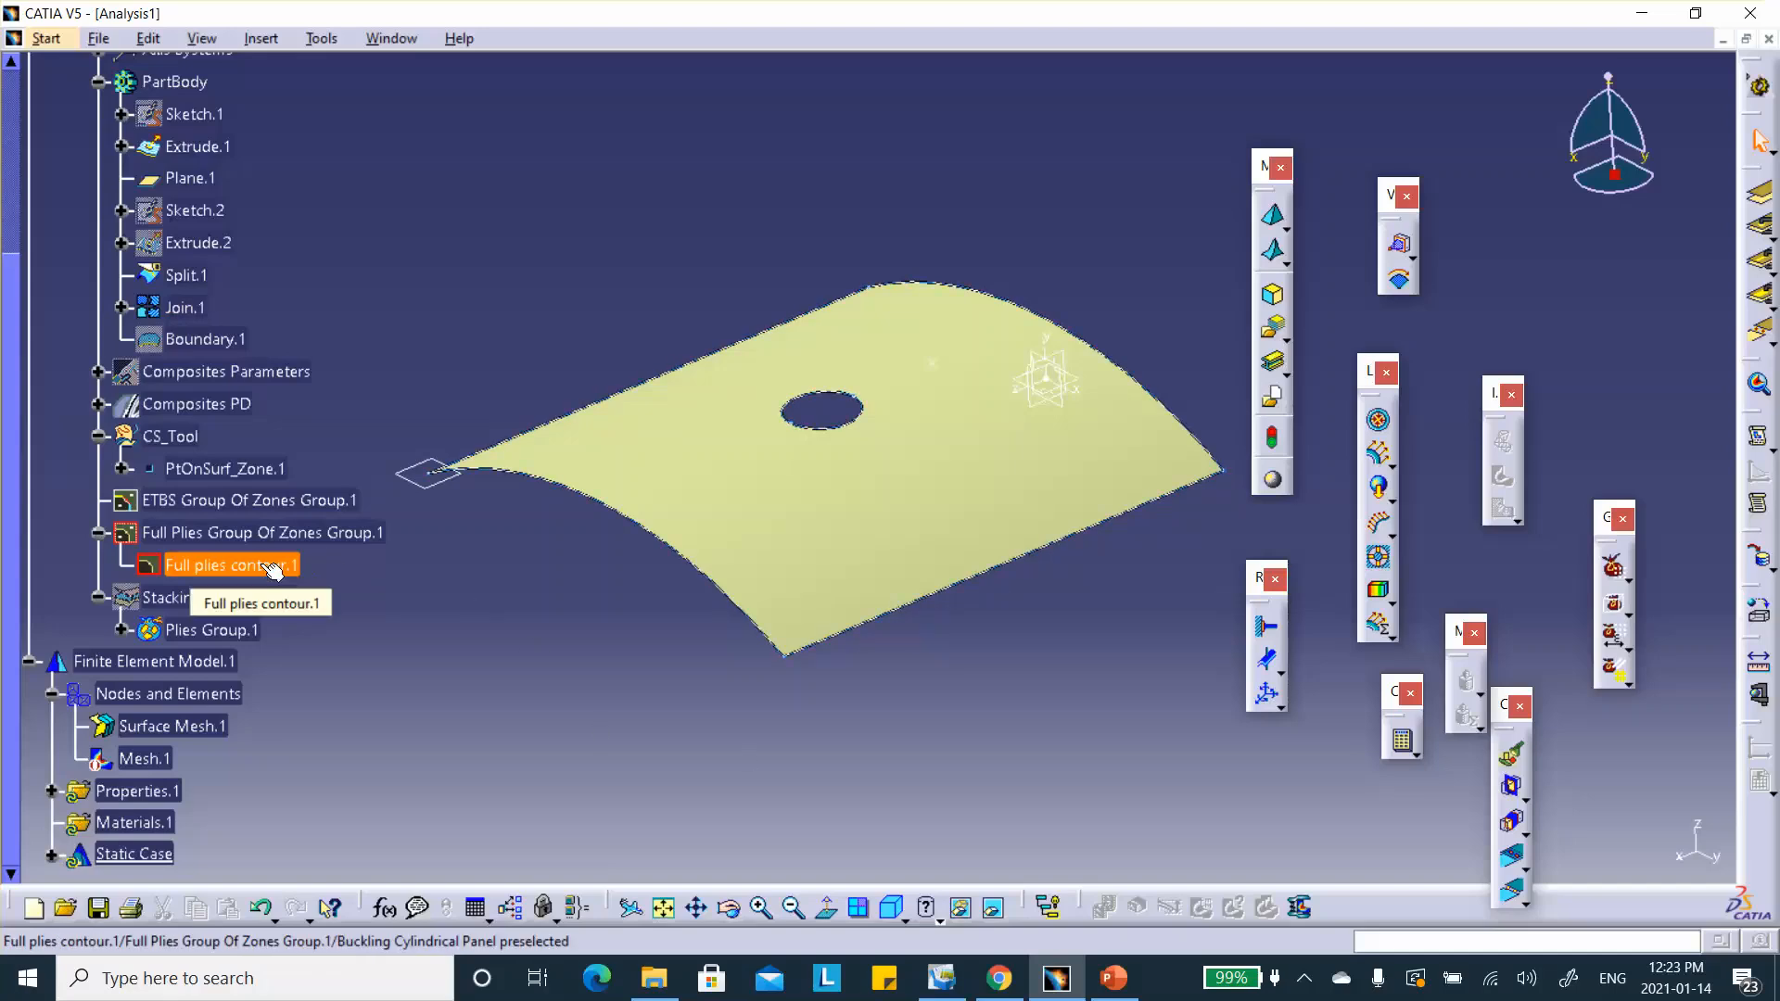
right_click(876, 619)
click(928, 689)
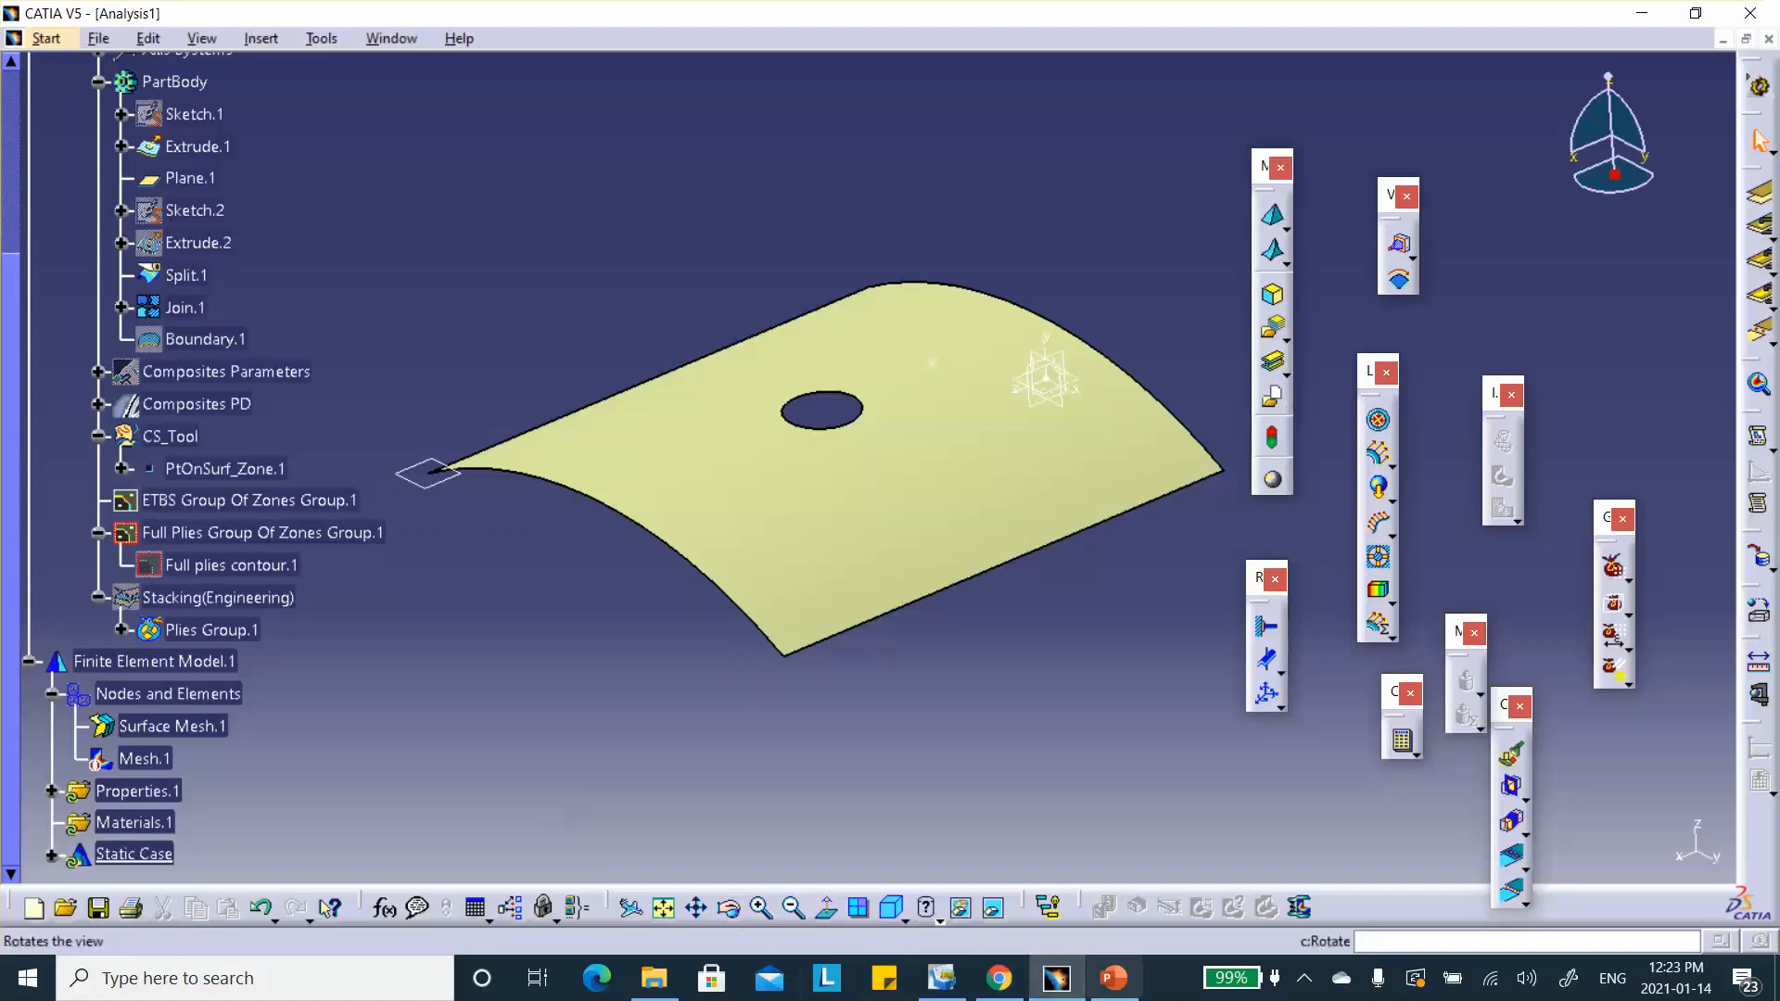
Apply a user-defined restraint blocking translations 1 and 2 on the panel's rear straight edge, checking the boundary conditions on the PowerPoint slide.
click(1104, 971)
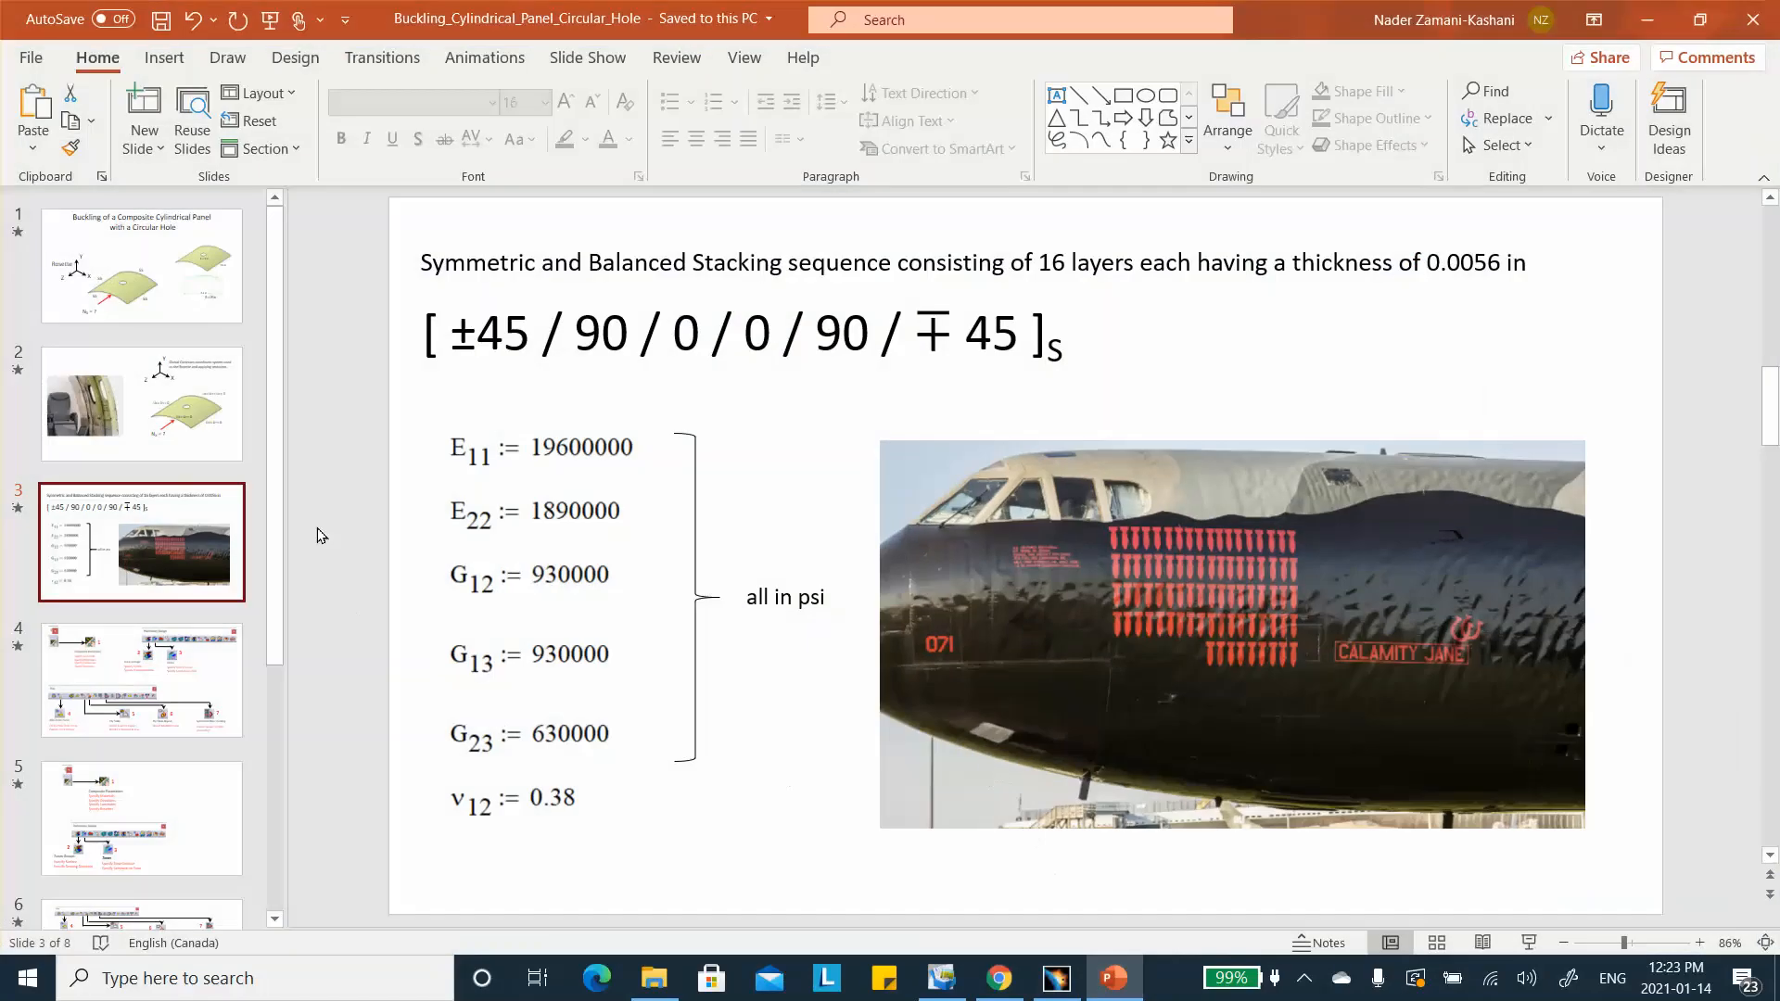
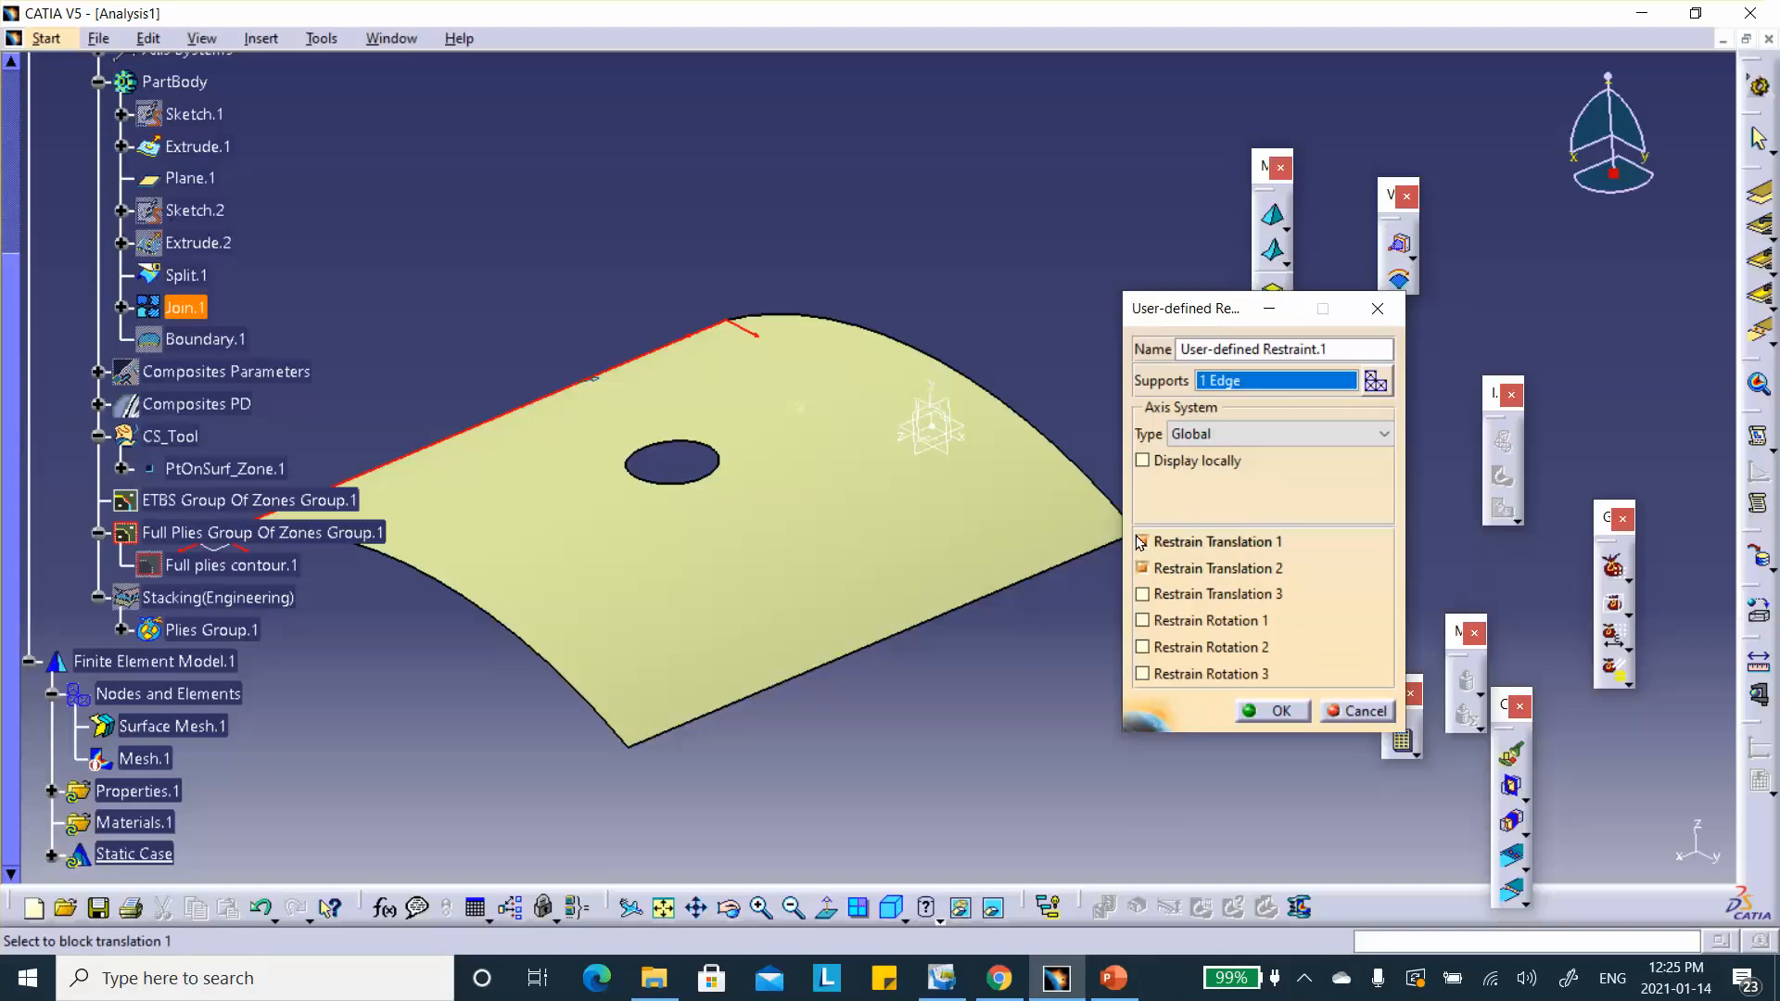
click(1268, 711)
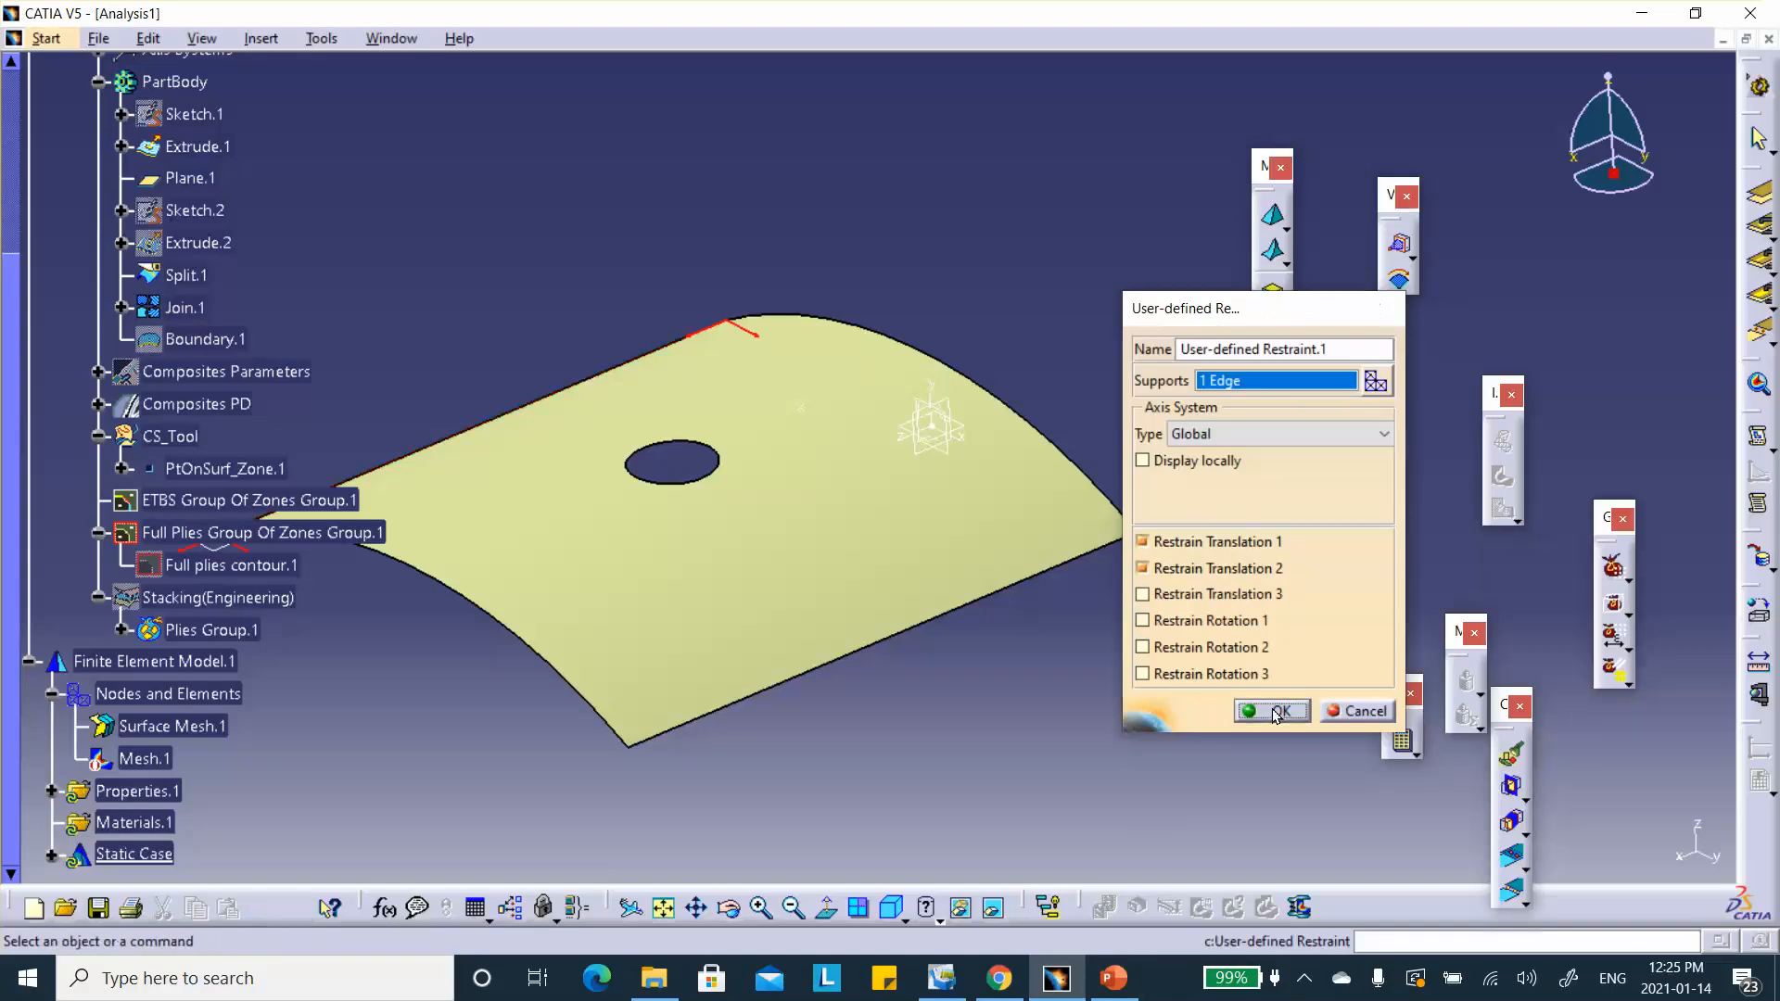
click(1115, 979)
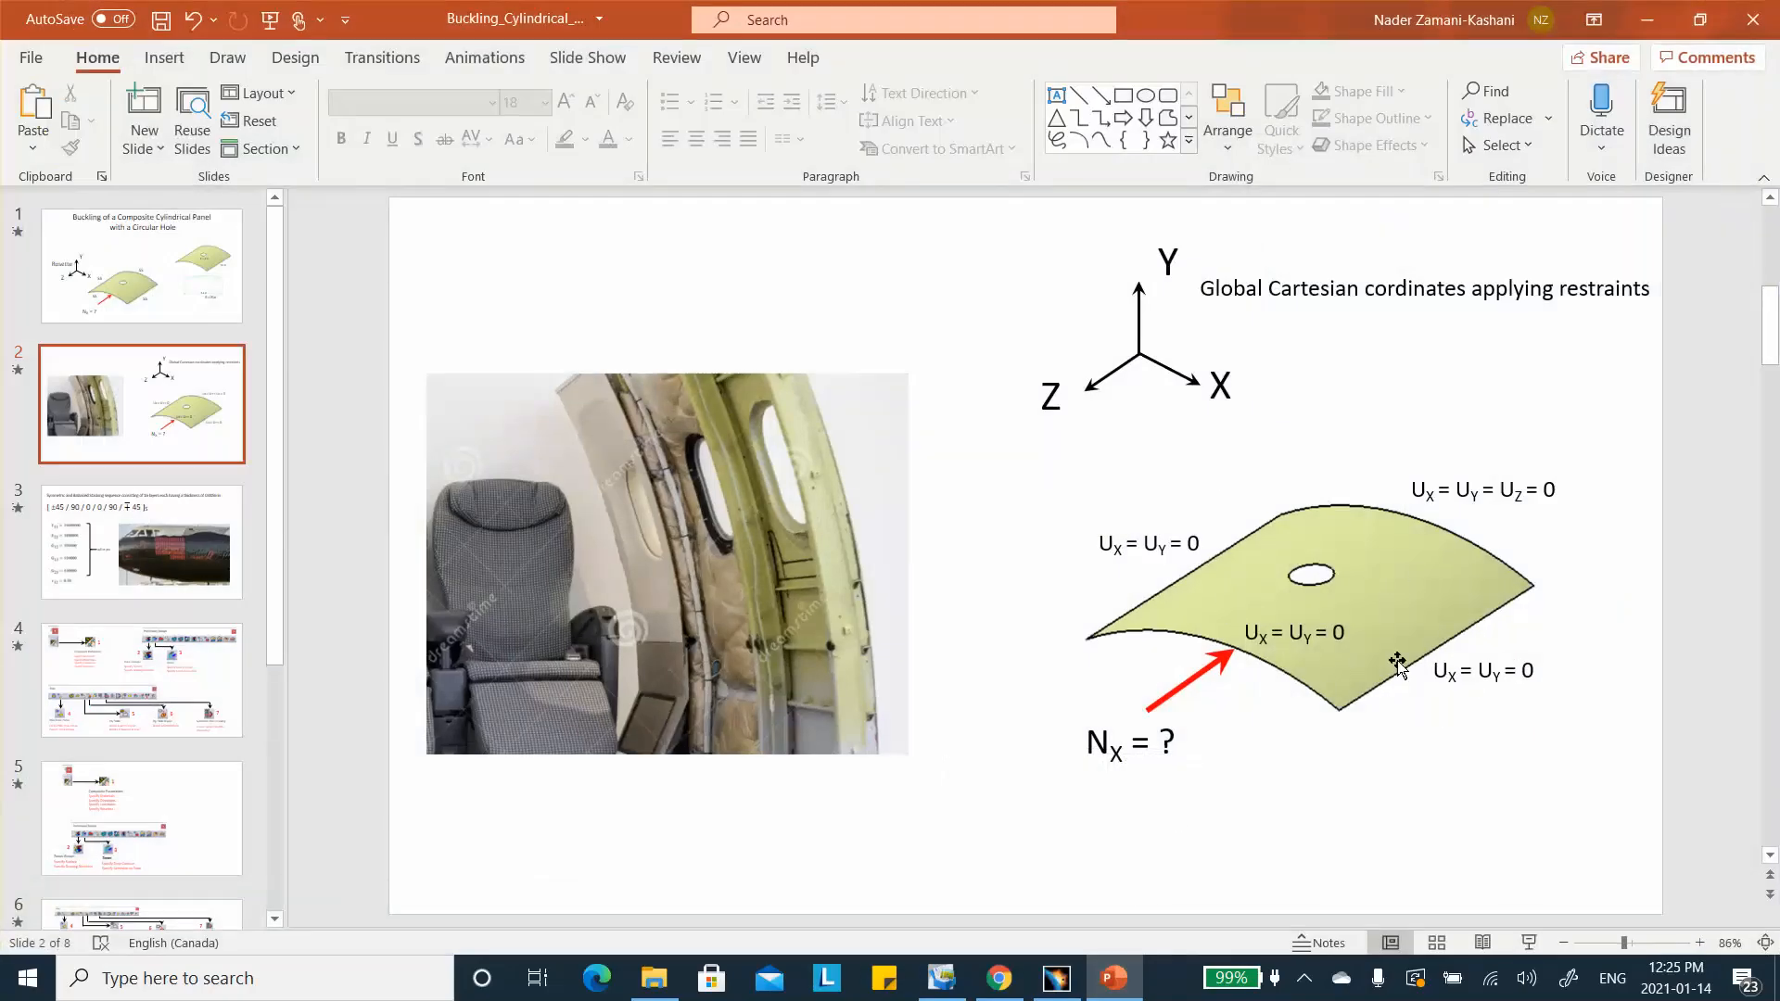
click(1653, 22)
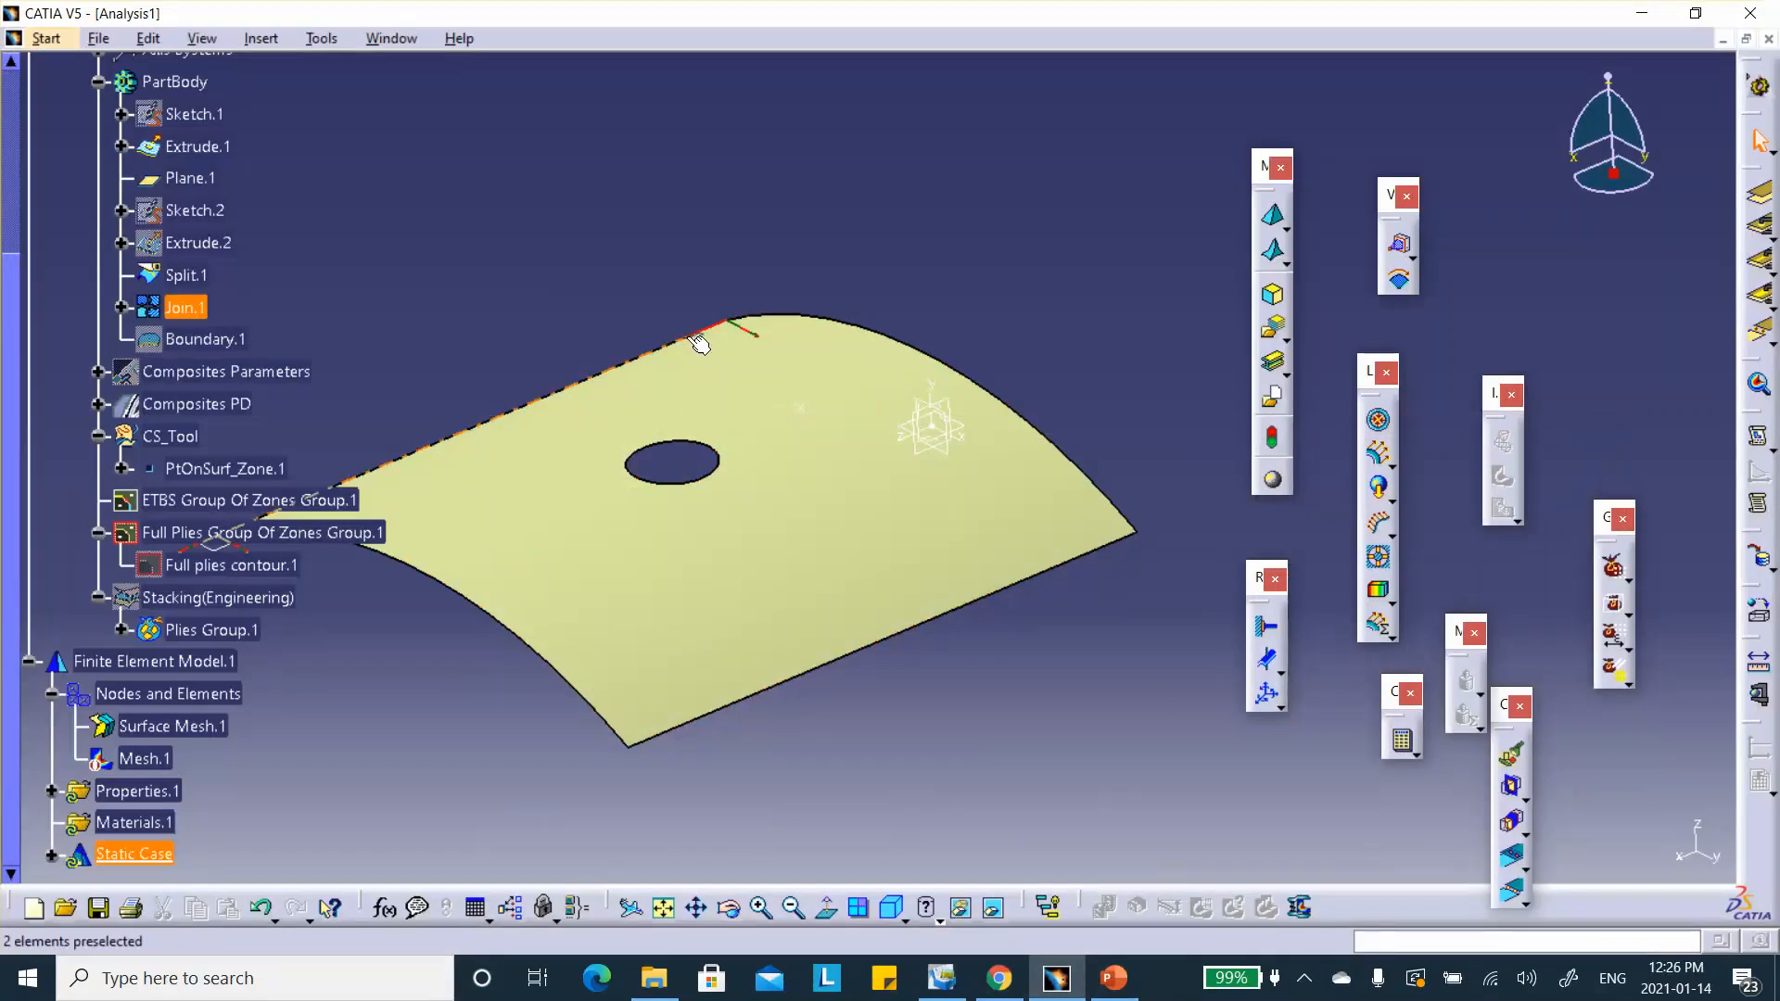
scroll(197, 647, down, 5)
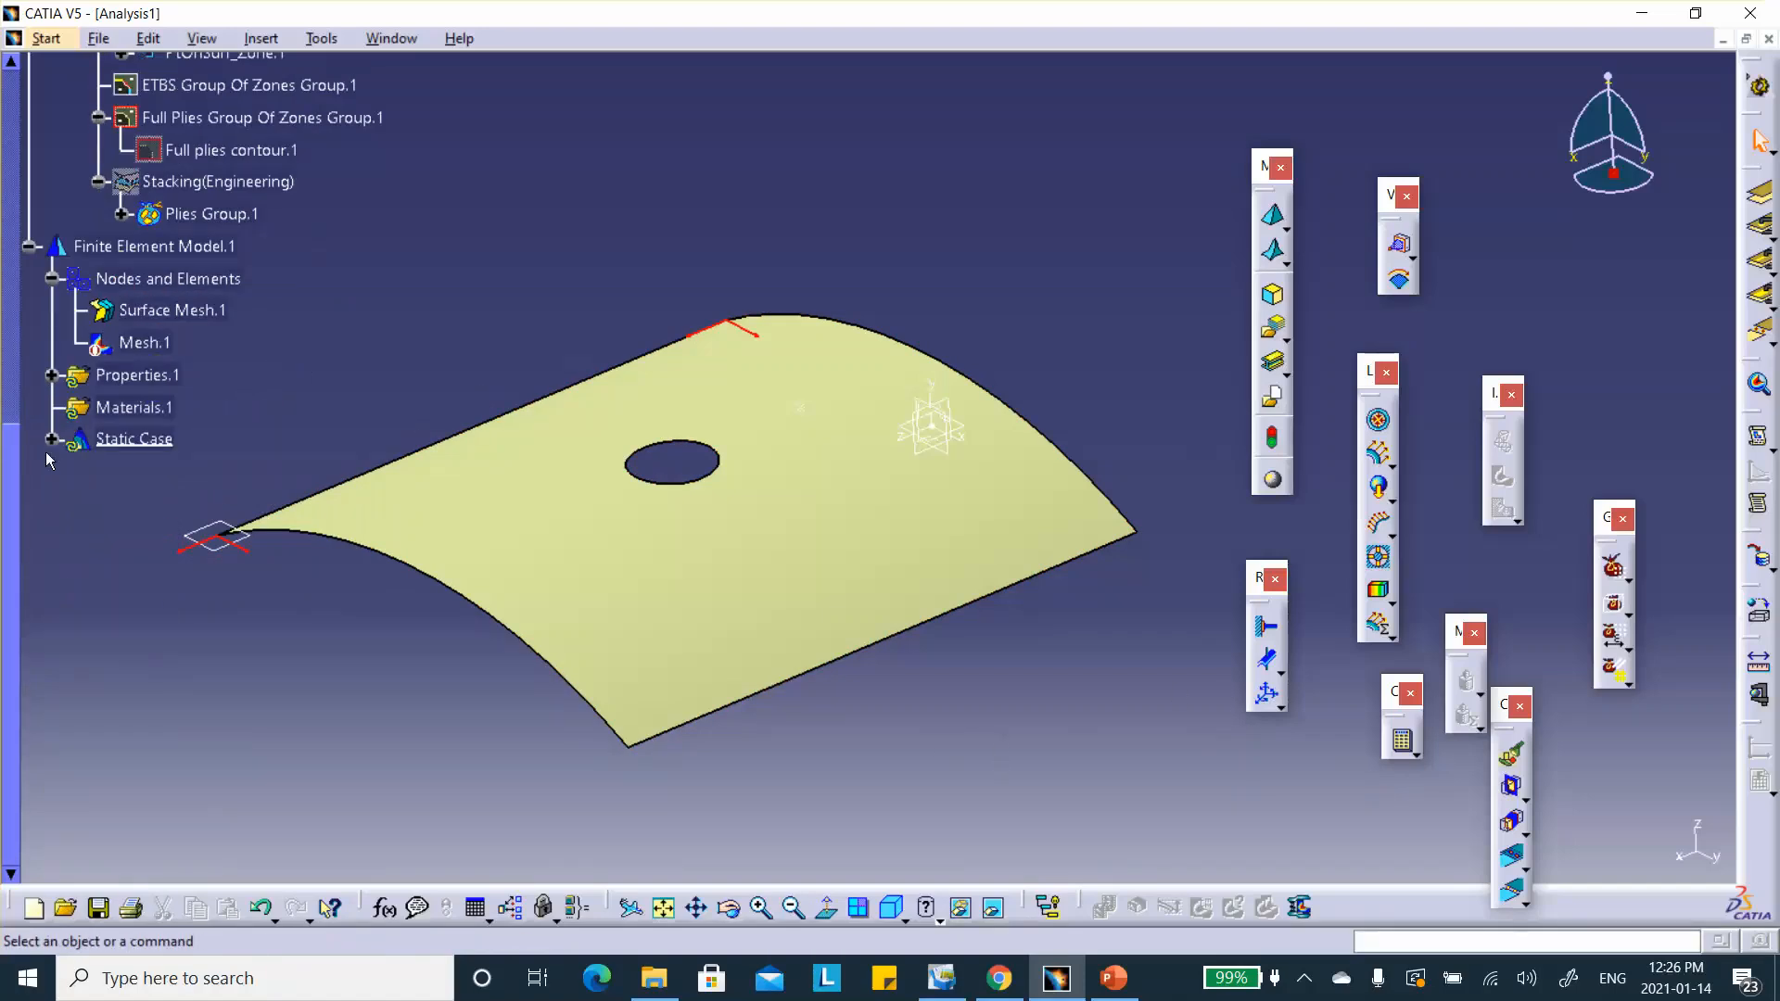
click(1266, 694)
click(947, 613)
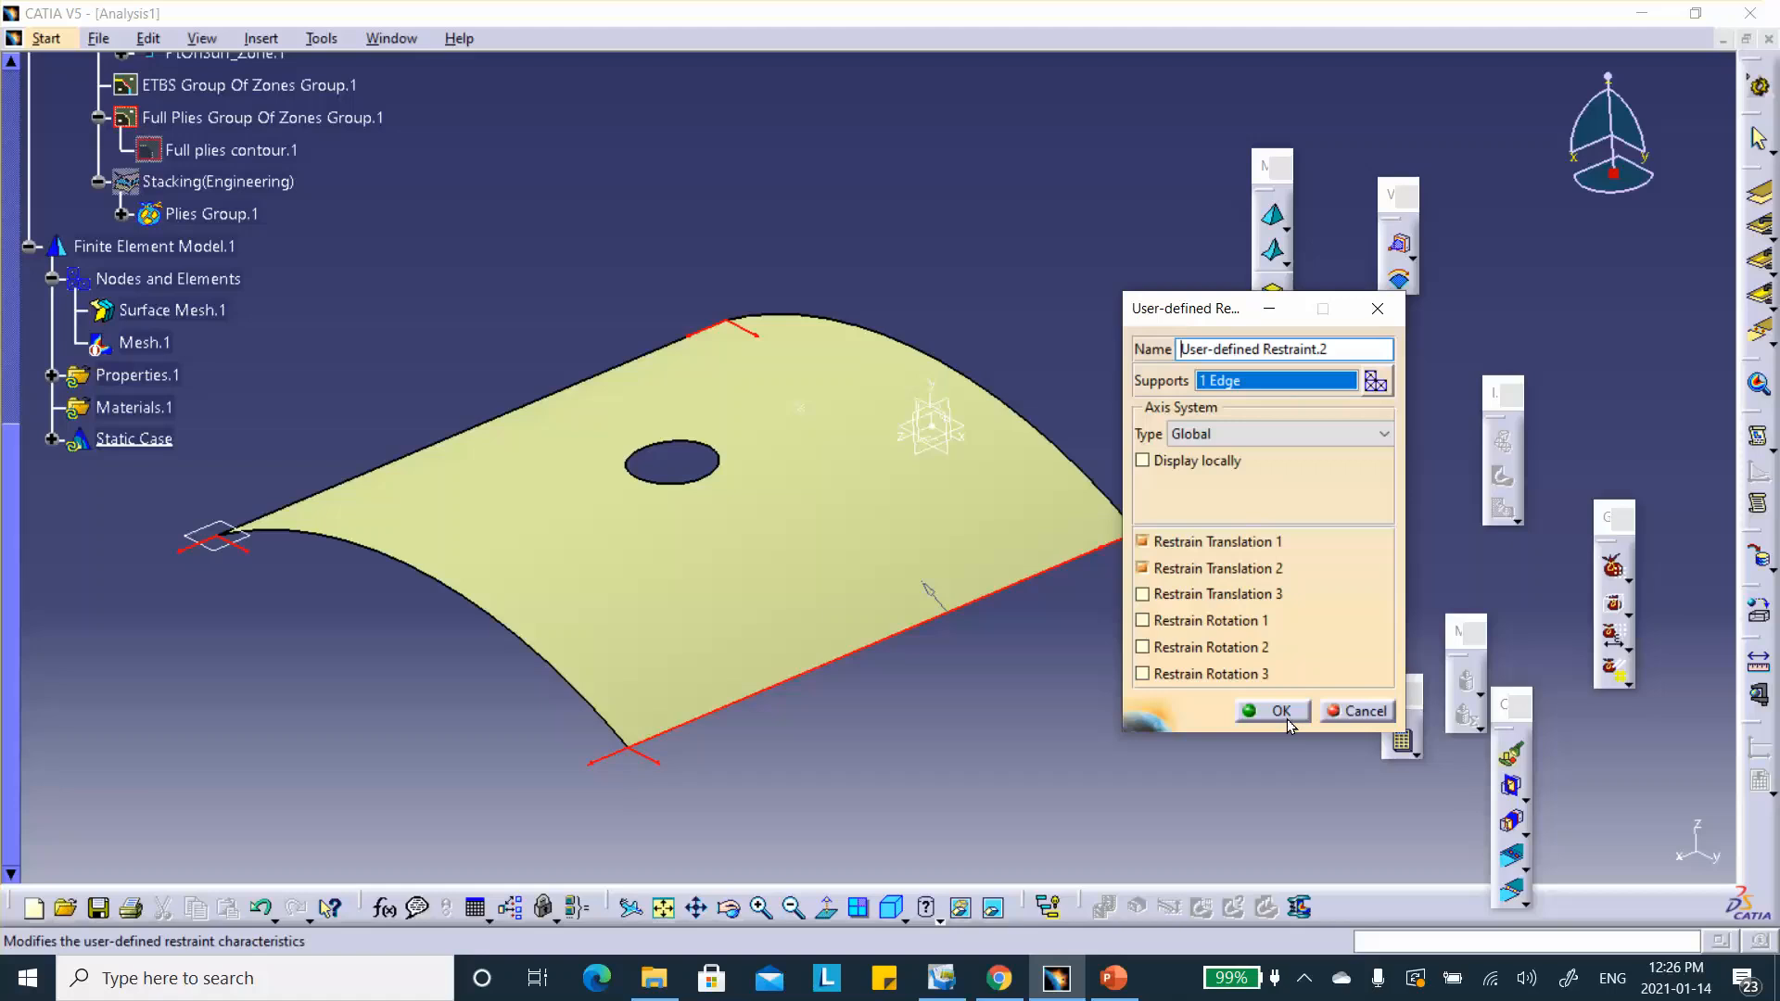
mouse_move(1112, 981)
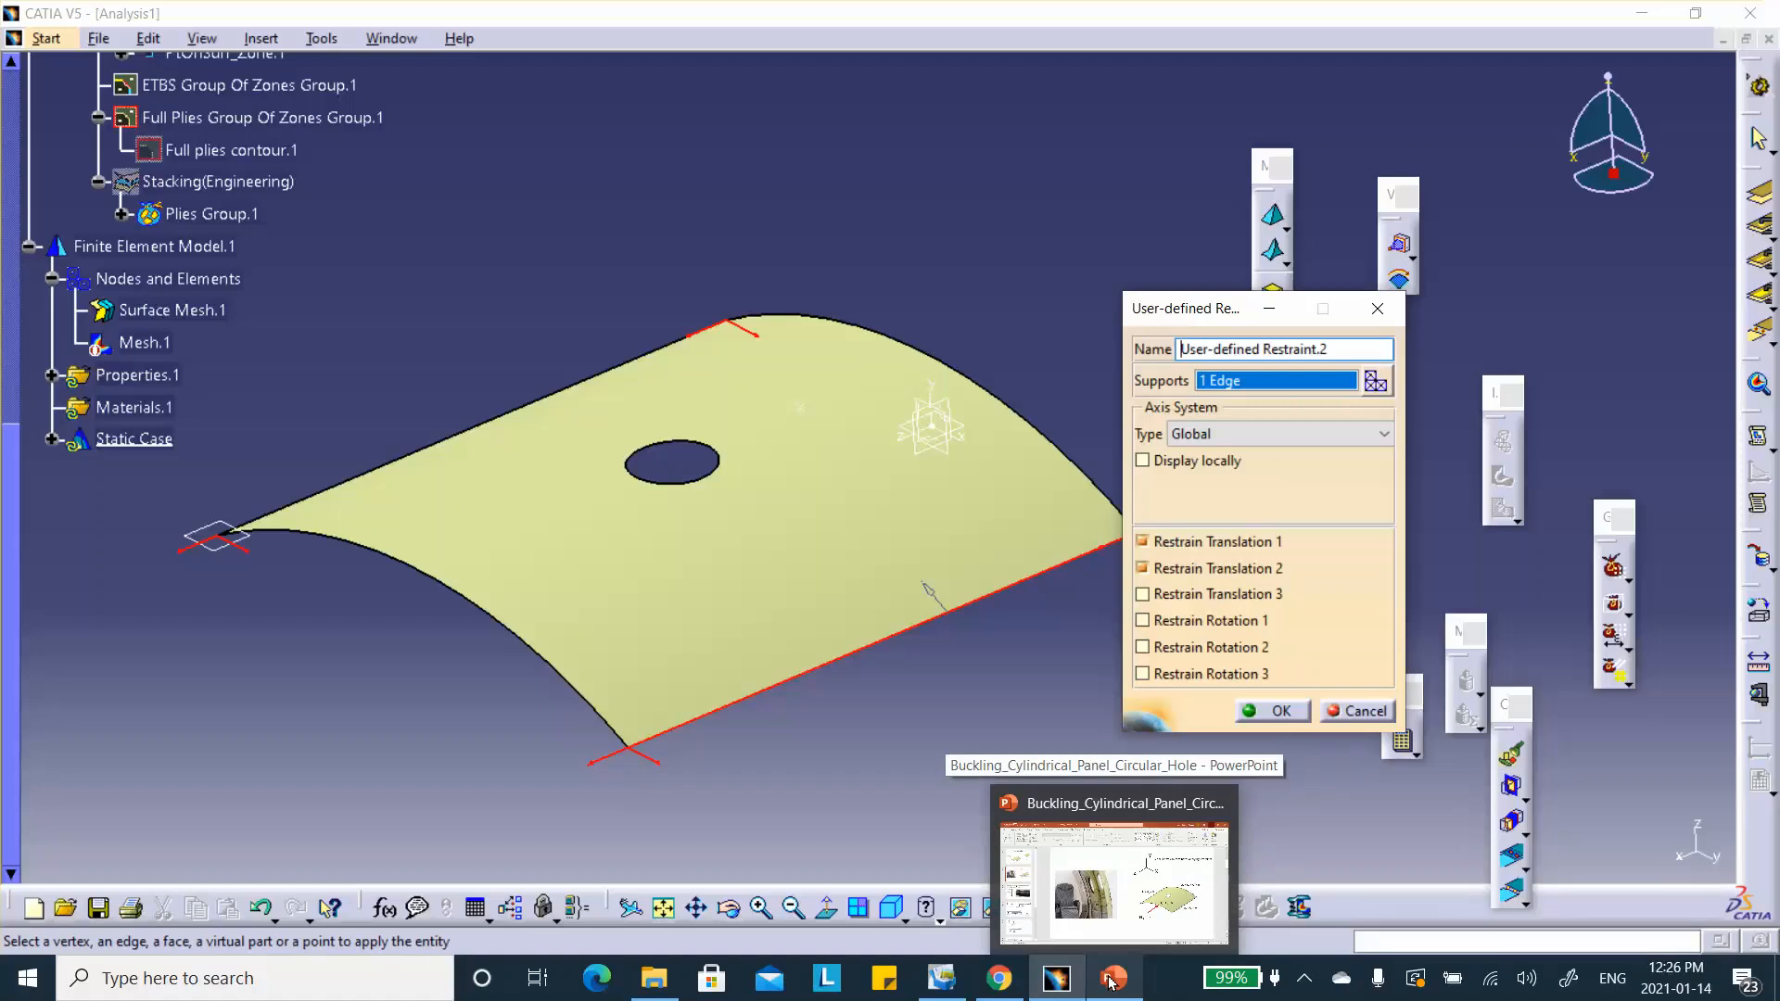
Switch to PowerPoint, delete the "Global Cartesian cordinates applying restraints" caption from slide 2, and return to CATIA.
click(1112, 980)
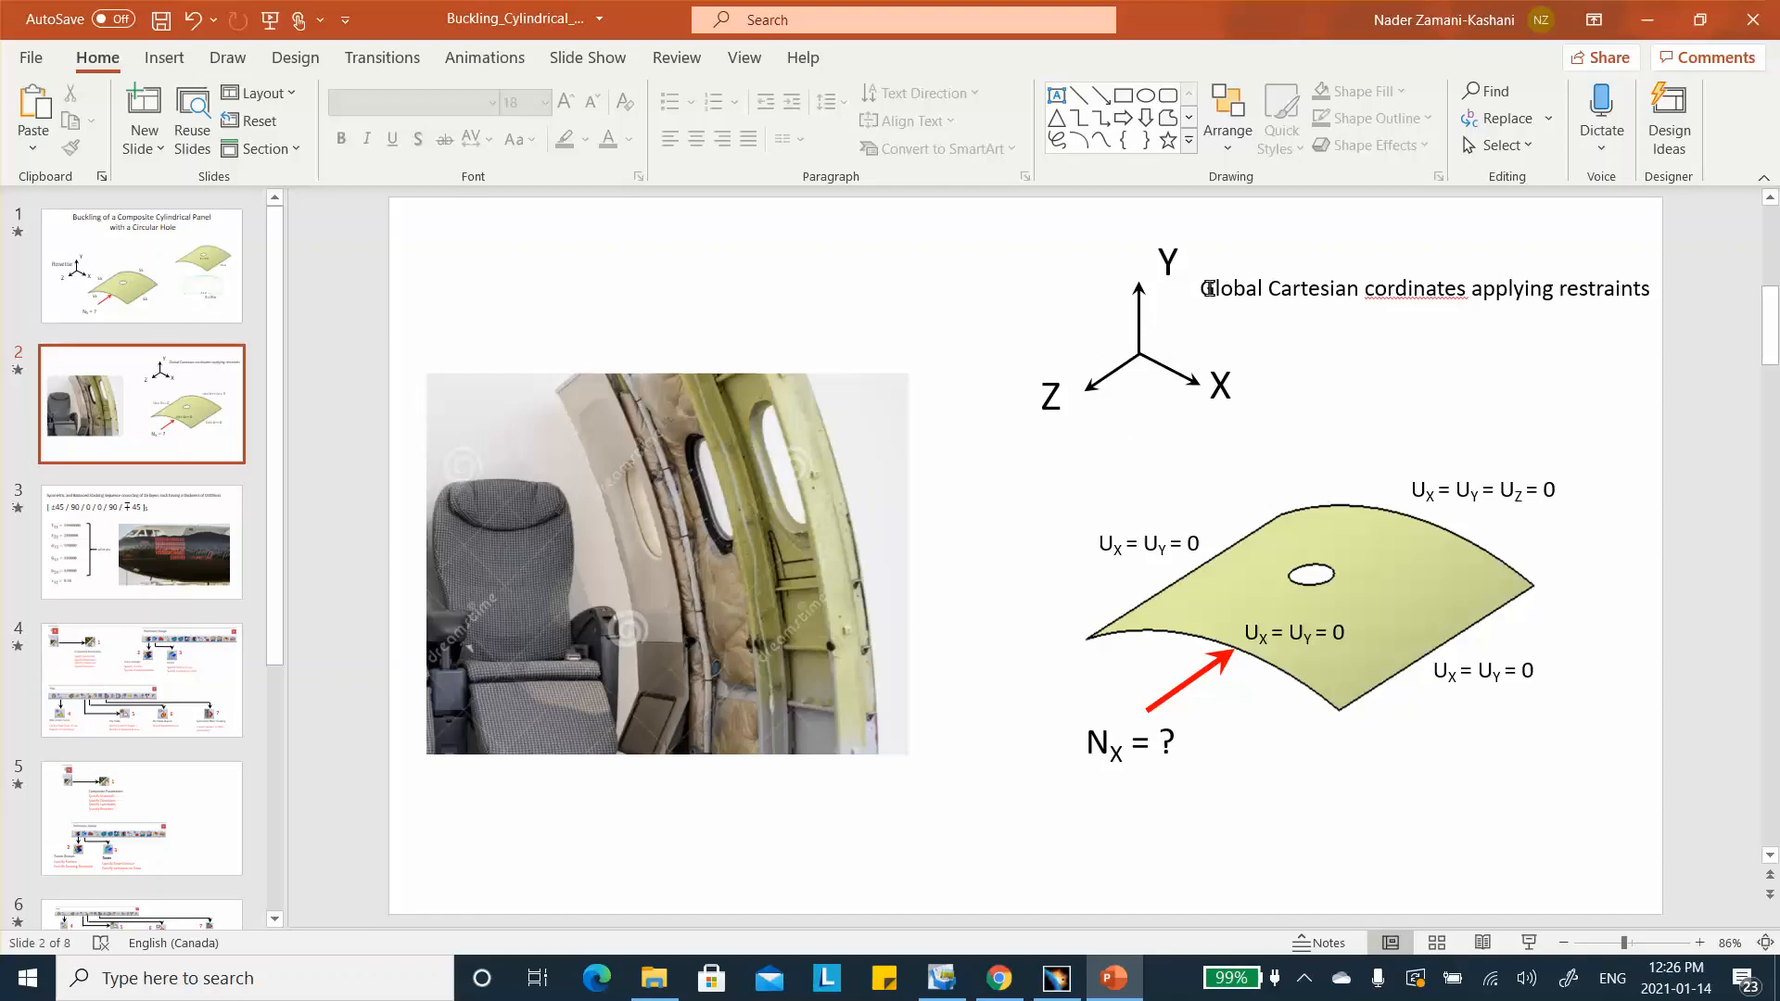
drag(1205, 289, 1642, 273)
key(BackSpace)
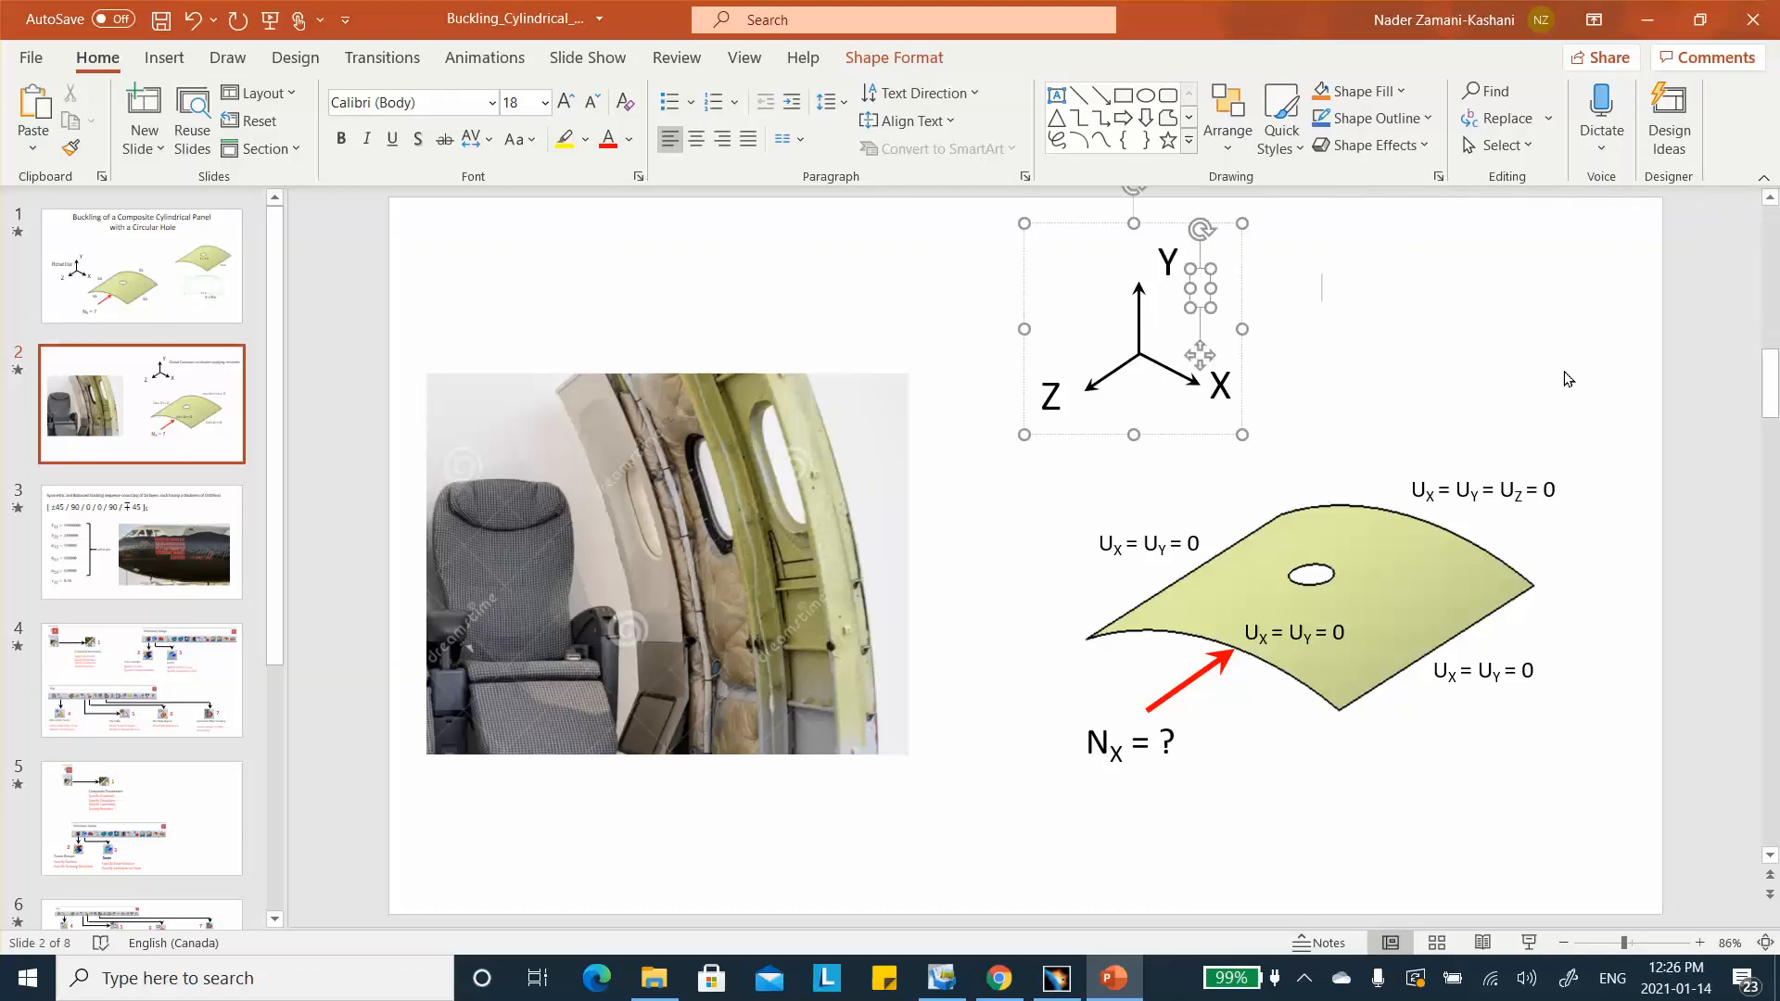
click(1485, 334)
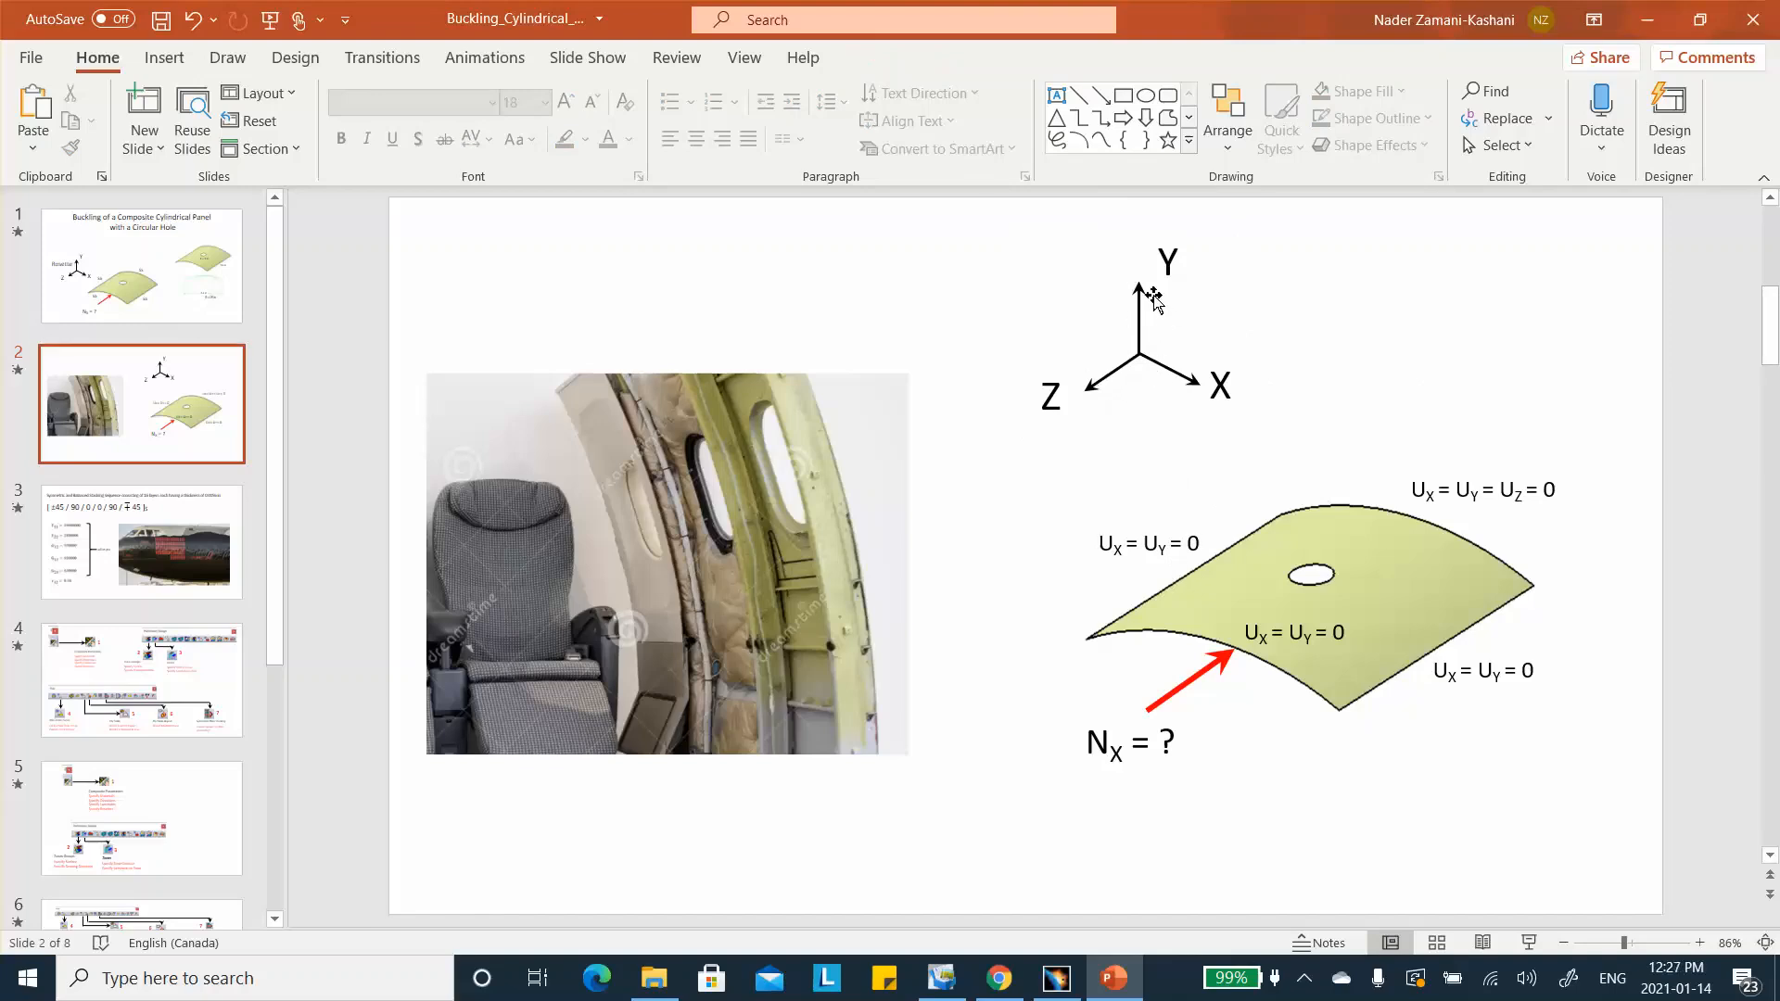
click(1646, 20)
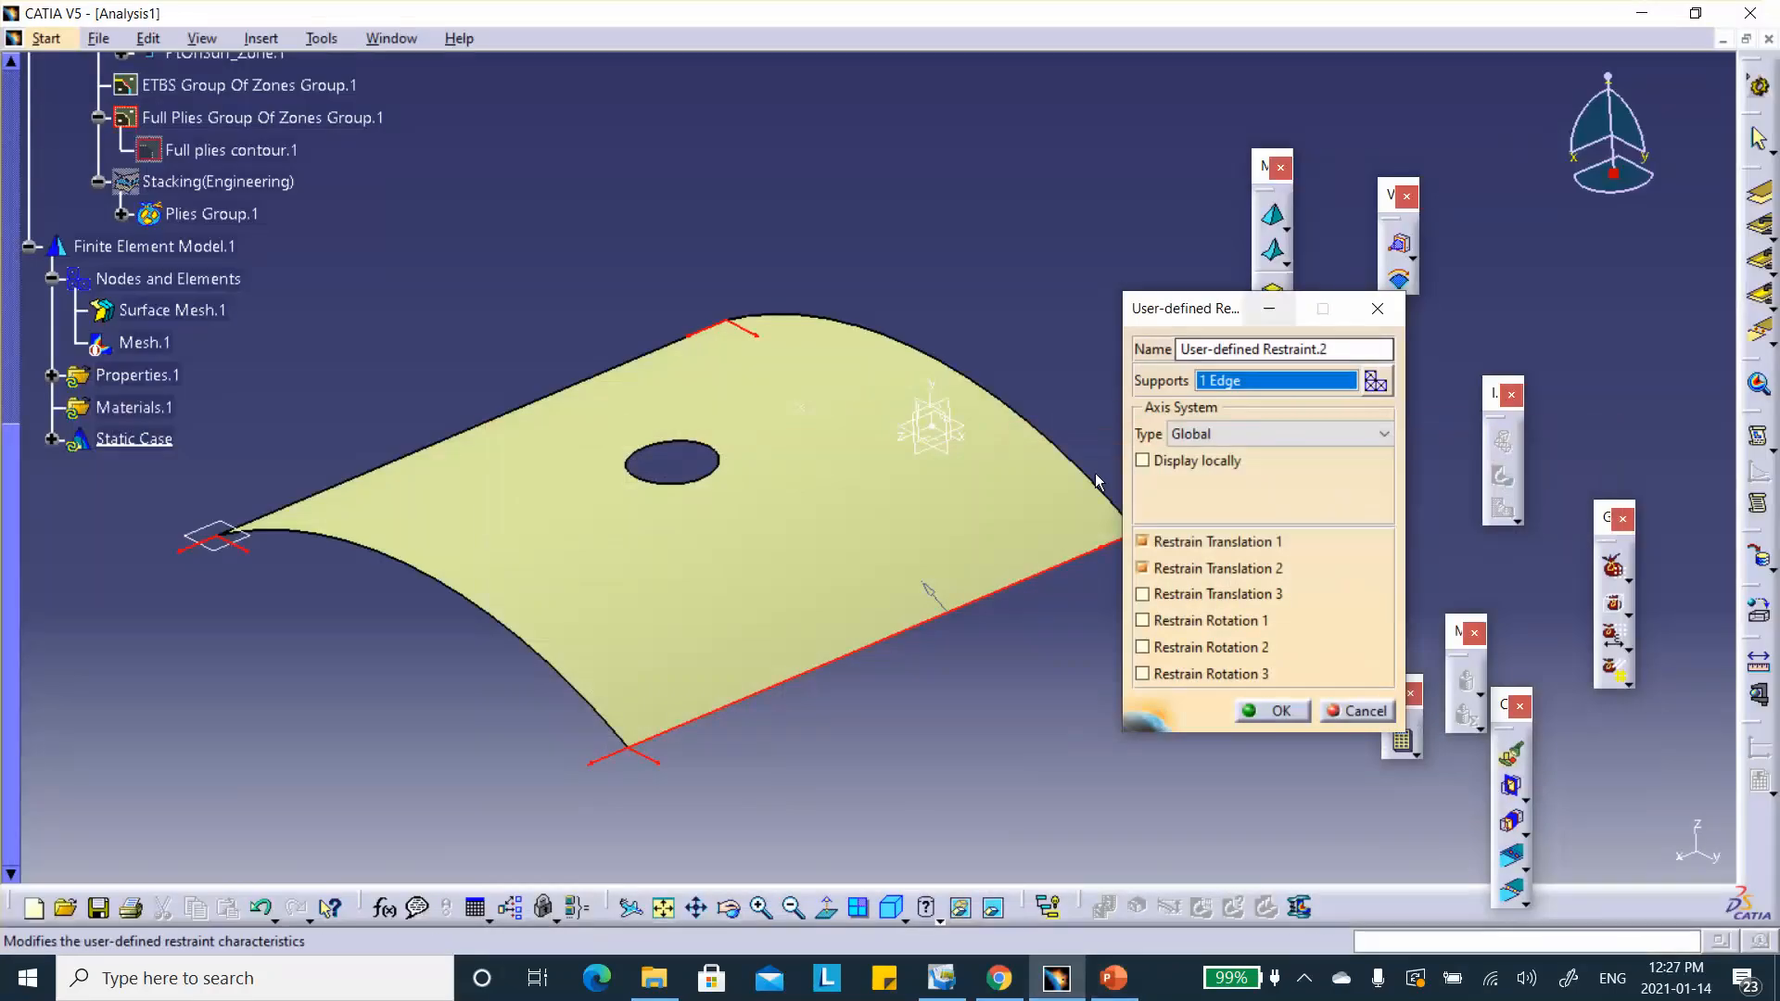
Cancel the new restraint and set User-defined Restraint.1 to a User axis referencing Axis System.1, checking the boundary conditions on PowerPoint slide 2.
click(1363, 711)
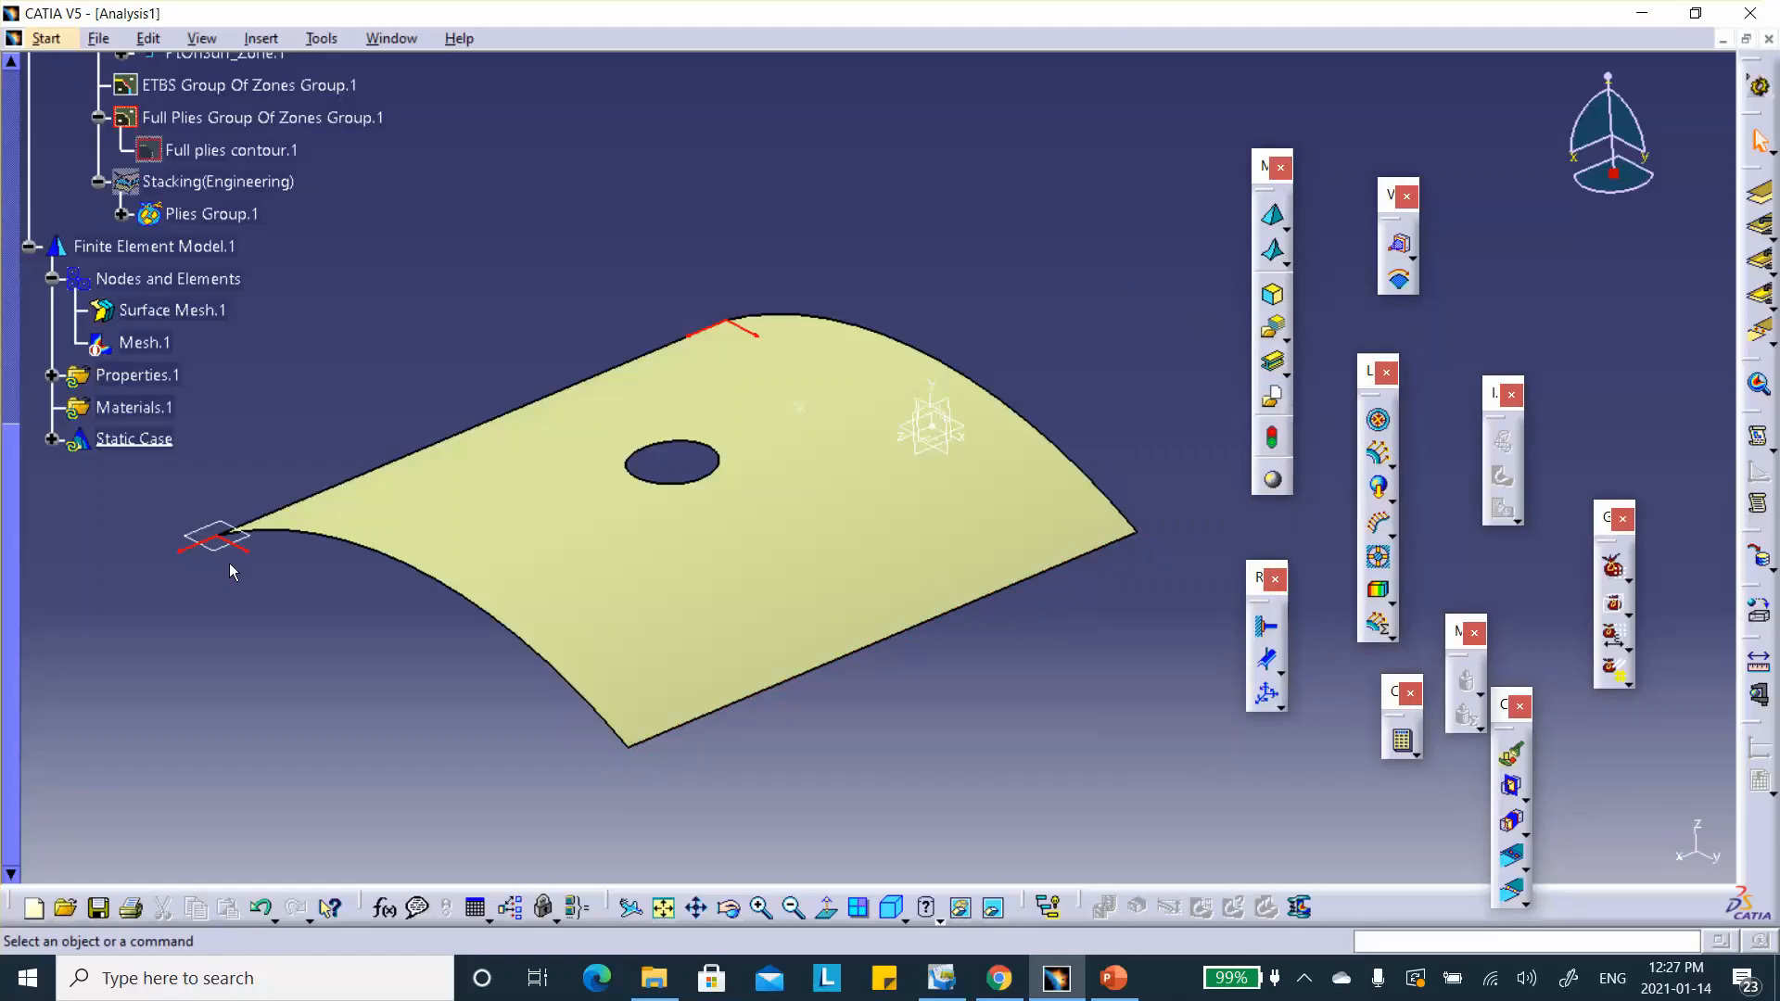
click(51, 439)
middle_drag(324, 376, 387, 325)
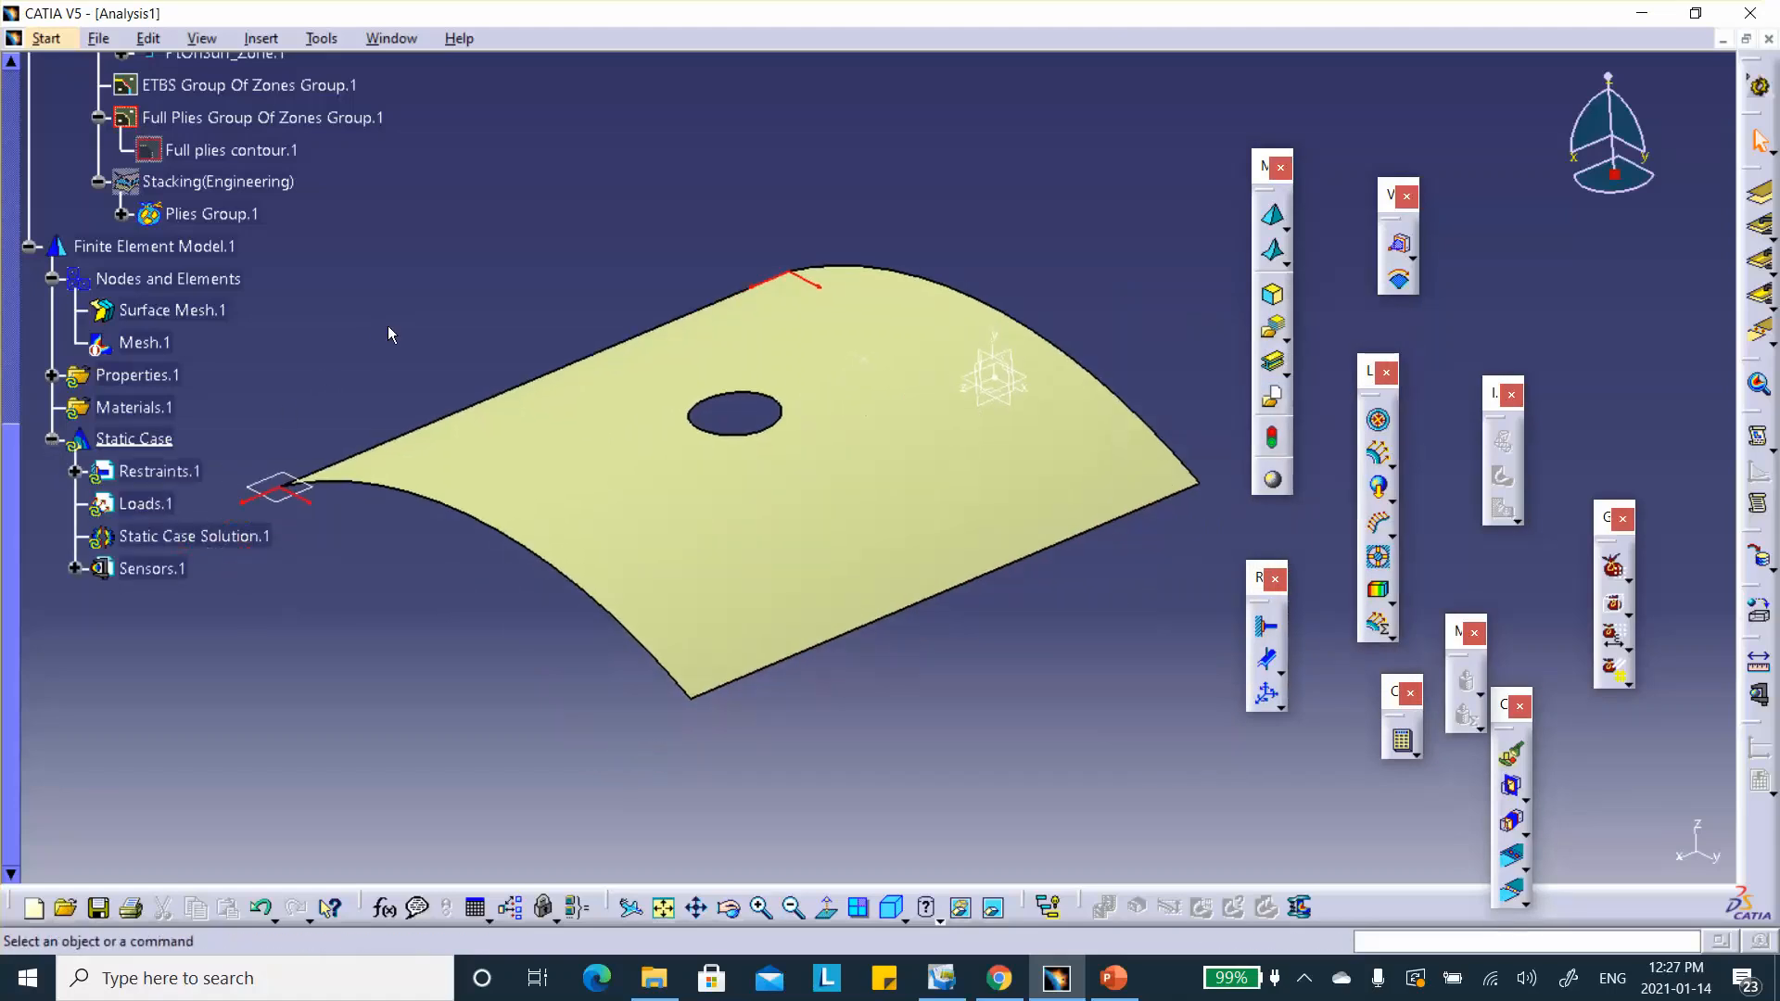
click(73, 471)
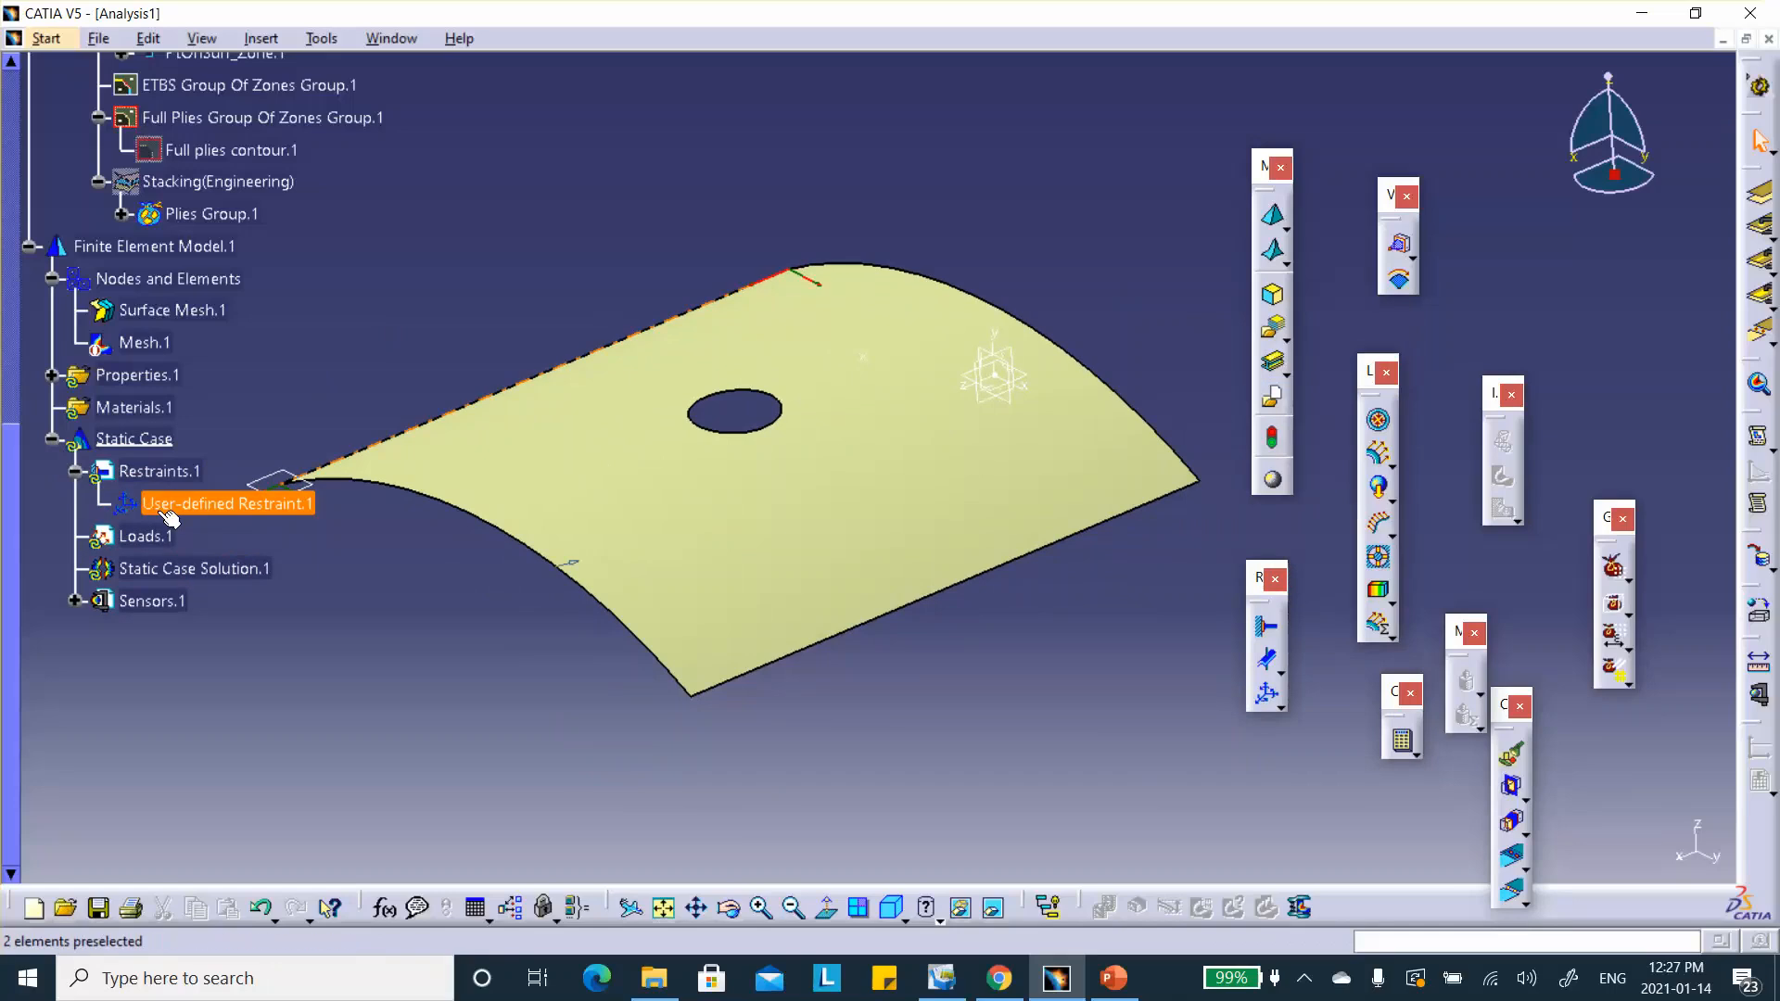
double_click(227, 503)
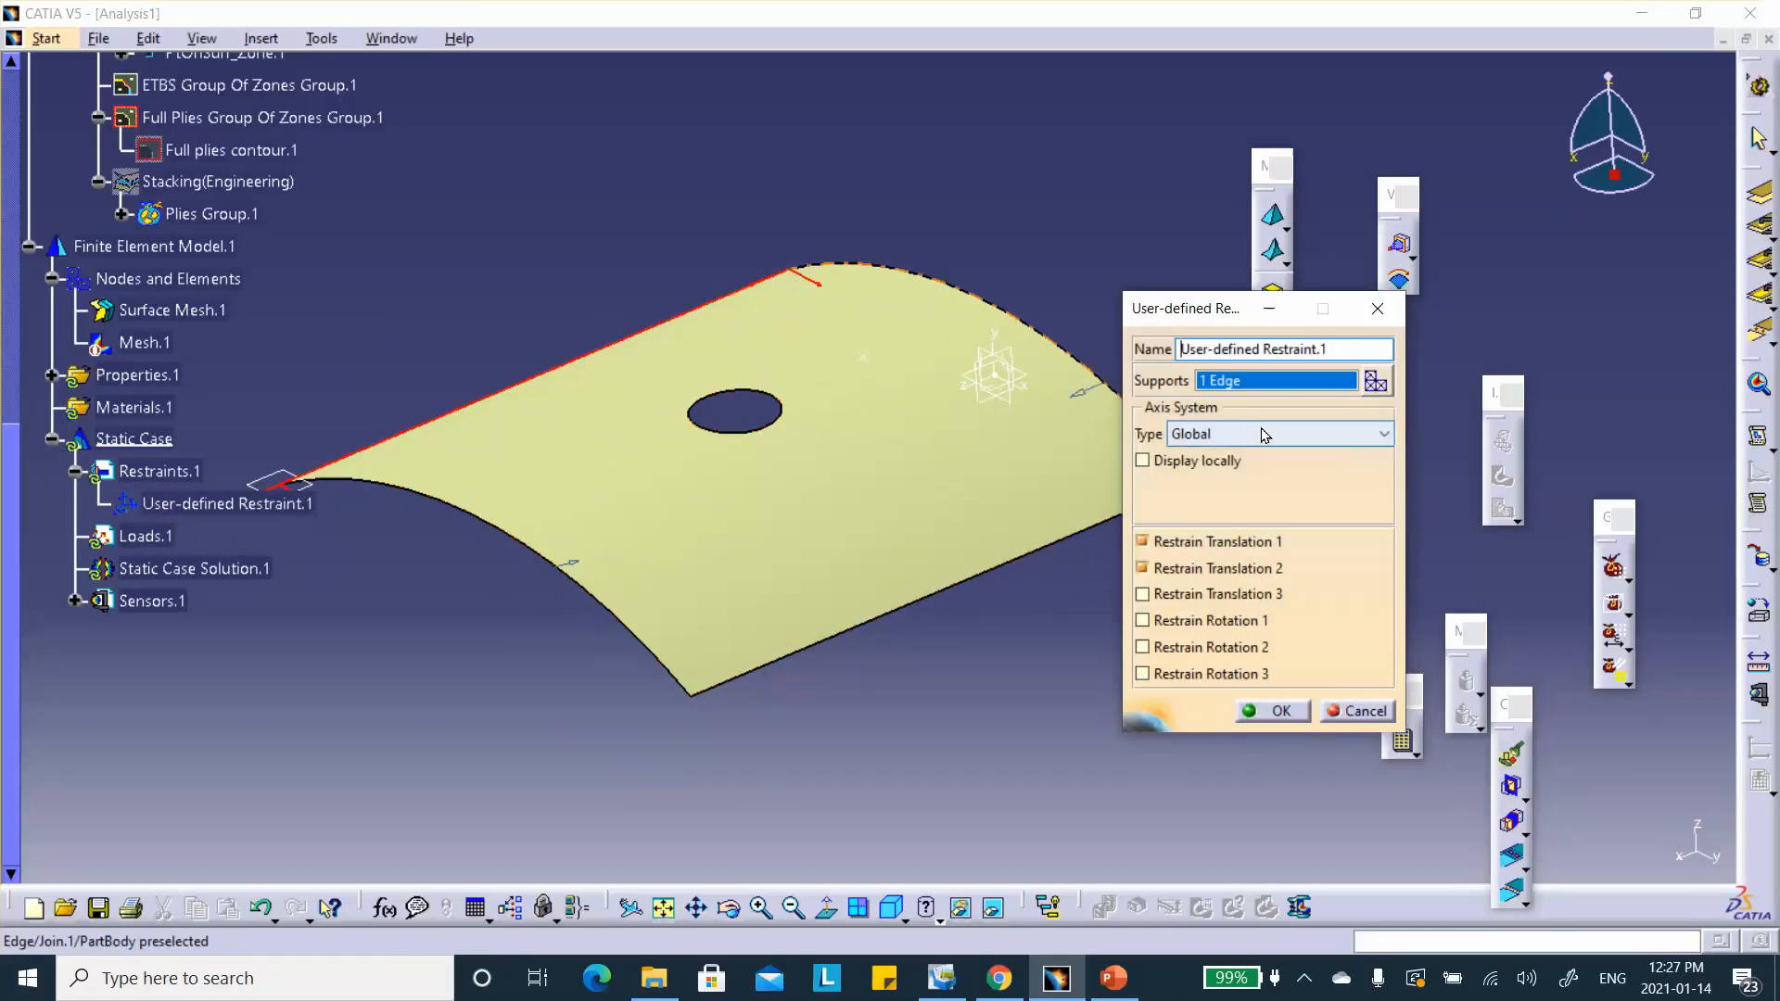
click(1264, 435)
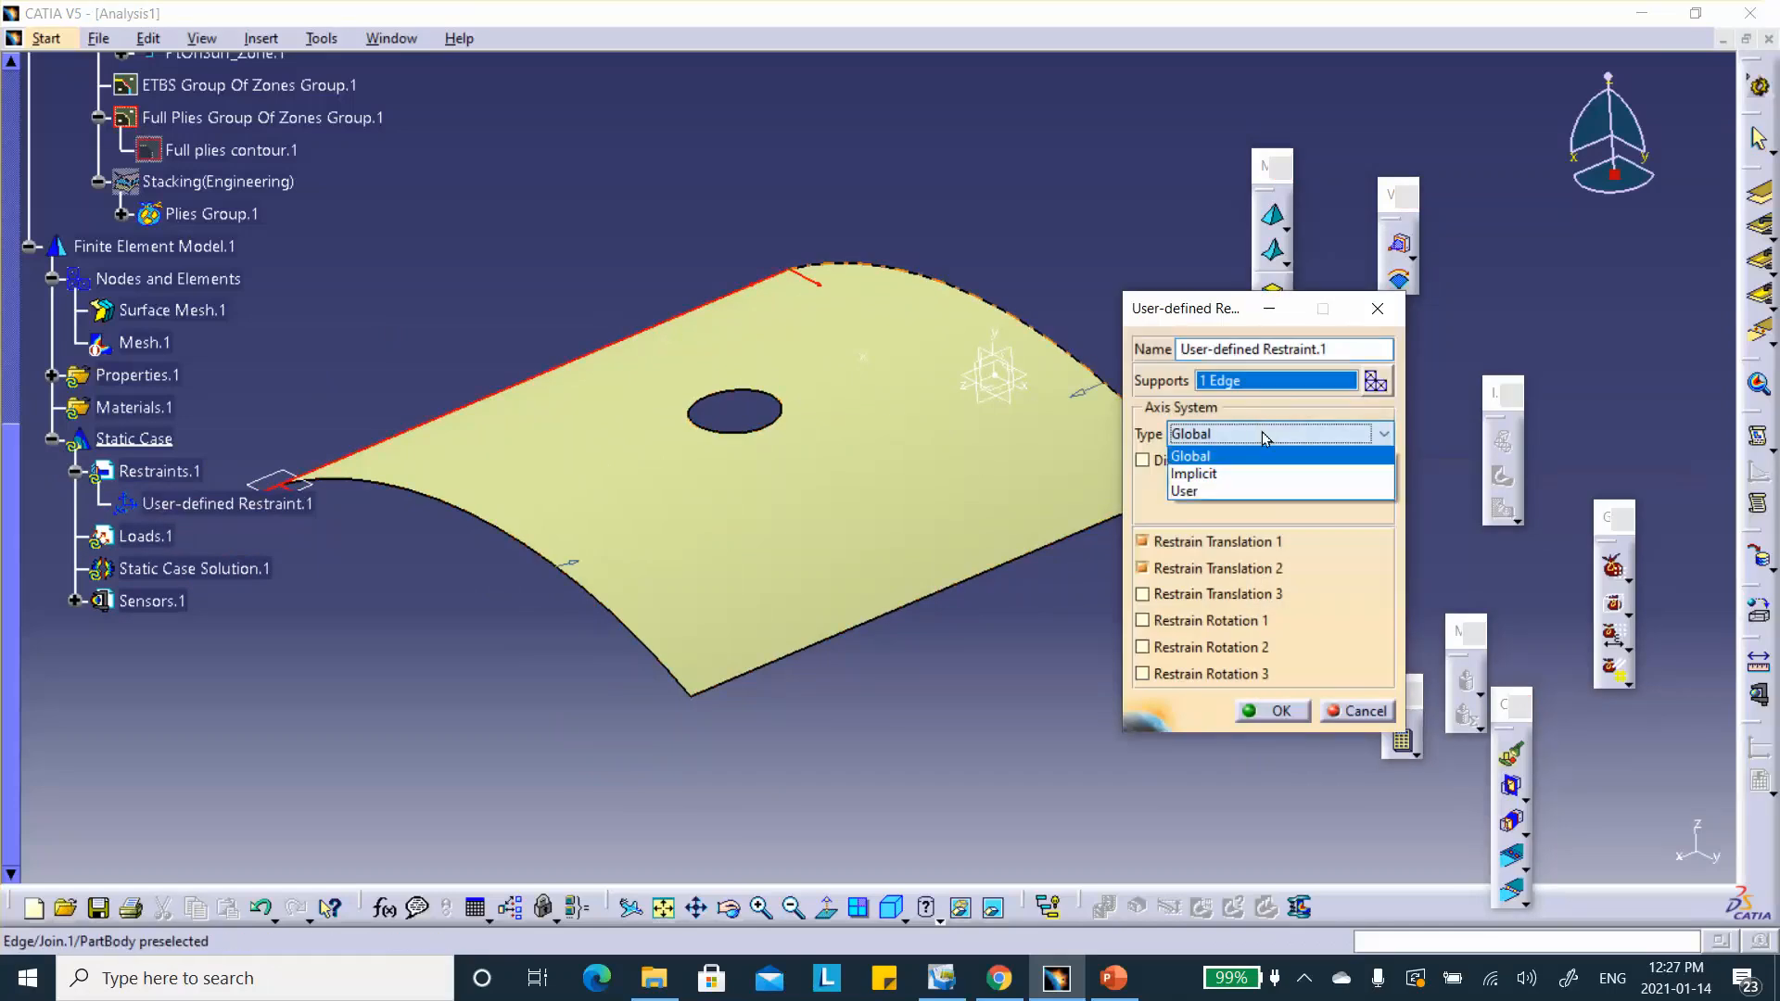
click(1234, 489)
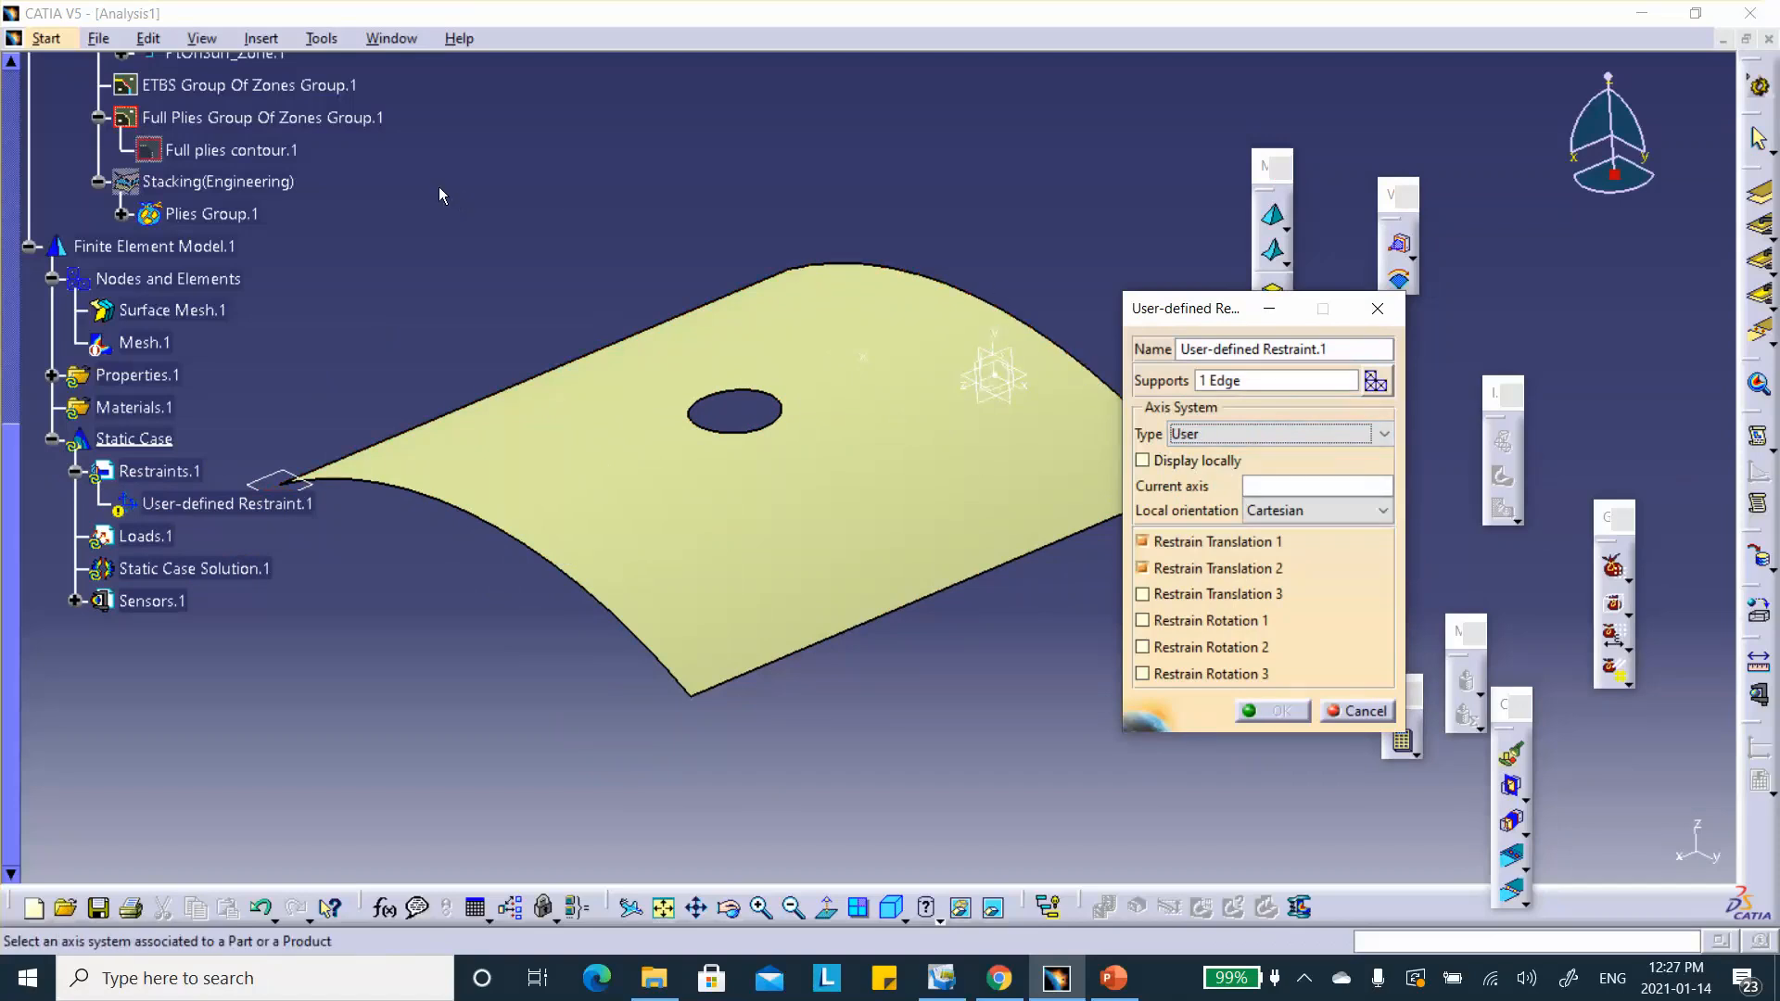
click(996, 346)
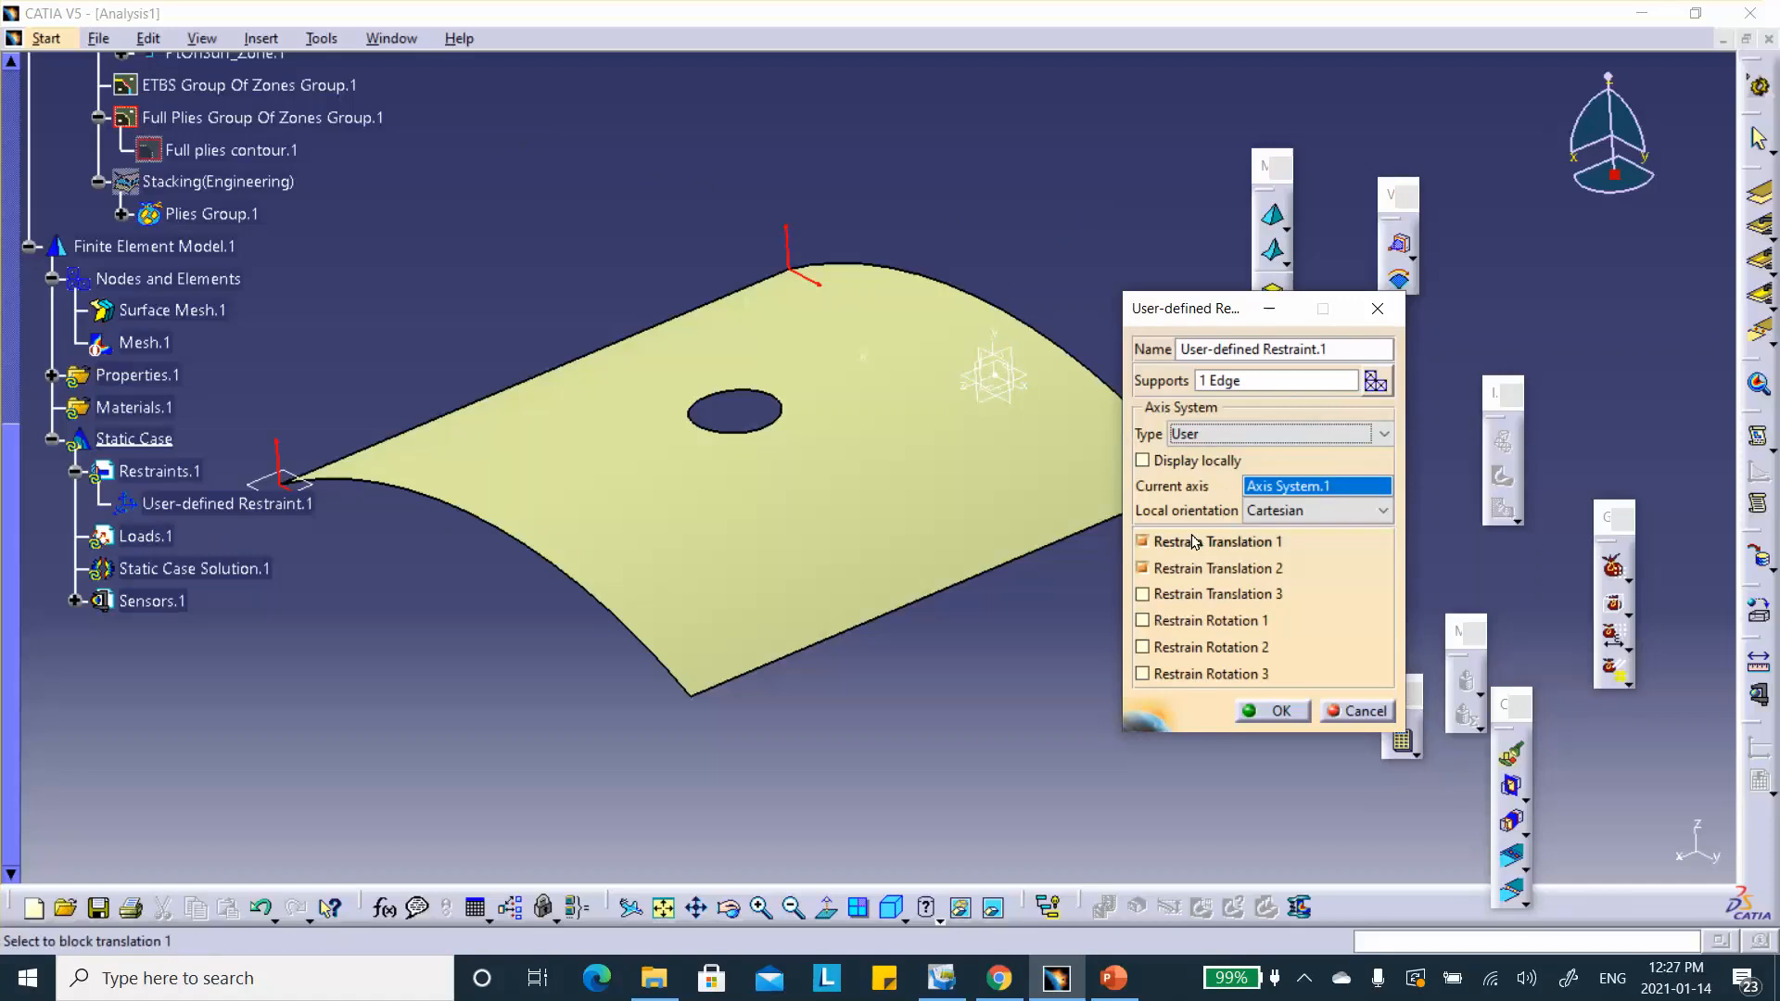
click(1112, 978)
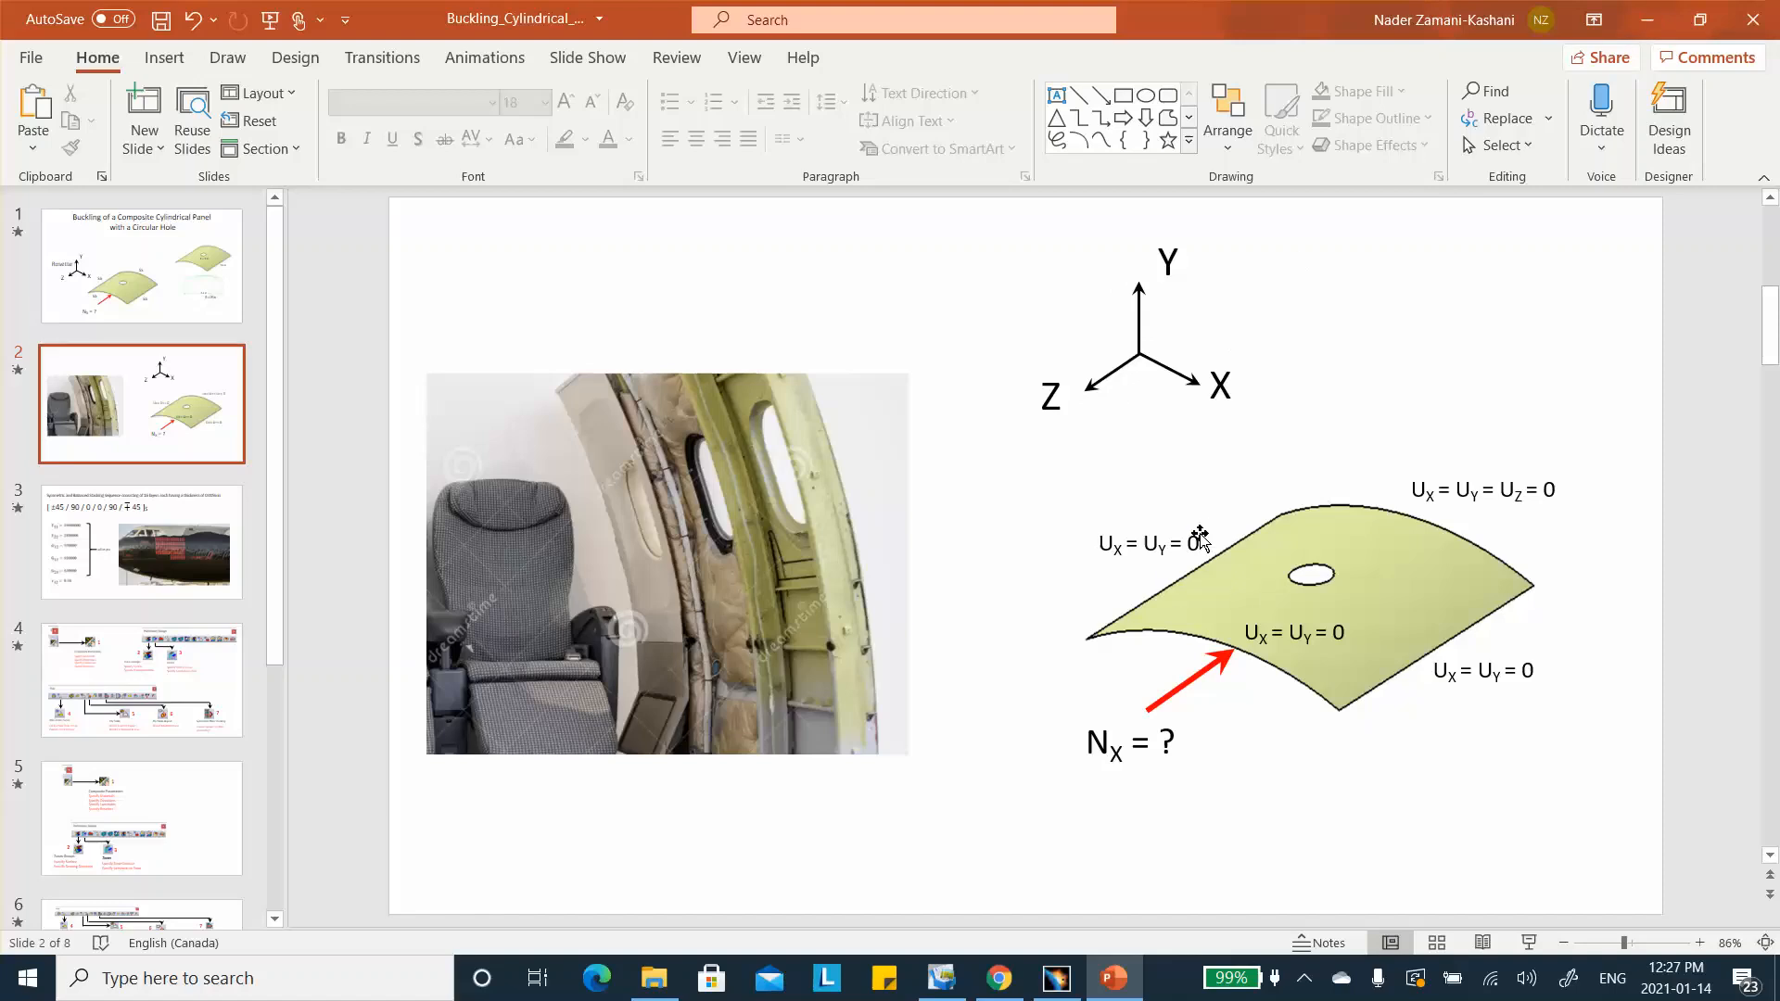
click(1646, 19)
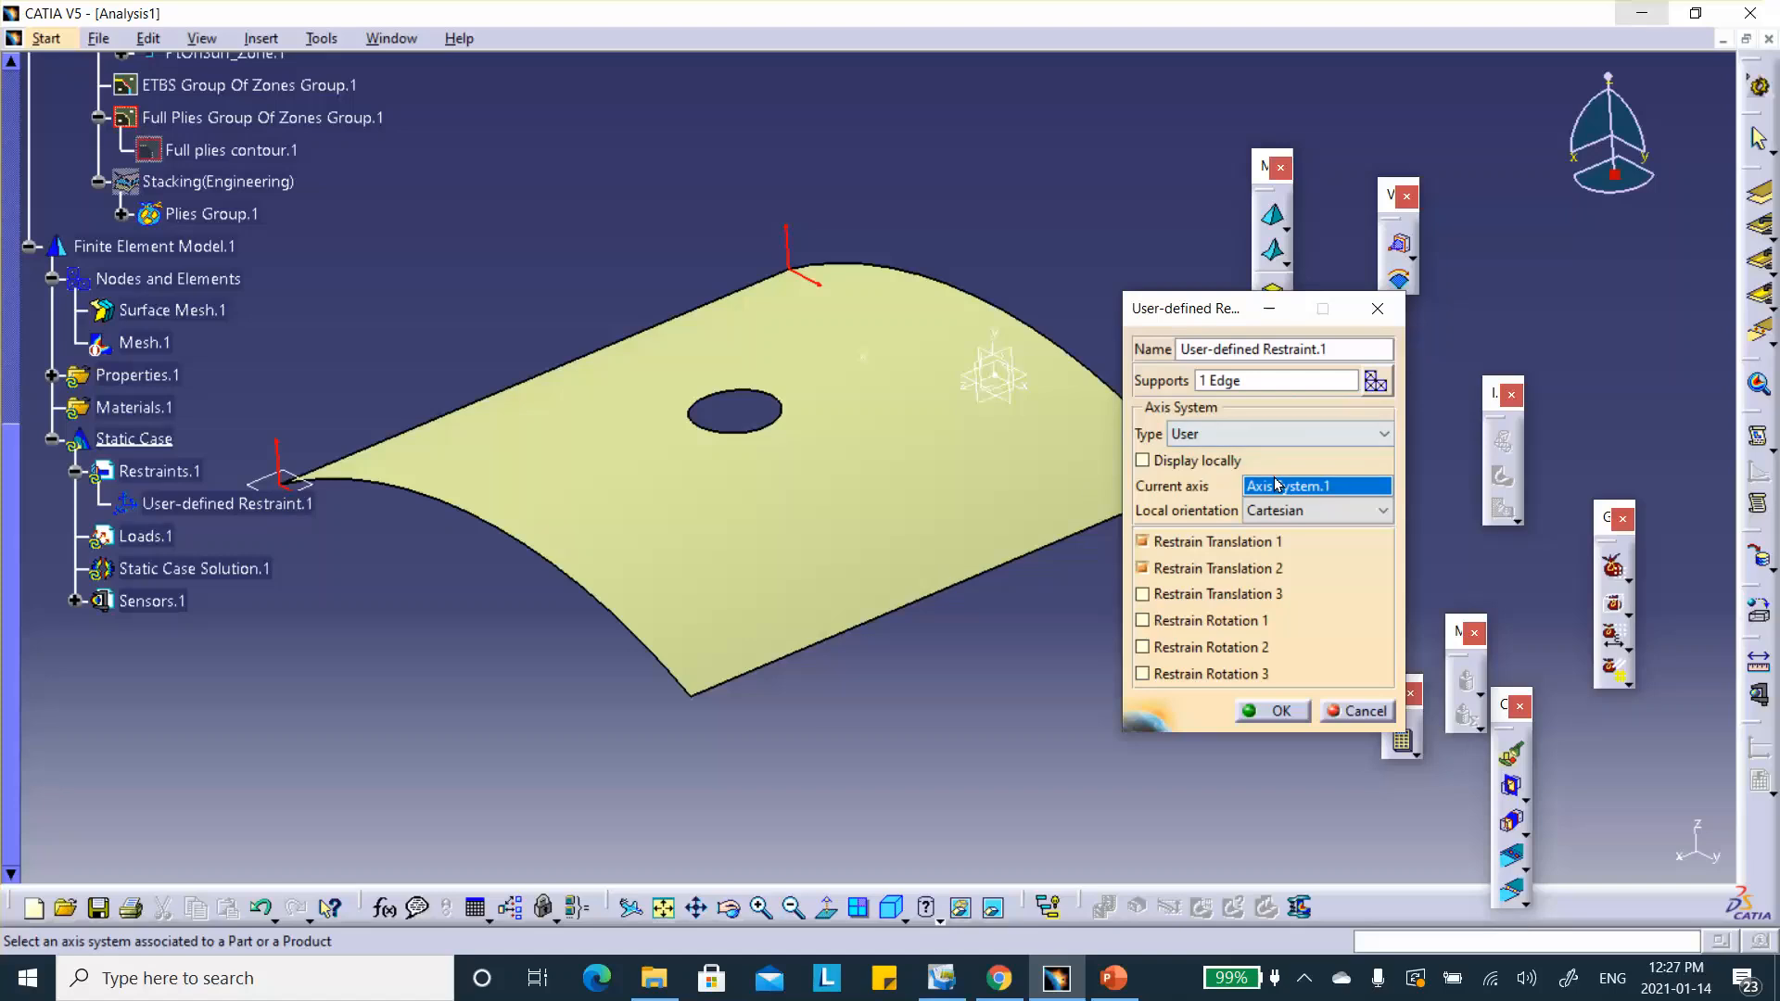
Add the panel's front straight edge to User-defined Restraint.1 with only translations 1 and 2 blocked, rechecking the PowerPoint slide before confirming.
click(1312, 618)
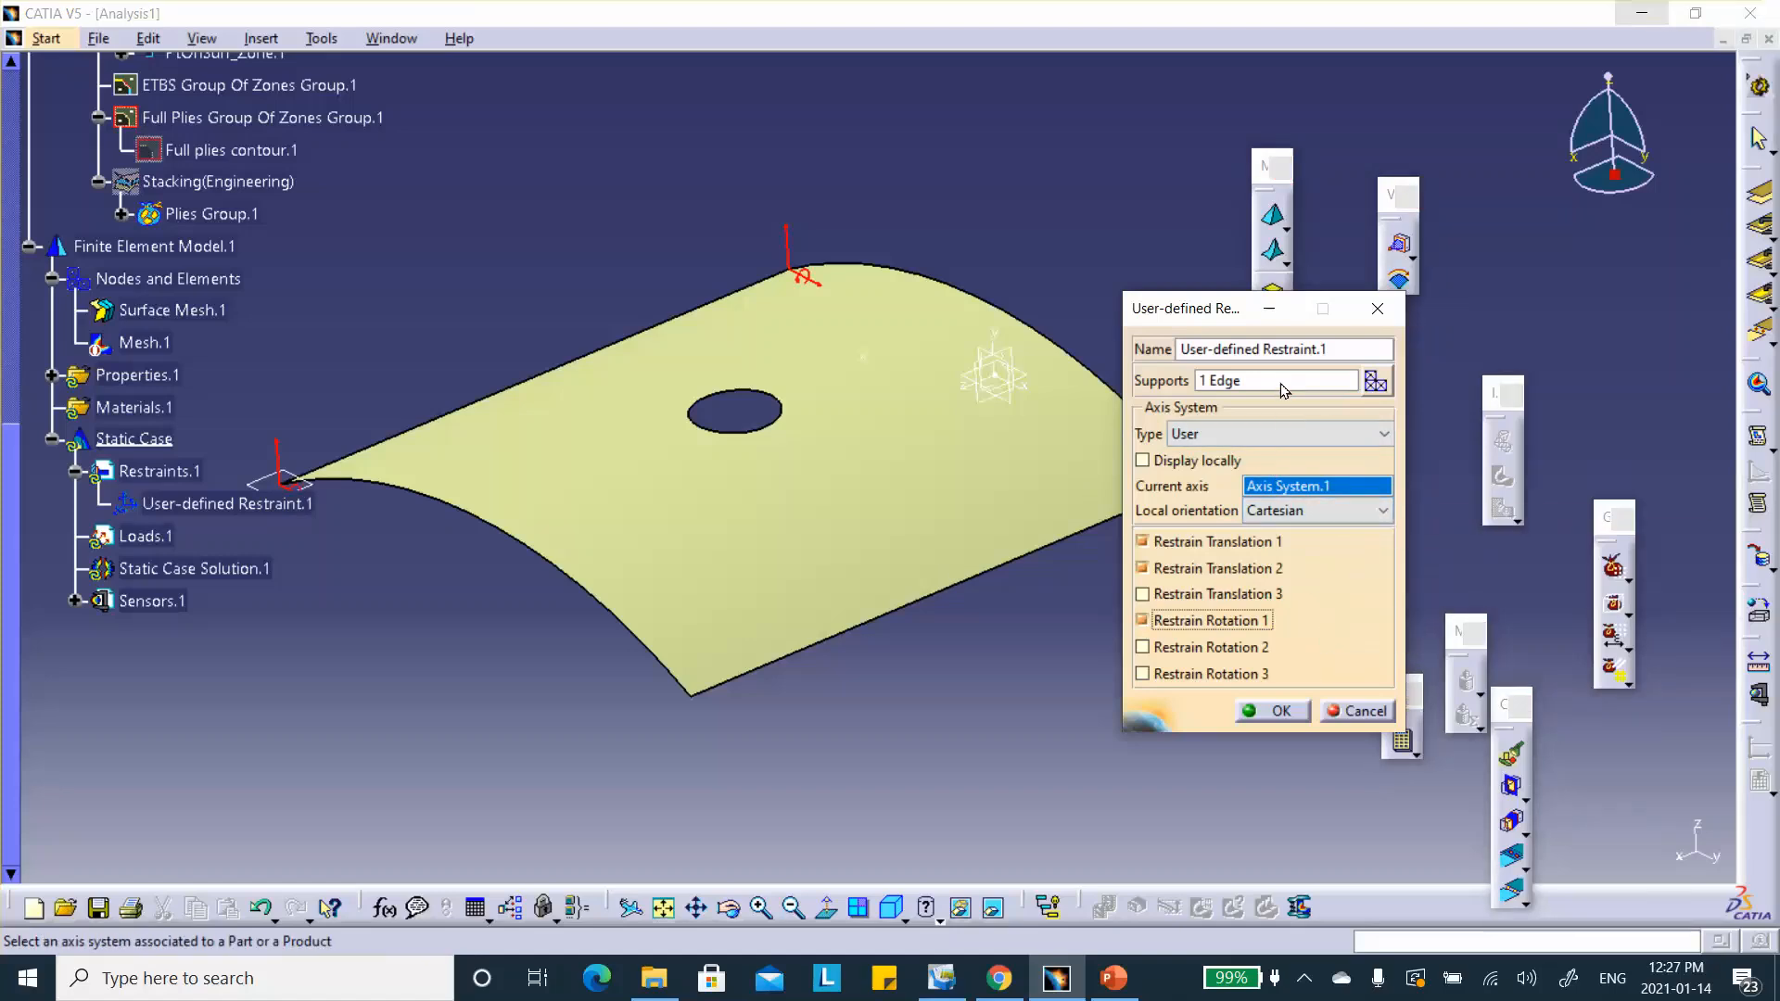
click(1340, 380)
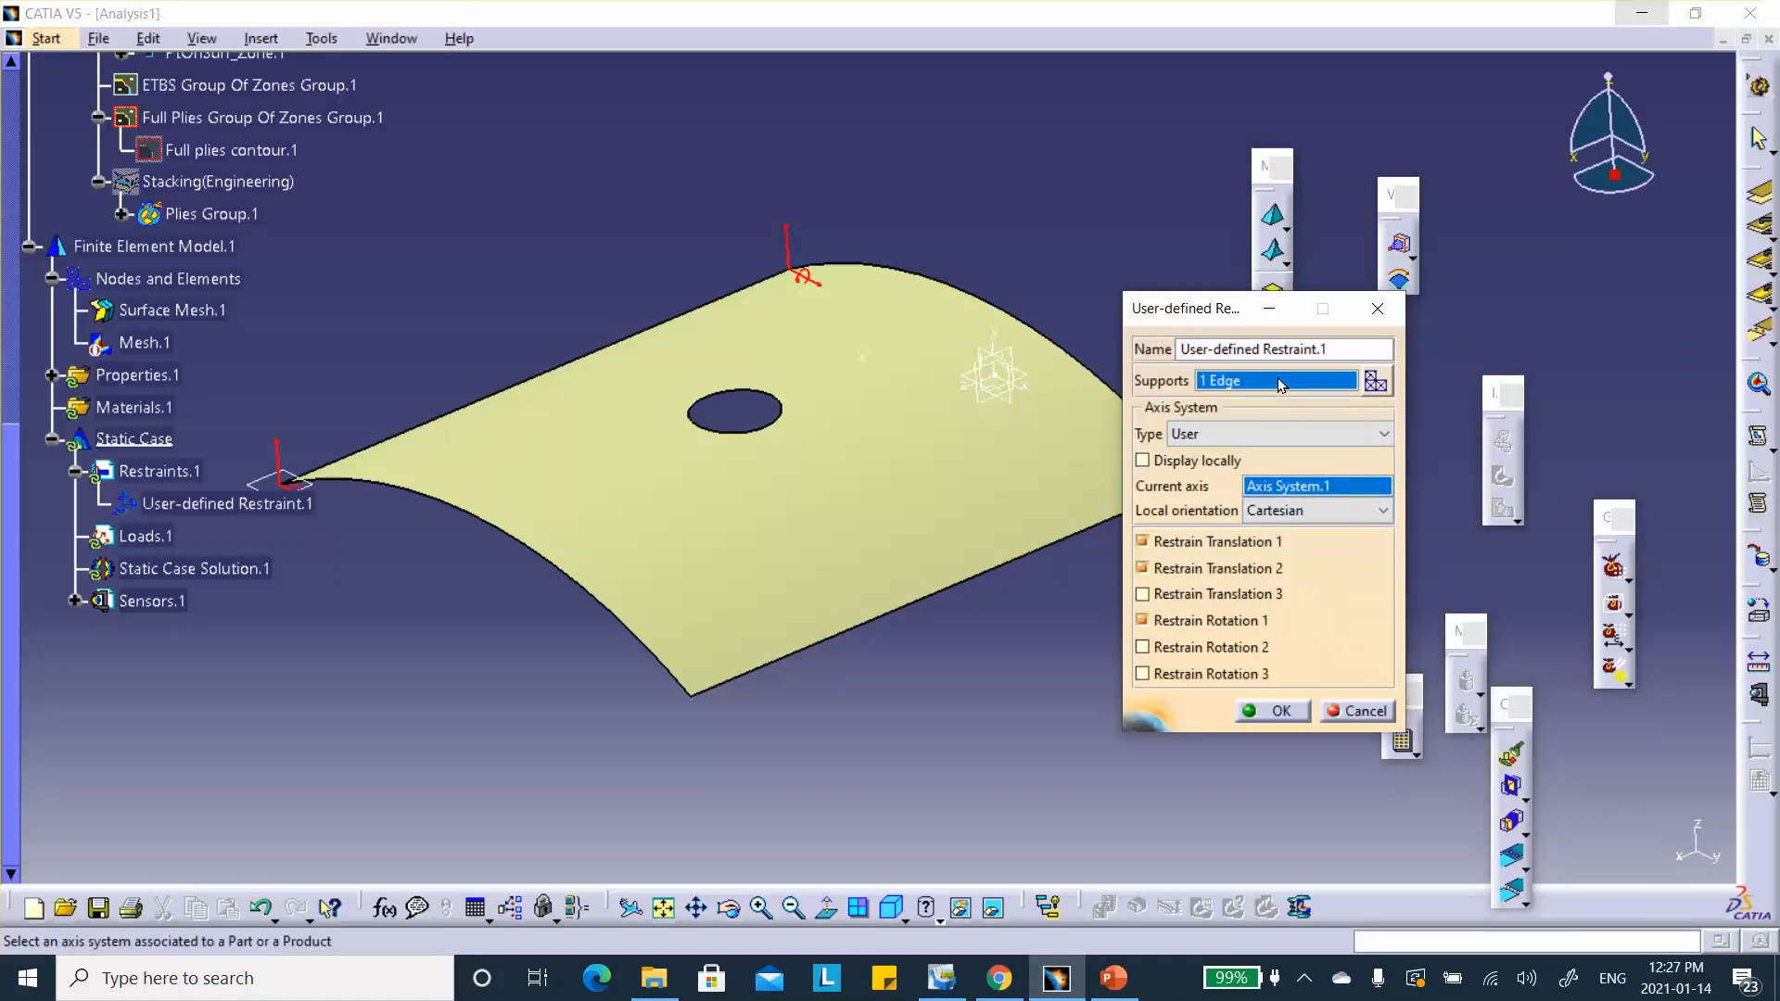
click(1034, 554)
click(1143, 620)
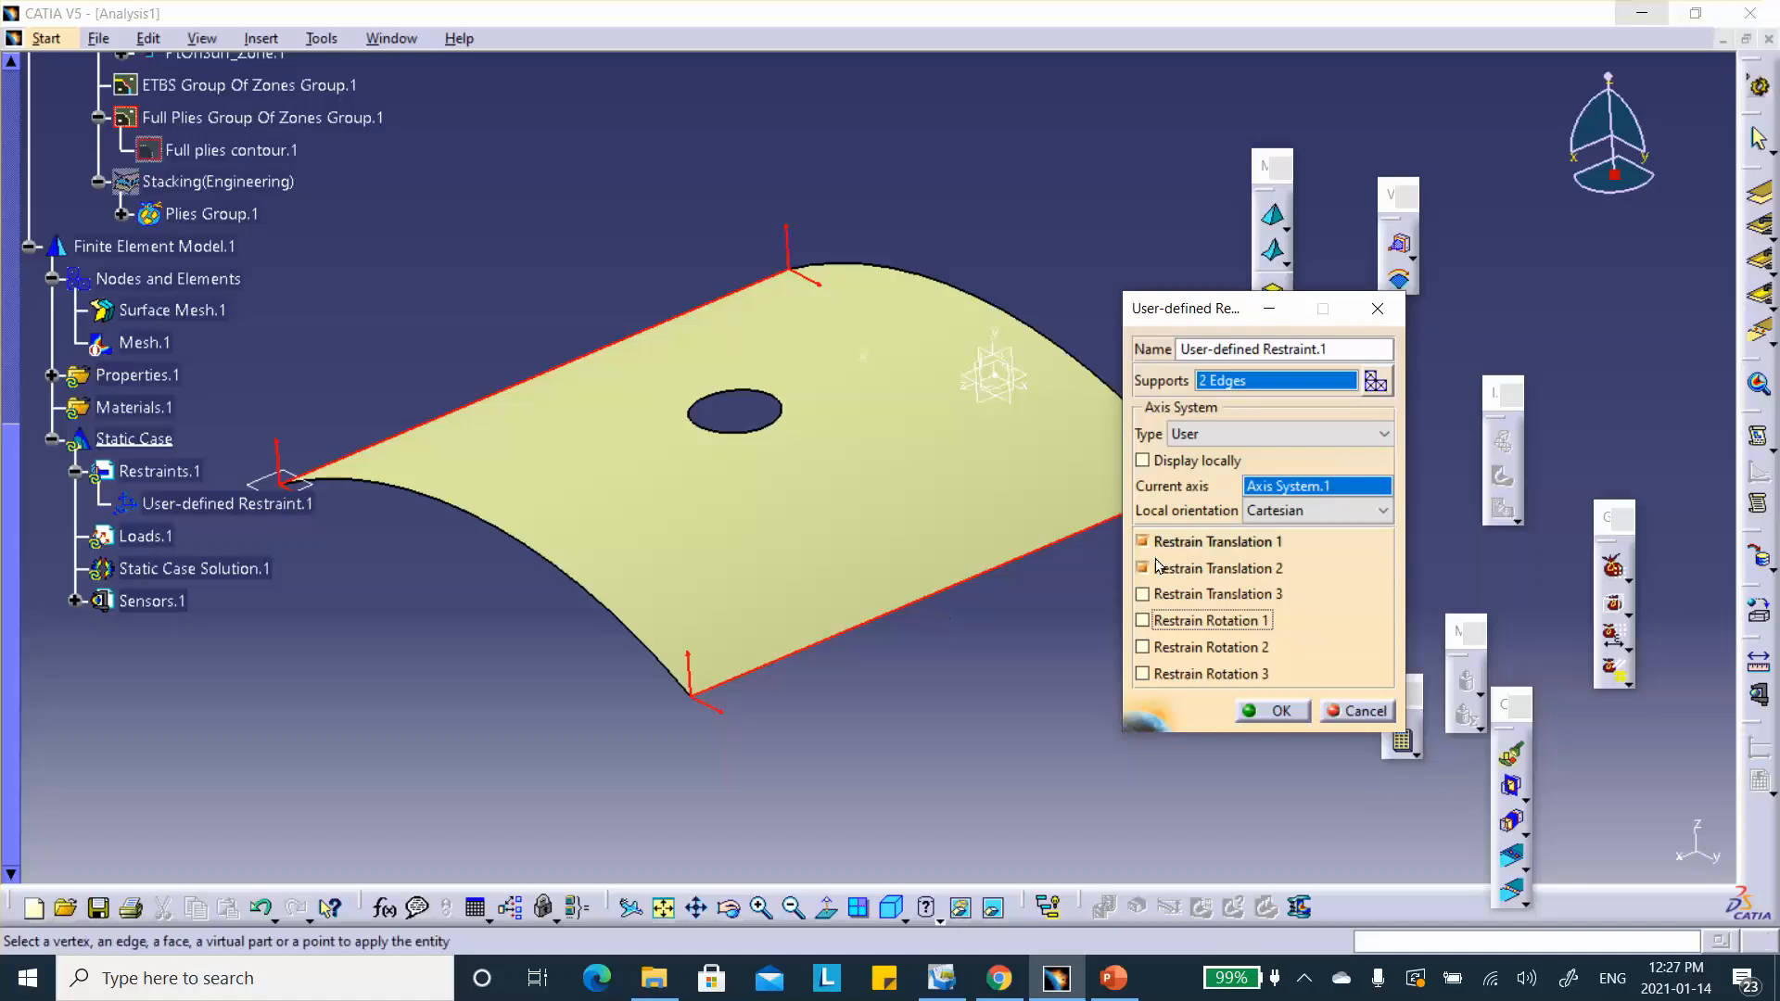
click(1117, 968)
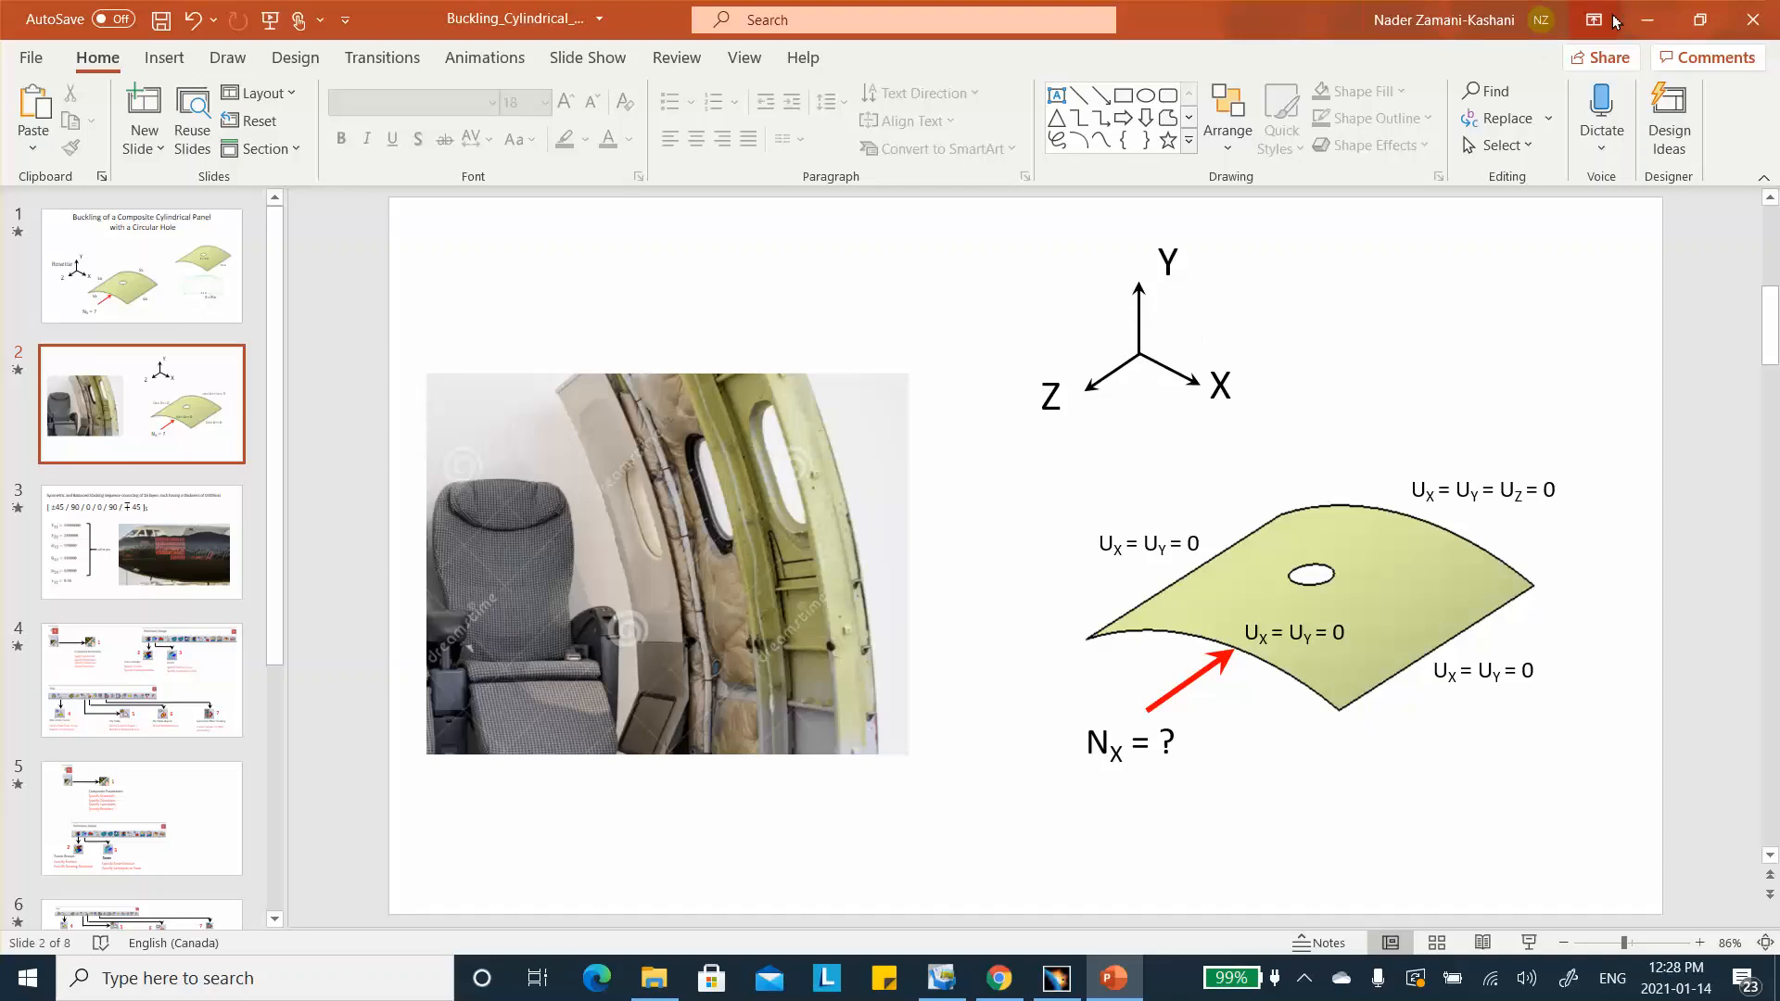
click(1646, 14)
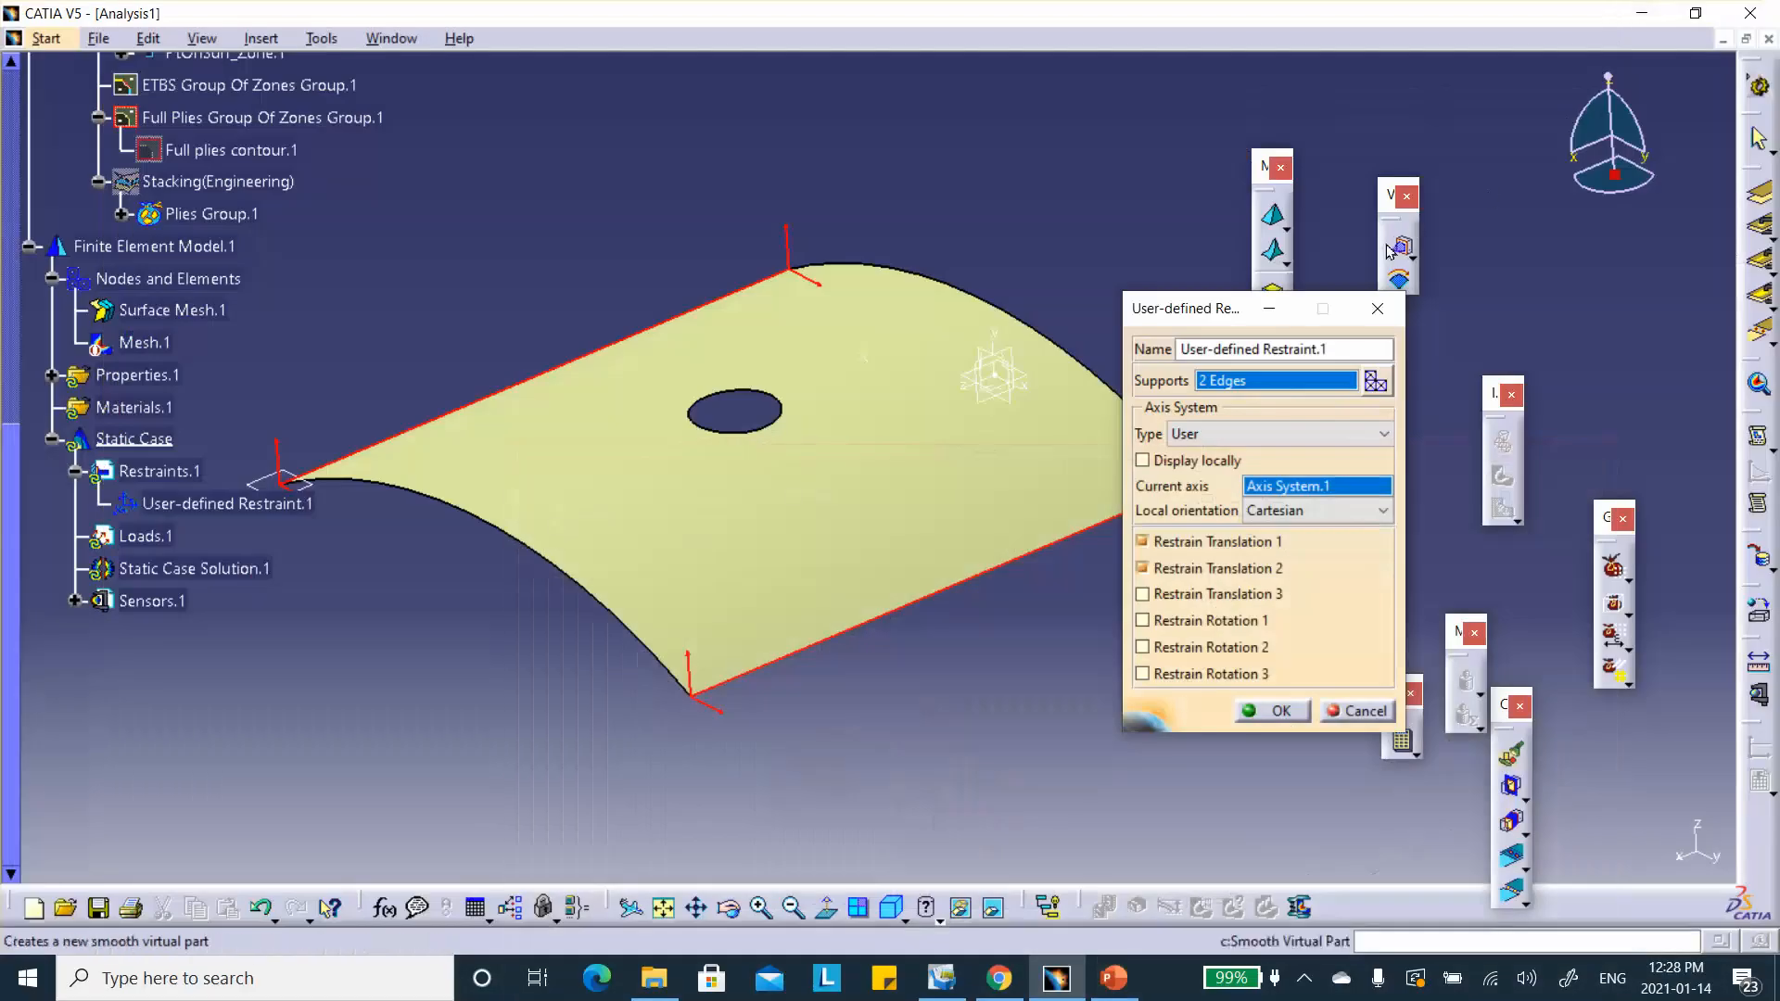
click(1277, 710)
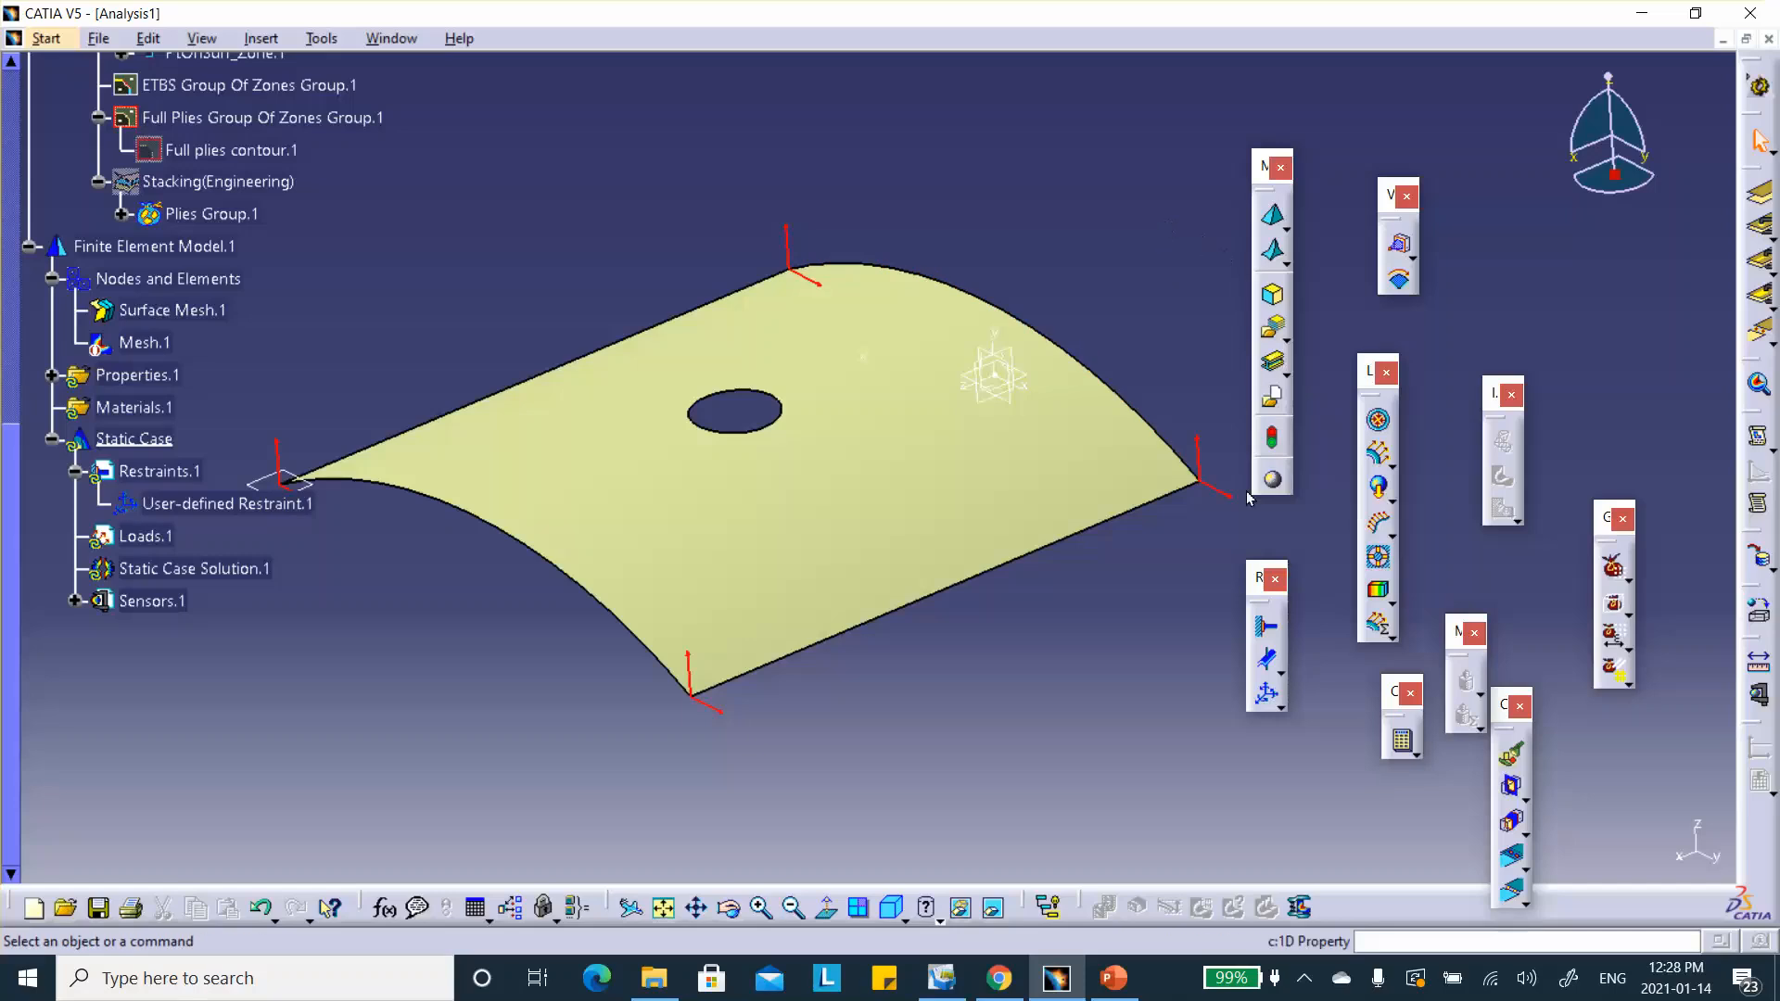
Apply a user-defined restraint blocking translations 1, 2 and 3 on the panel's rear curved edge, with Axis System.1 as the User axis.
click(1269, 708)
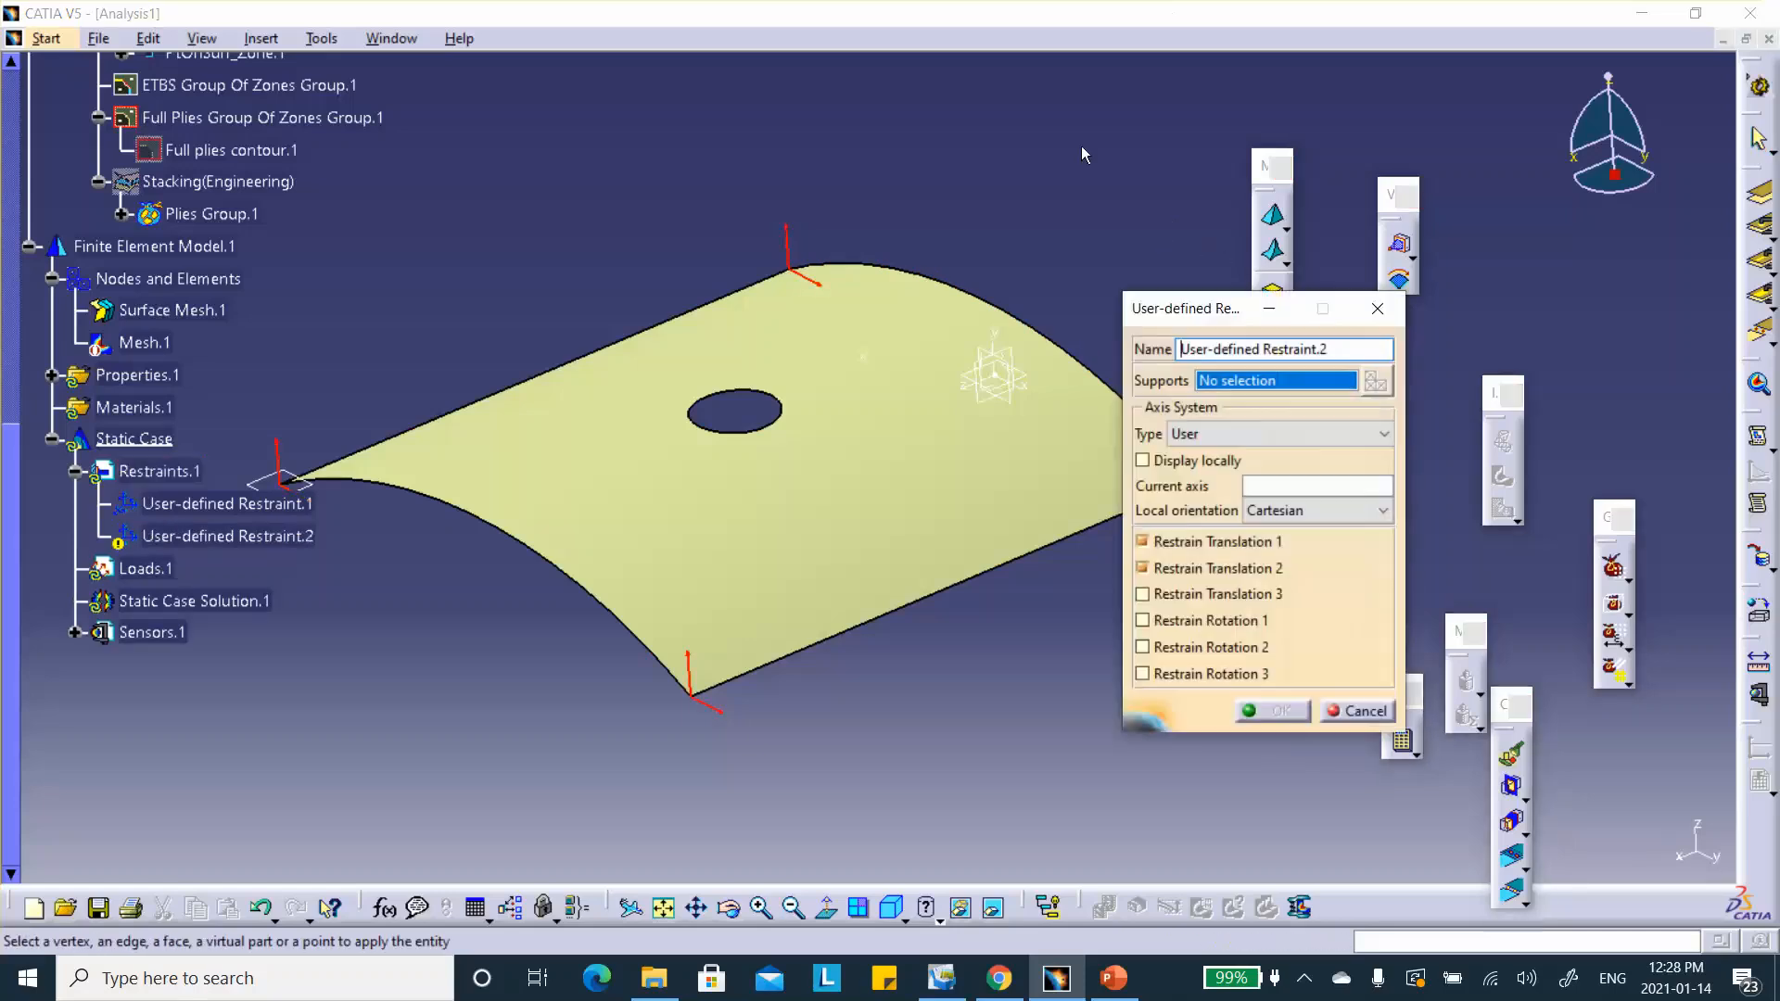
click(1007, 313)
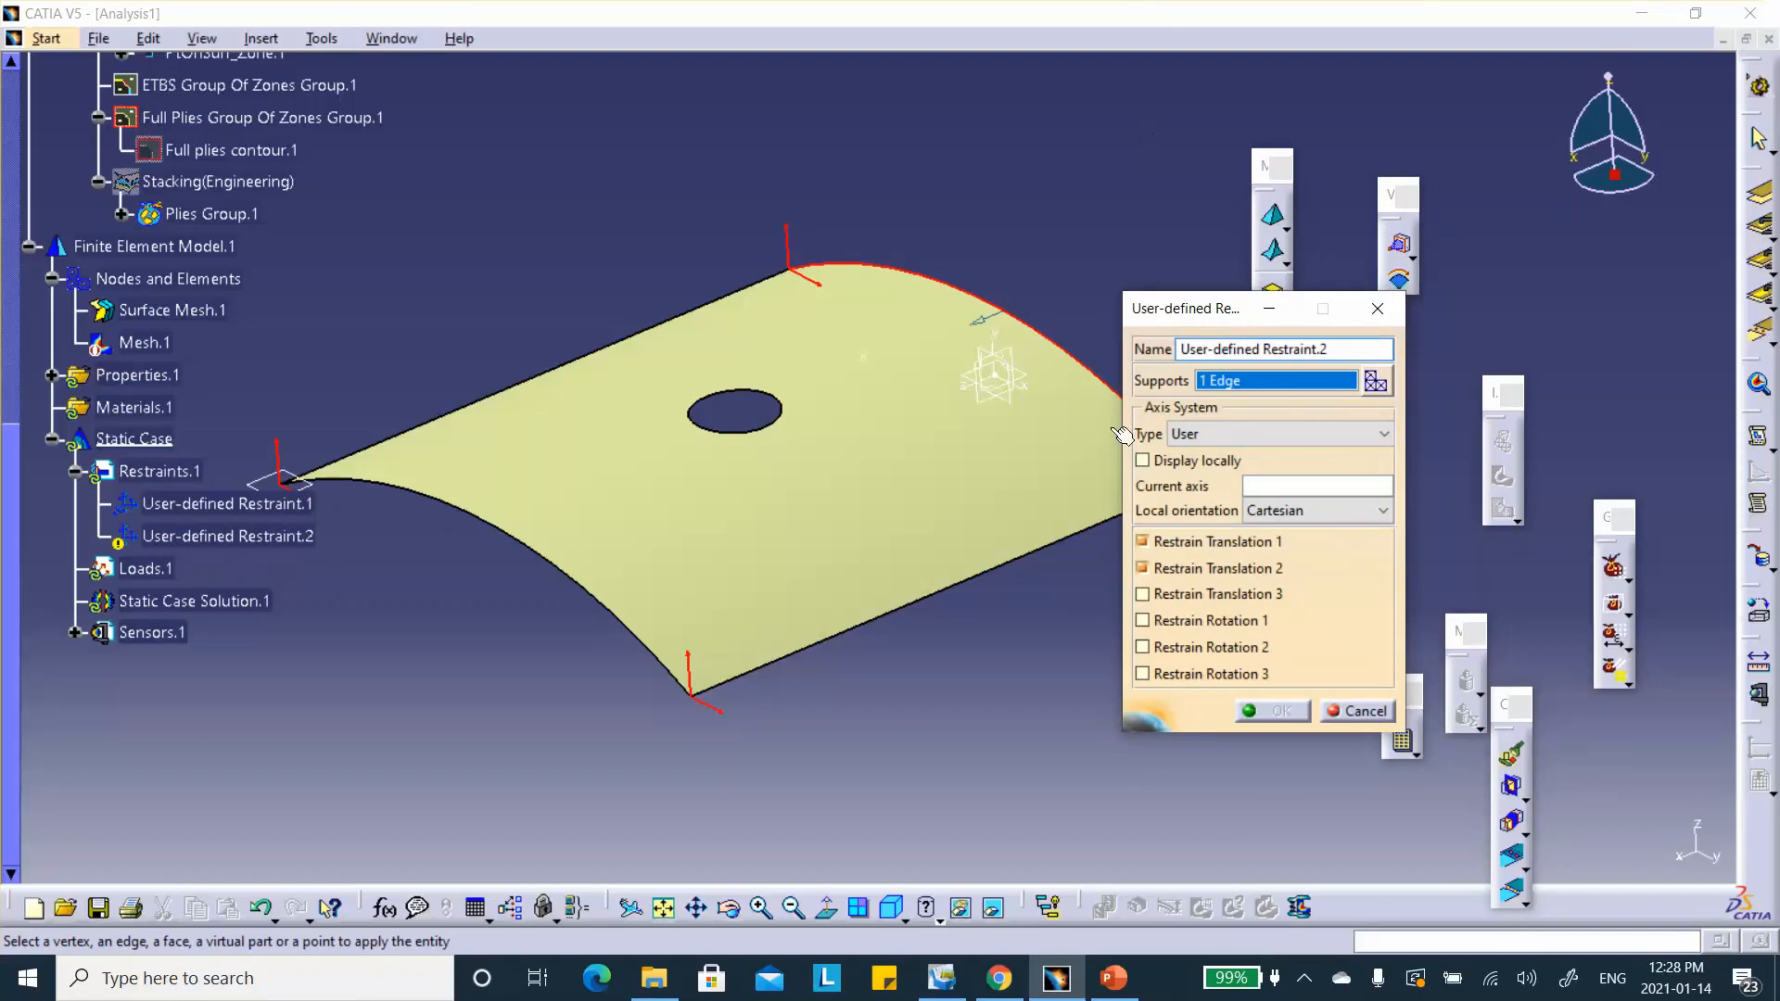
click(1144, 597)
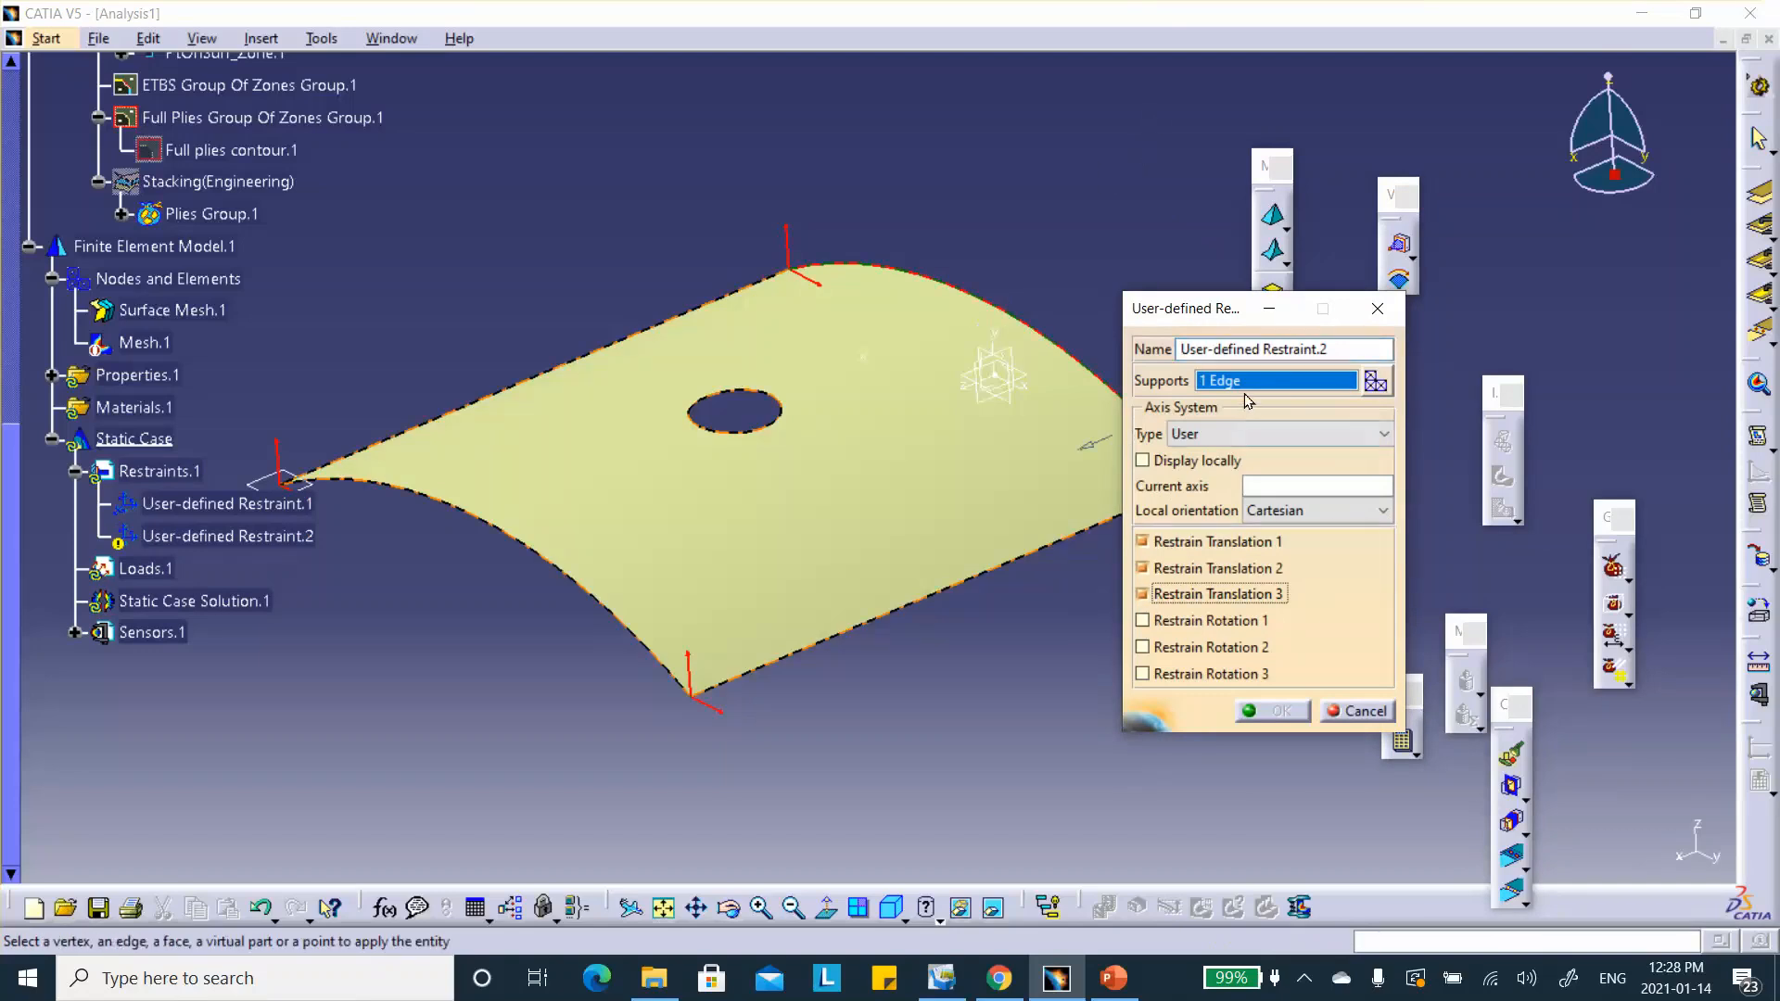
click(1315, 511)
click(1315, 510)
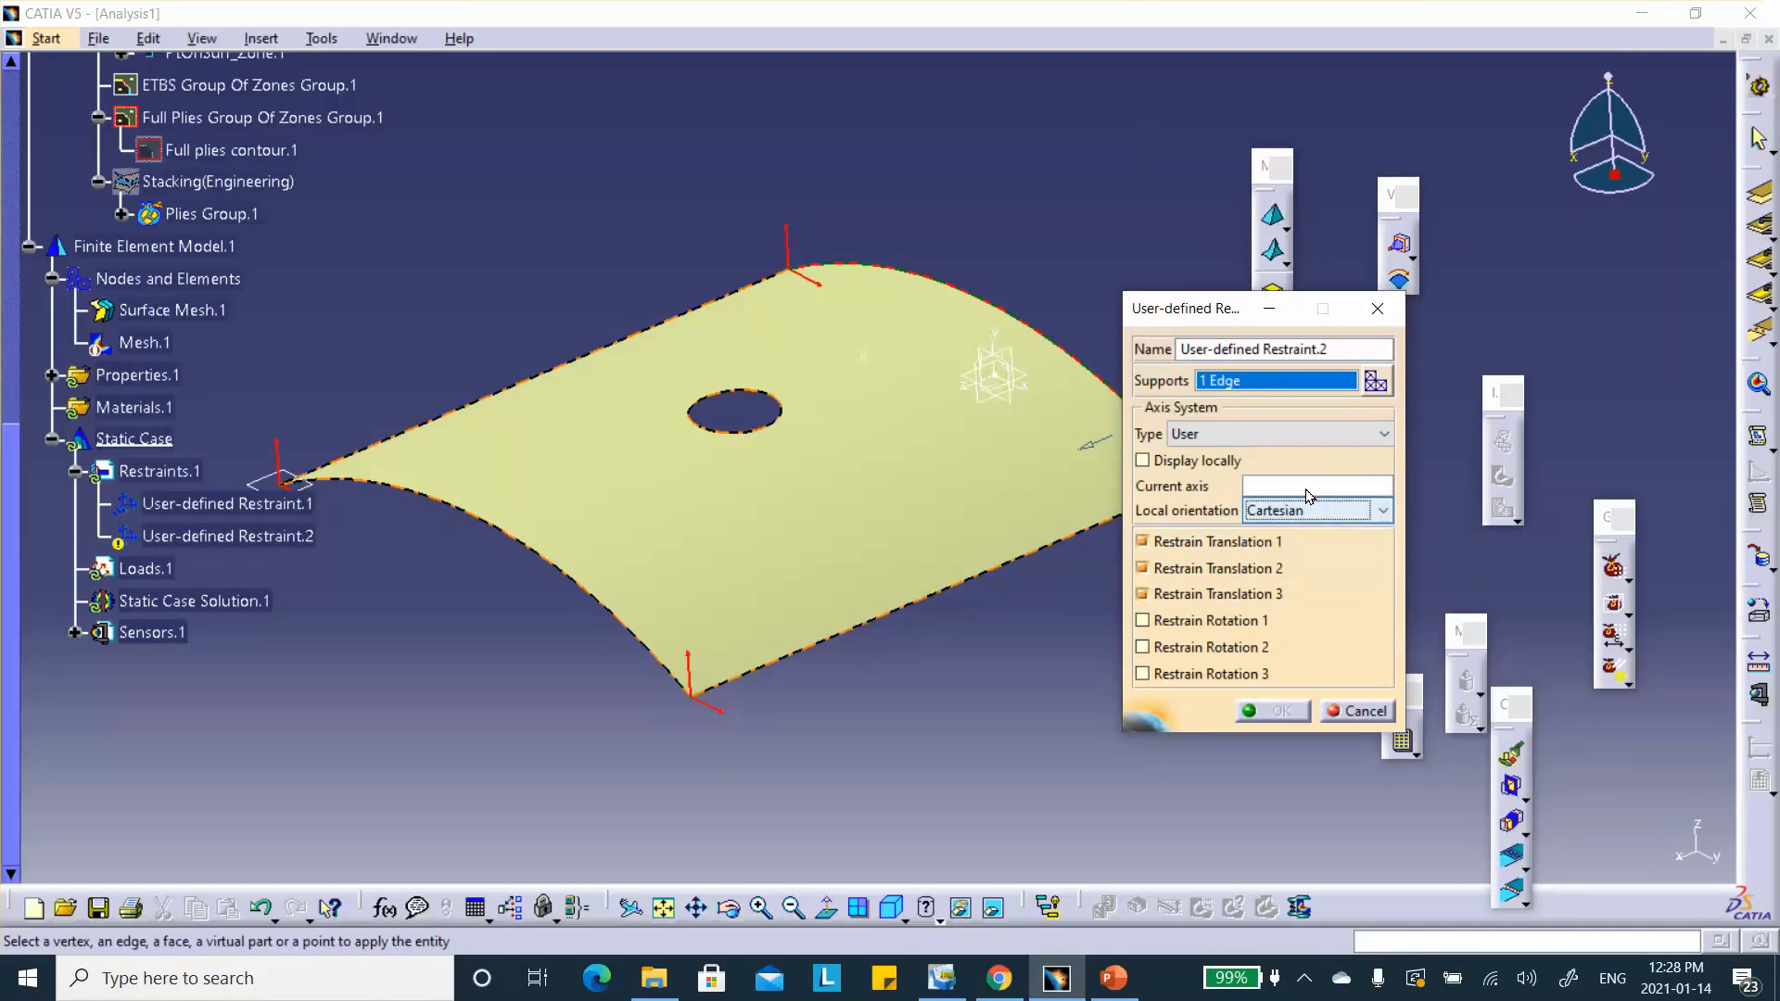
click(1310, 511)
click(1303, 492)
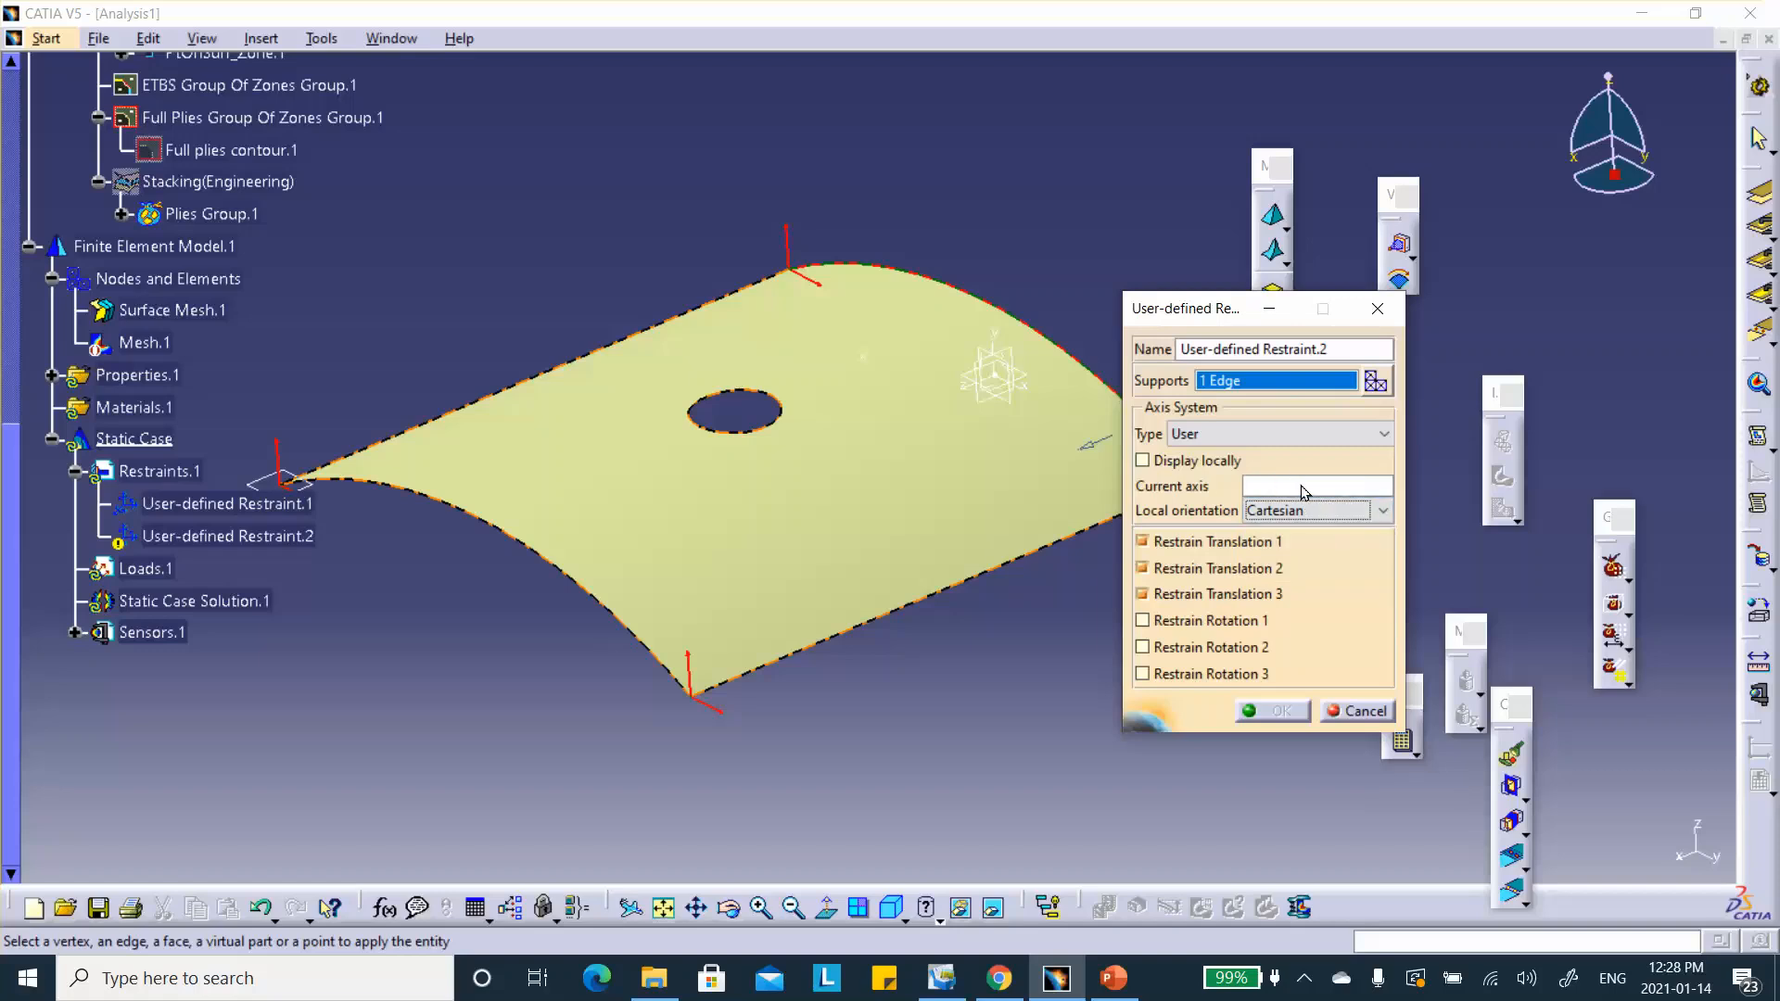
click(1302, 483)
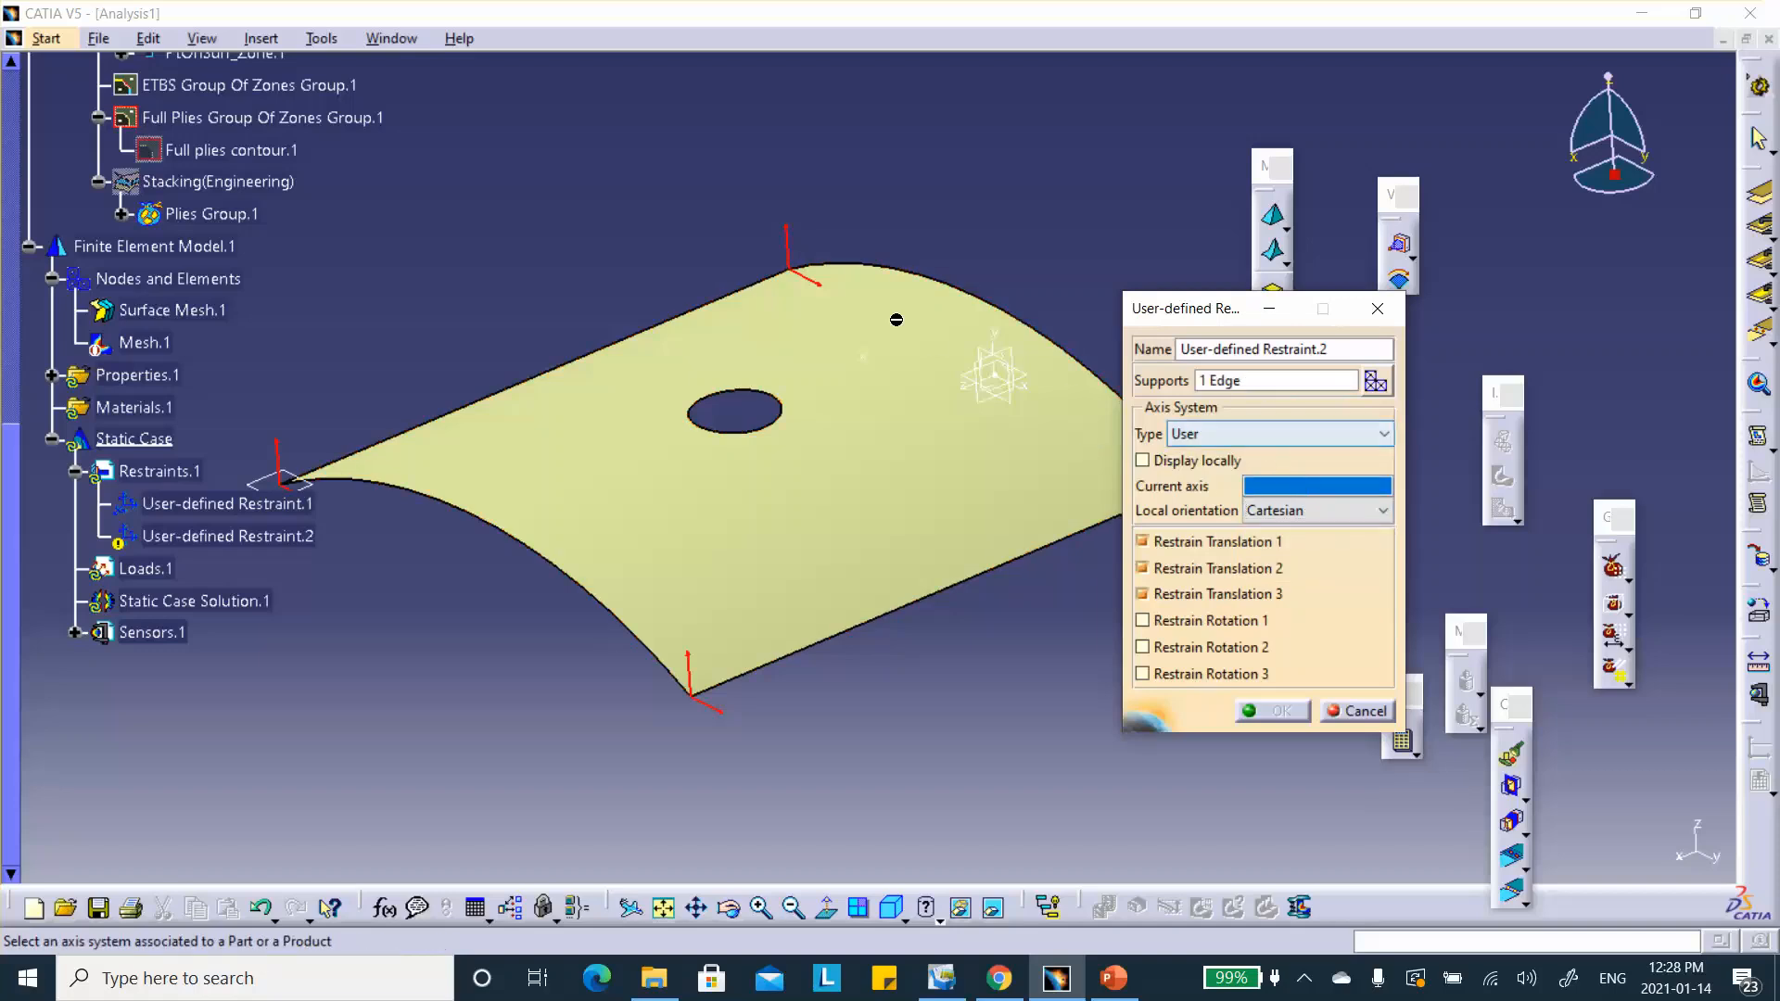
click(1008, 345)
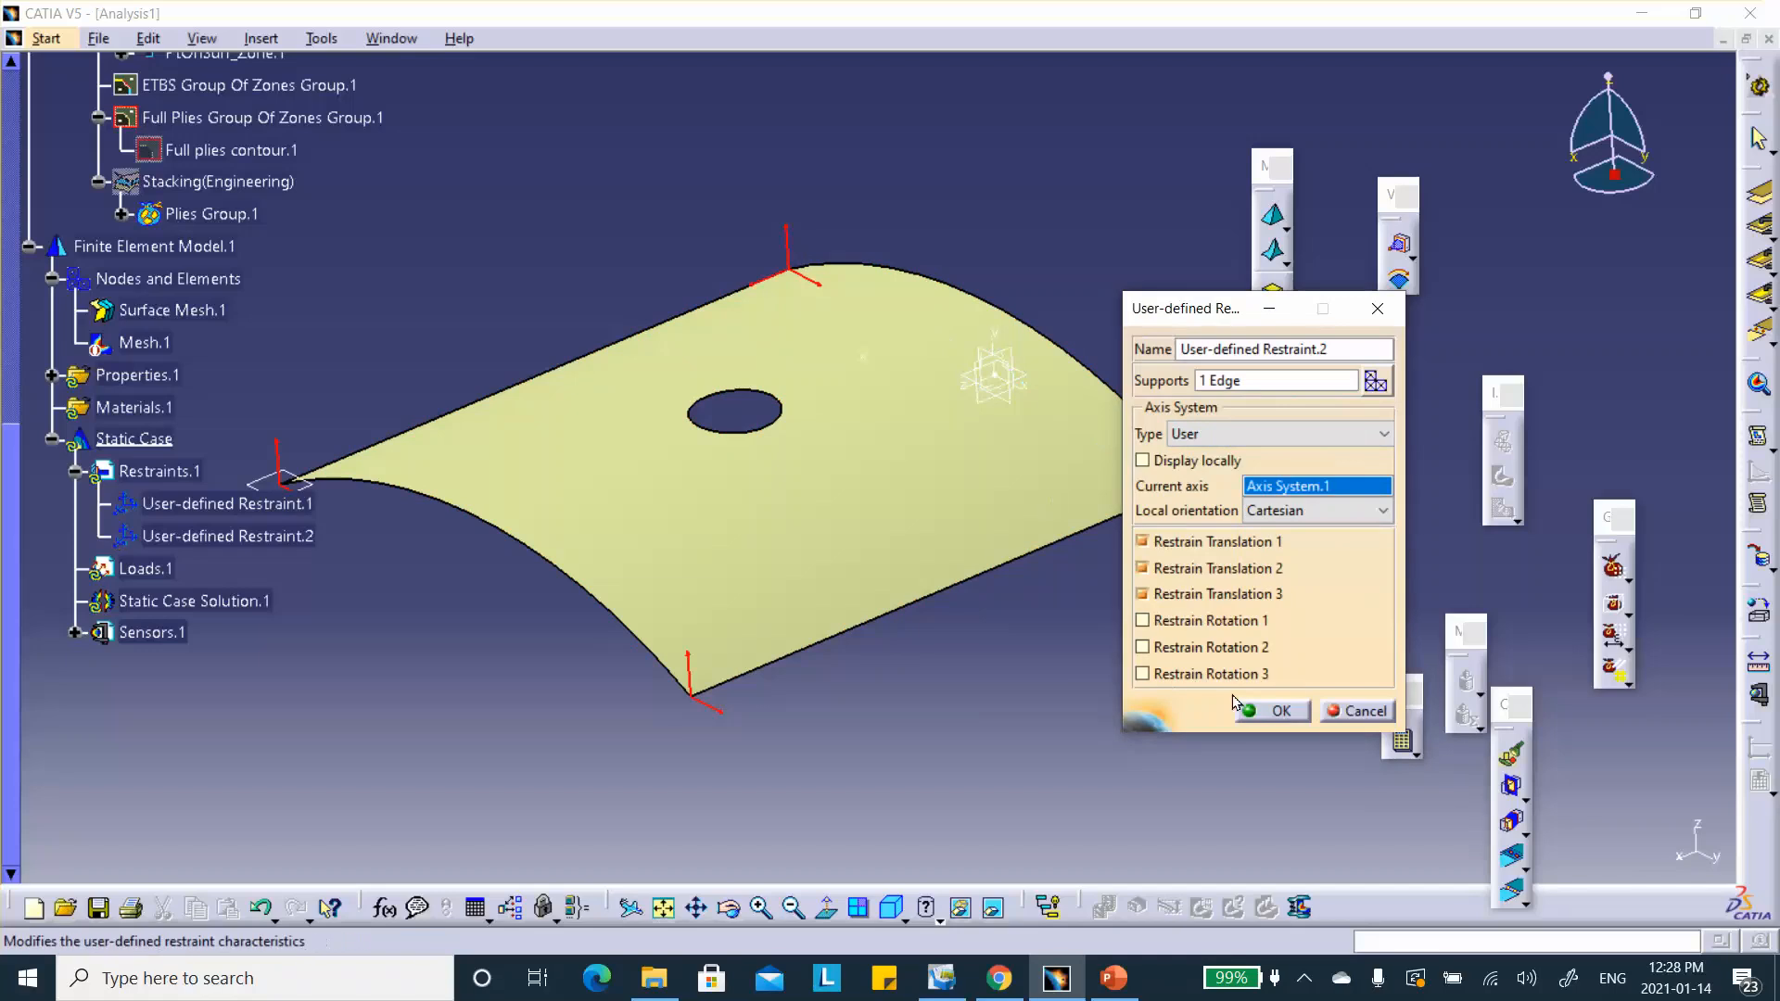
click(1279, 712)
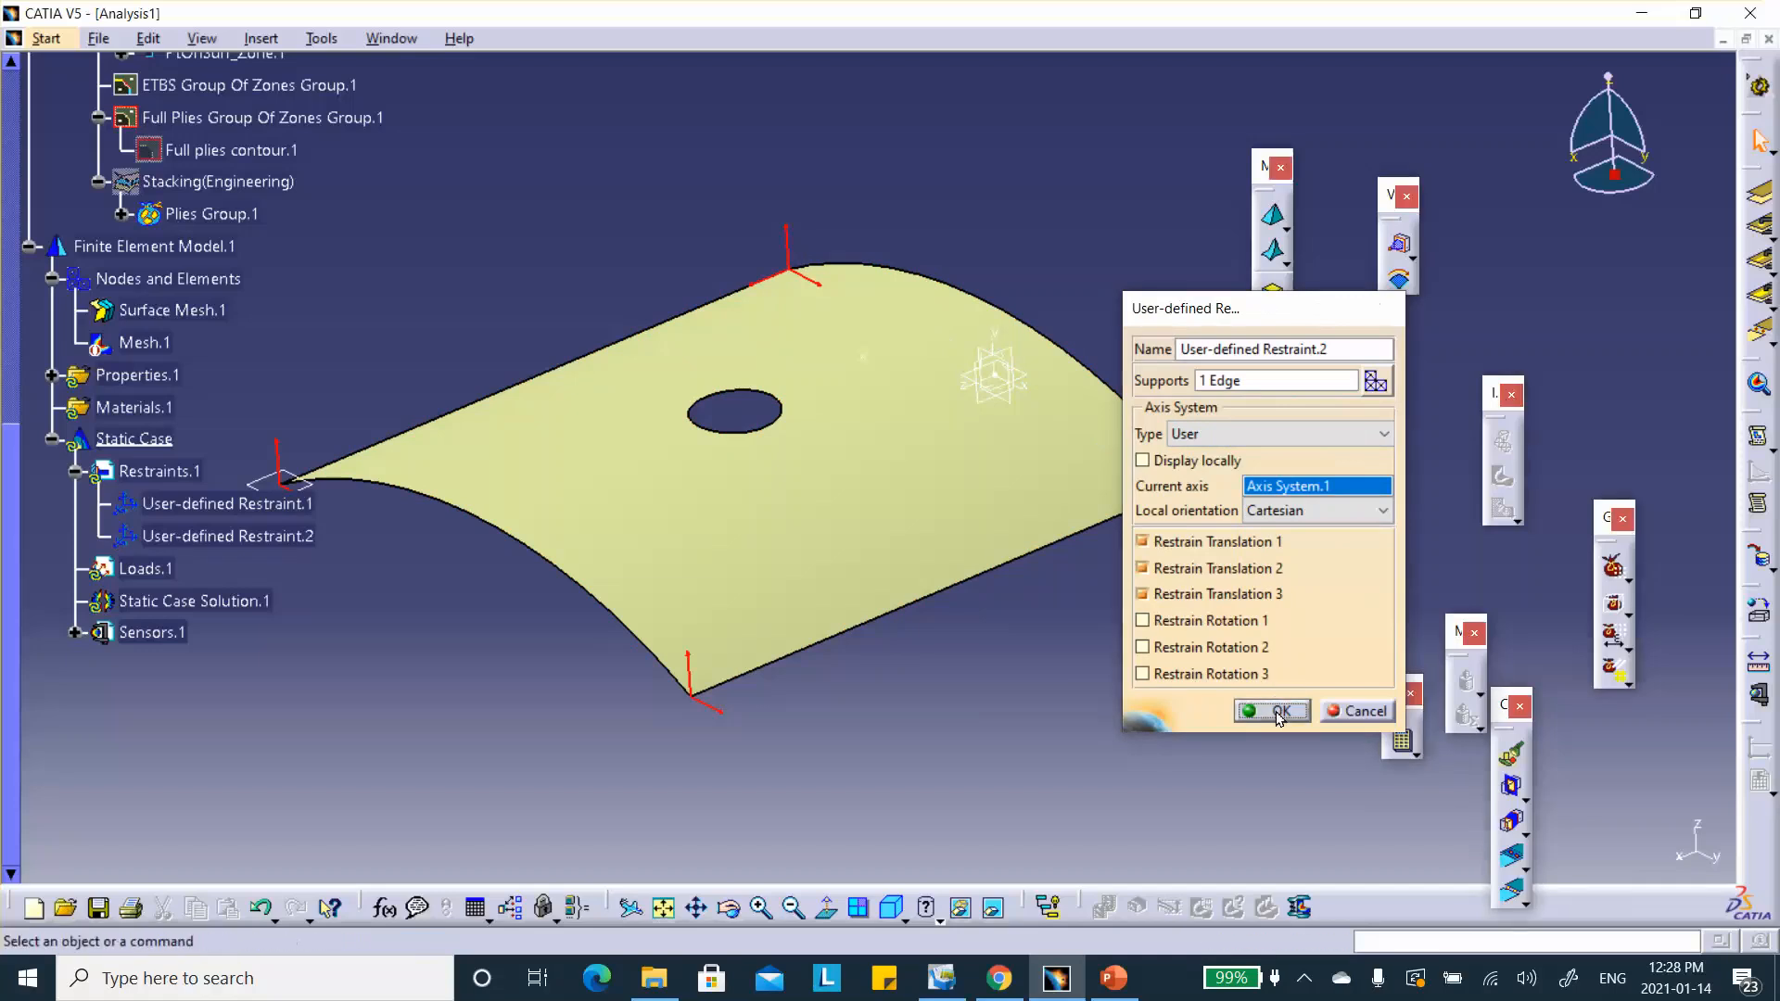
Switch to PowerPoint, change the subscript of the load label on slide 2 to Z, and return to CATIA.
click(1114, 978)
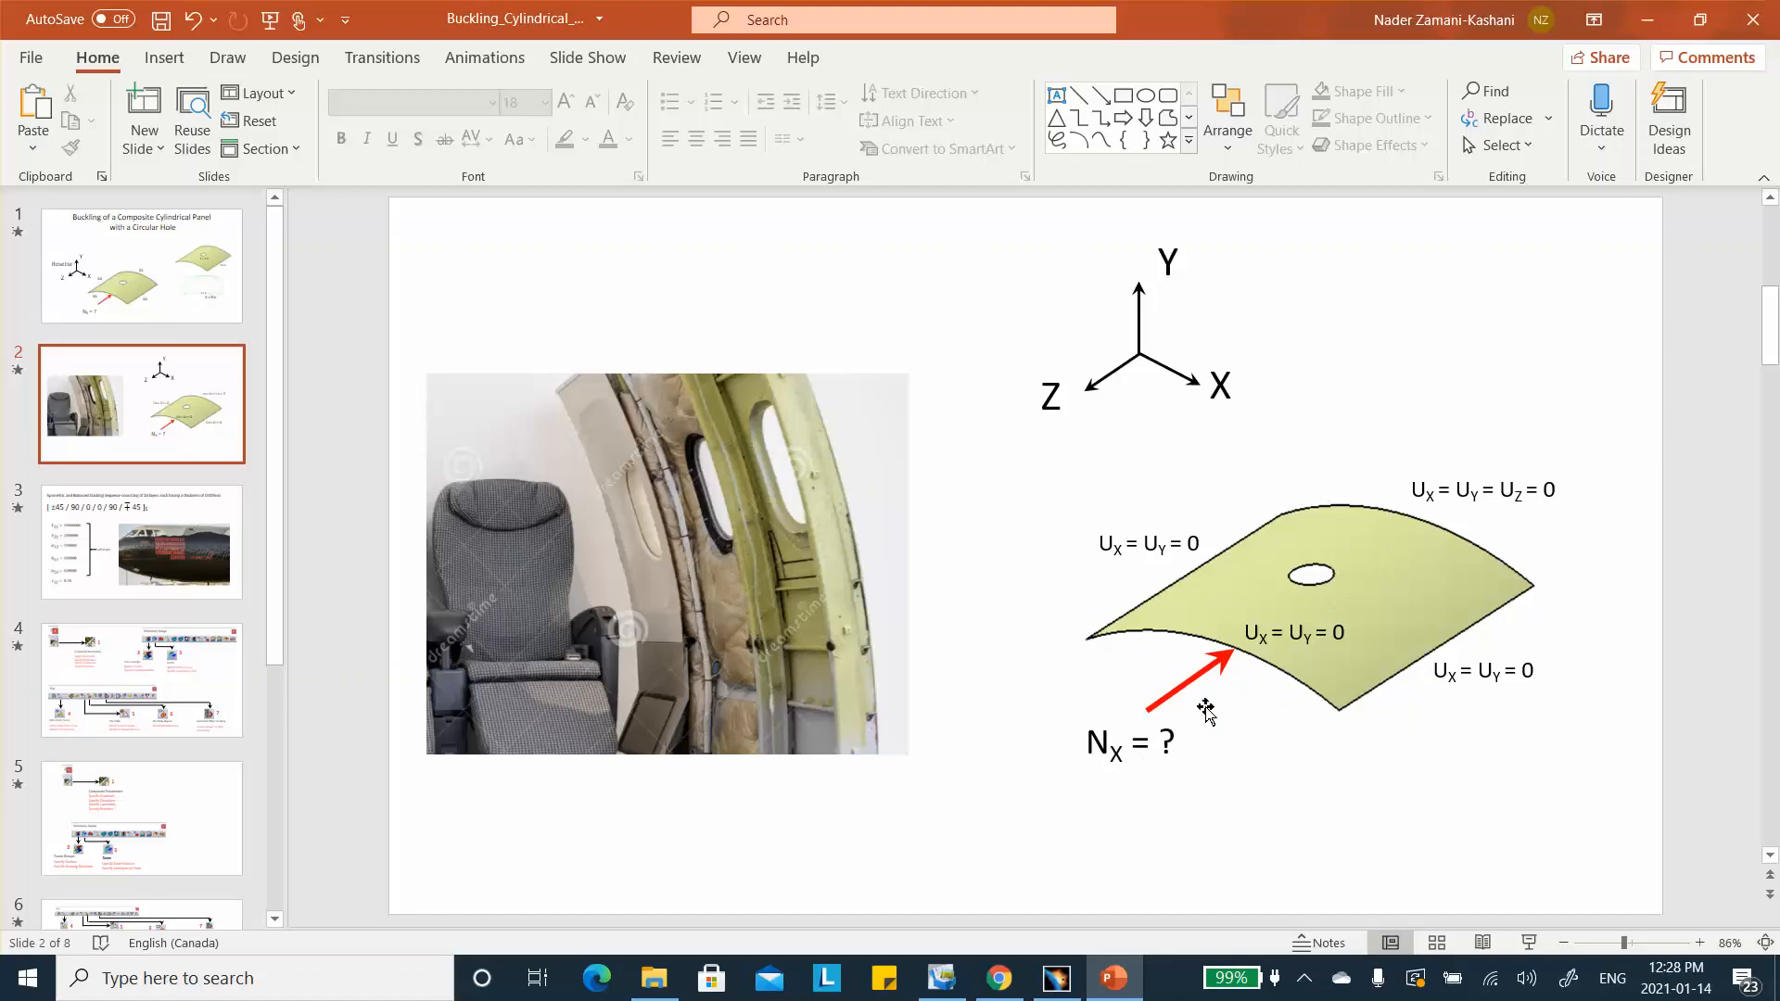
click(1119, 756)
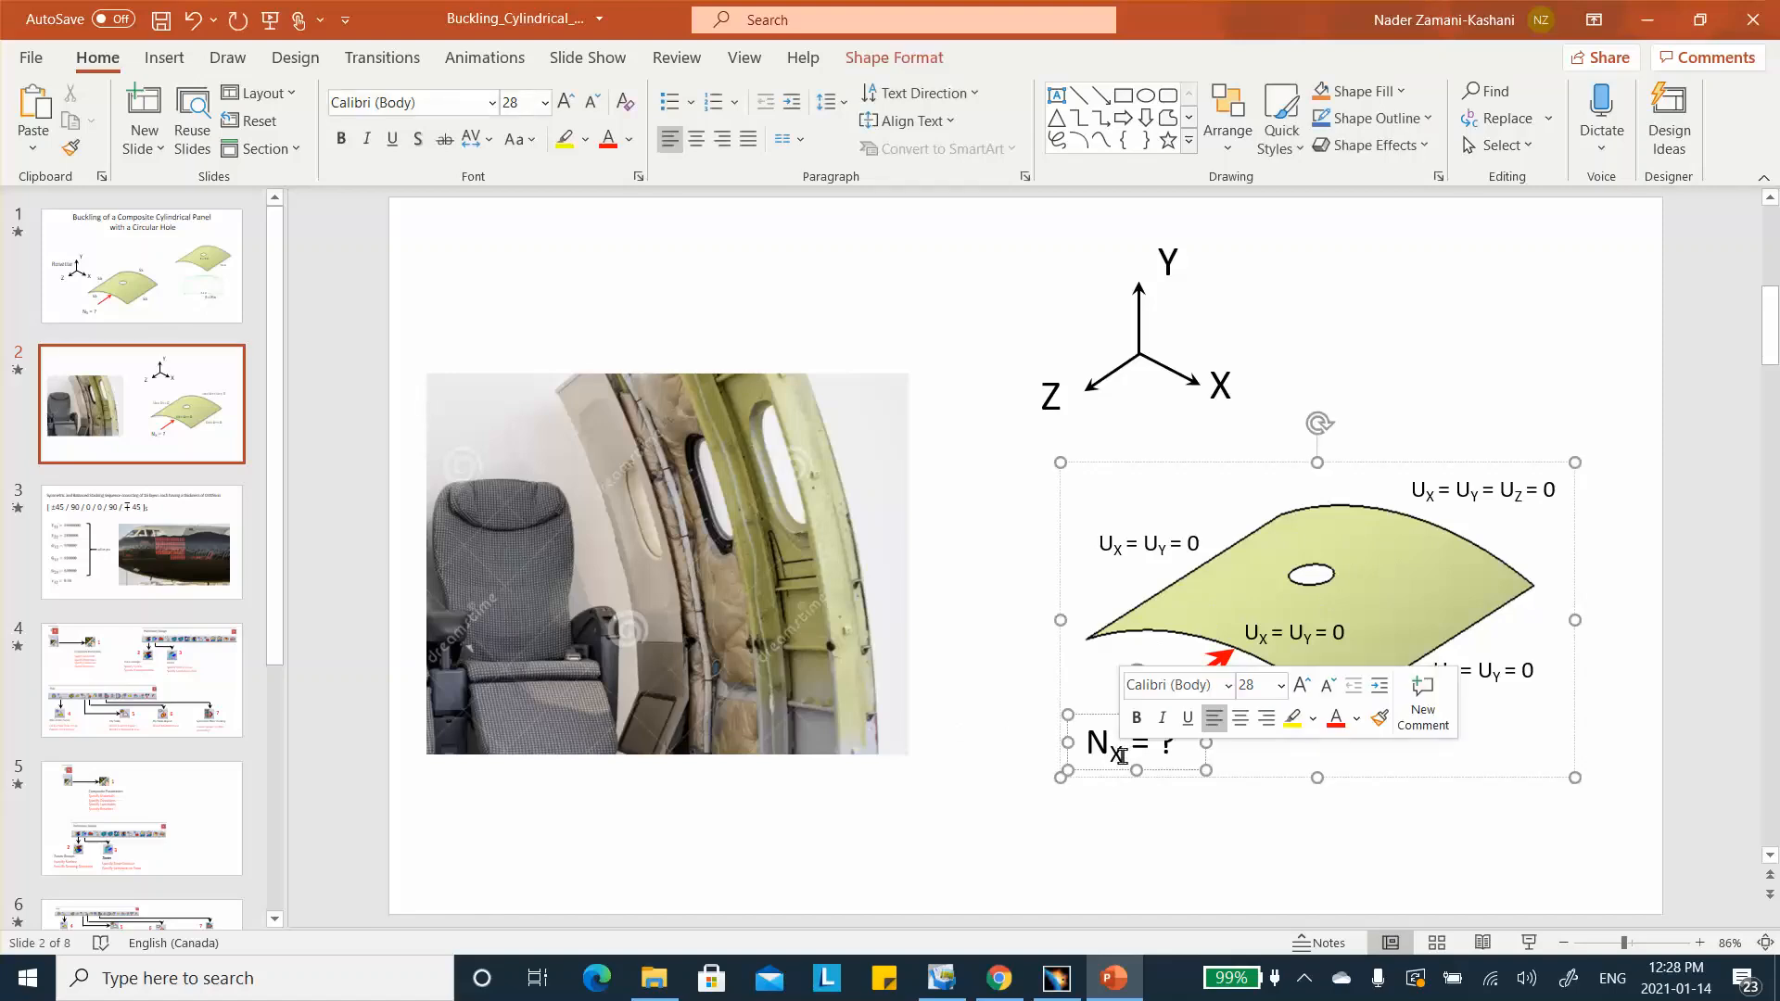
click(1122, 747)
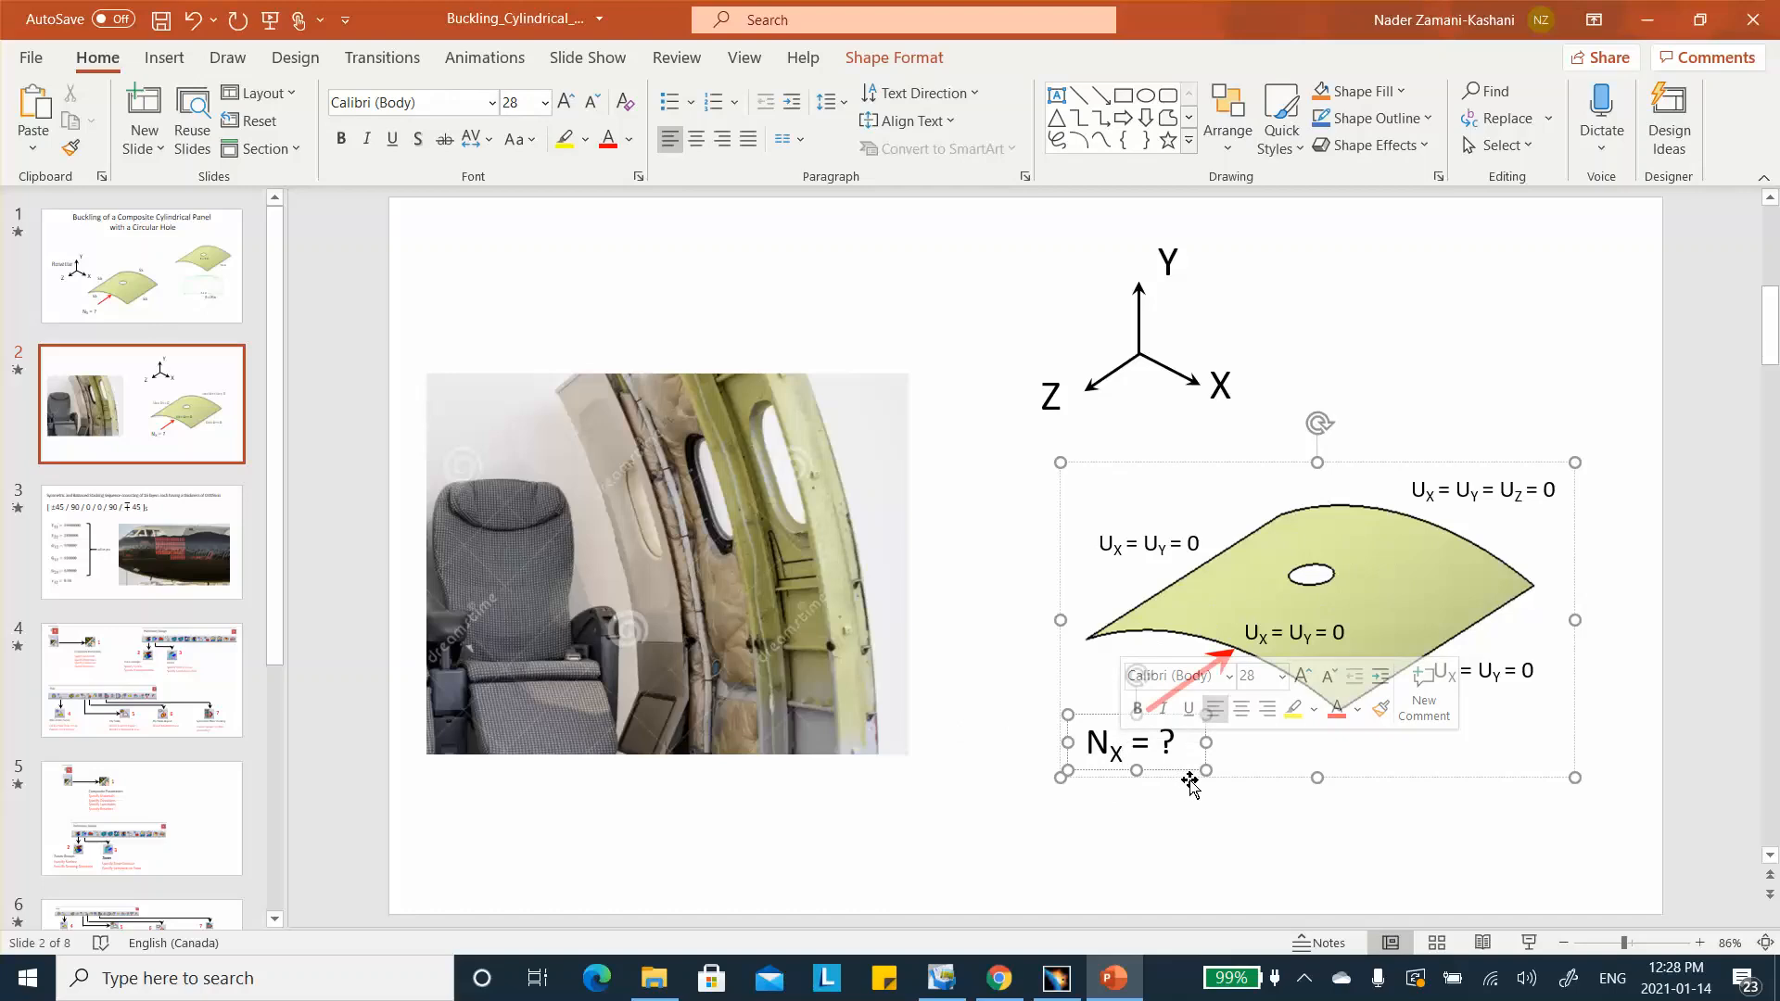
key(BackSpace)
text(Z)
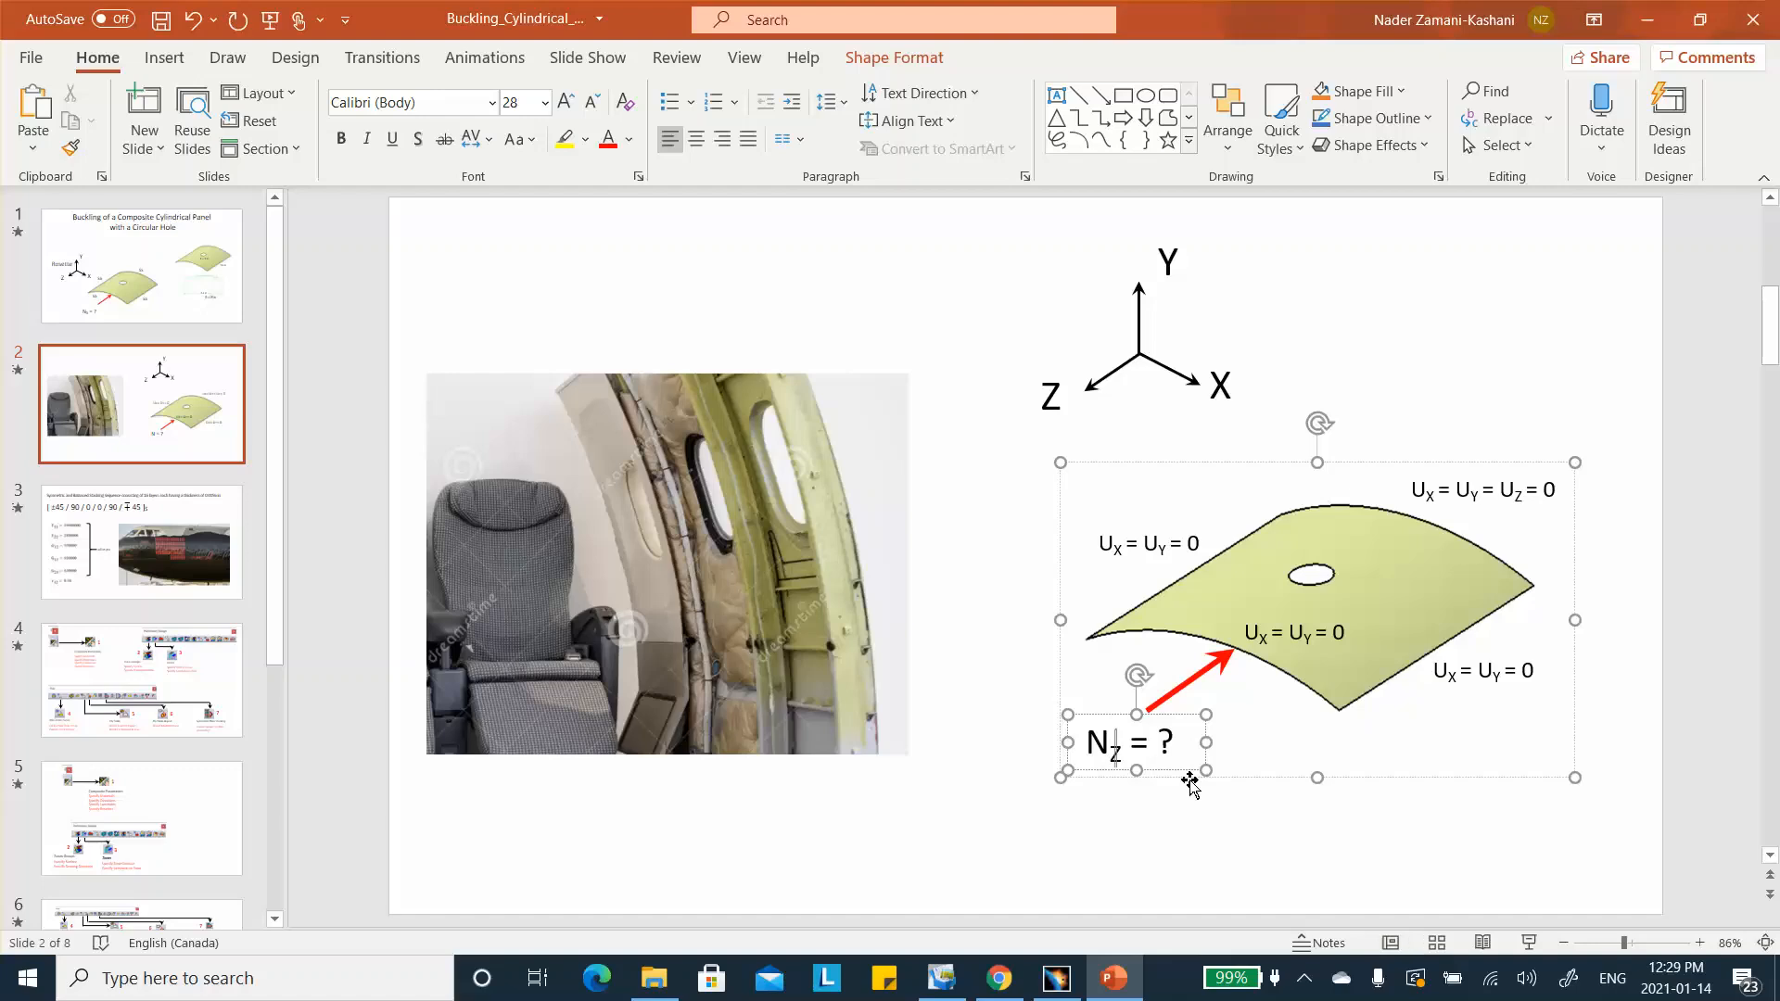
click(1215, 825)
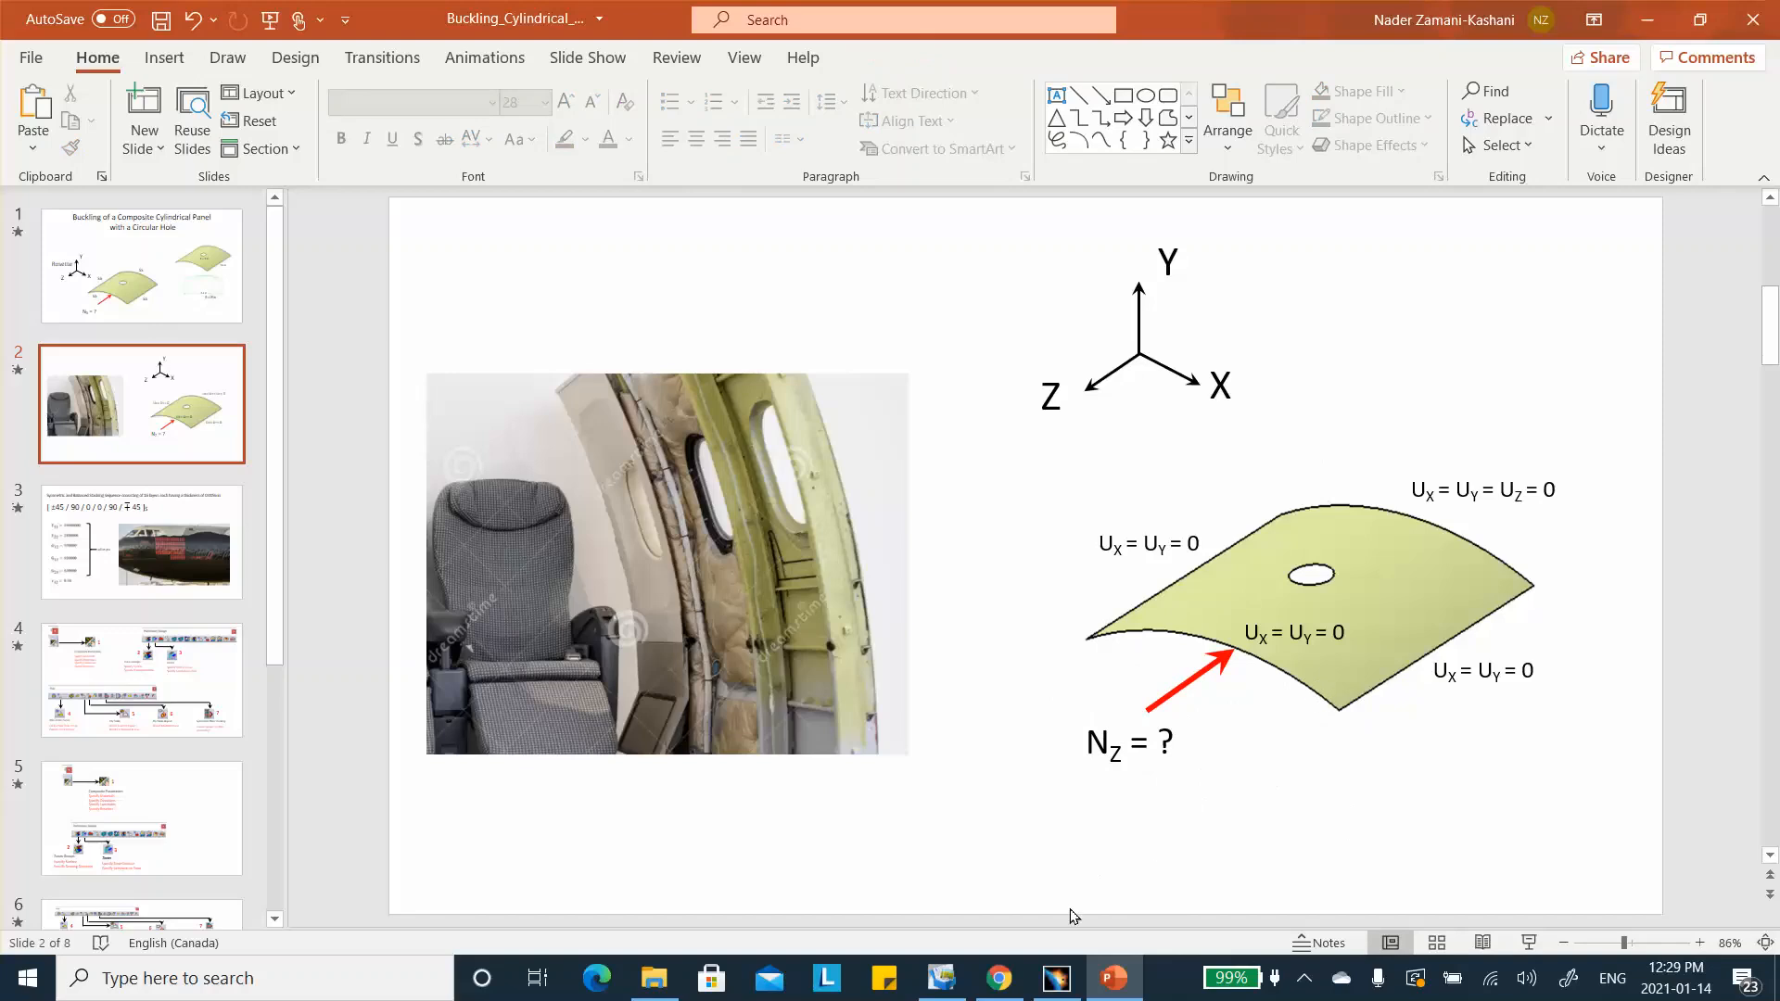
click(1080, 979)
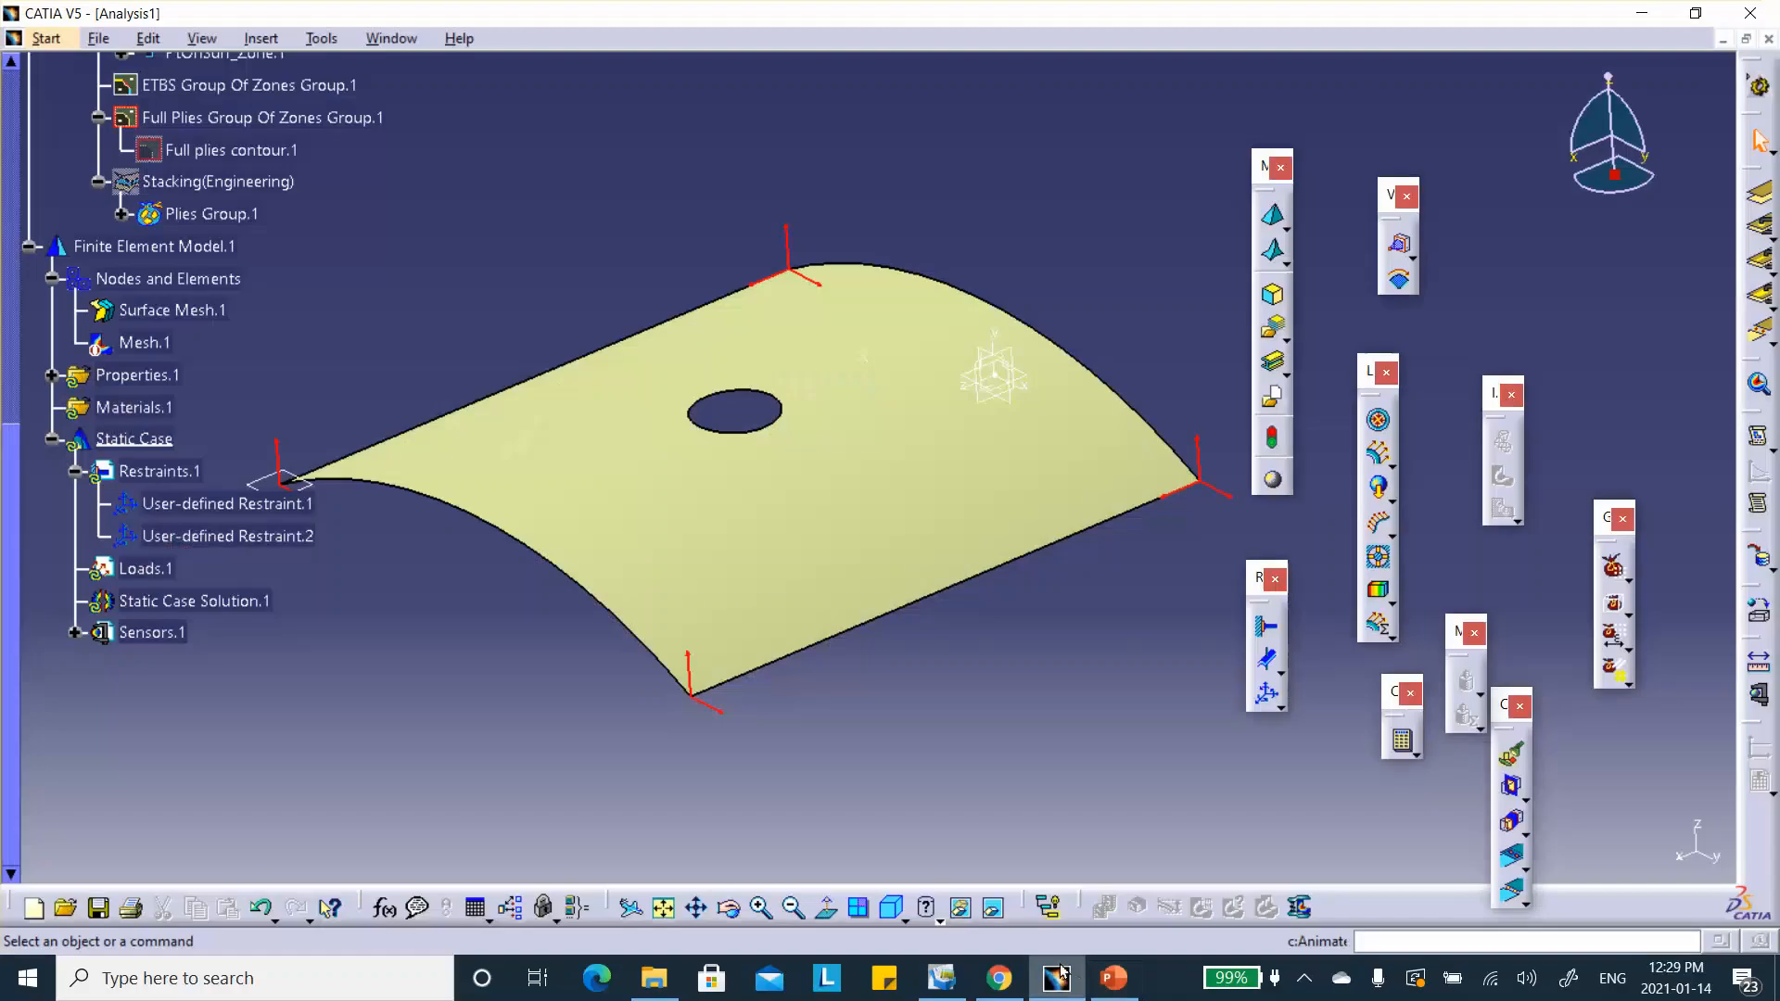
Apply a user-defined restraint blocking translations 1 and 2 on the front curved edge with Axis System.1 as User axis, and switch to PowerPoint.
click(1268, 697)
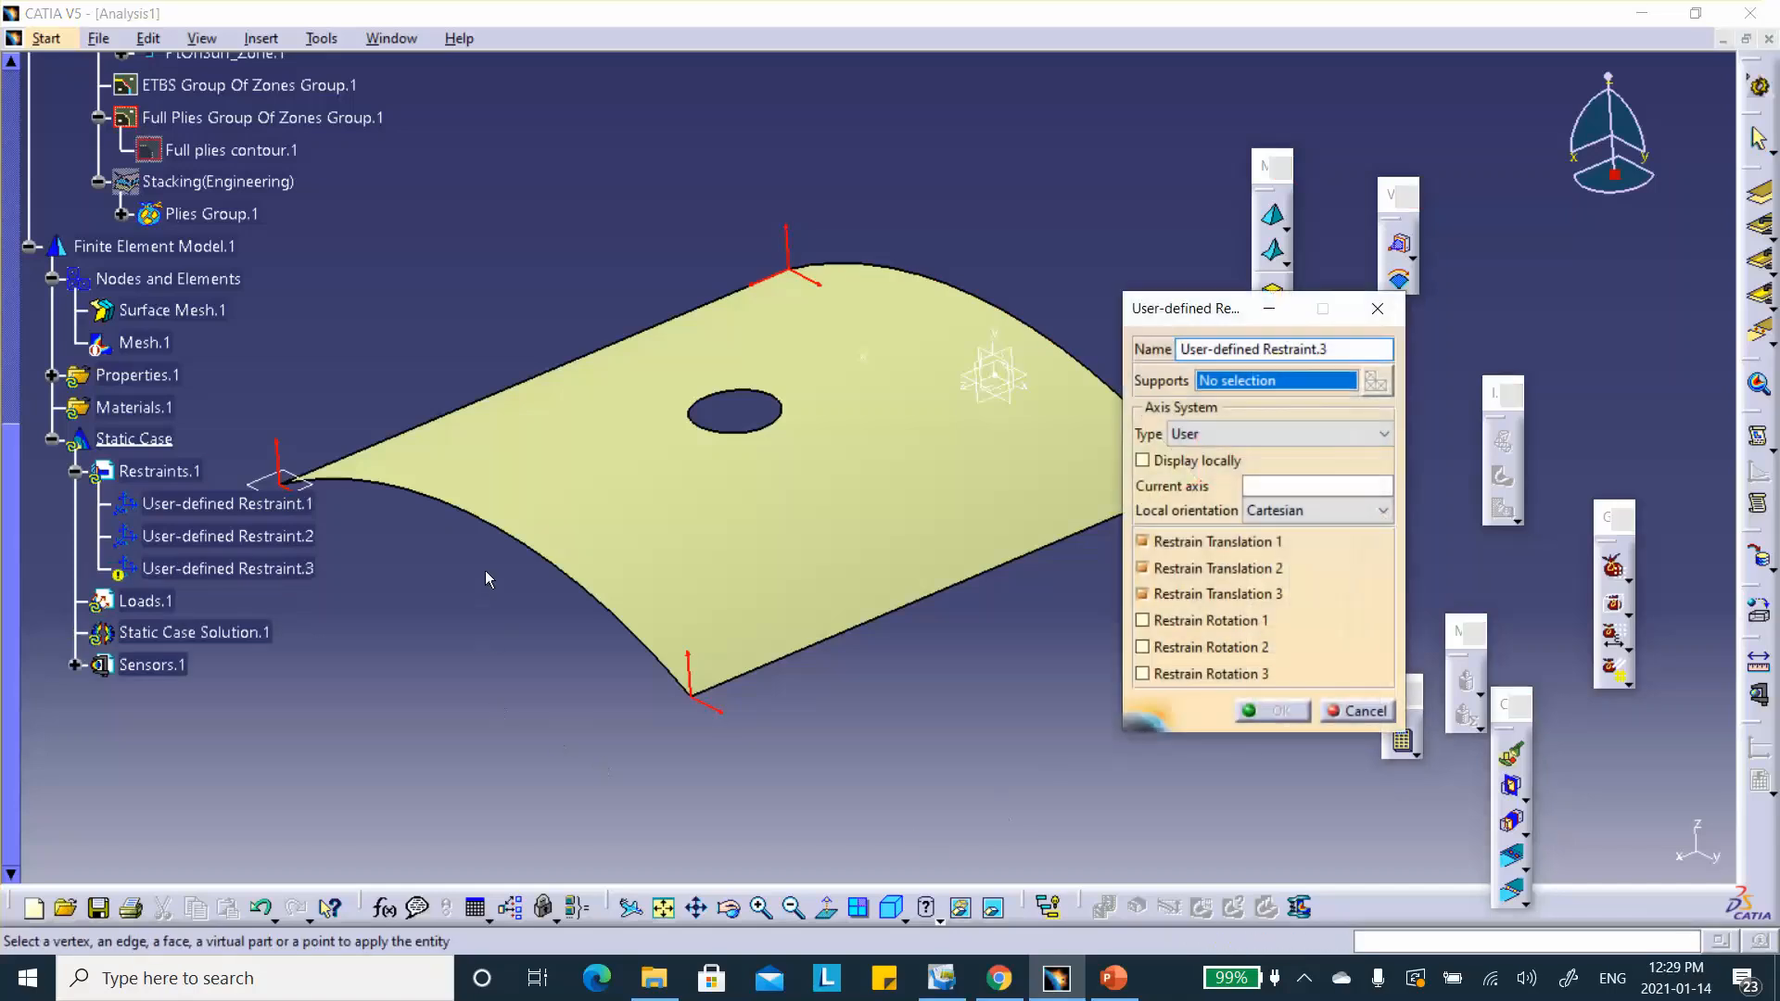
click(521, 547)
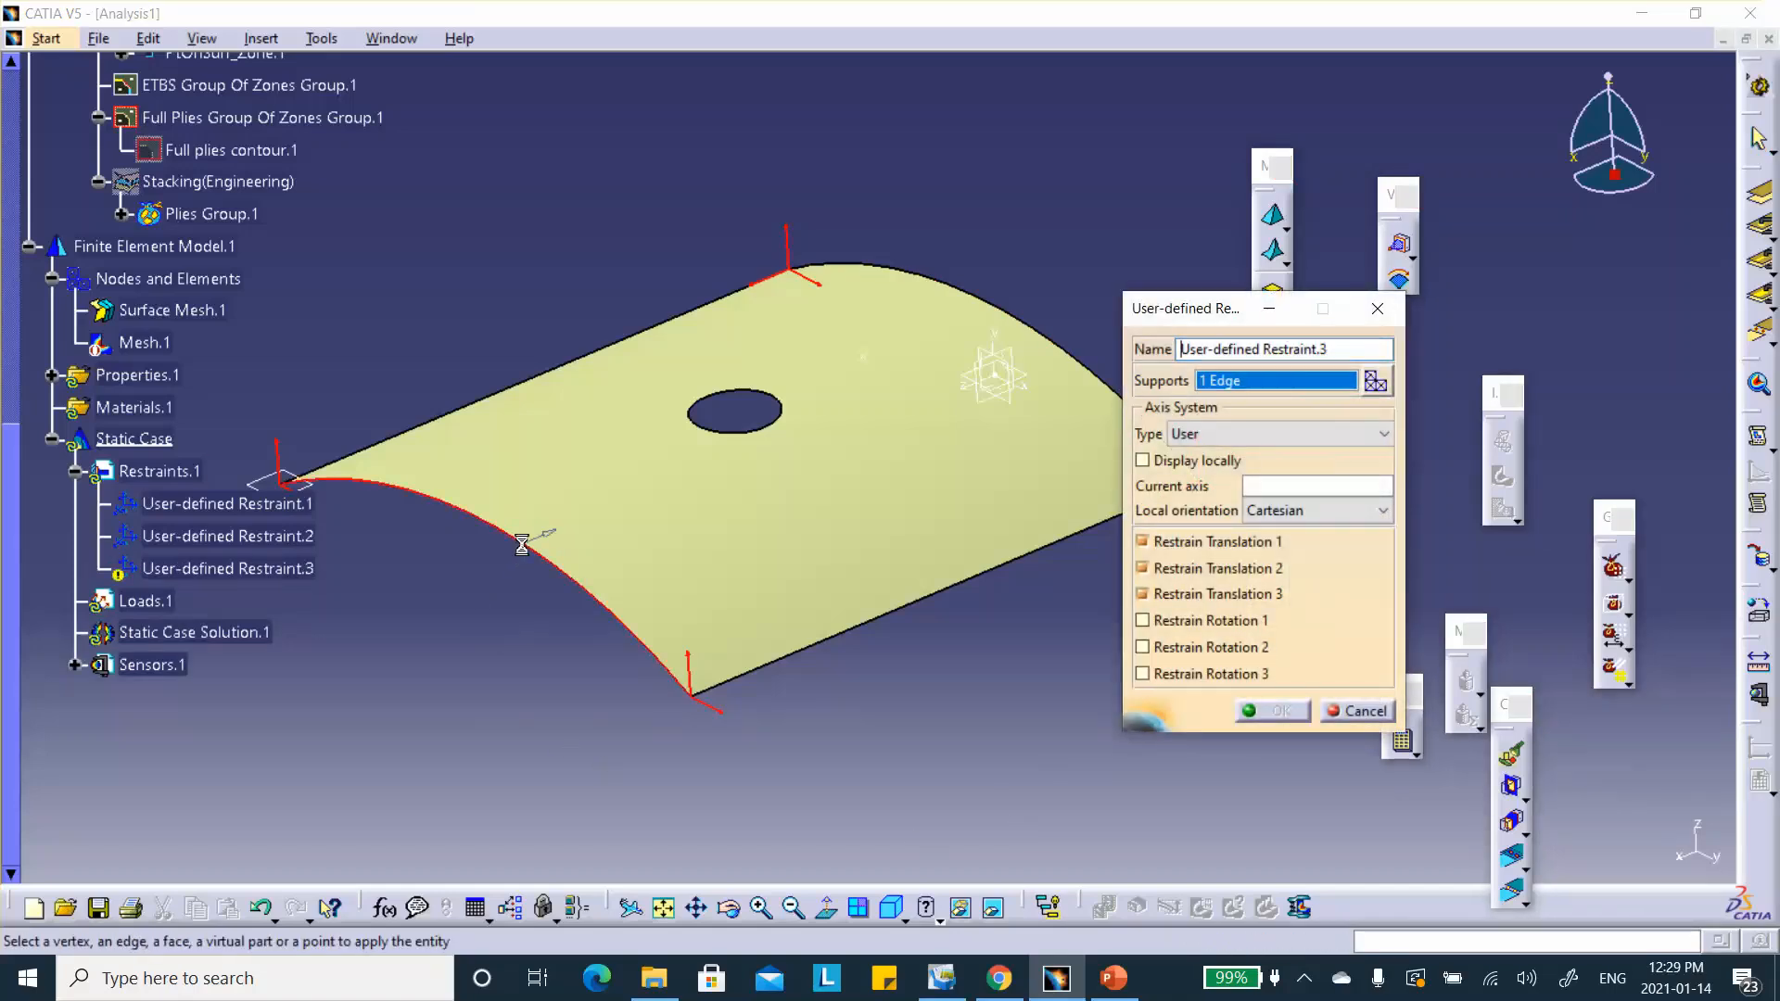
click(1144, 594)
click(1259, 487)
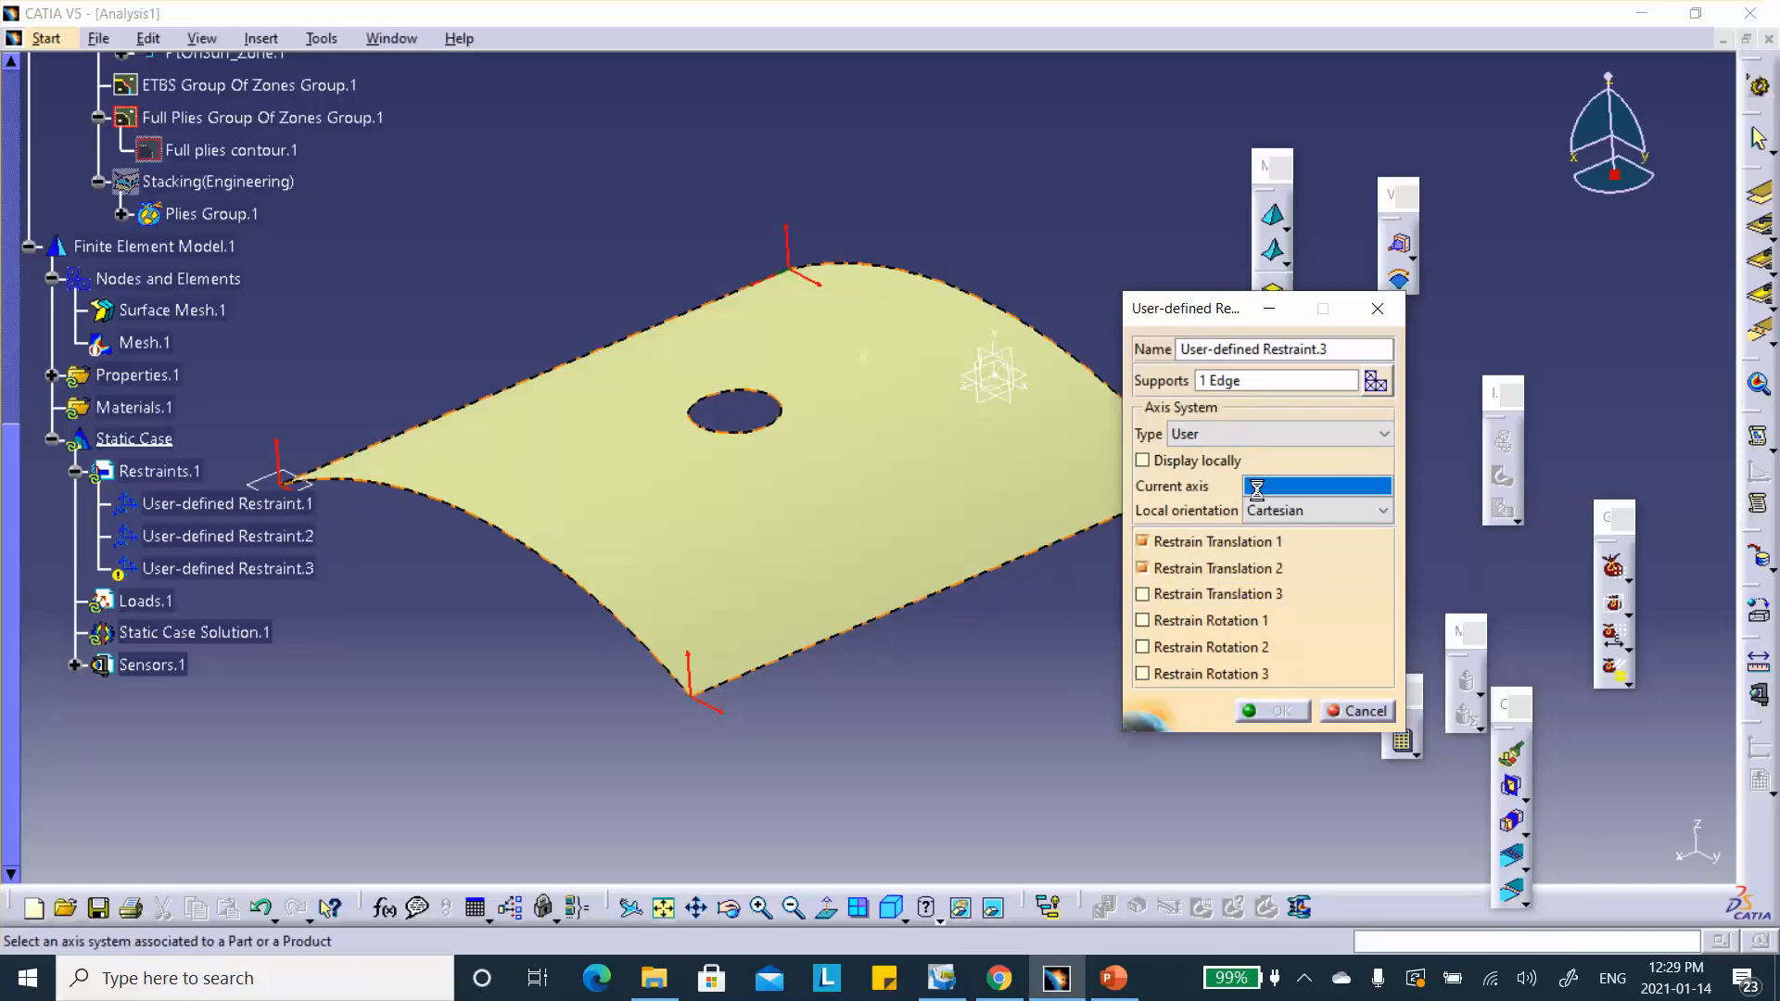
click(999, 352)
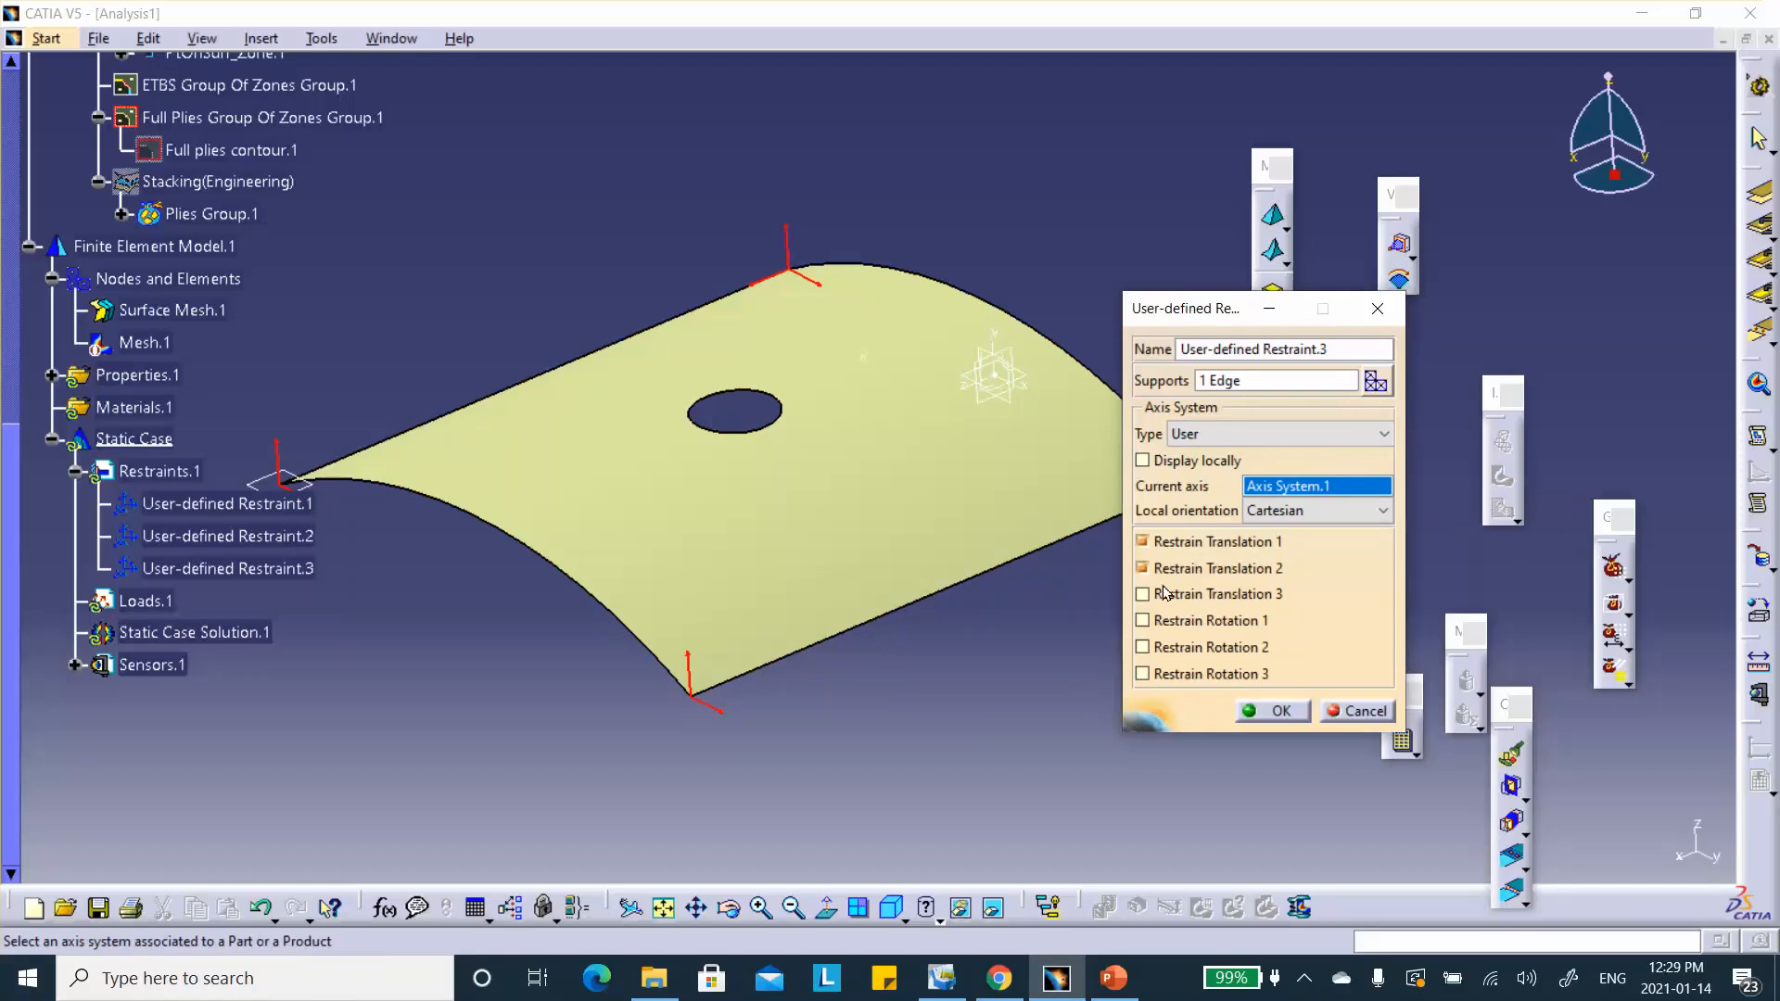
click(1275, 711)
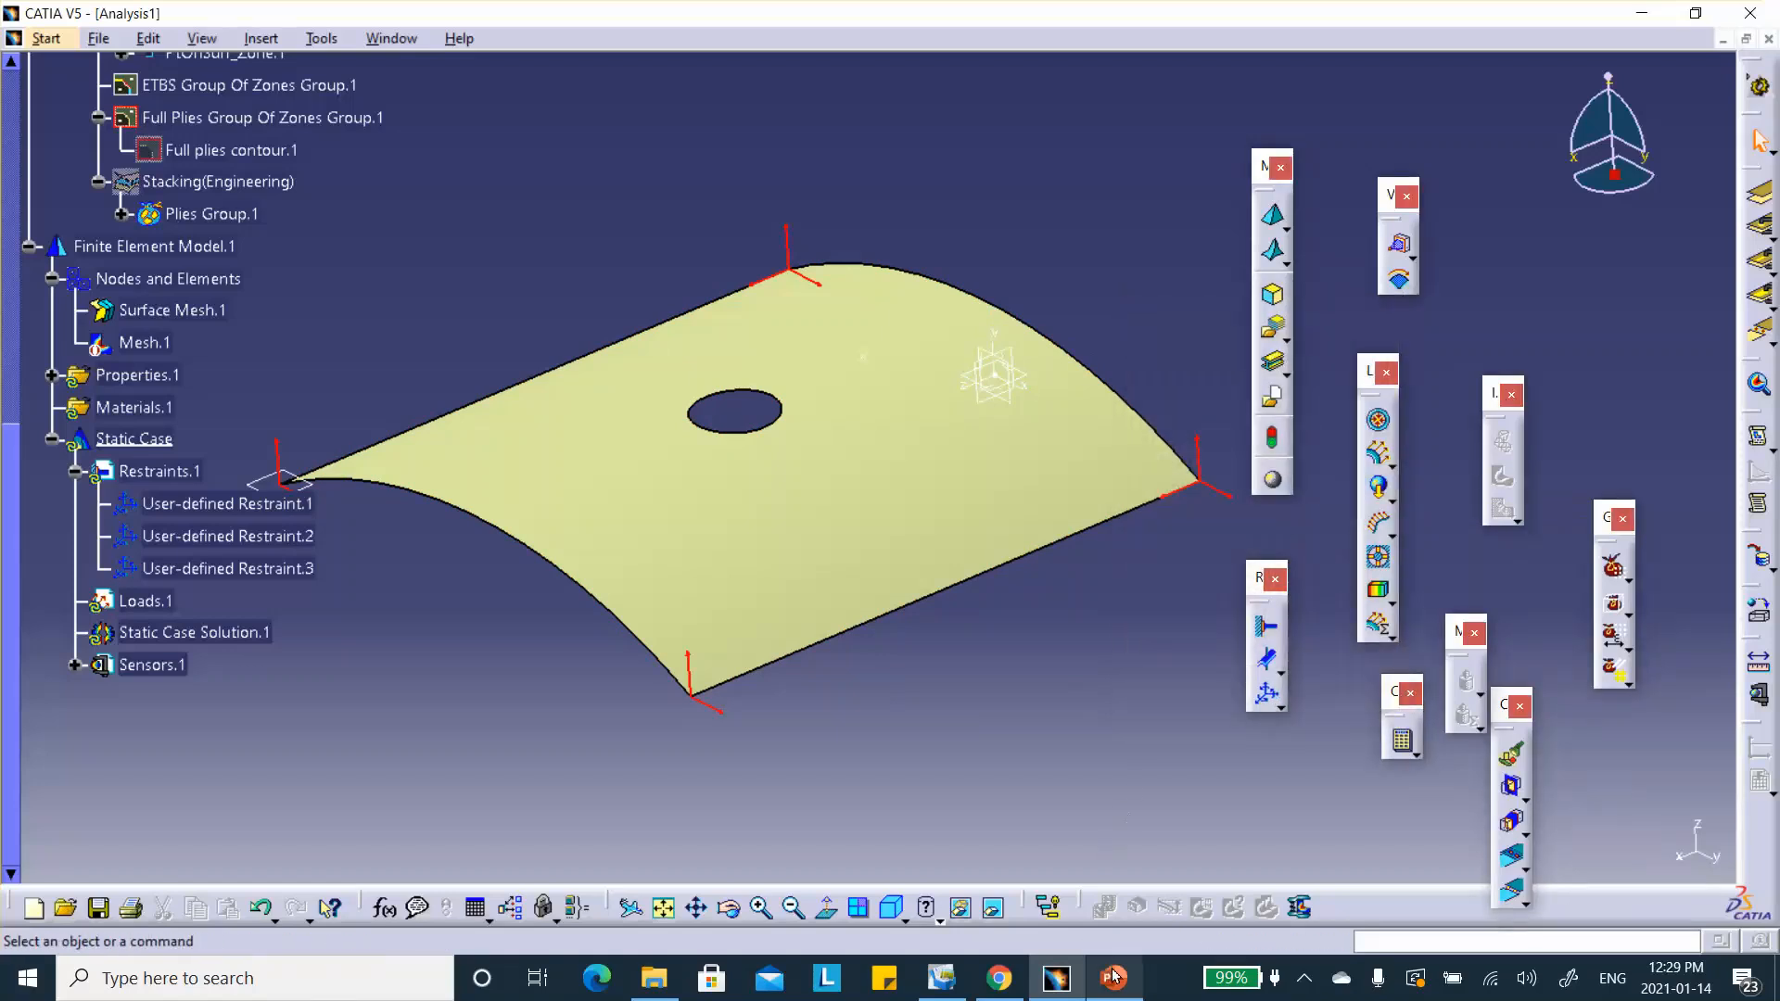
click(1110, 974)
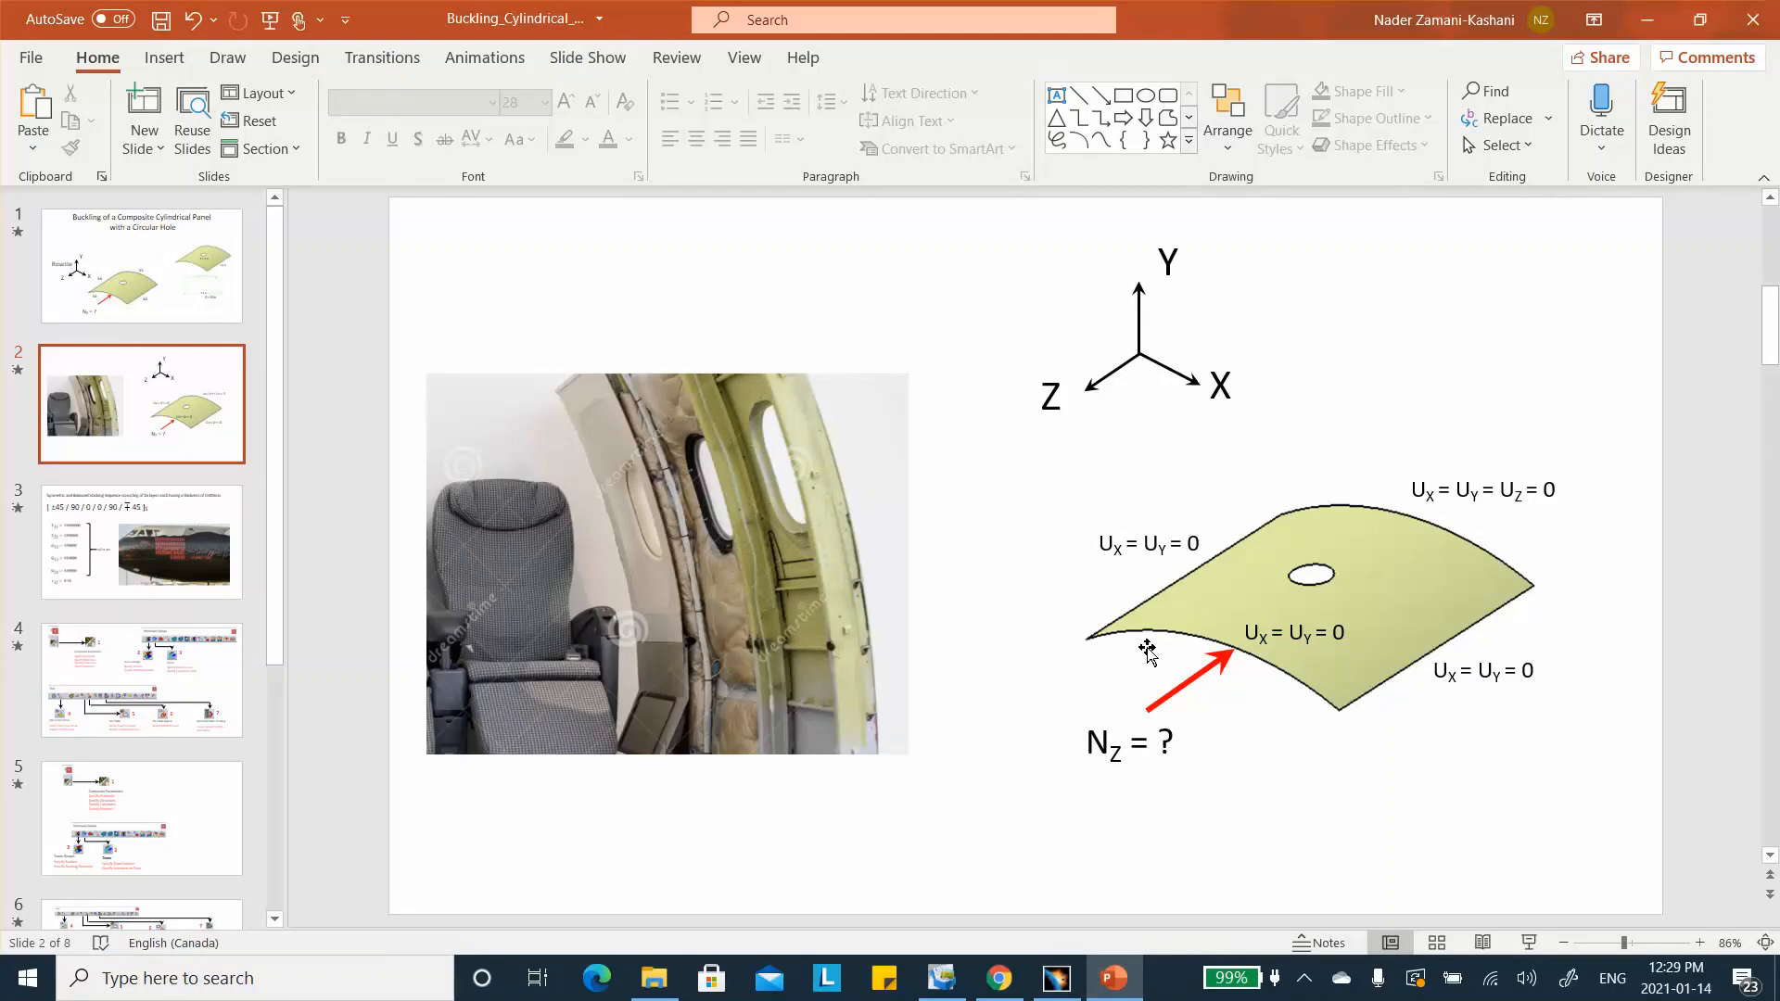
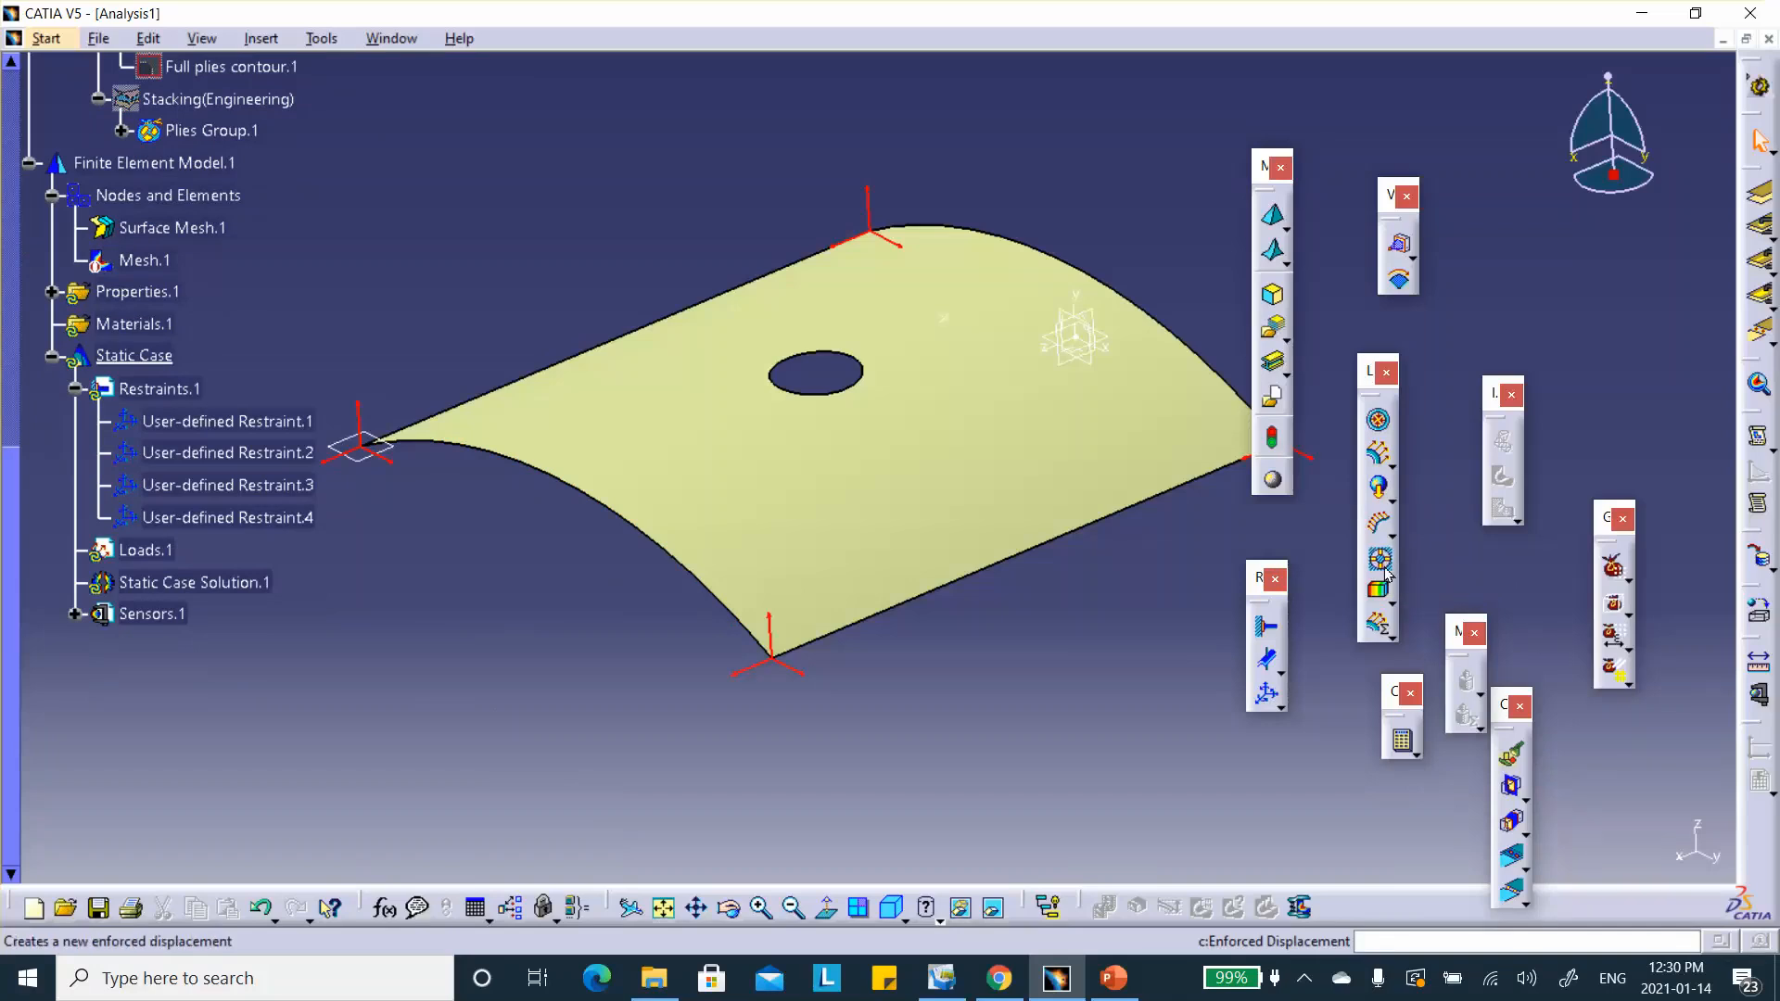
Start an enforced displacement, reset Translation 3 to 0 in and associate it with User-defined Restraint.4.
click(1378, 561)
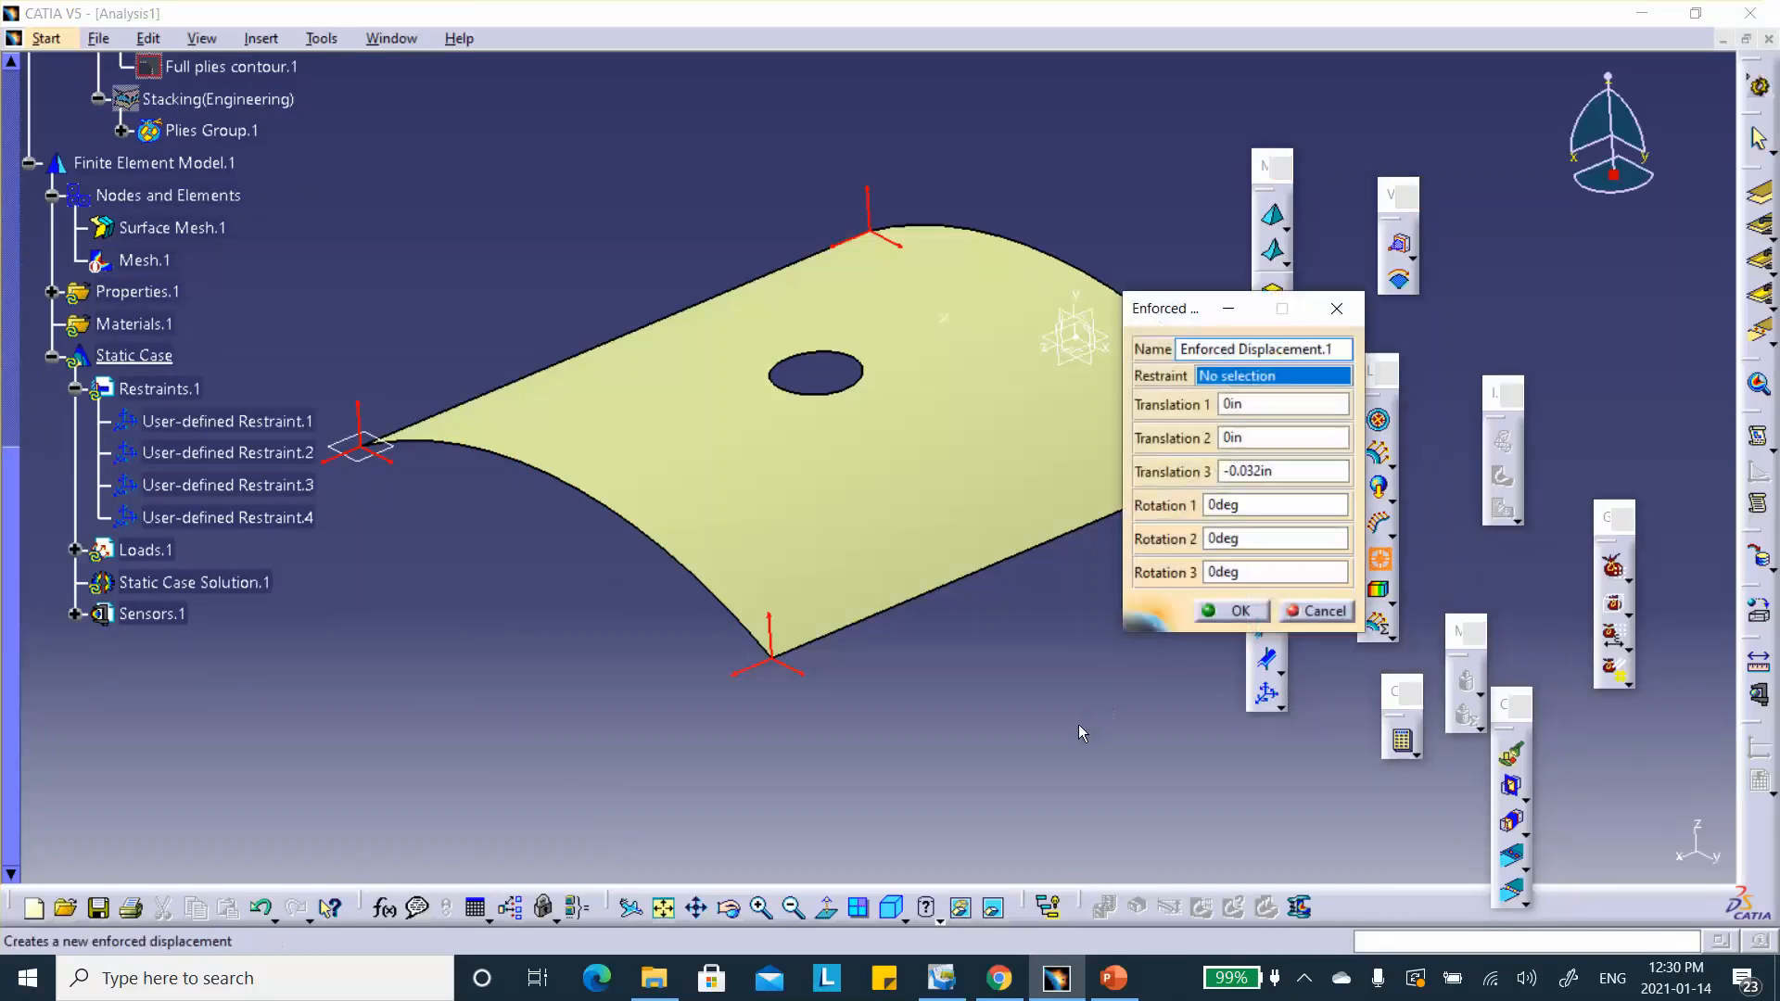
double_click(1250, 471)
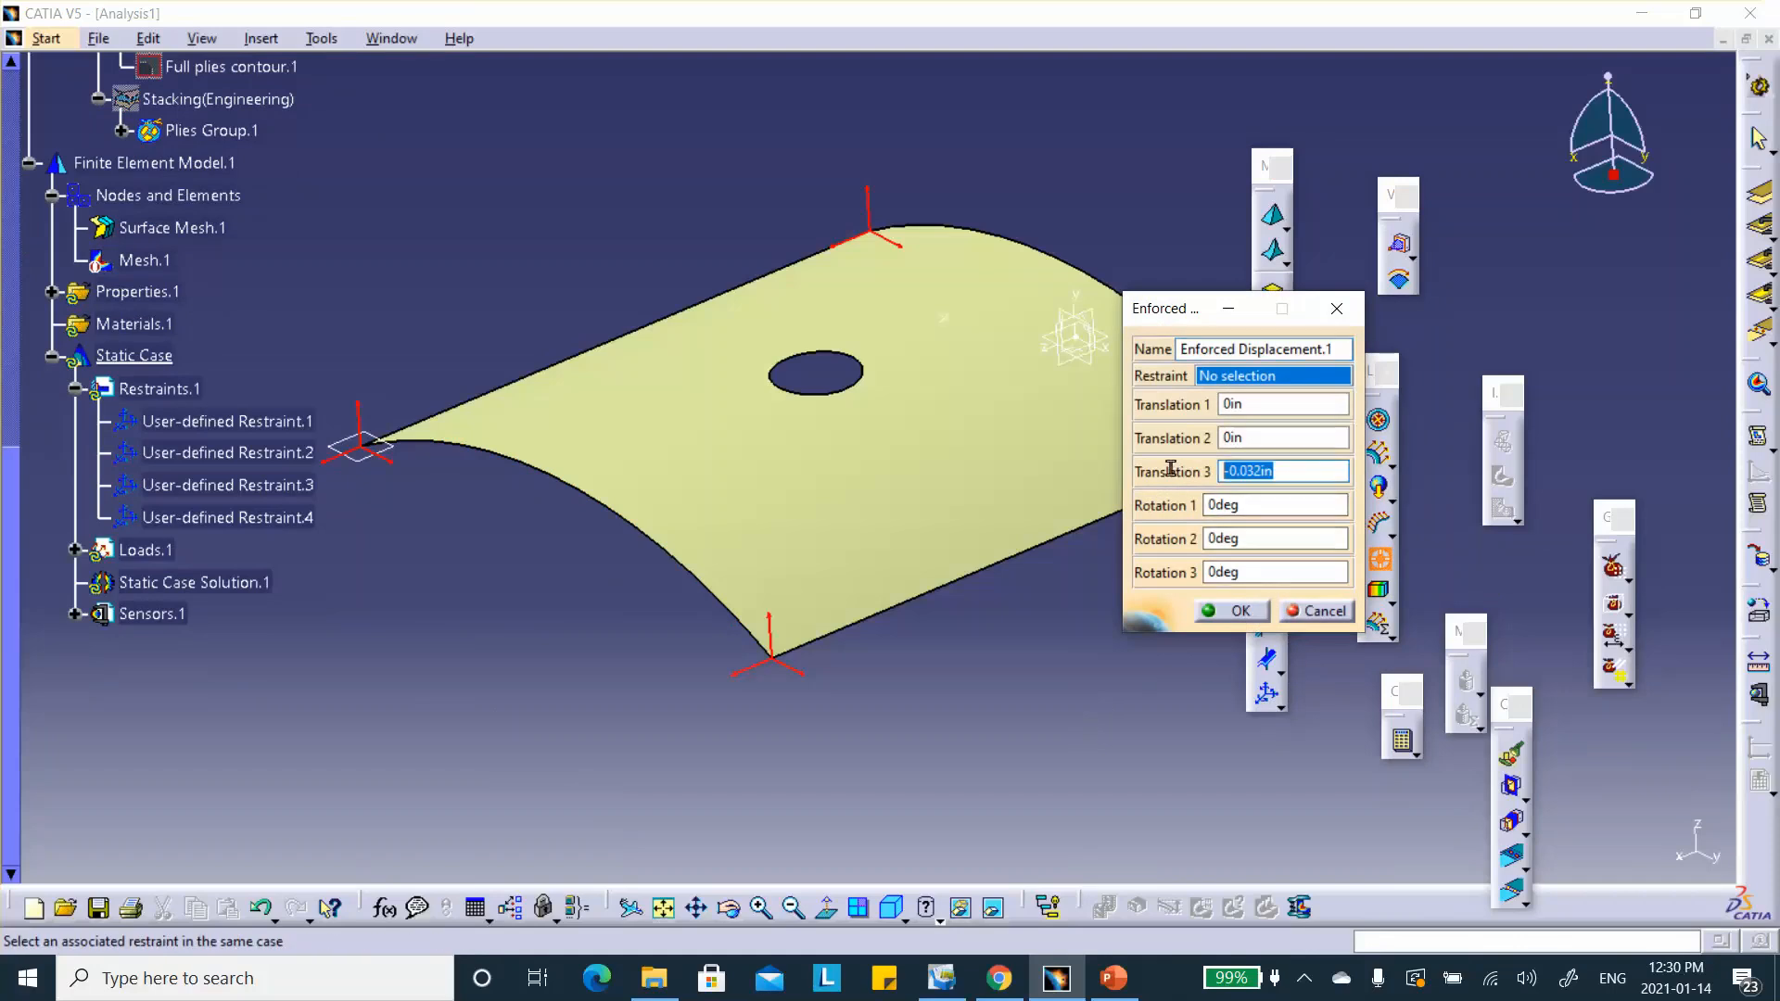
text(0)
click(1264, 438)
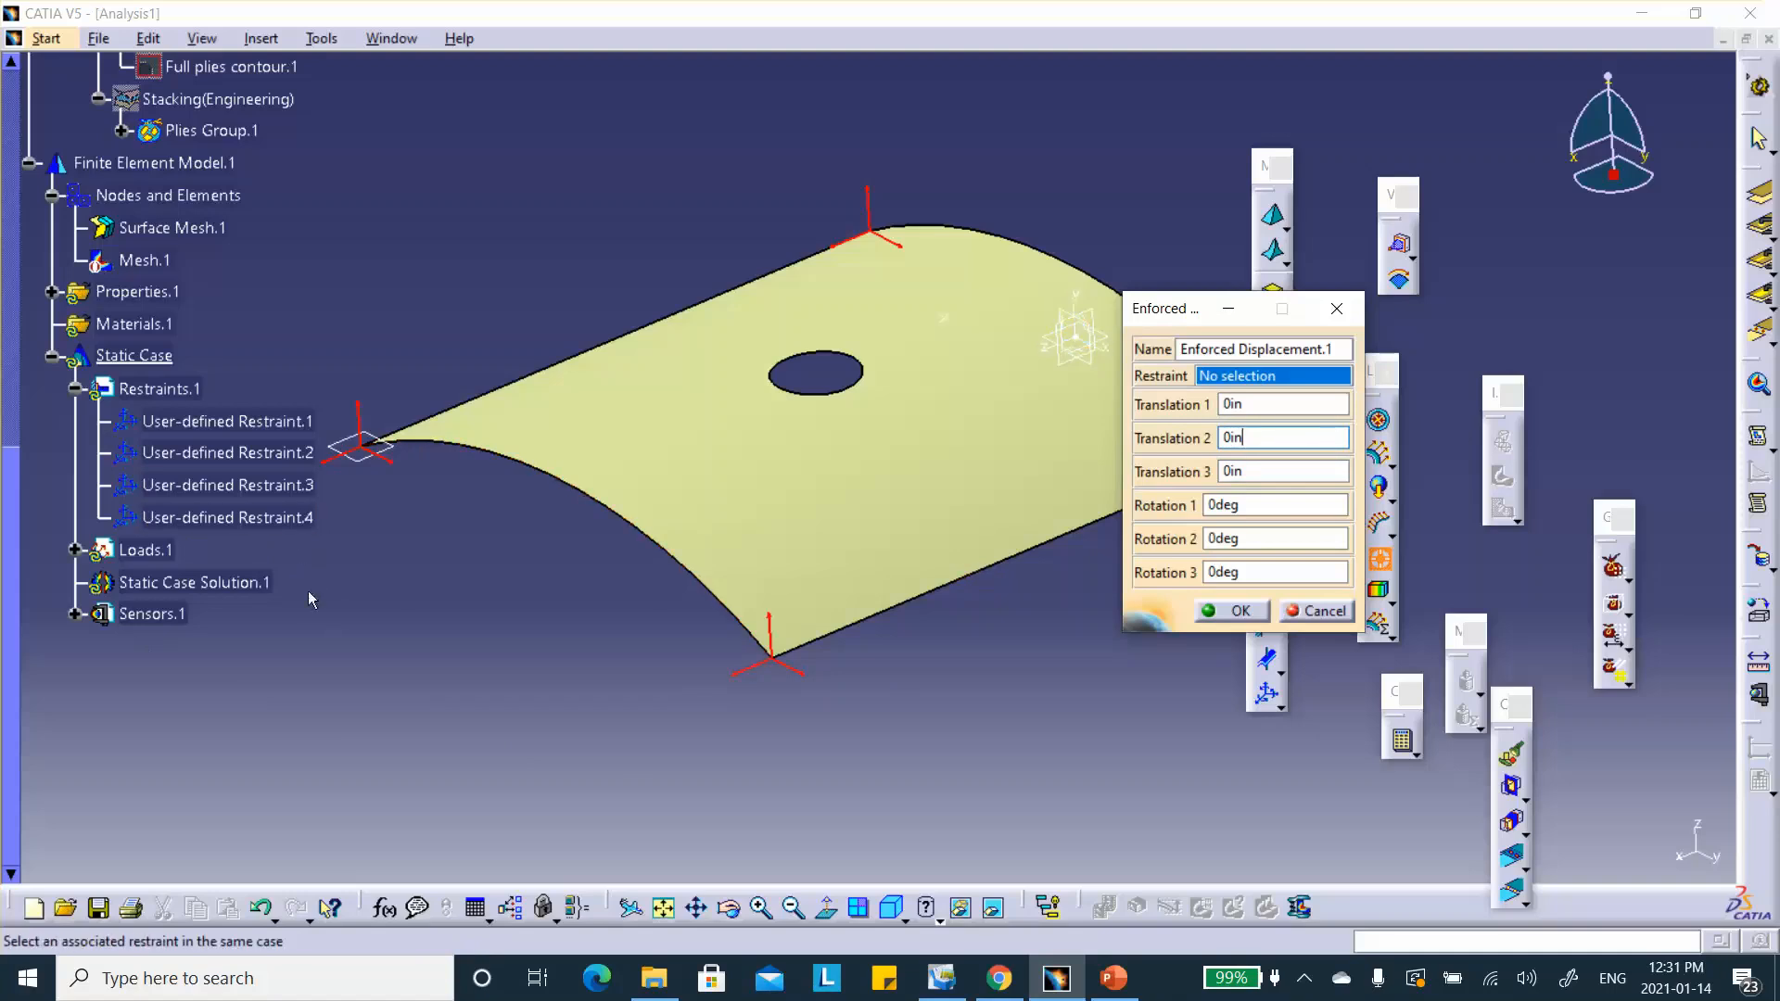
click(291, 521)
Set Translation 3 of the enforced displacement to -0.0316 in, checking the value on the PowerPoint slide, and confirm it back in CATIA.
click(1248, 470)
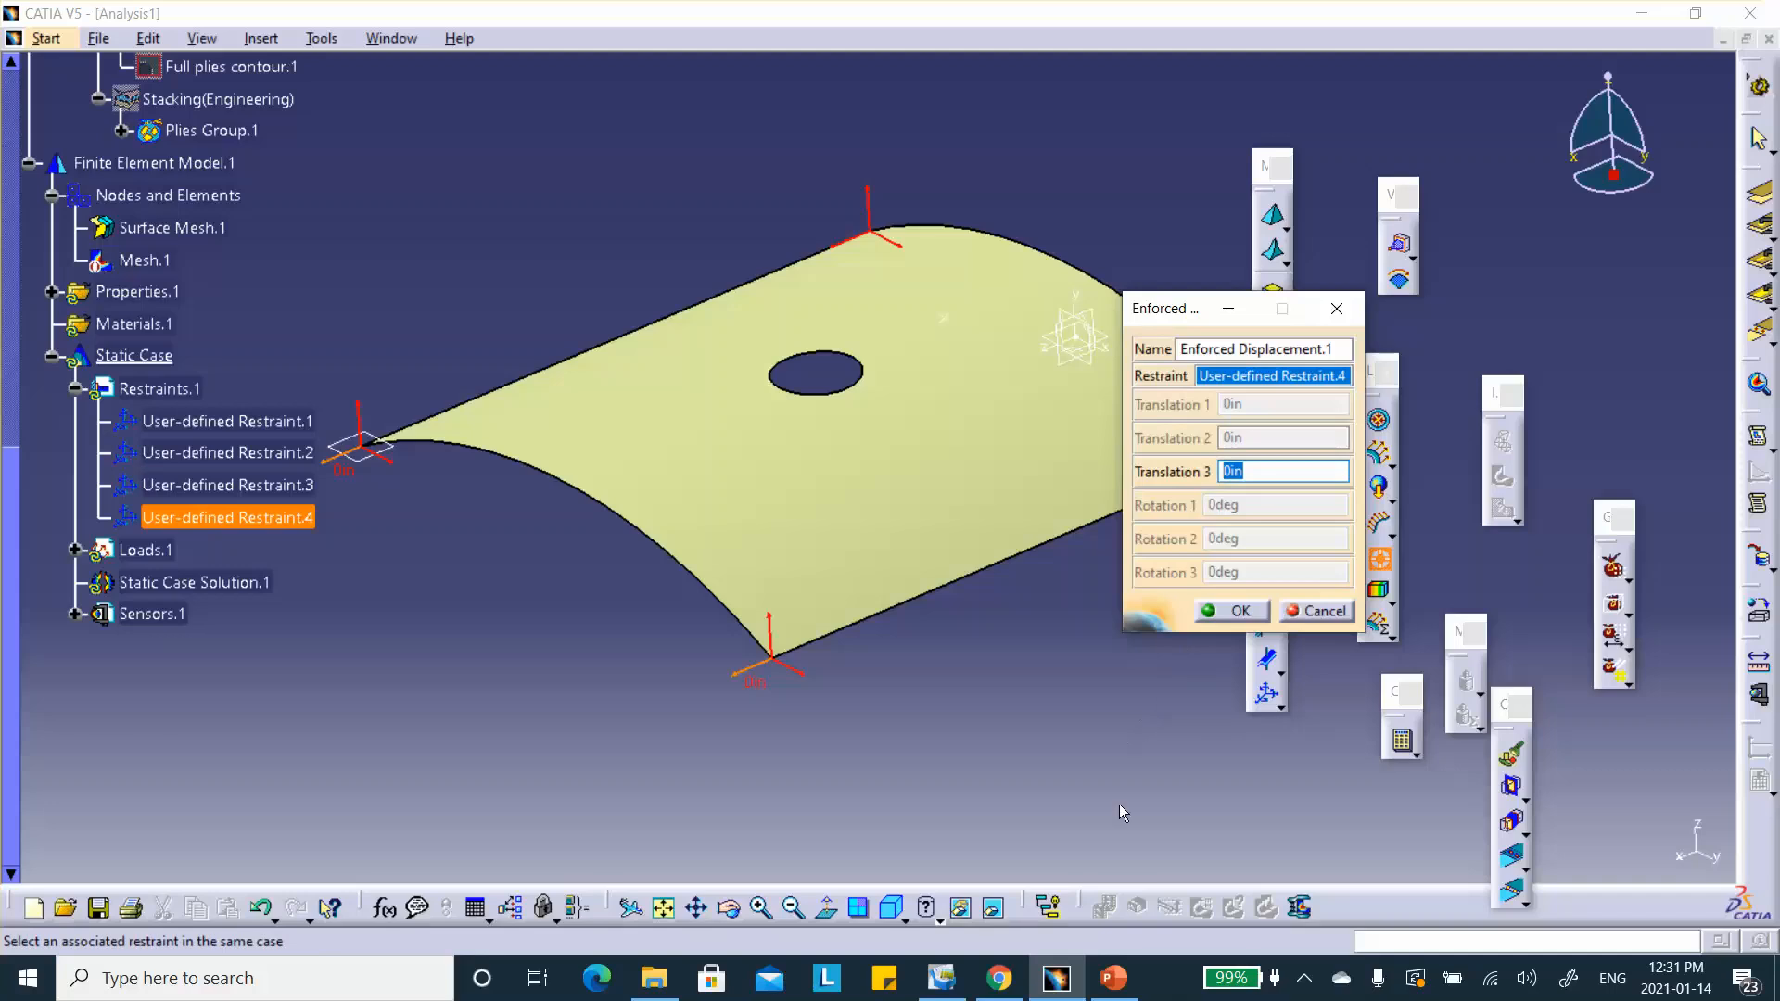
click(1114, 978)
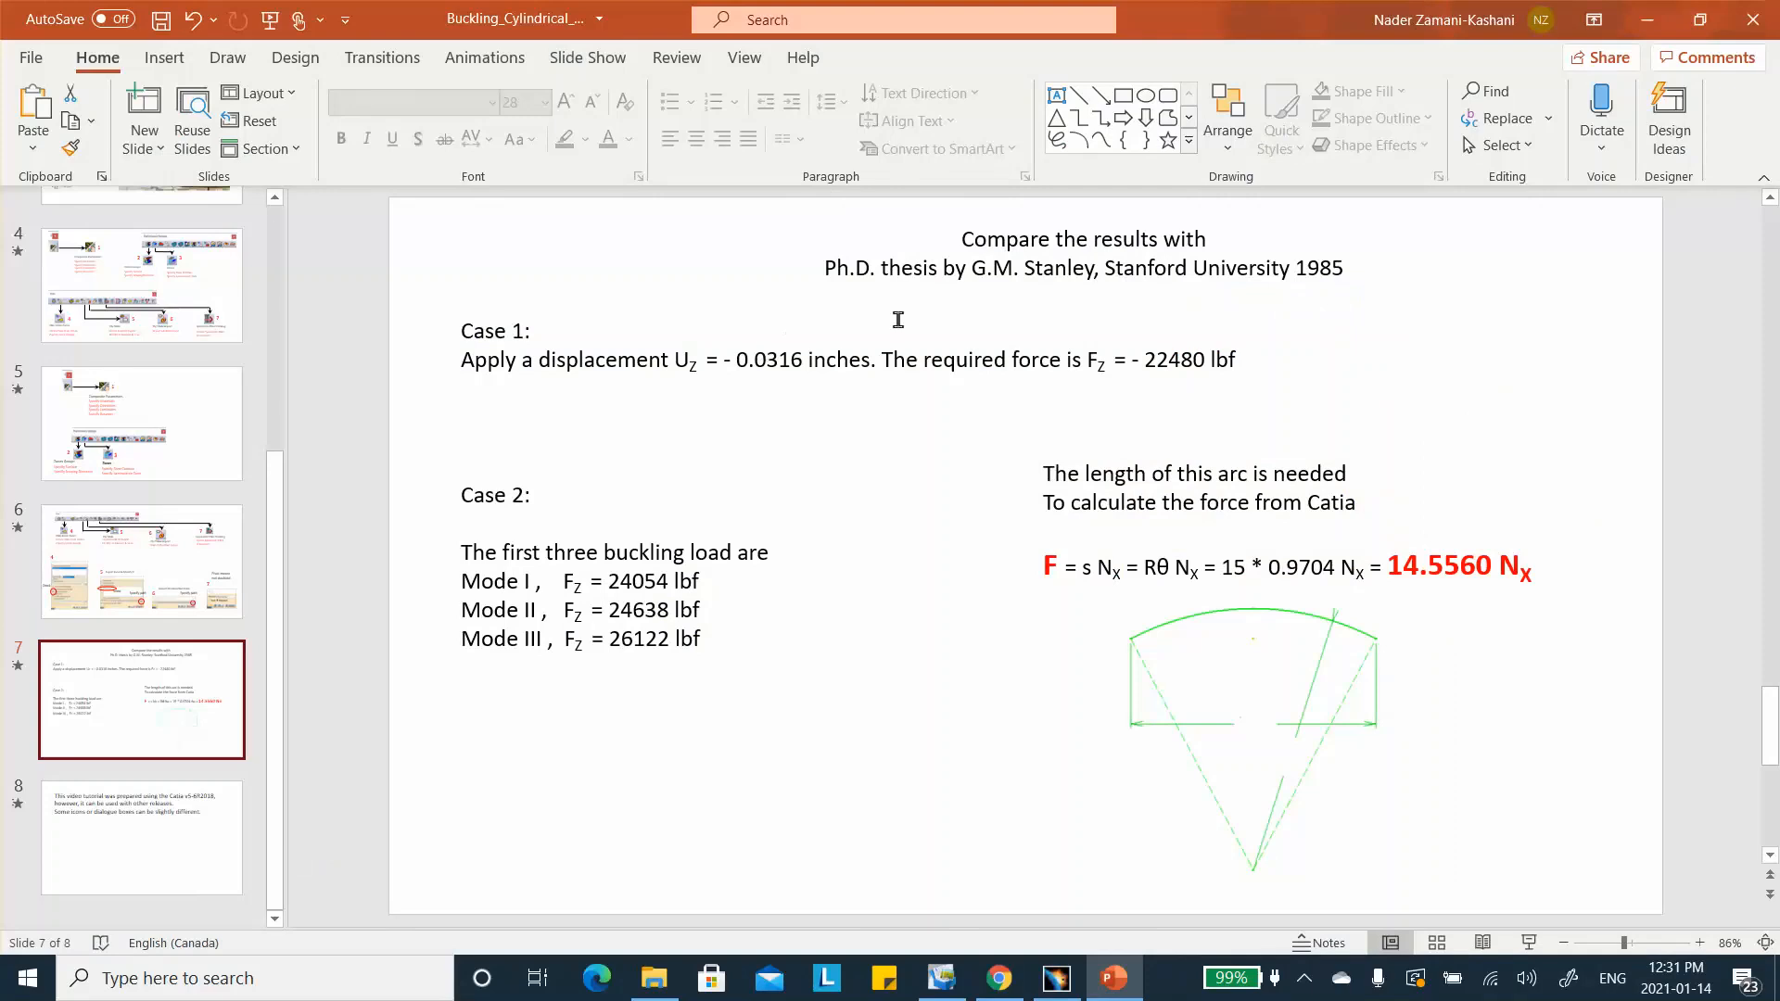
click(1646, 18)
double_click(1272, 471)
text(-0.)
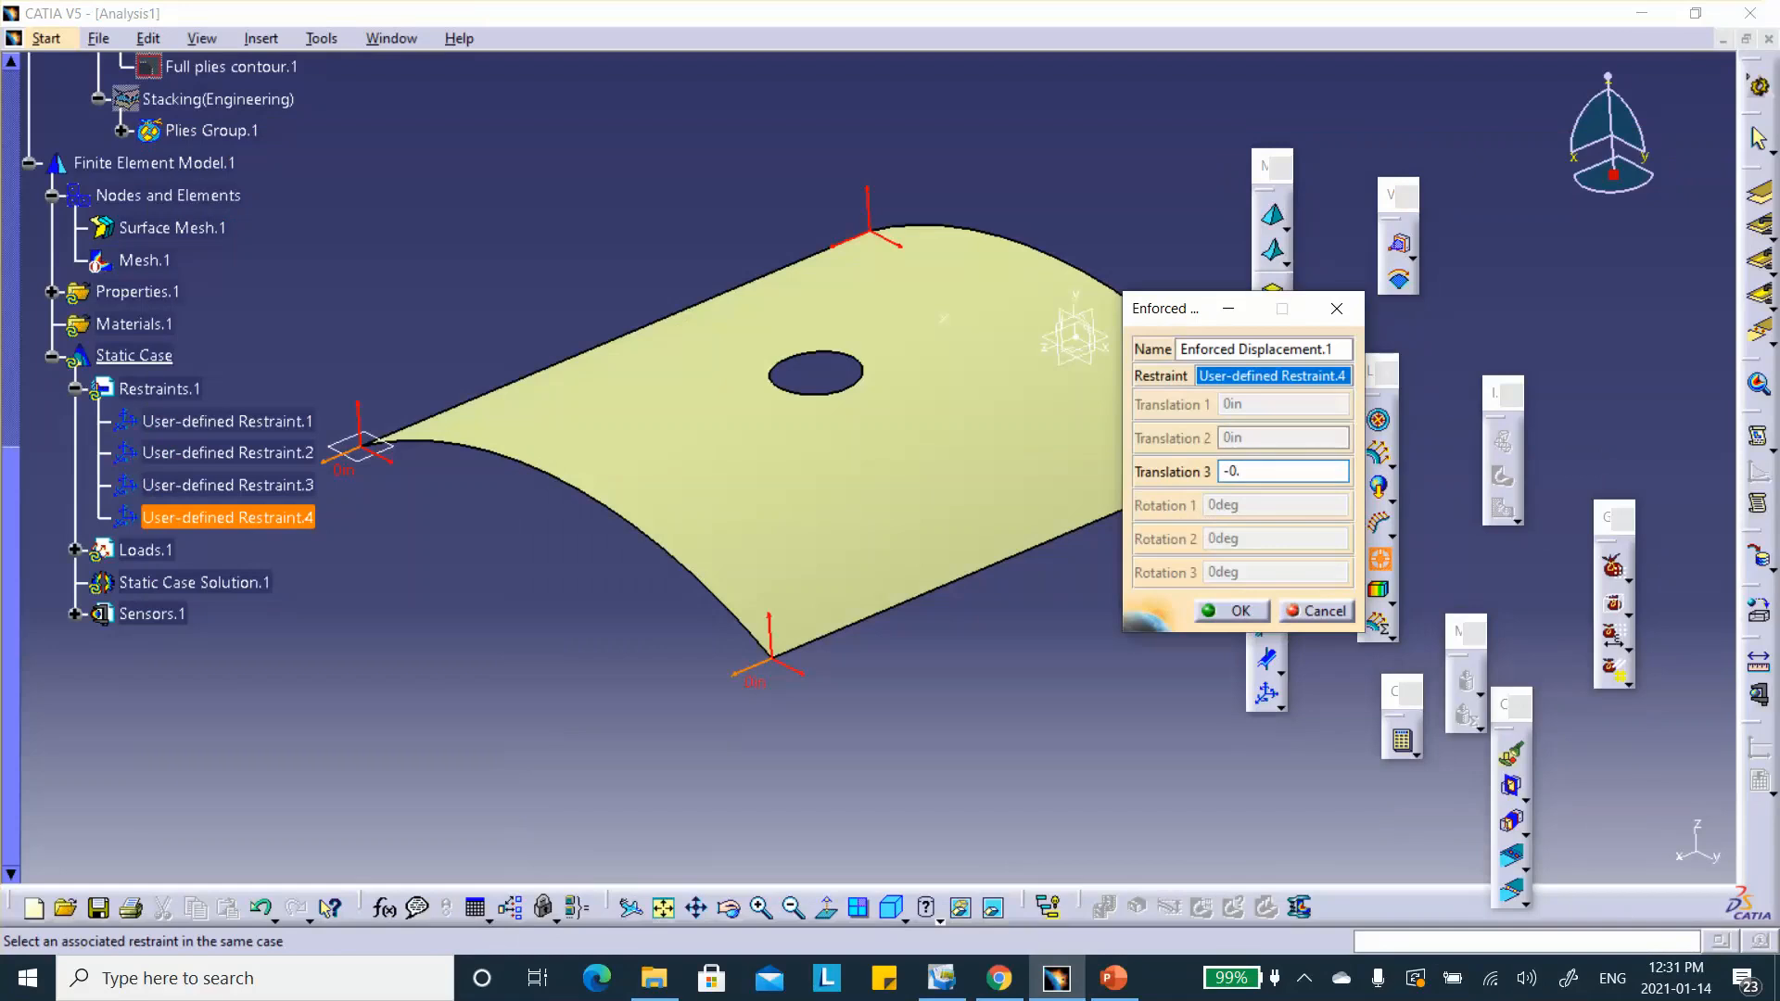
click(1113, 978)
click(1117, 980)
drag(1244, 470, 1216, 469)
text(-0.0316)
click(1233, 610)
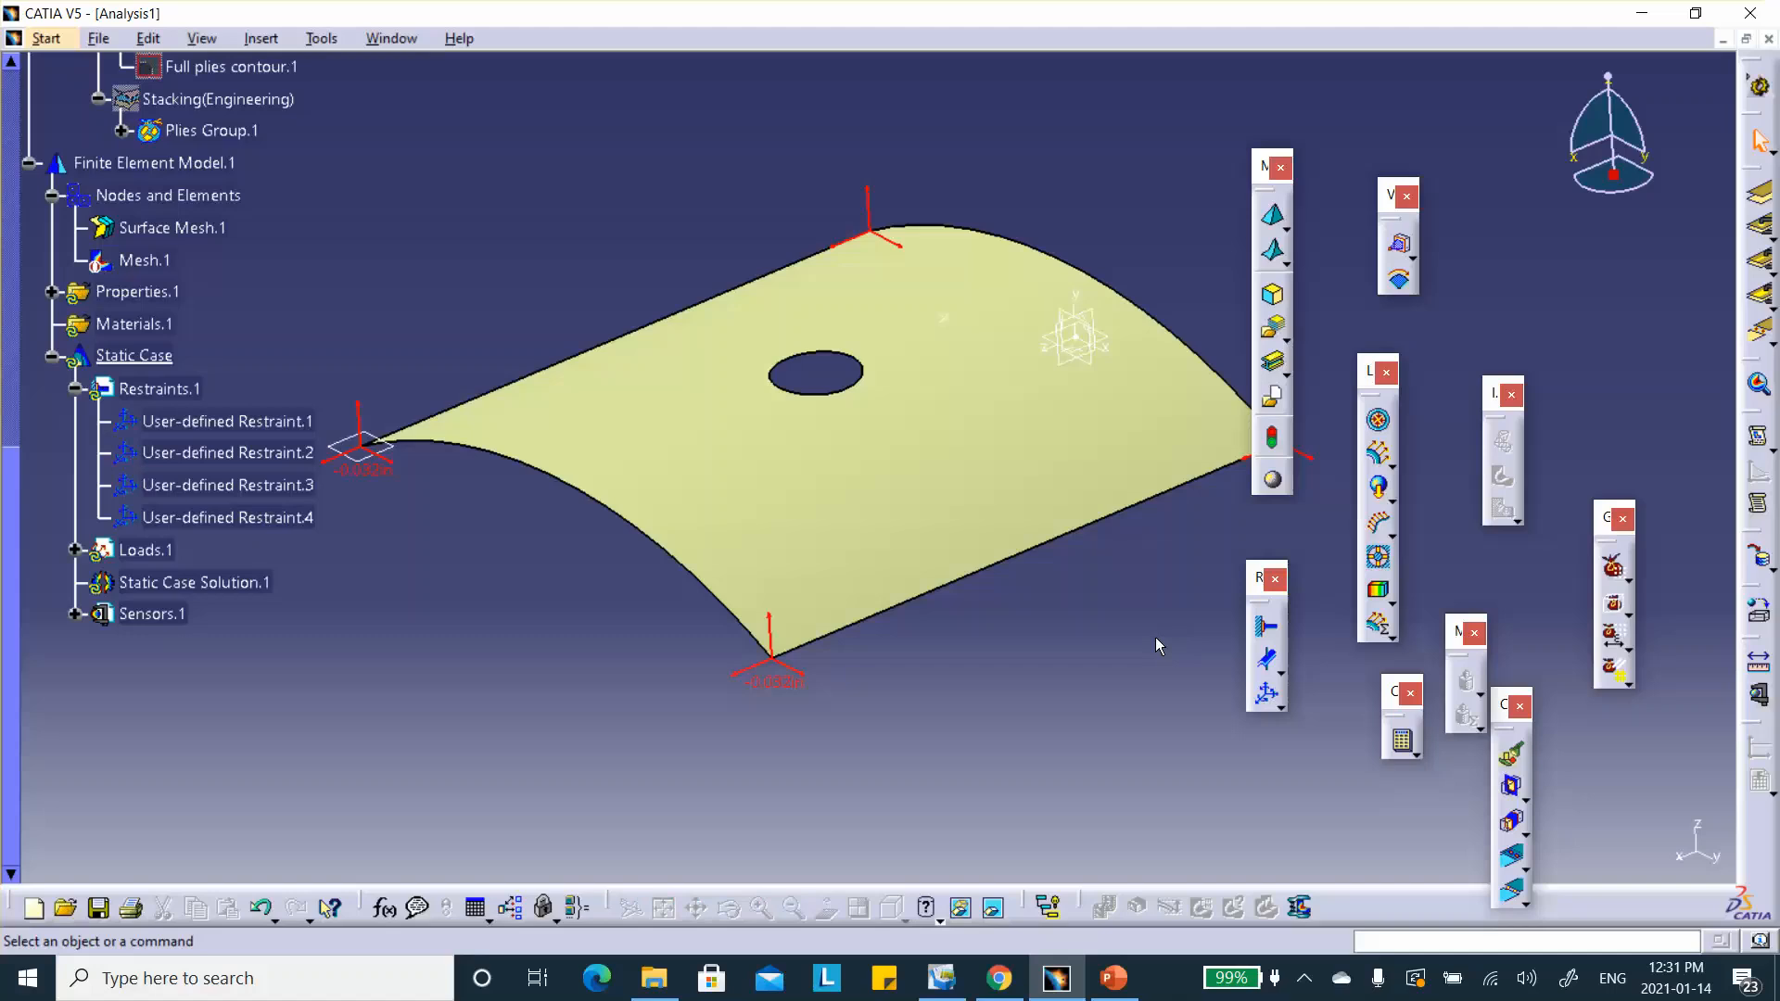
Save the new analysis document as Analysis1 in the Buckling_Cylindrical_Panel project folder through Save Management.
click(100, 40)
click(185, 271)
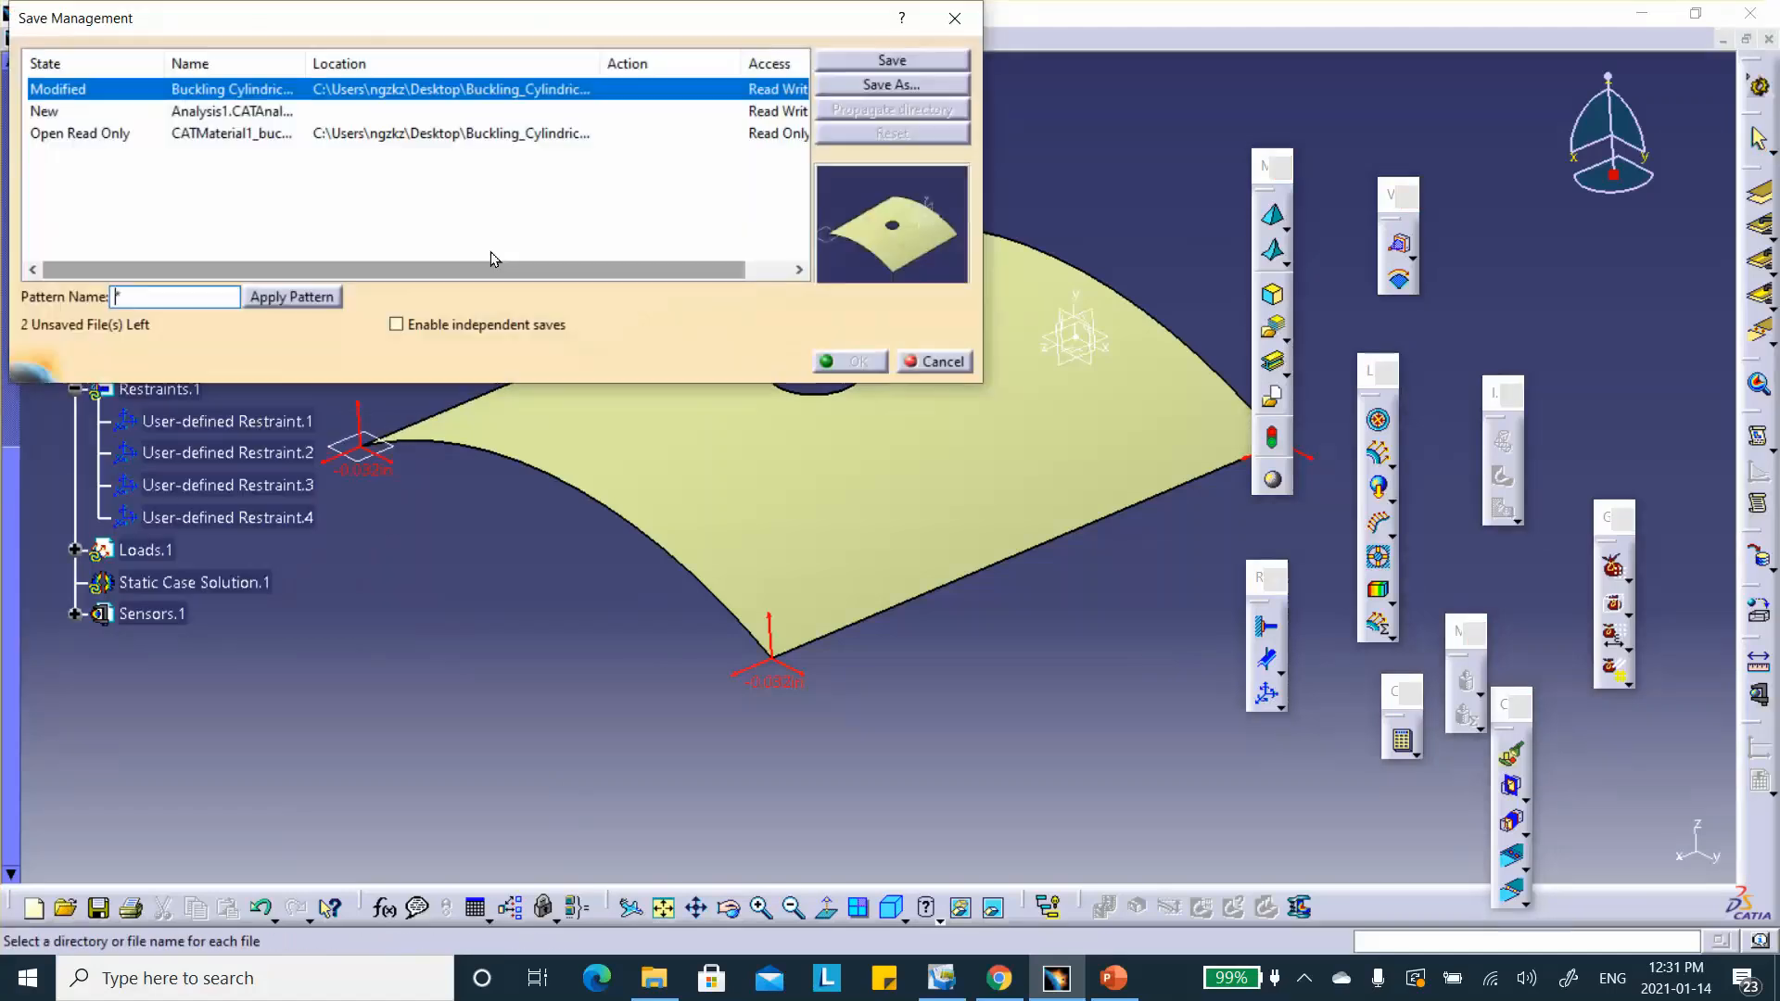
click(250, 111)
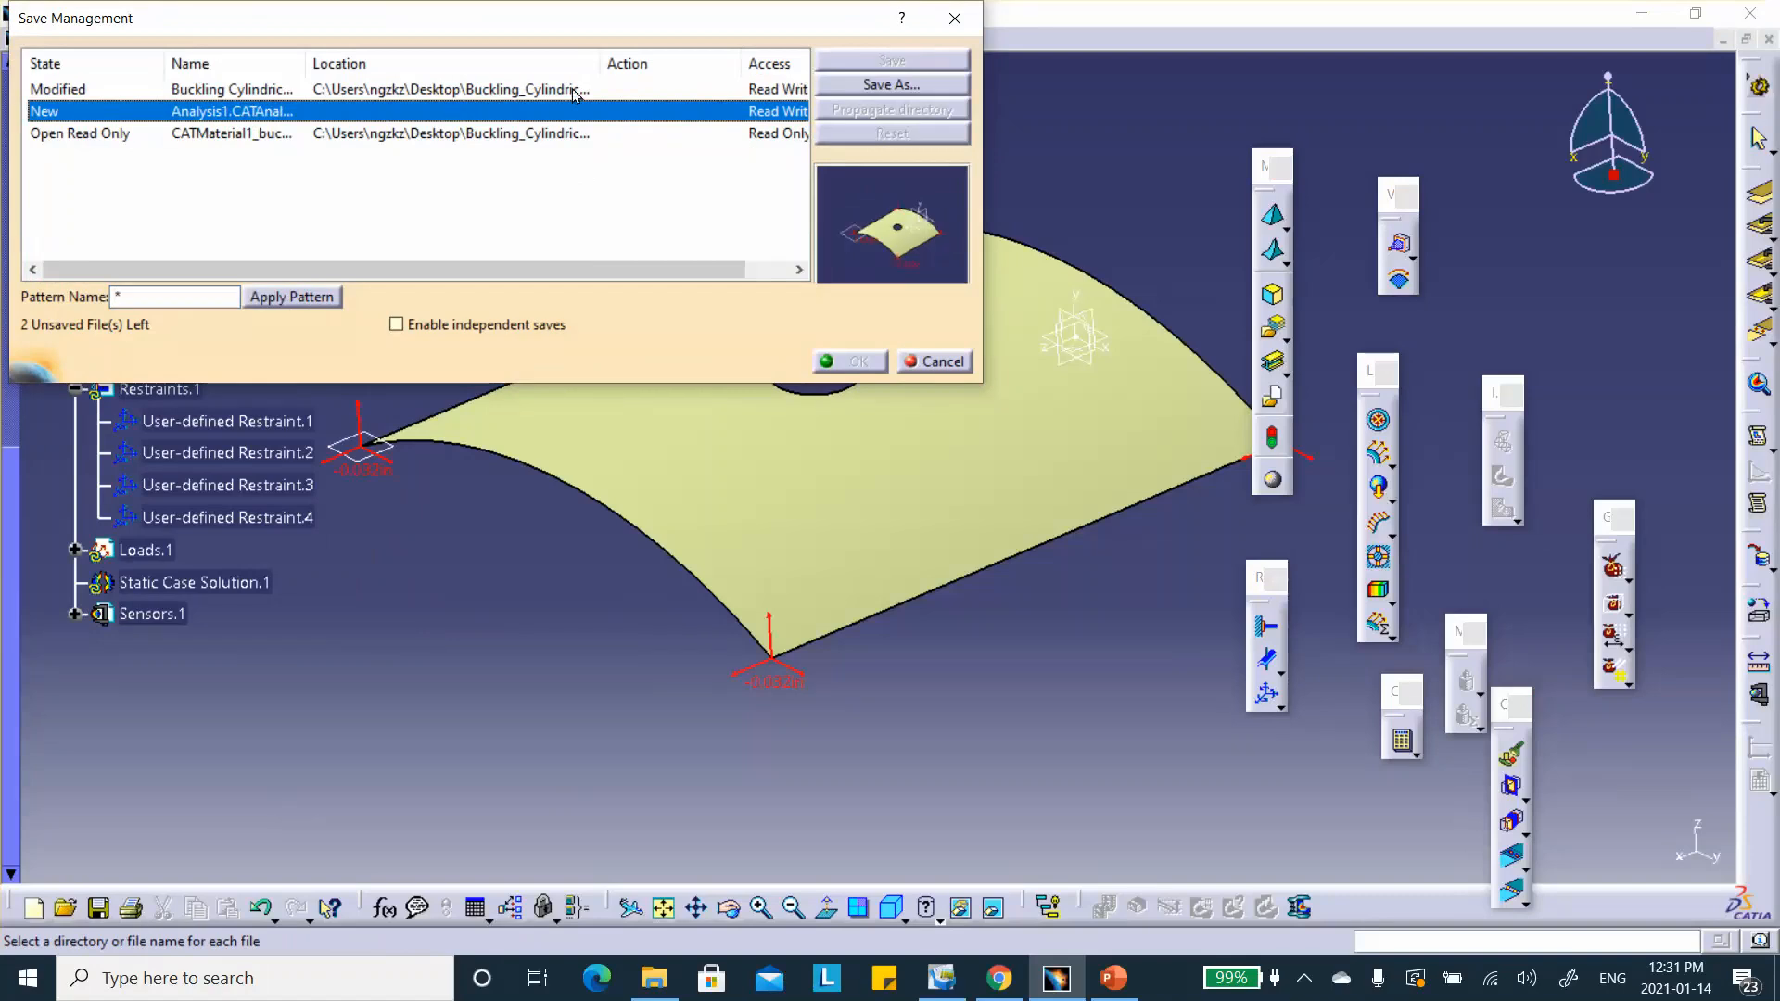
click(892, 85)
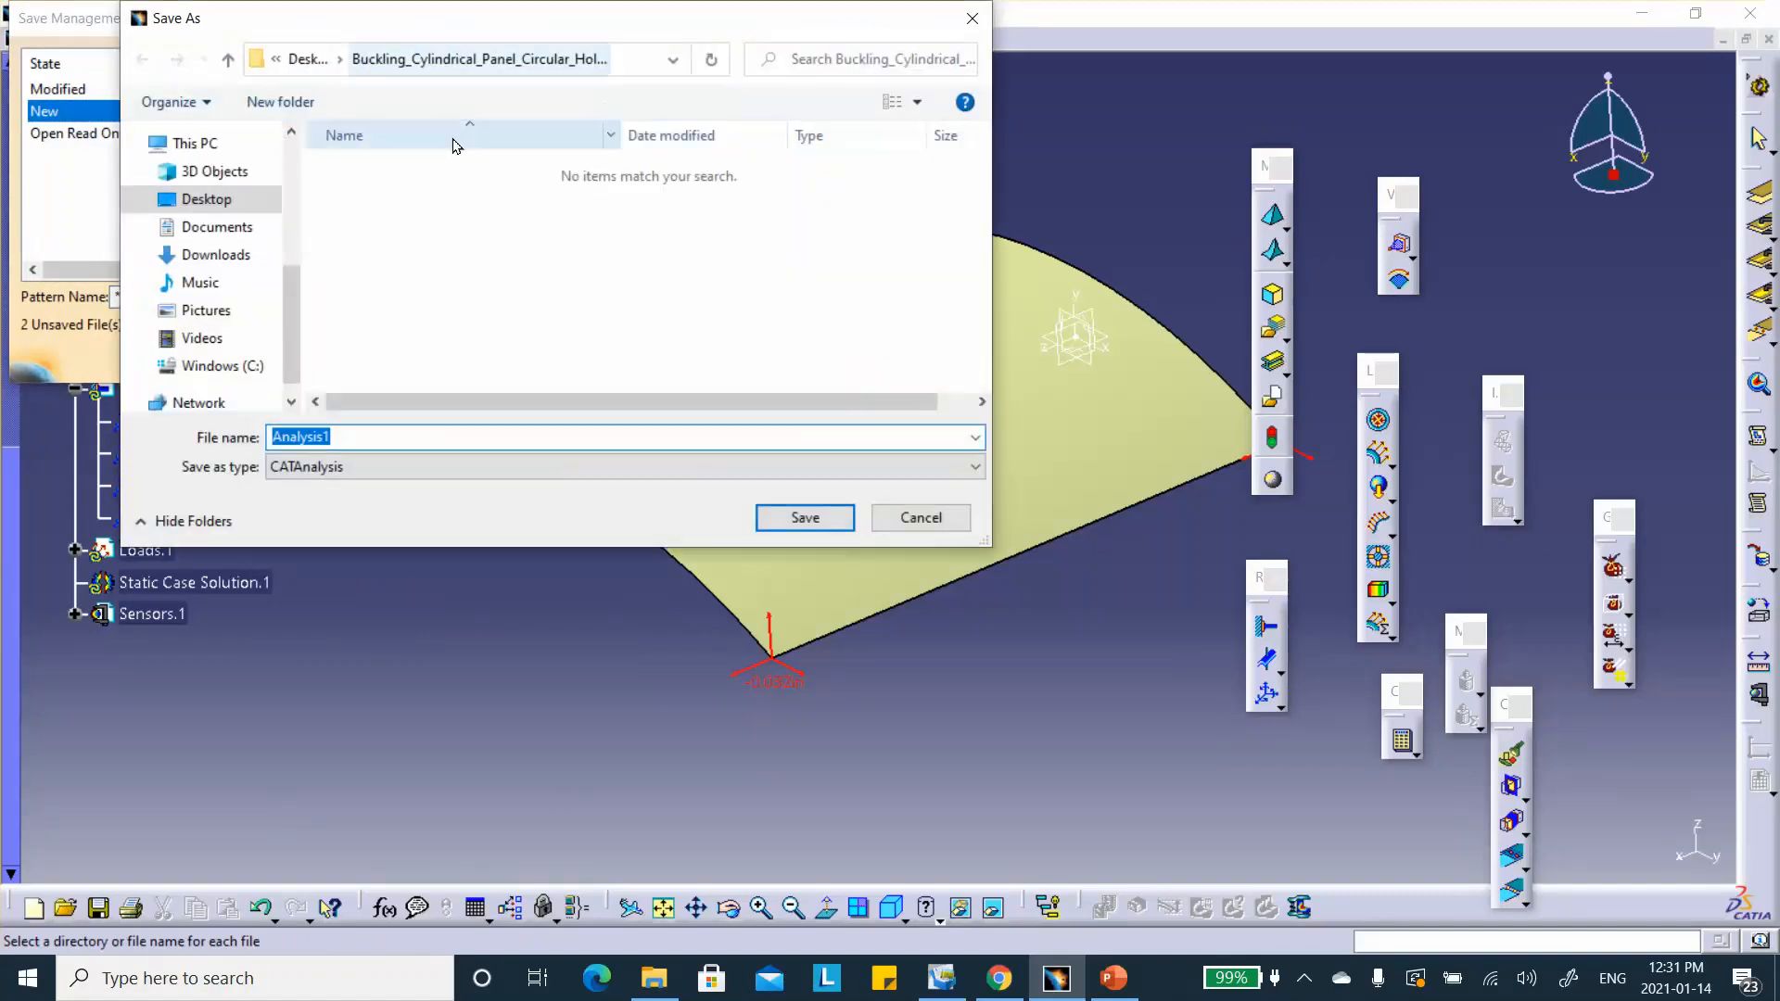
click(795, 517)
click(865, 367)
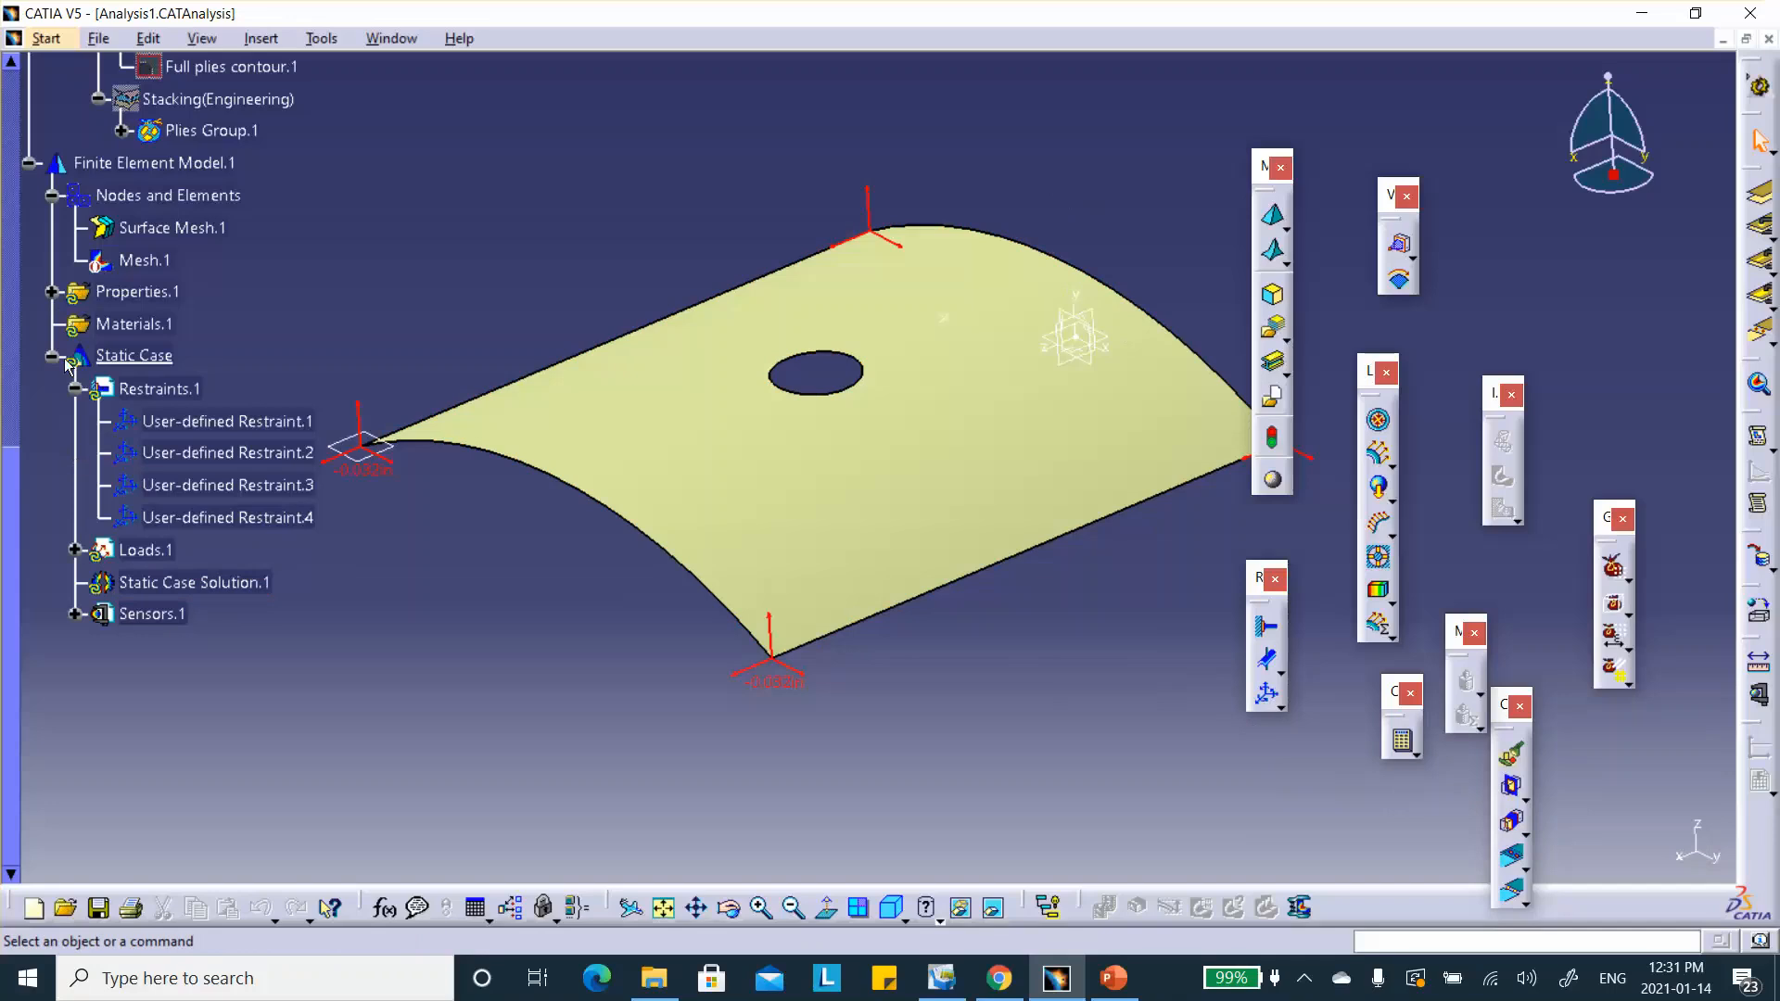
Compute the finite element analysis, accepting the resource estimate to run the full solution.
click(53, 292)
click(53, 292)
click(1401, 739)
click(1601, 841)
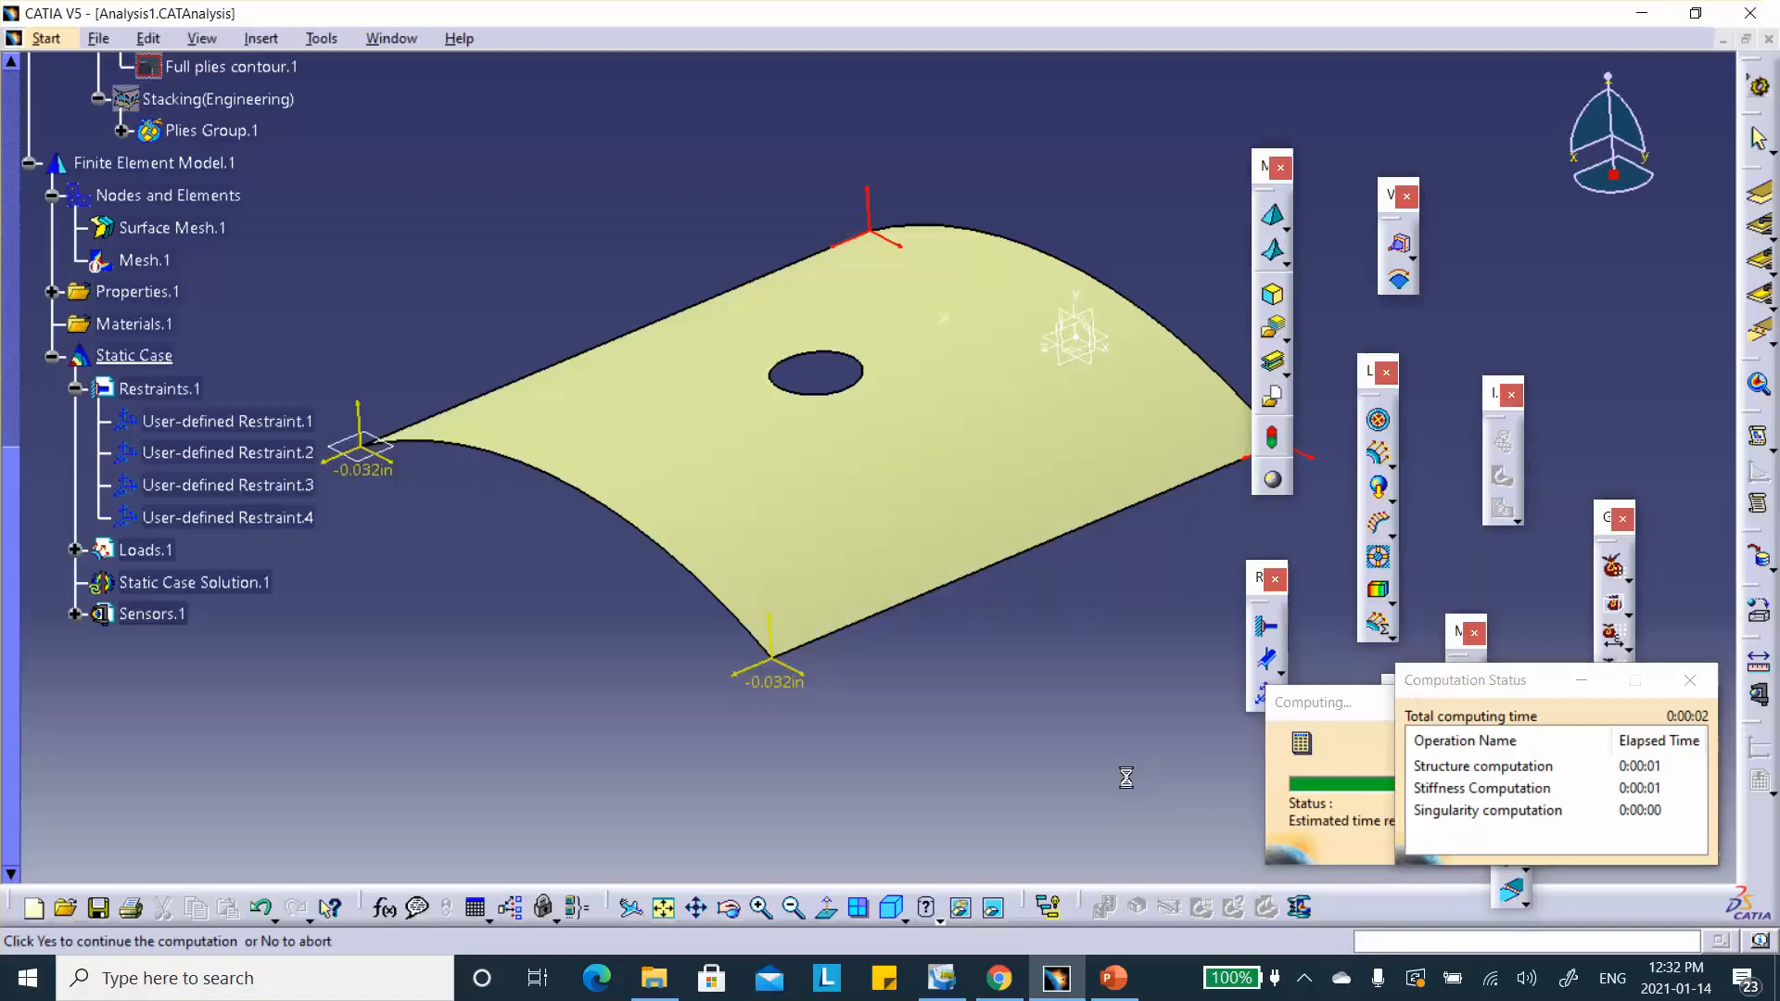
click(1614, 843)
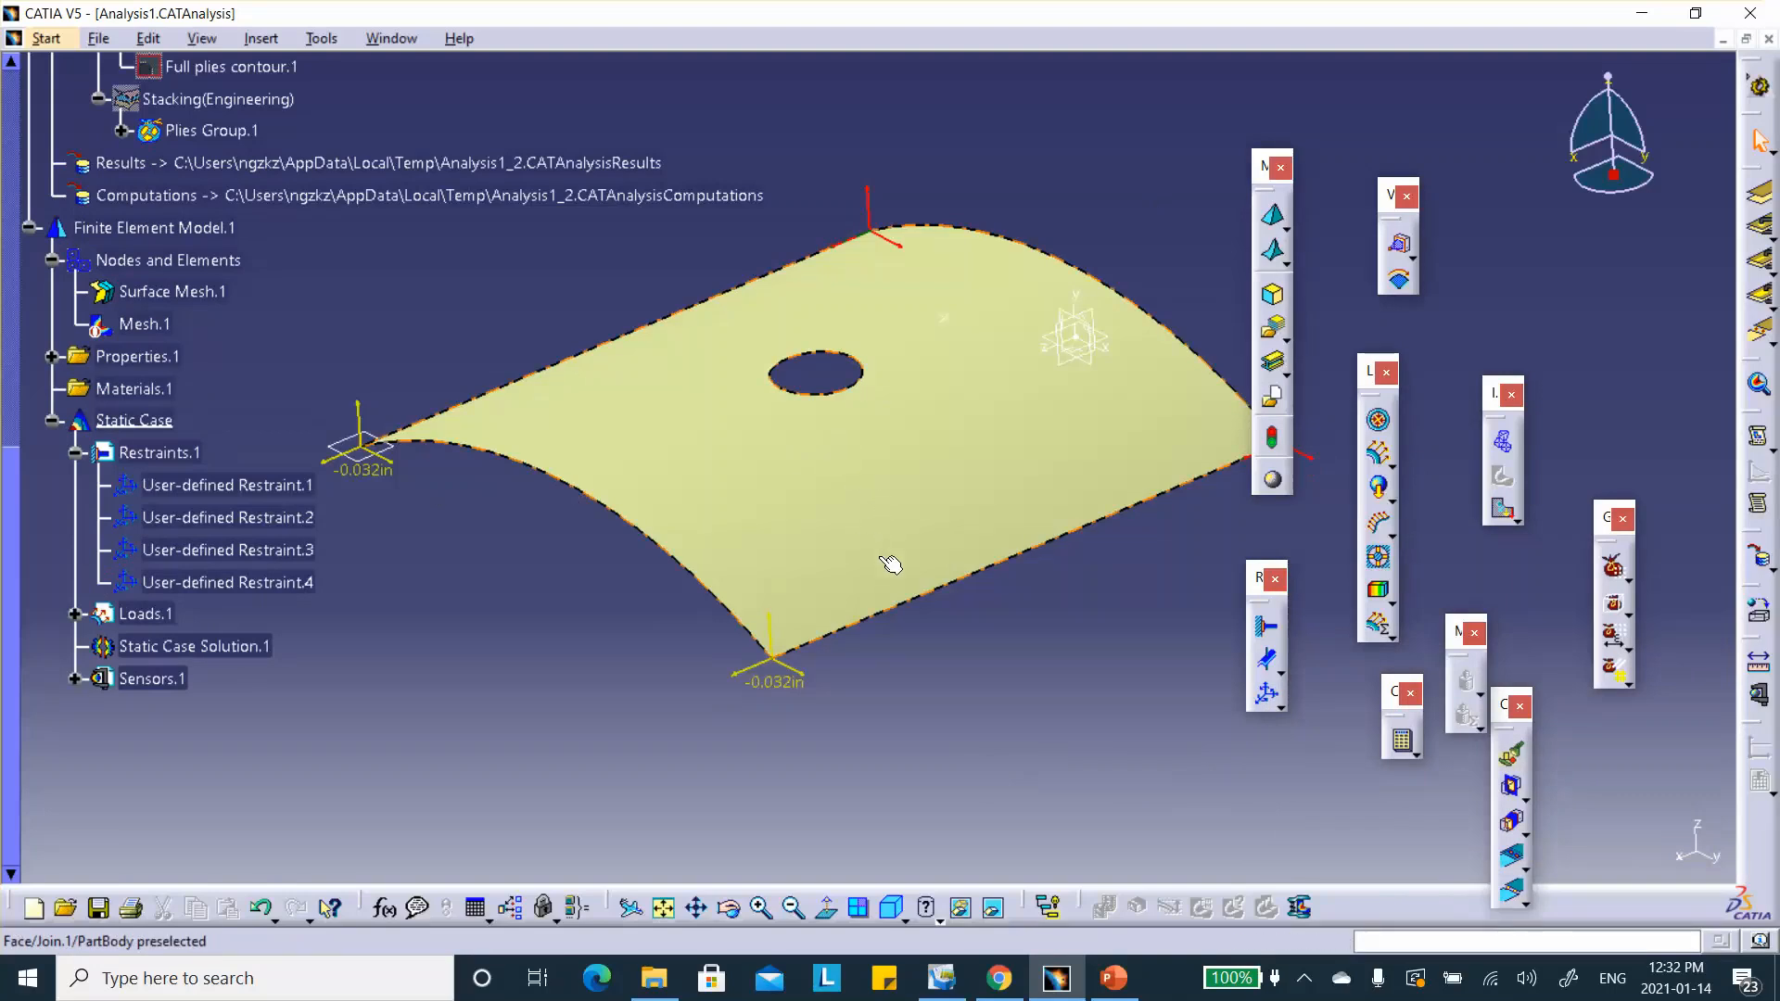
Display the translational displacement vector image of the static solution and set the view to Shading with Edges without Smooth Edges.
click(1501, 510)
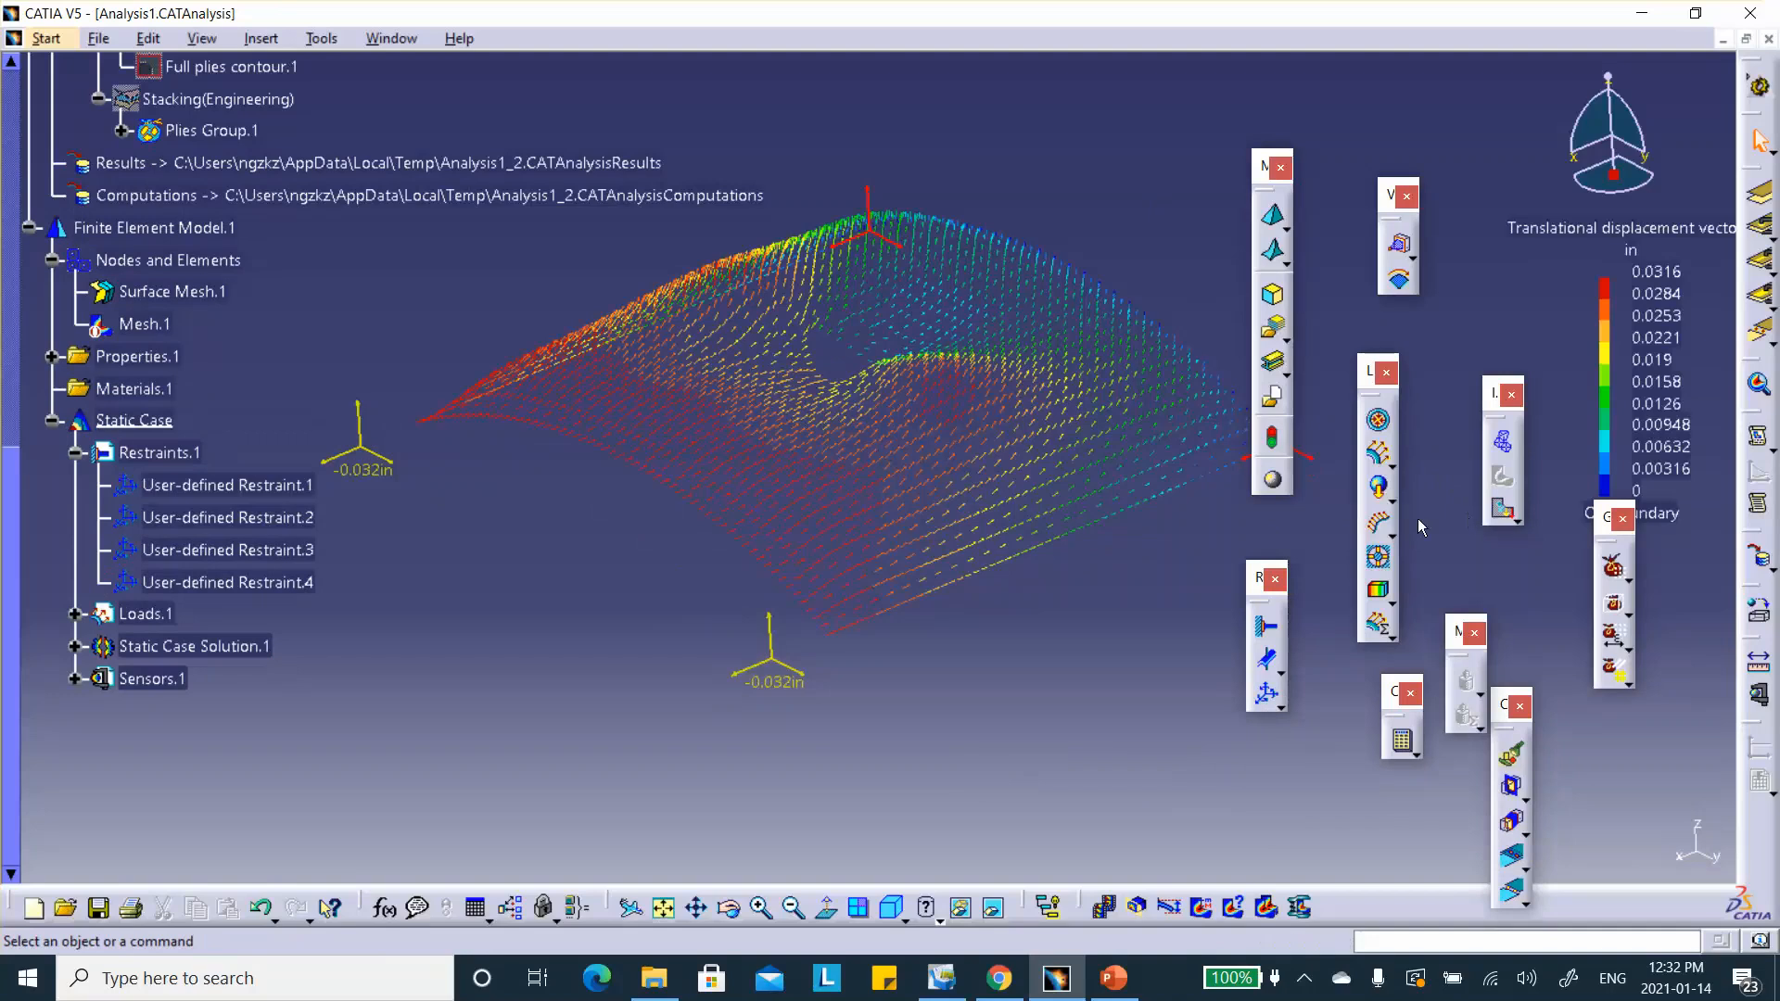
right_click(753, 505)
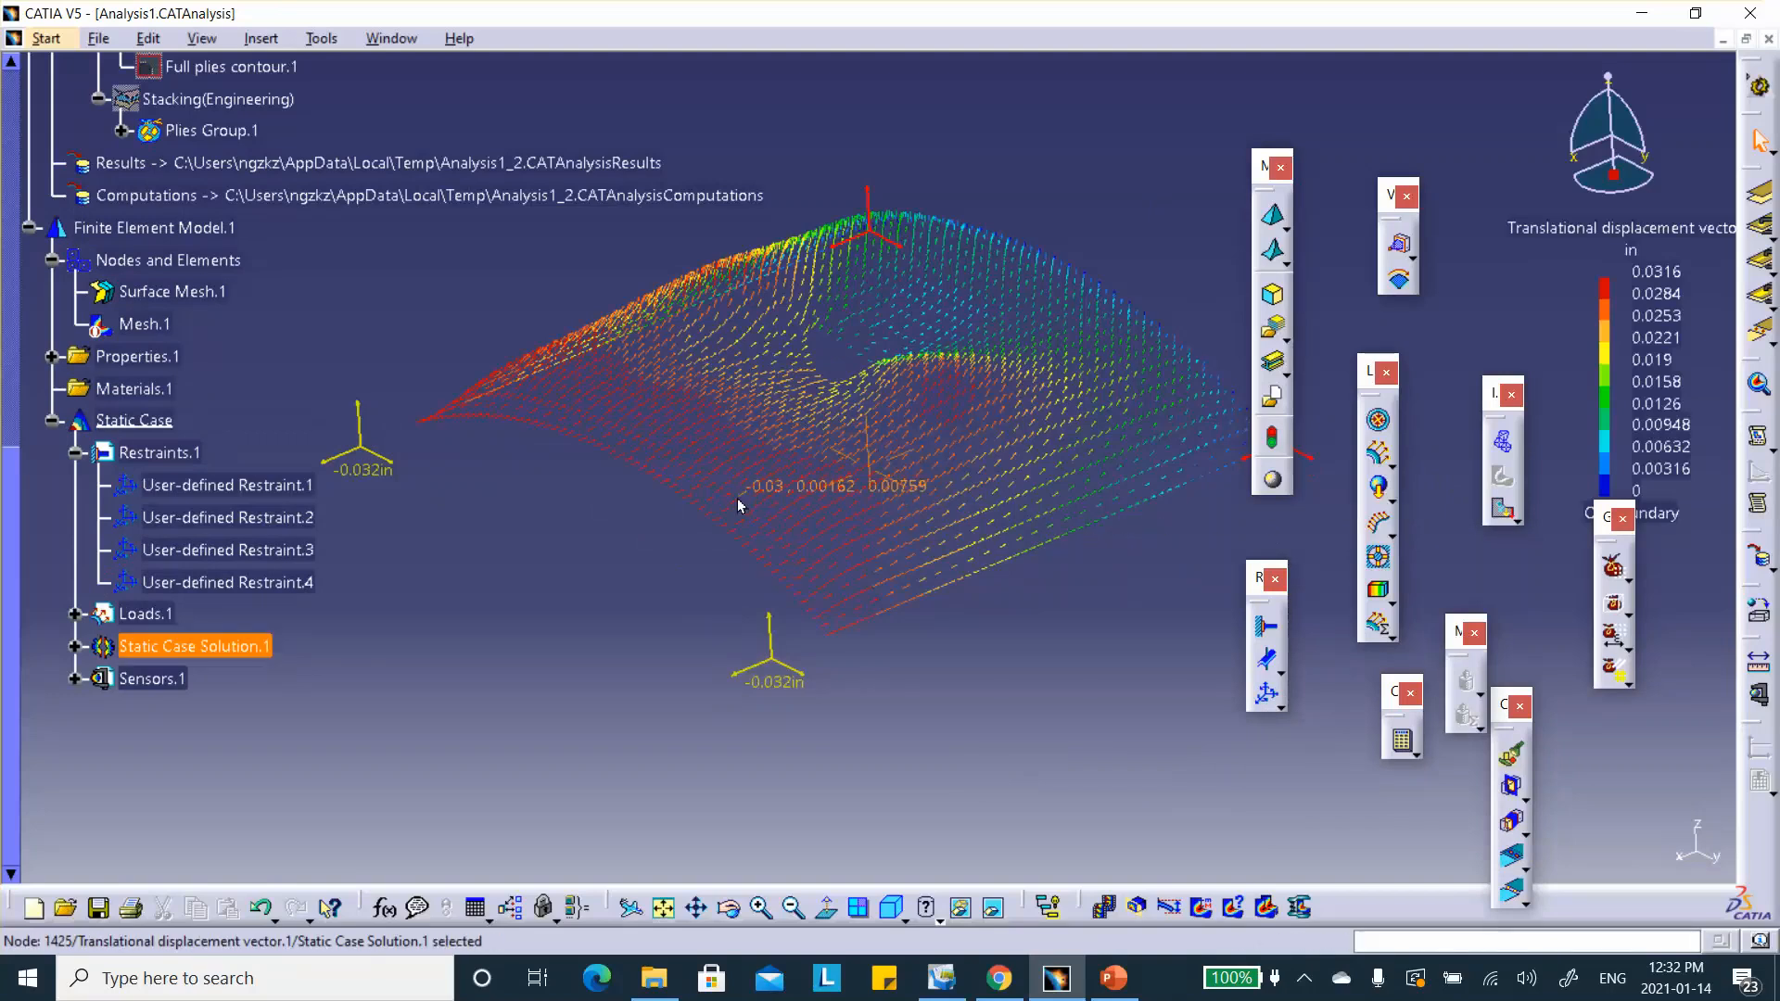
click(513, 521)
middle_drag(603, 500, 802, 478)
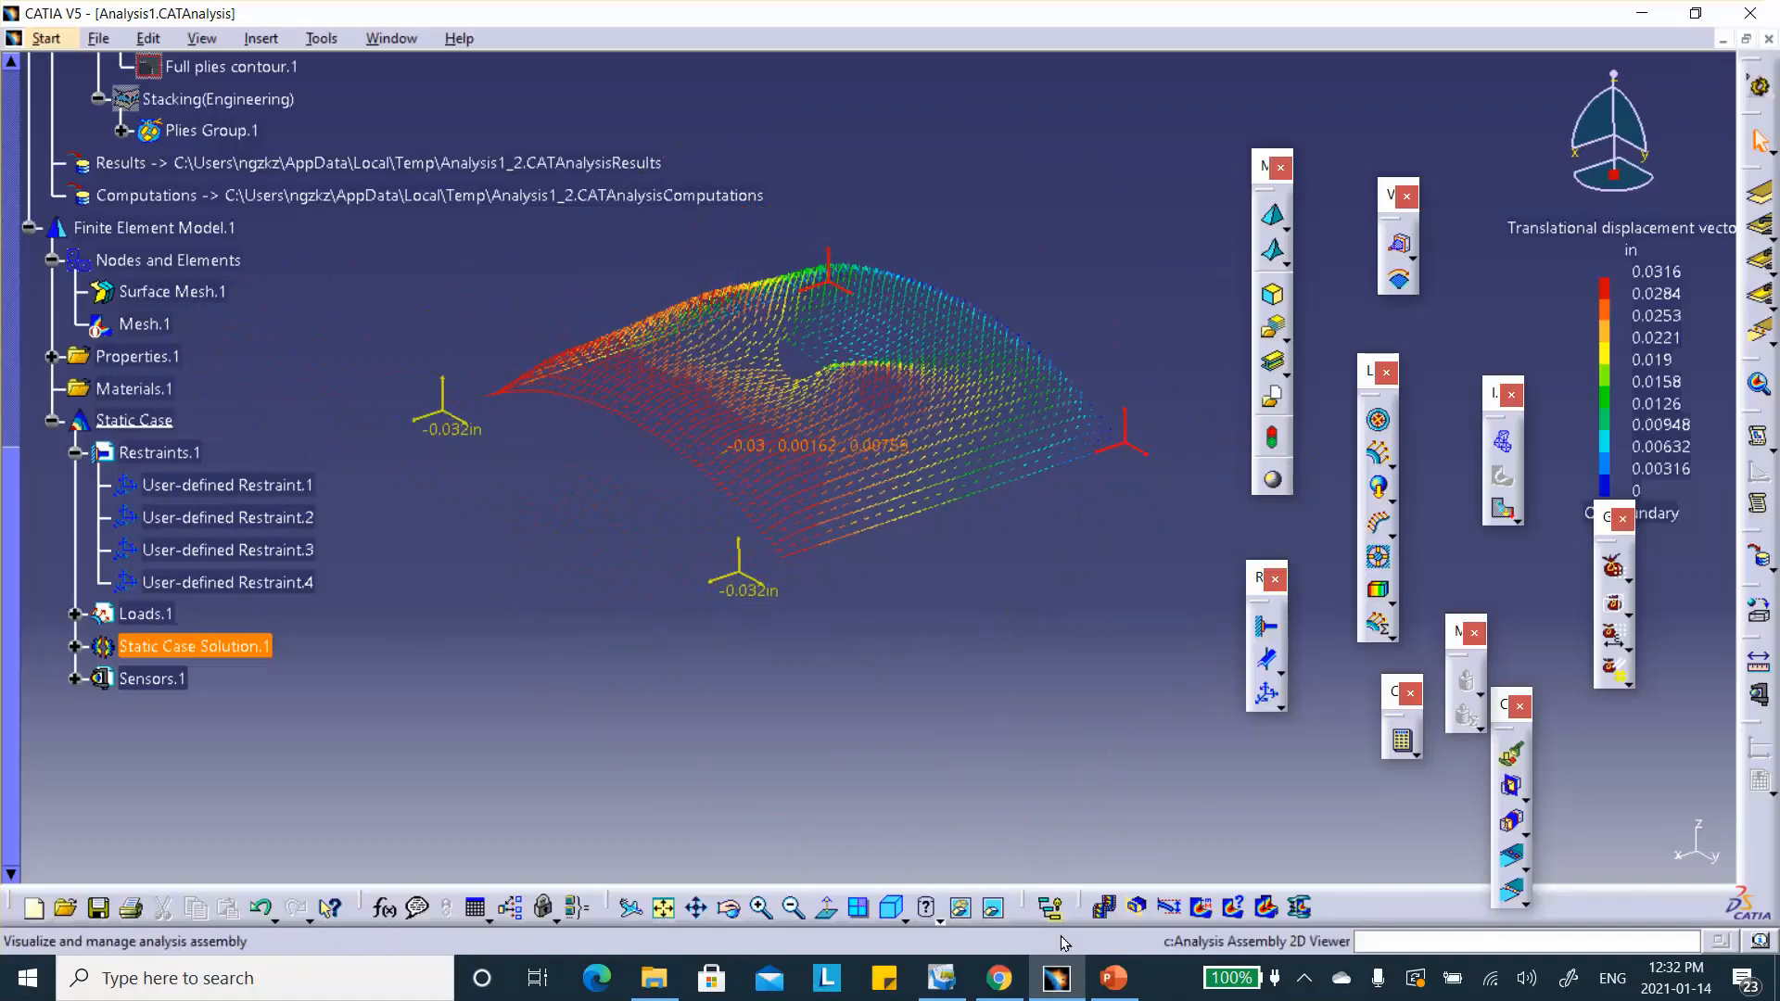
click(941, 918)
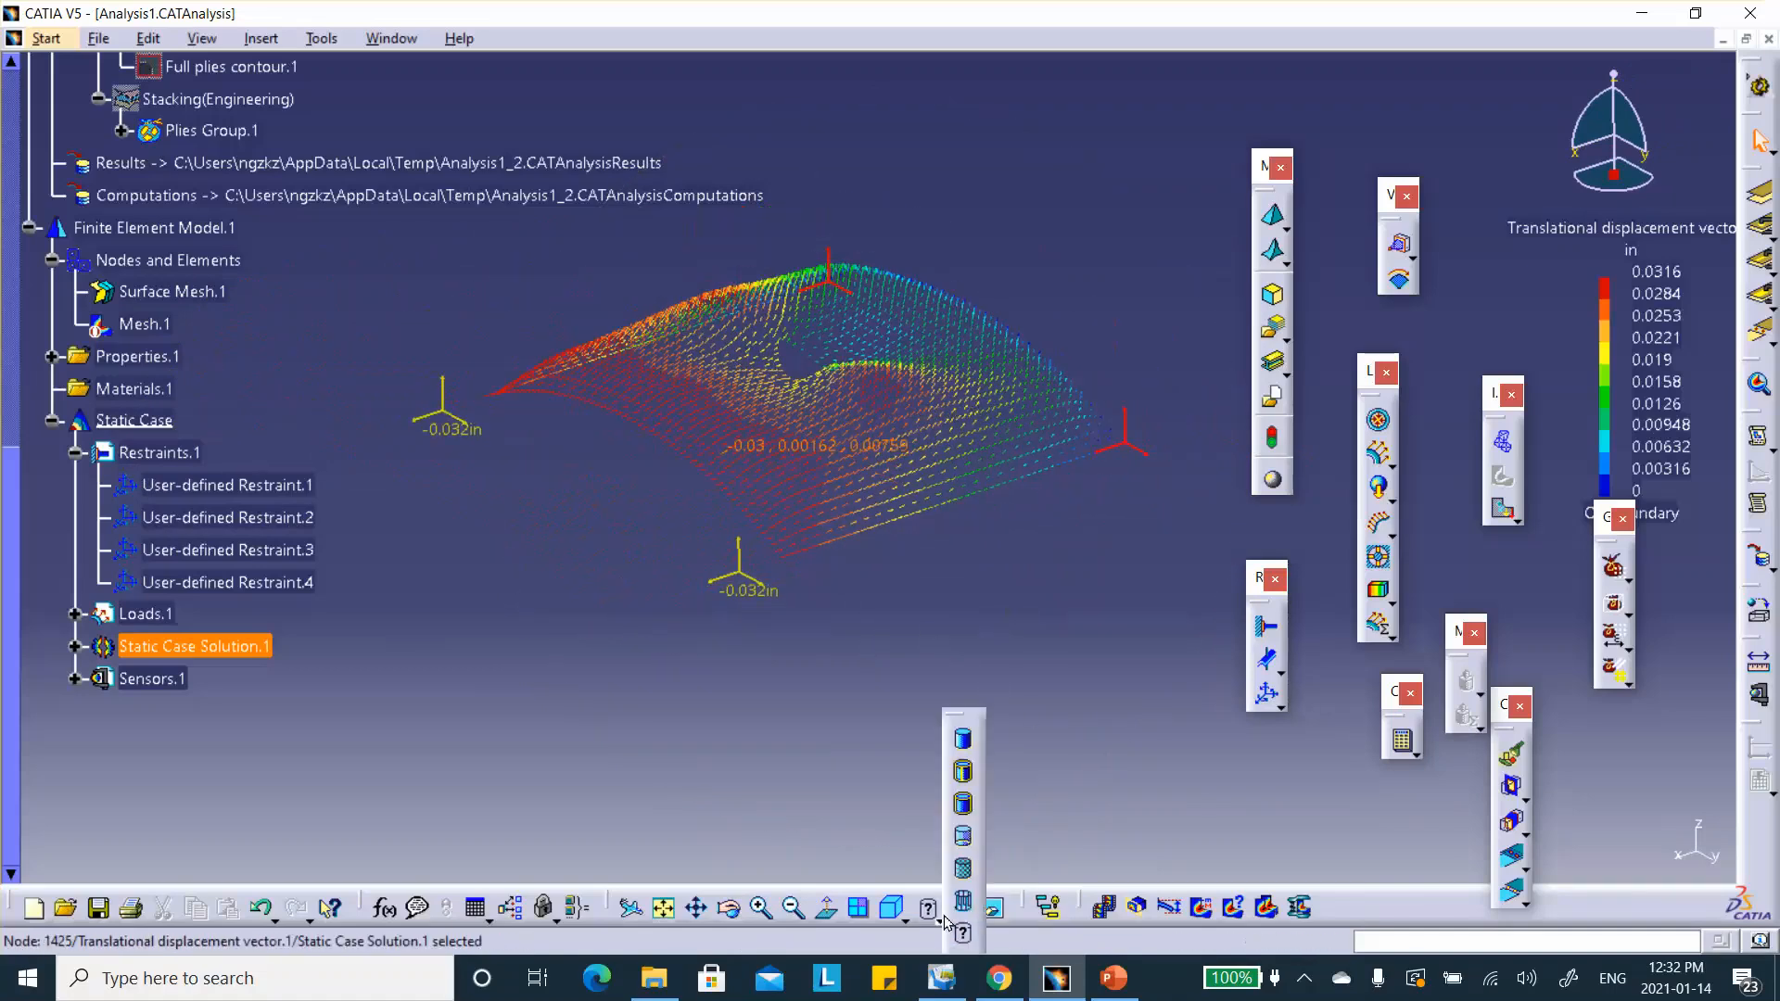
click(970, 815)
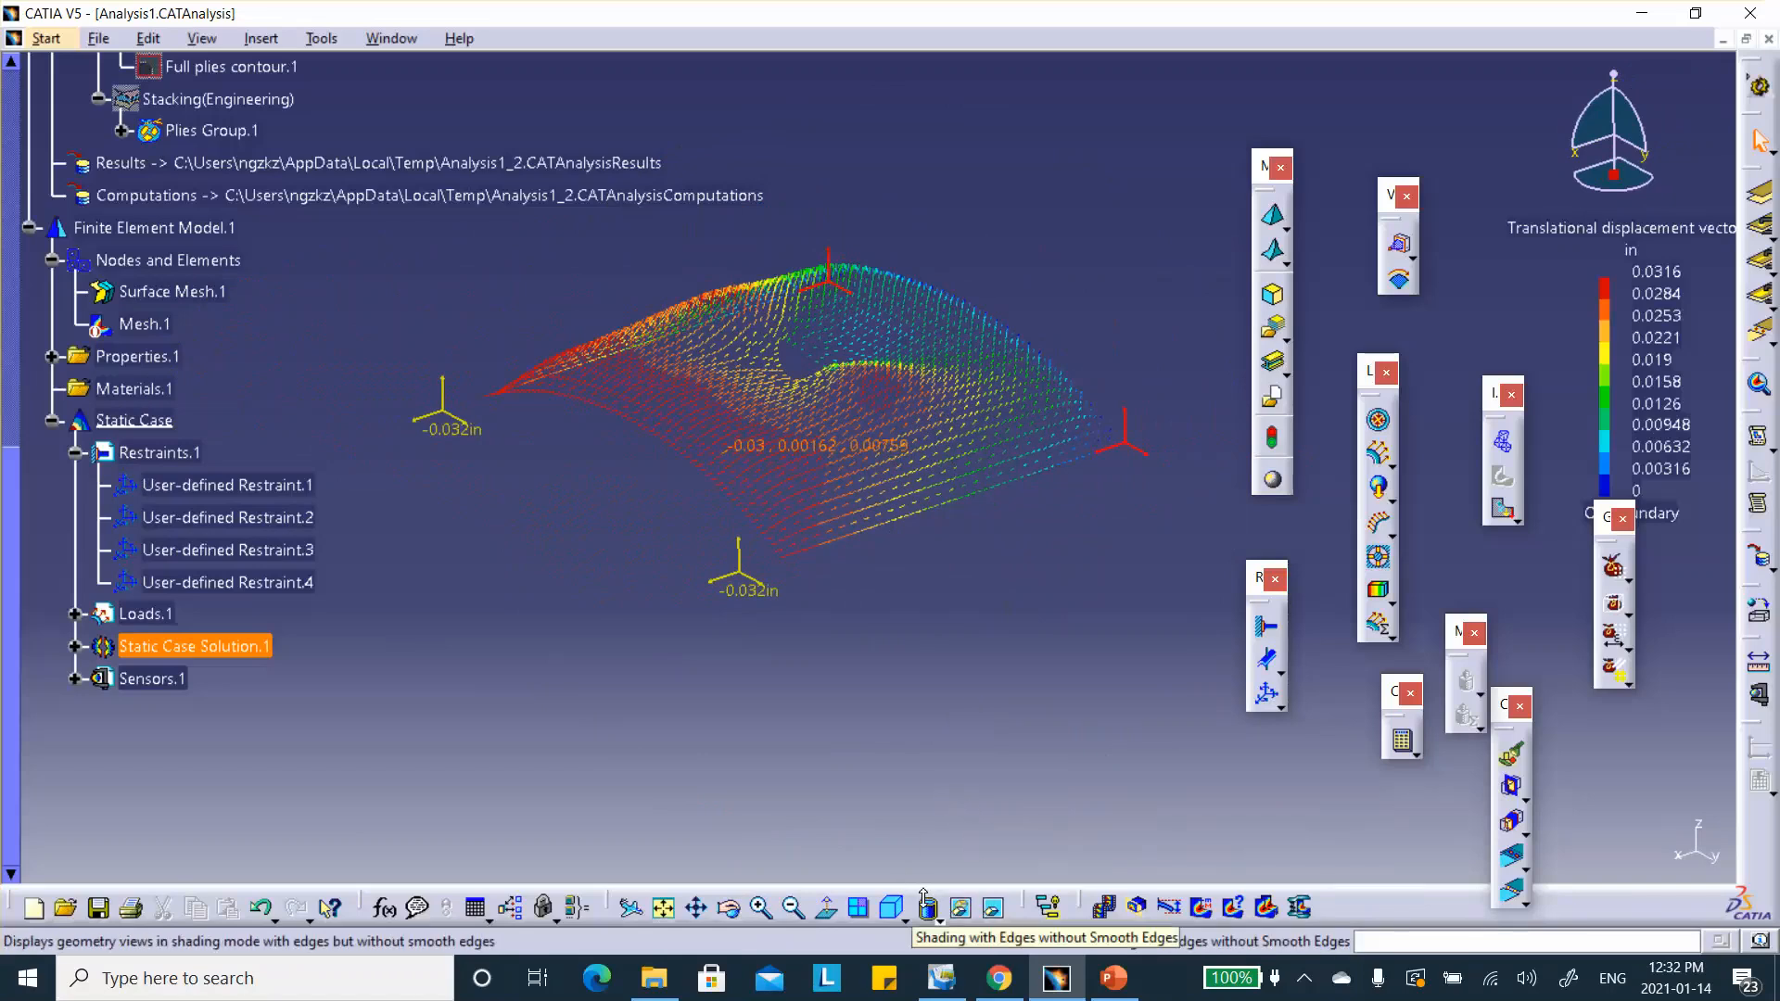
click(939, 919)
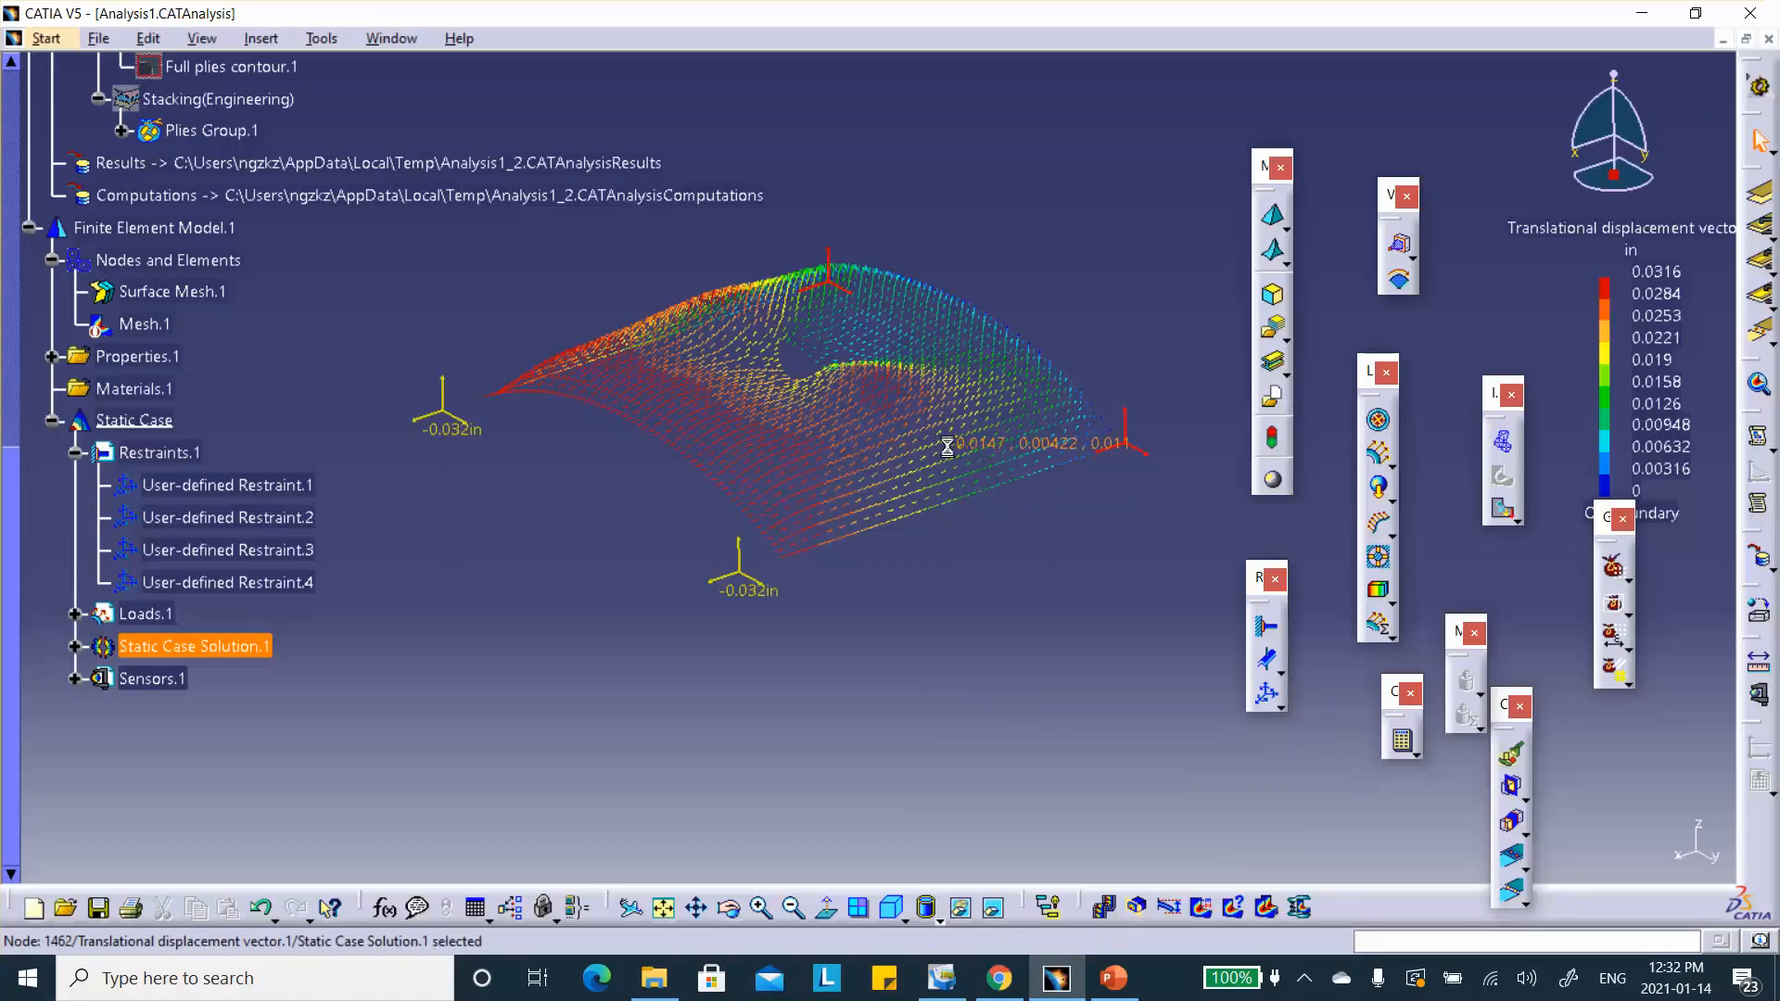
Change the displacement image to the Average iso type and change the view's render style to show it as filled colour contours.
double_click(960, 443)
click(286, 312)
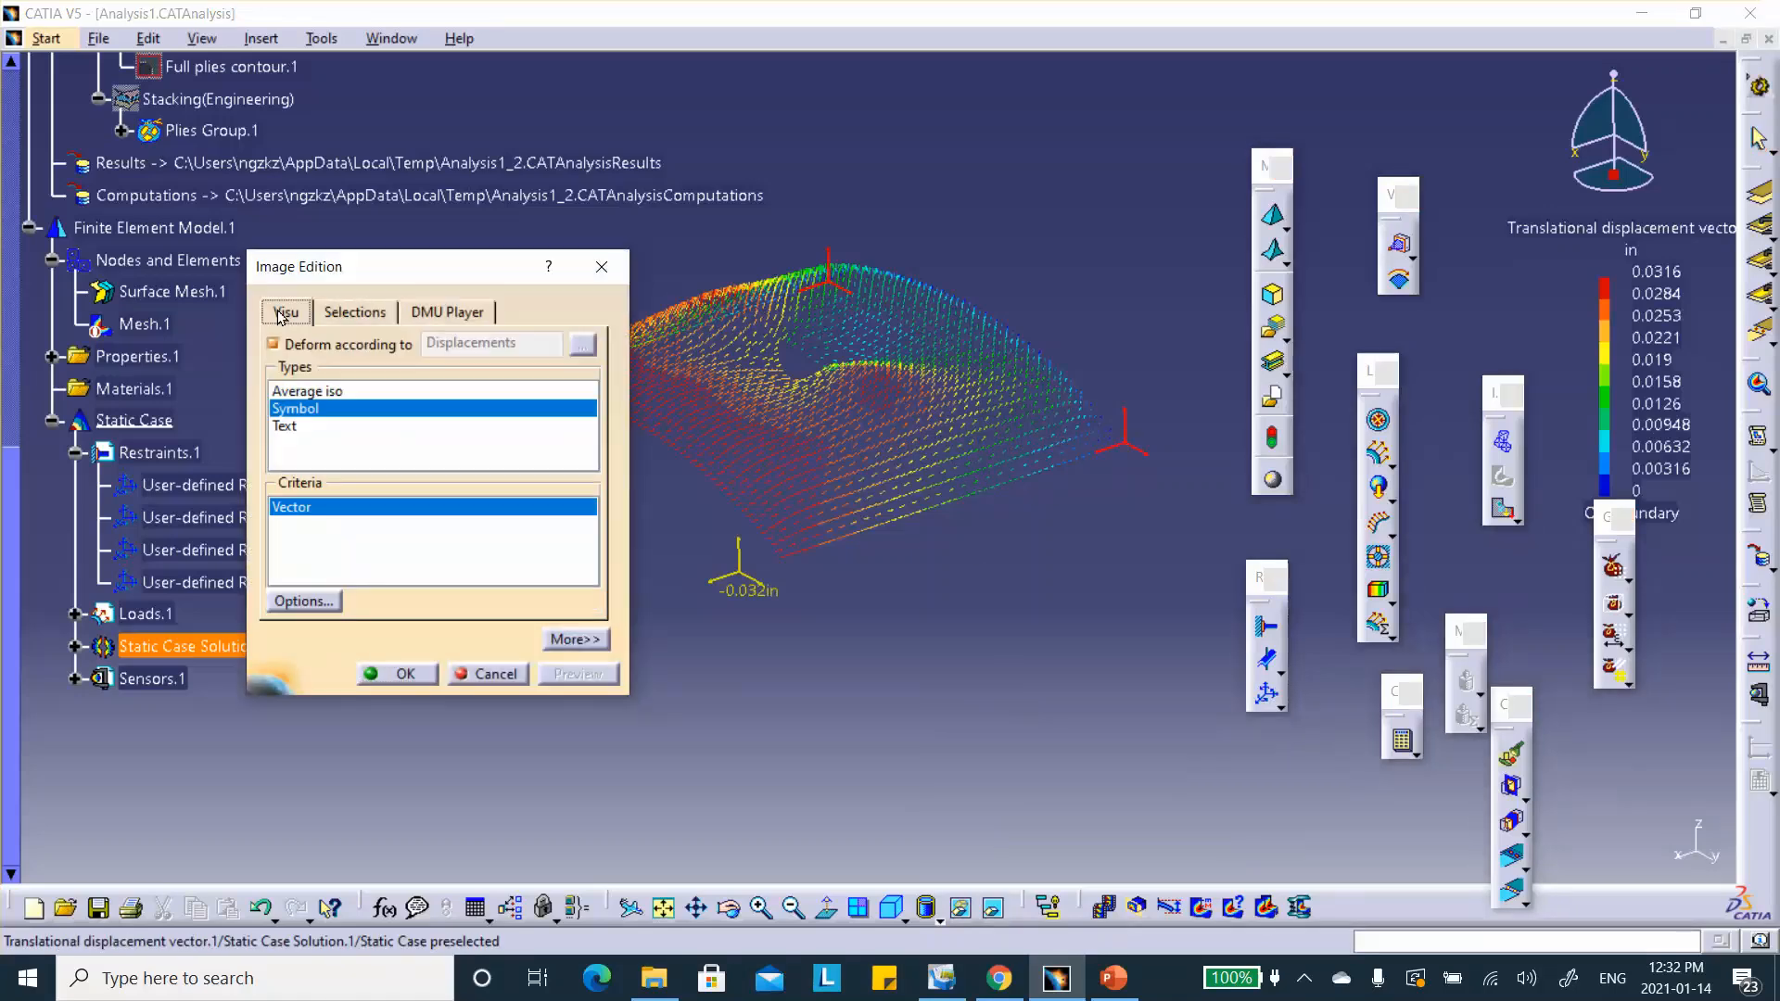
click(306, 390)
click(373, 672)
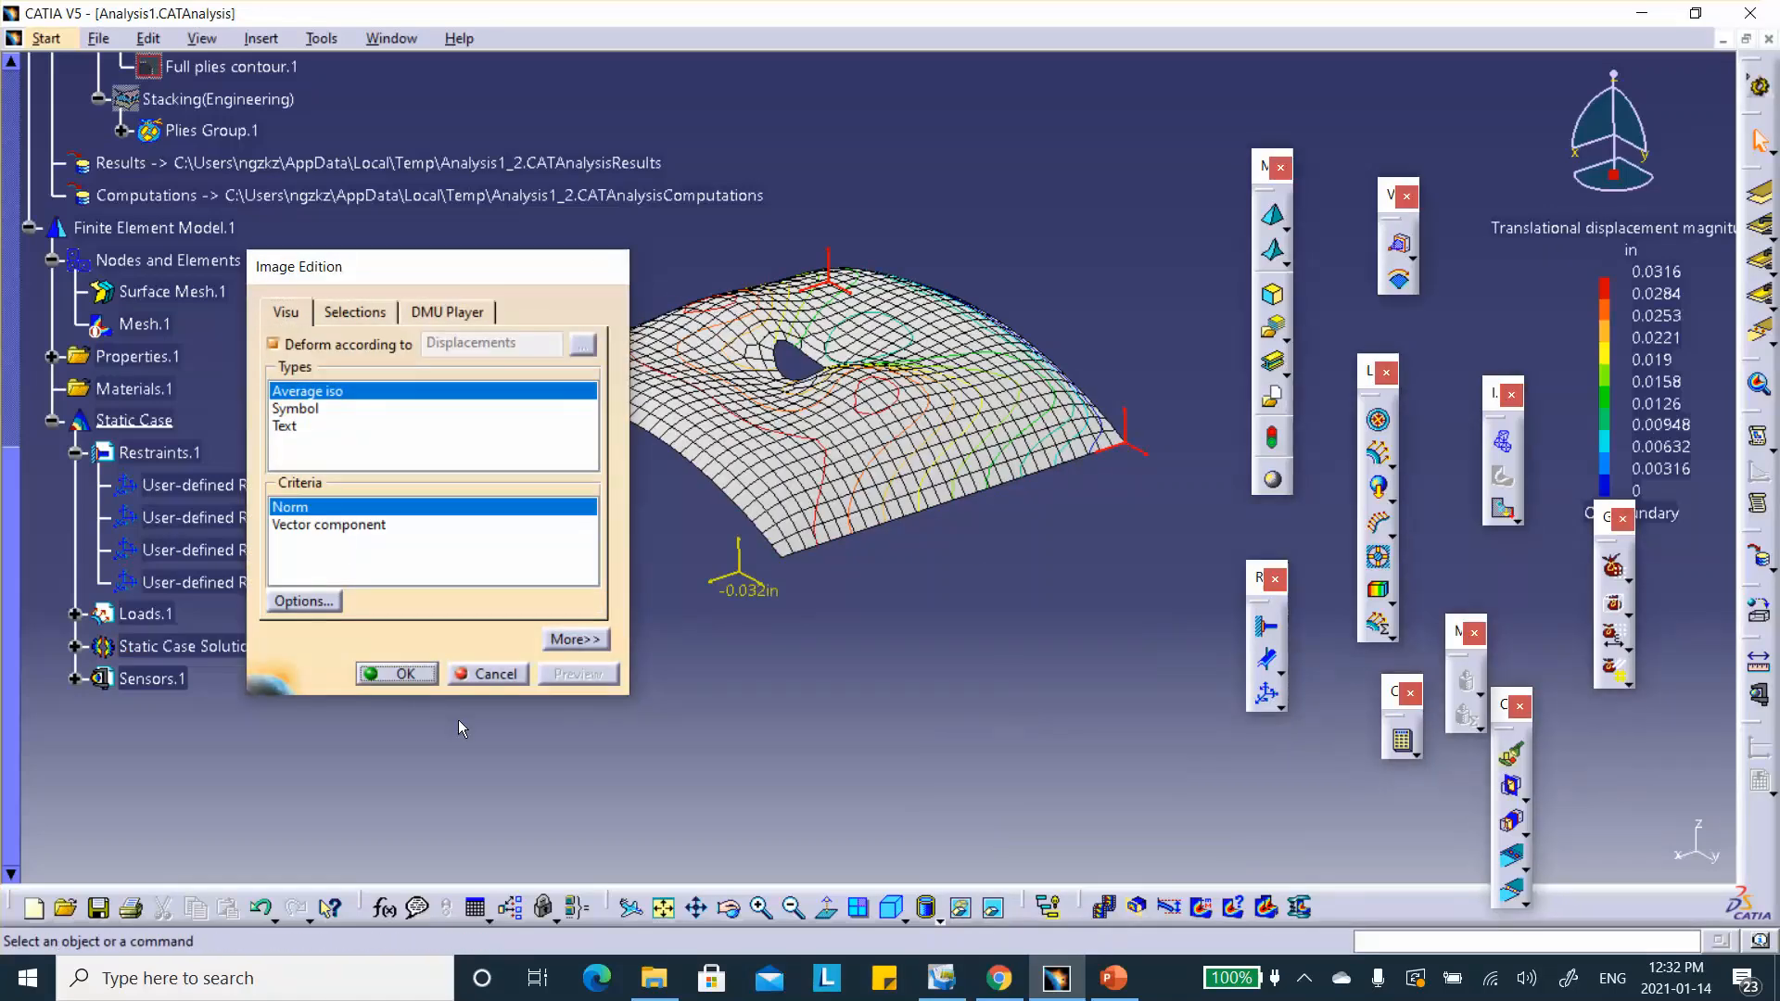
click(938, 909)
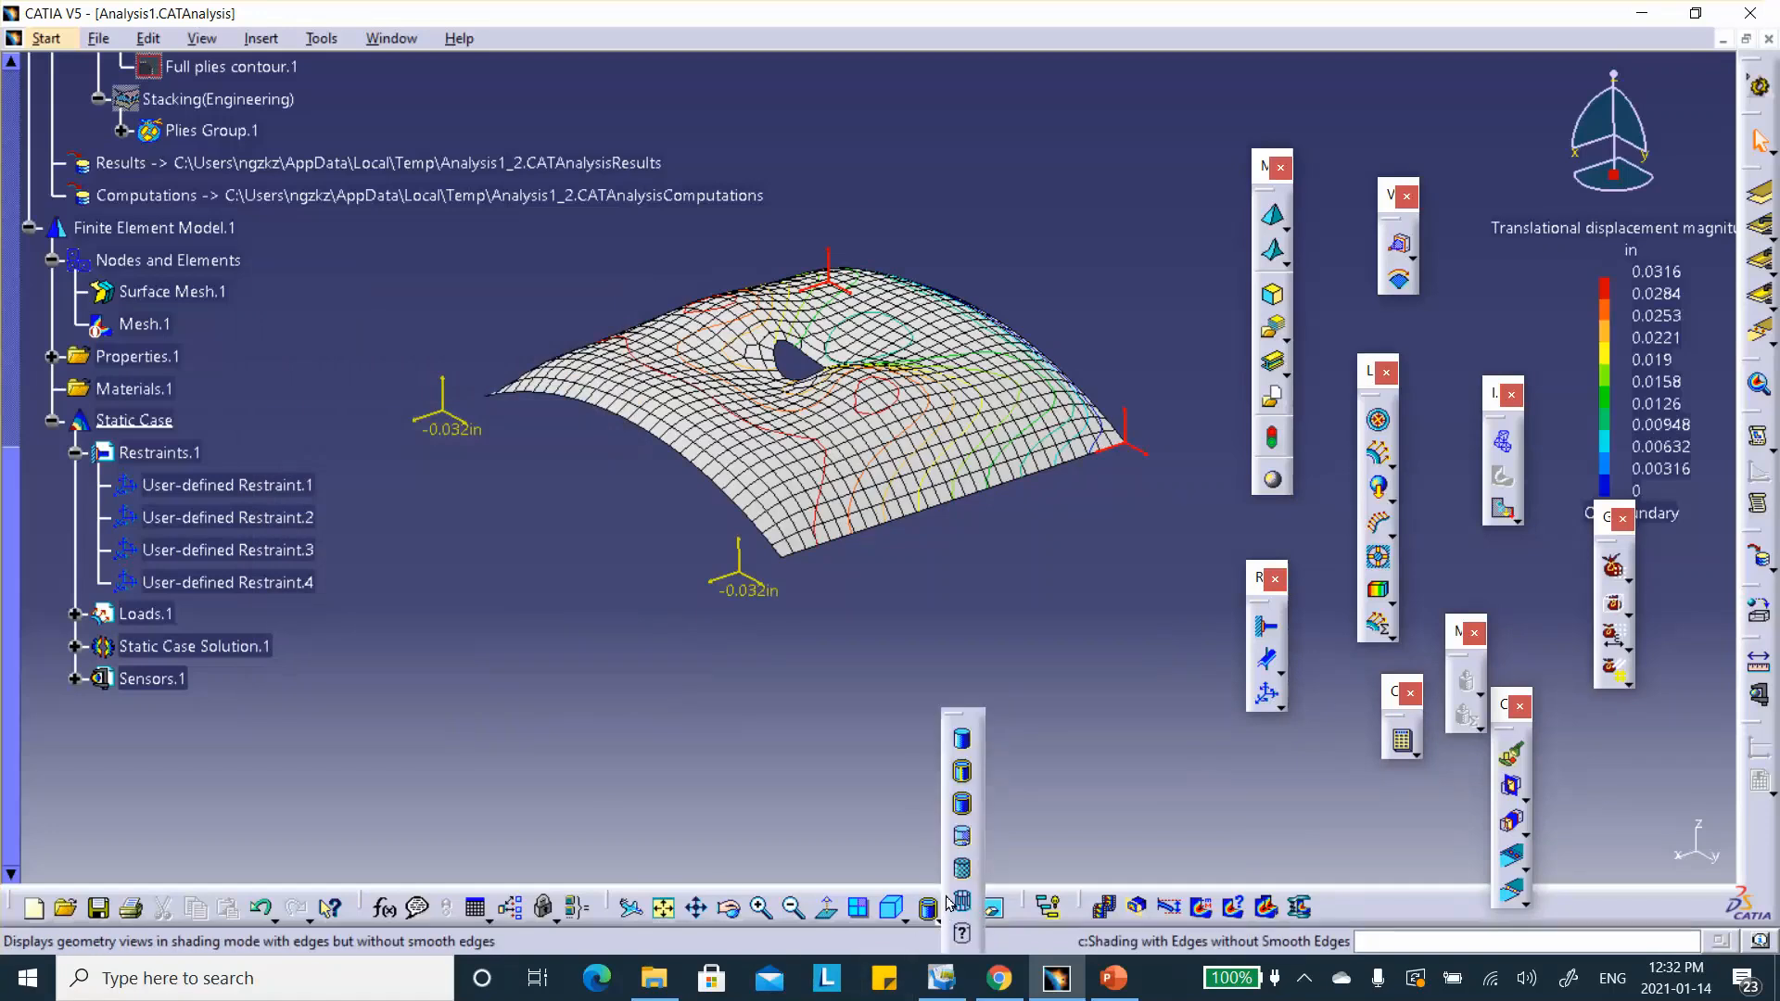
click(956, 723)
mouse_move(754, 613)
middle_down()
mouse_move(760, 556)
mouse_move(937, 480)
mouse_move(977, 418)
mouse_move(766, 540)
mouse_move(678, 545)
mouse_move(656, 565)
mouse_move(1013, 635)
mouse_move(699, 612)
mouse_move(648, 626)
middle_up()
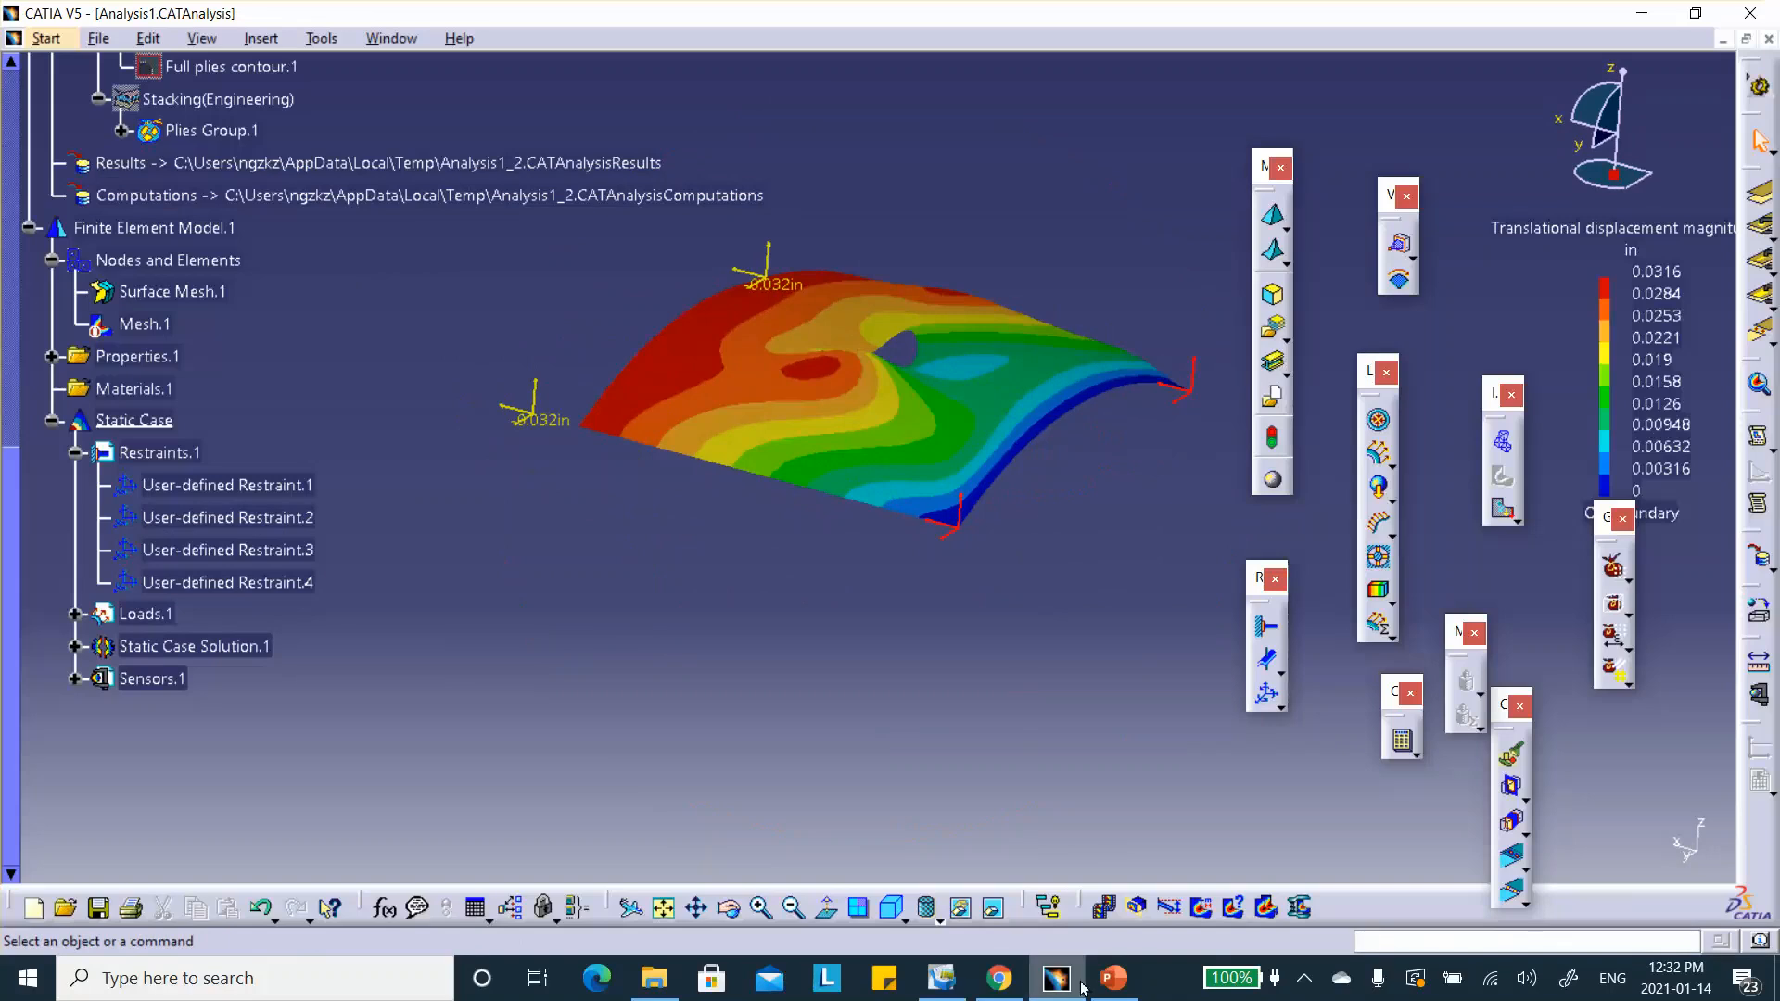
Check the Case 1 required force on the PowerPoint slide, return to CATIA and deactivate the Translational displacement magnitude image.
click(1113, 978)
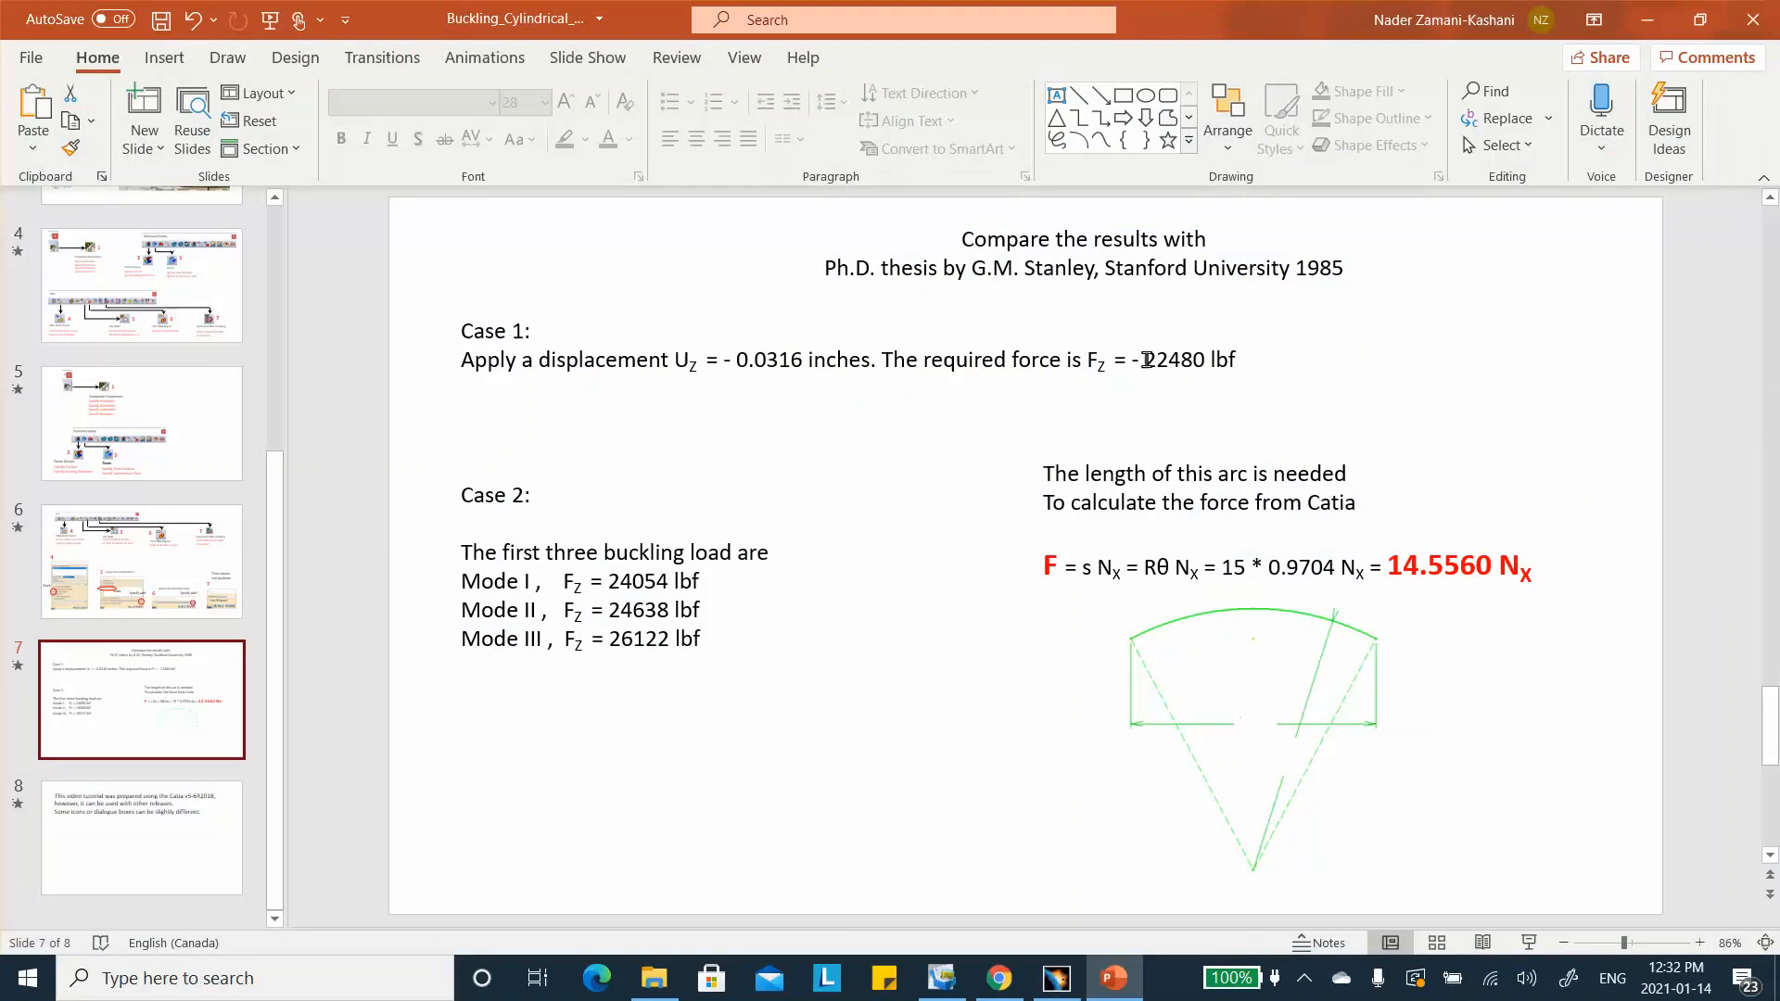
click(1646, 19)
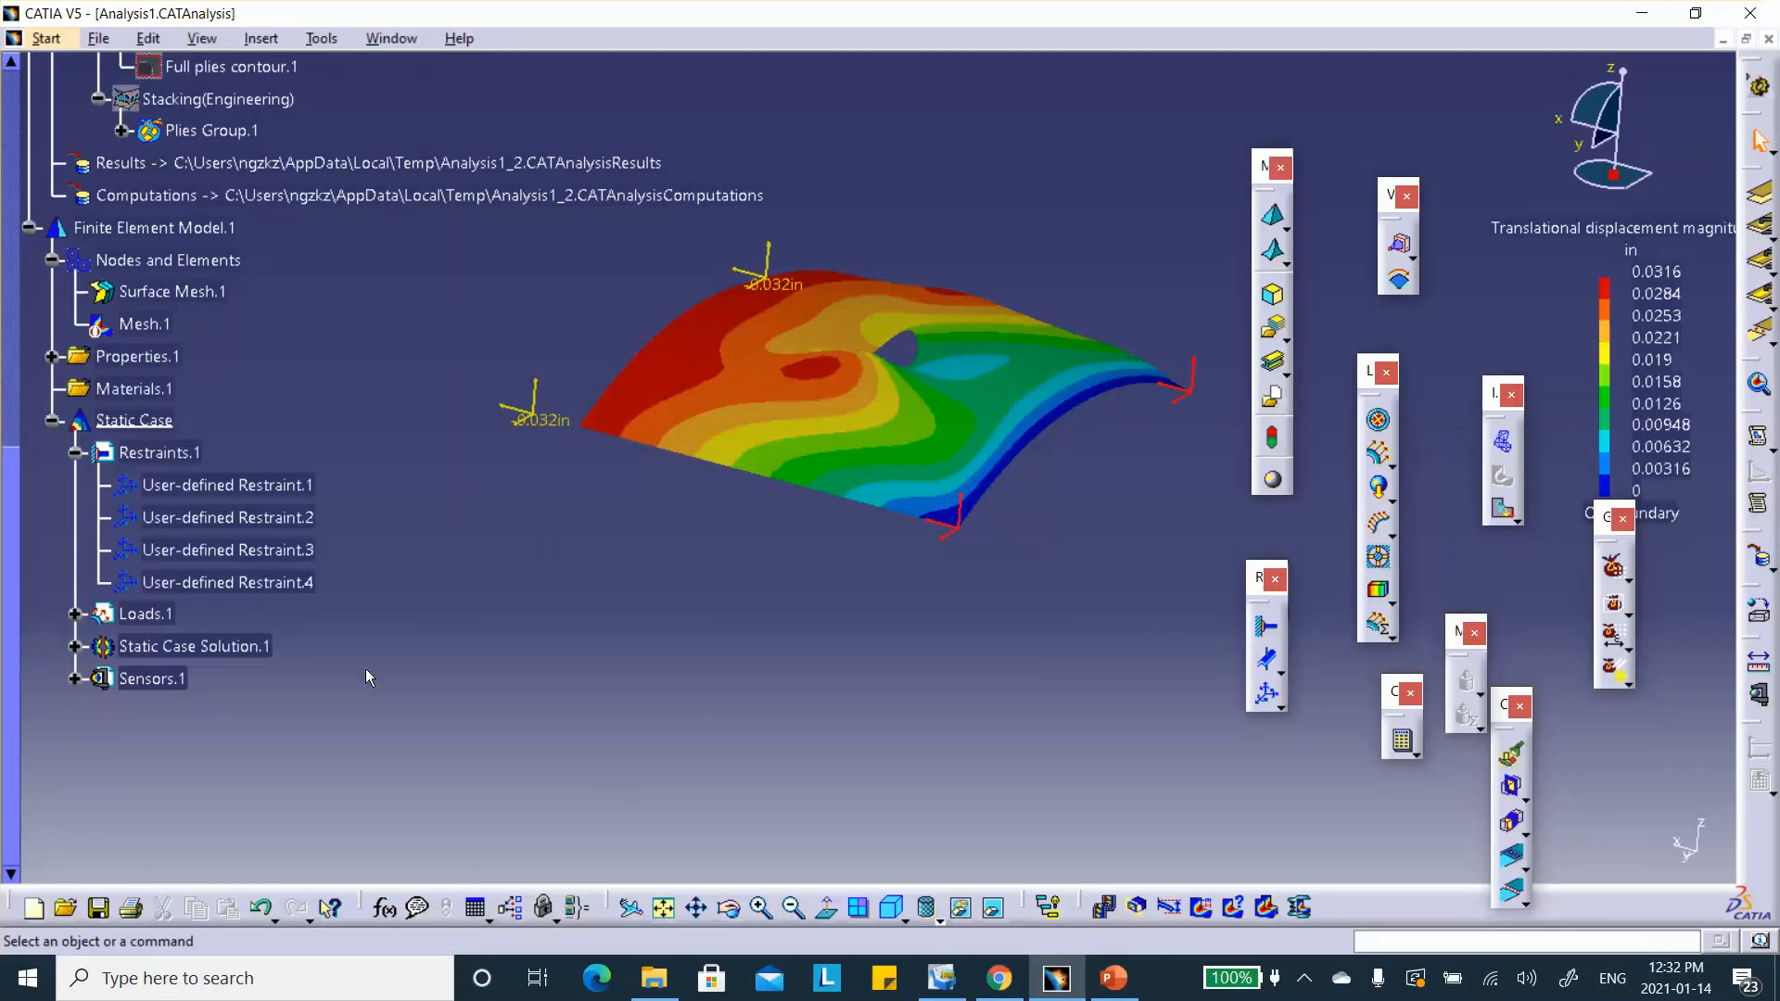
click(75, 646)
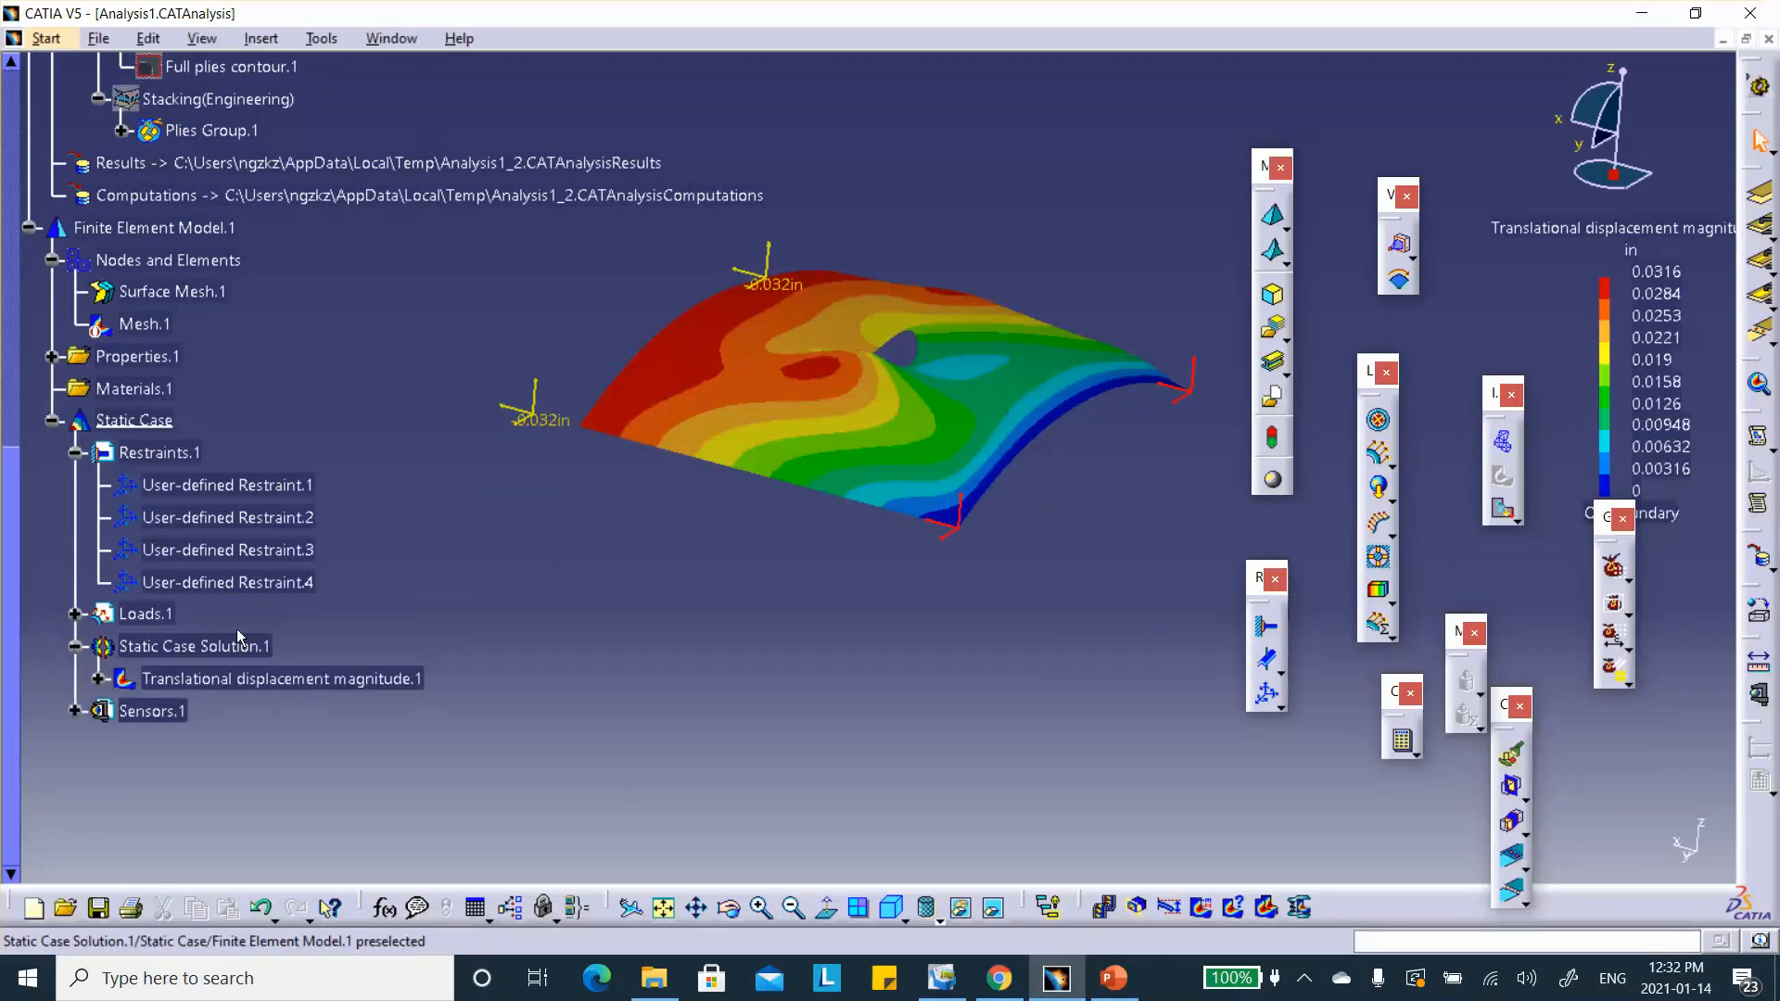
scroll(355, 589, down, 3)
click(354, 595)
right_click(354, 595)
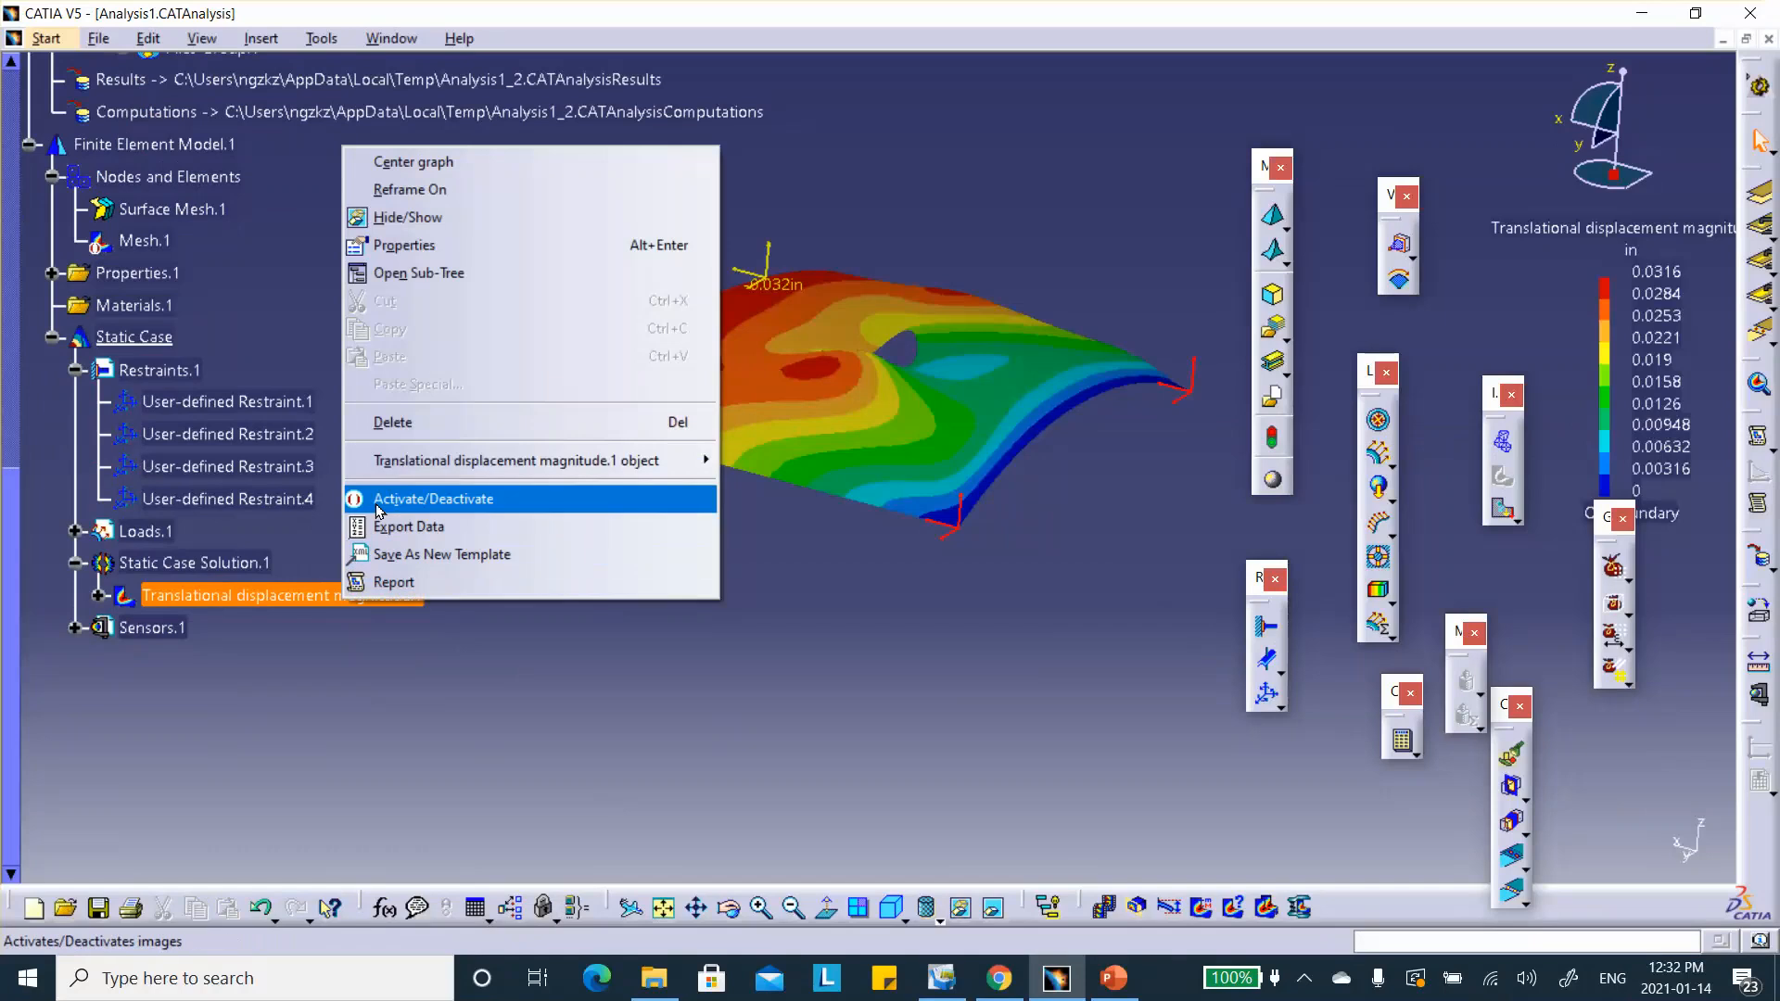
click(377, 505)
middle_drag(670, 638, 734, 654)
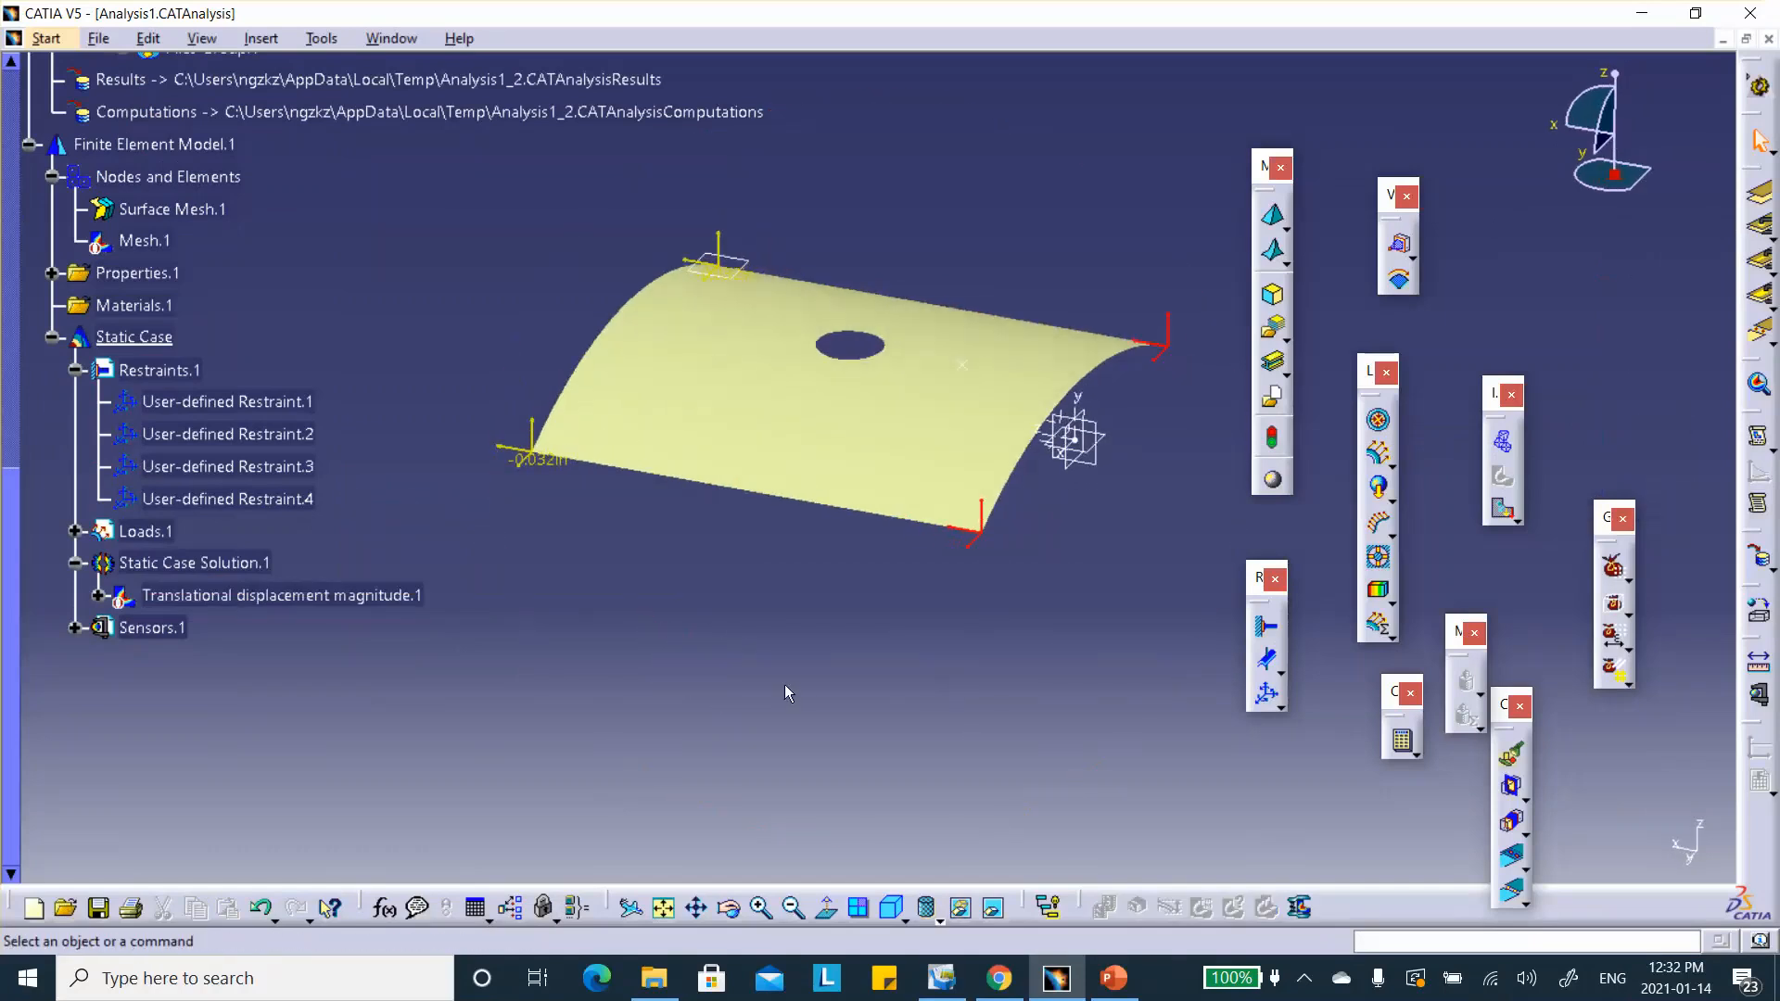
Create a reaction sensor on User-defined Restraint.2 with the Global axis type and update its force results.
click(76, 627)
click(141, 631)
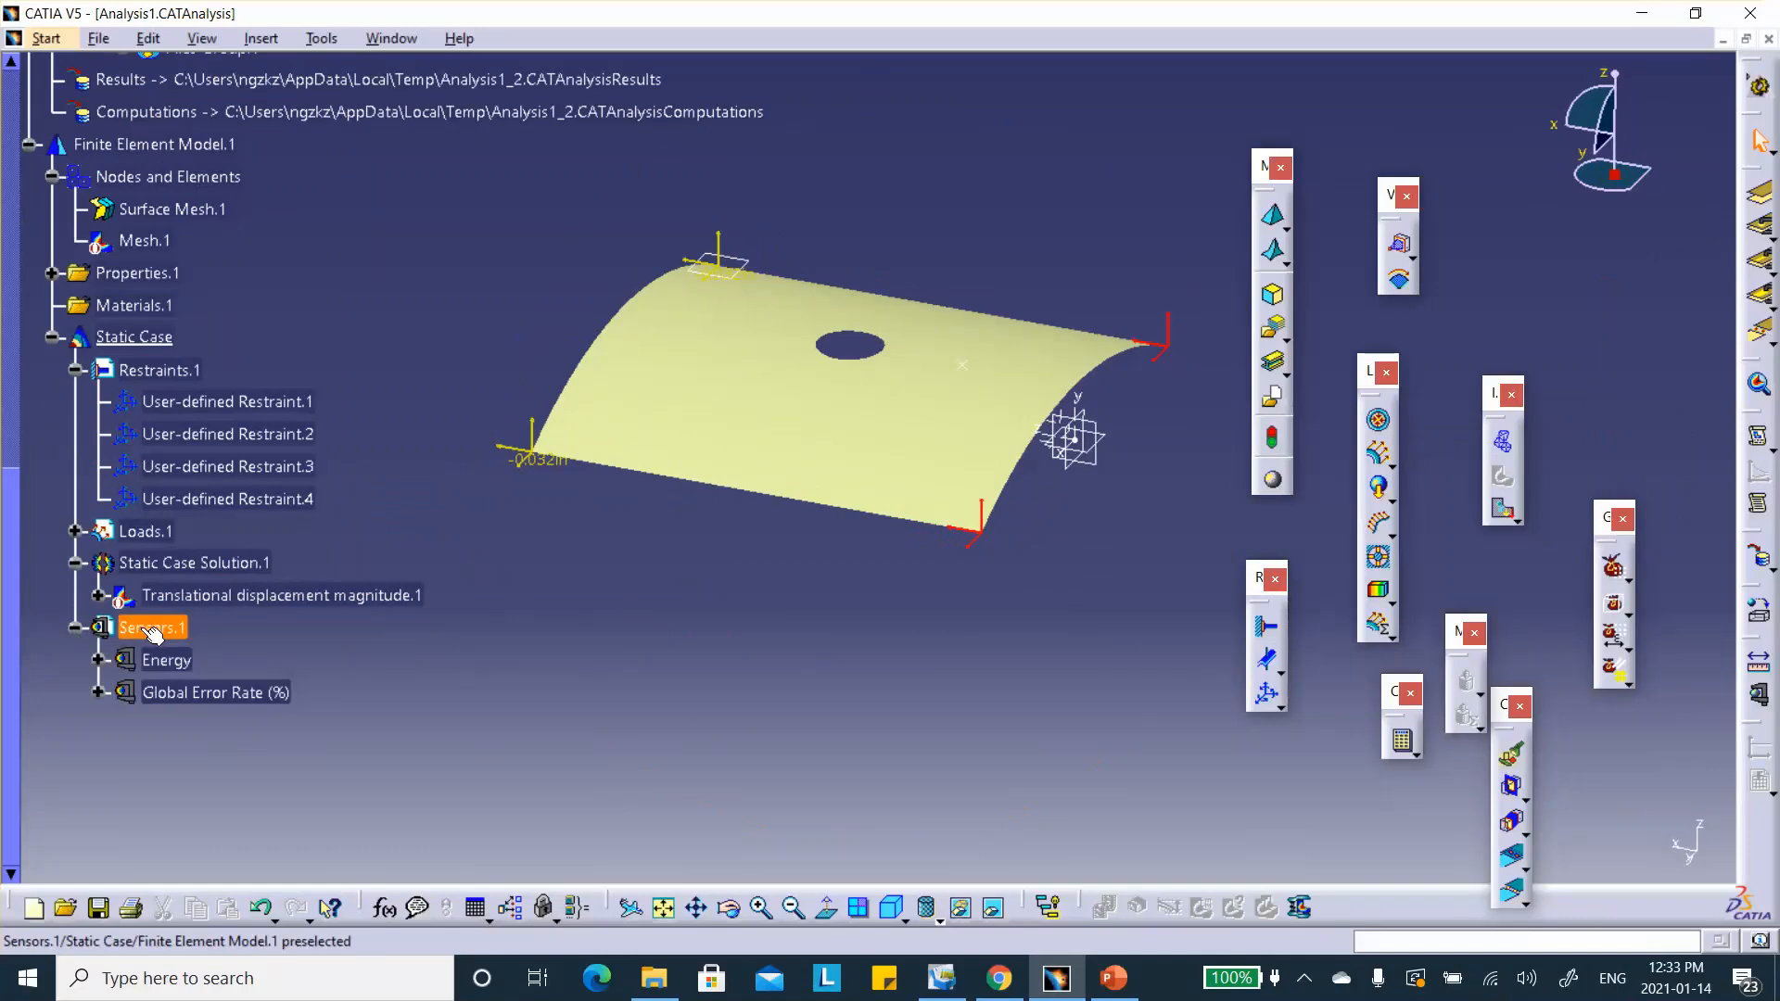
right_click(145, 636)
mouse_move(189, 590)
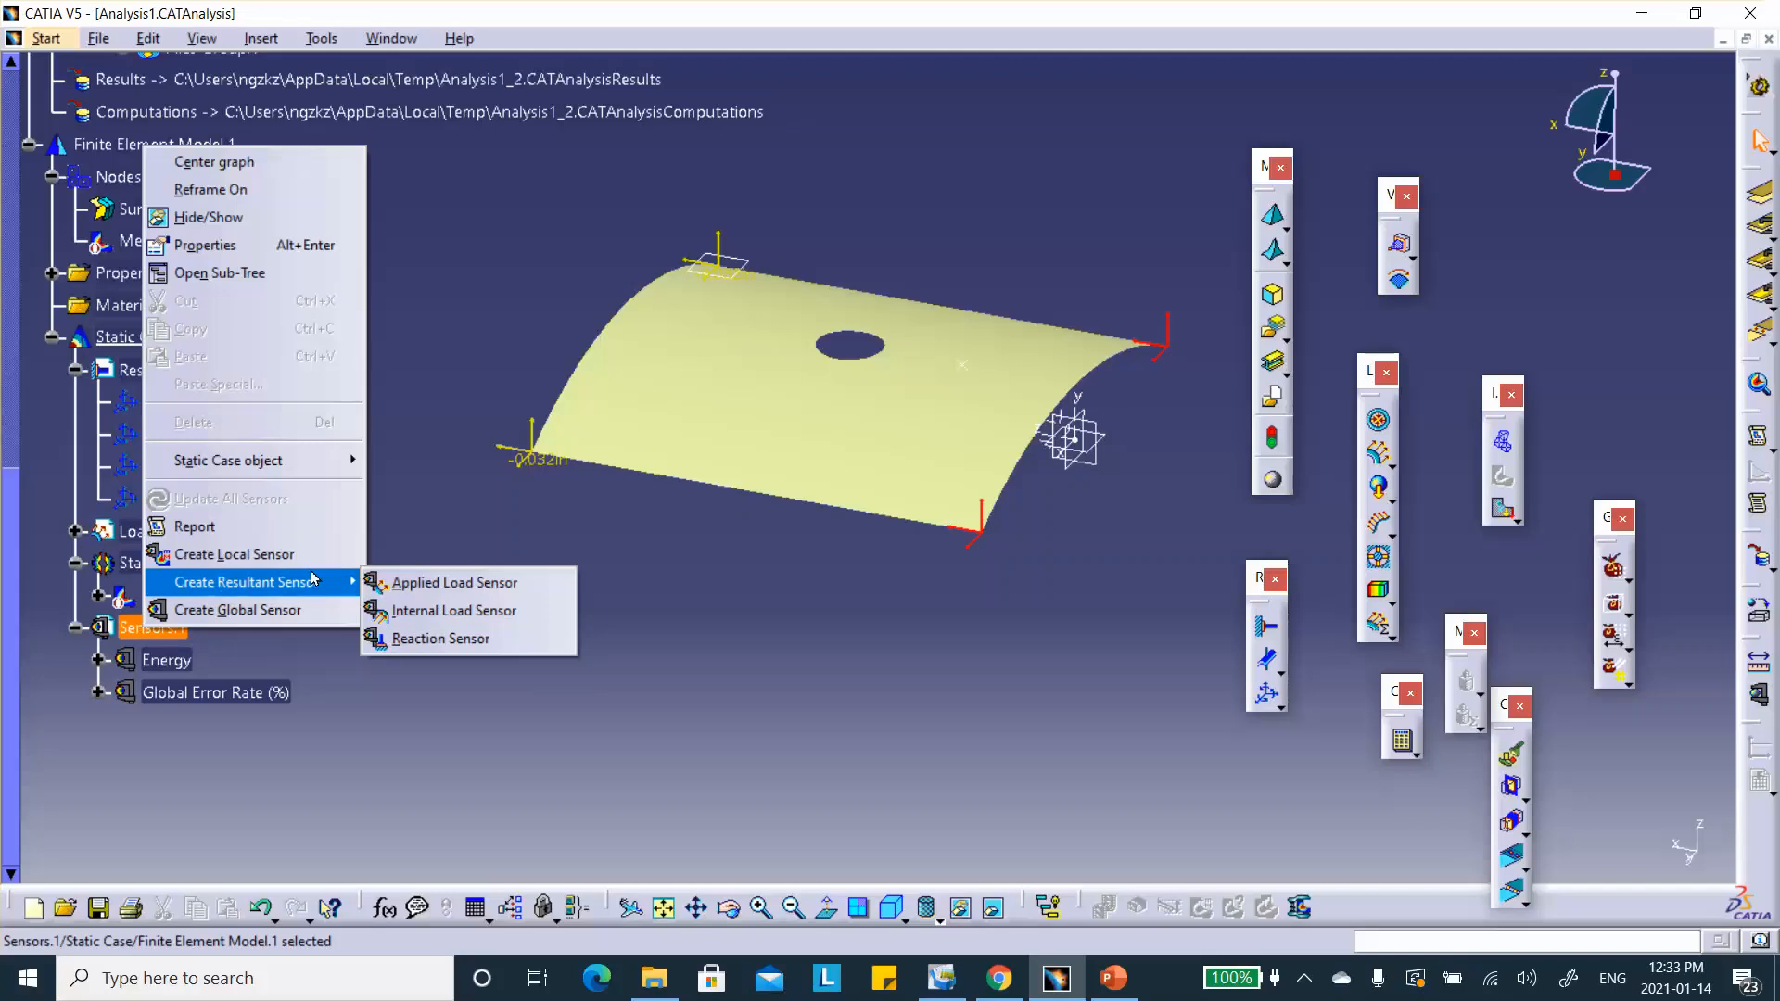
click(417, 639)
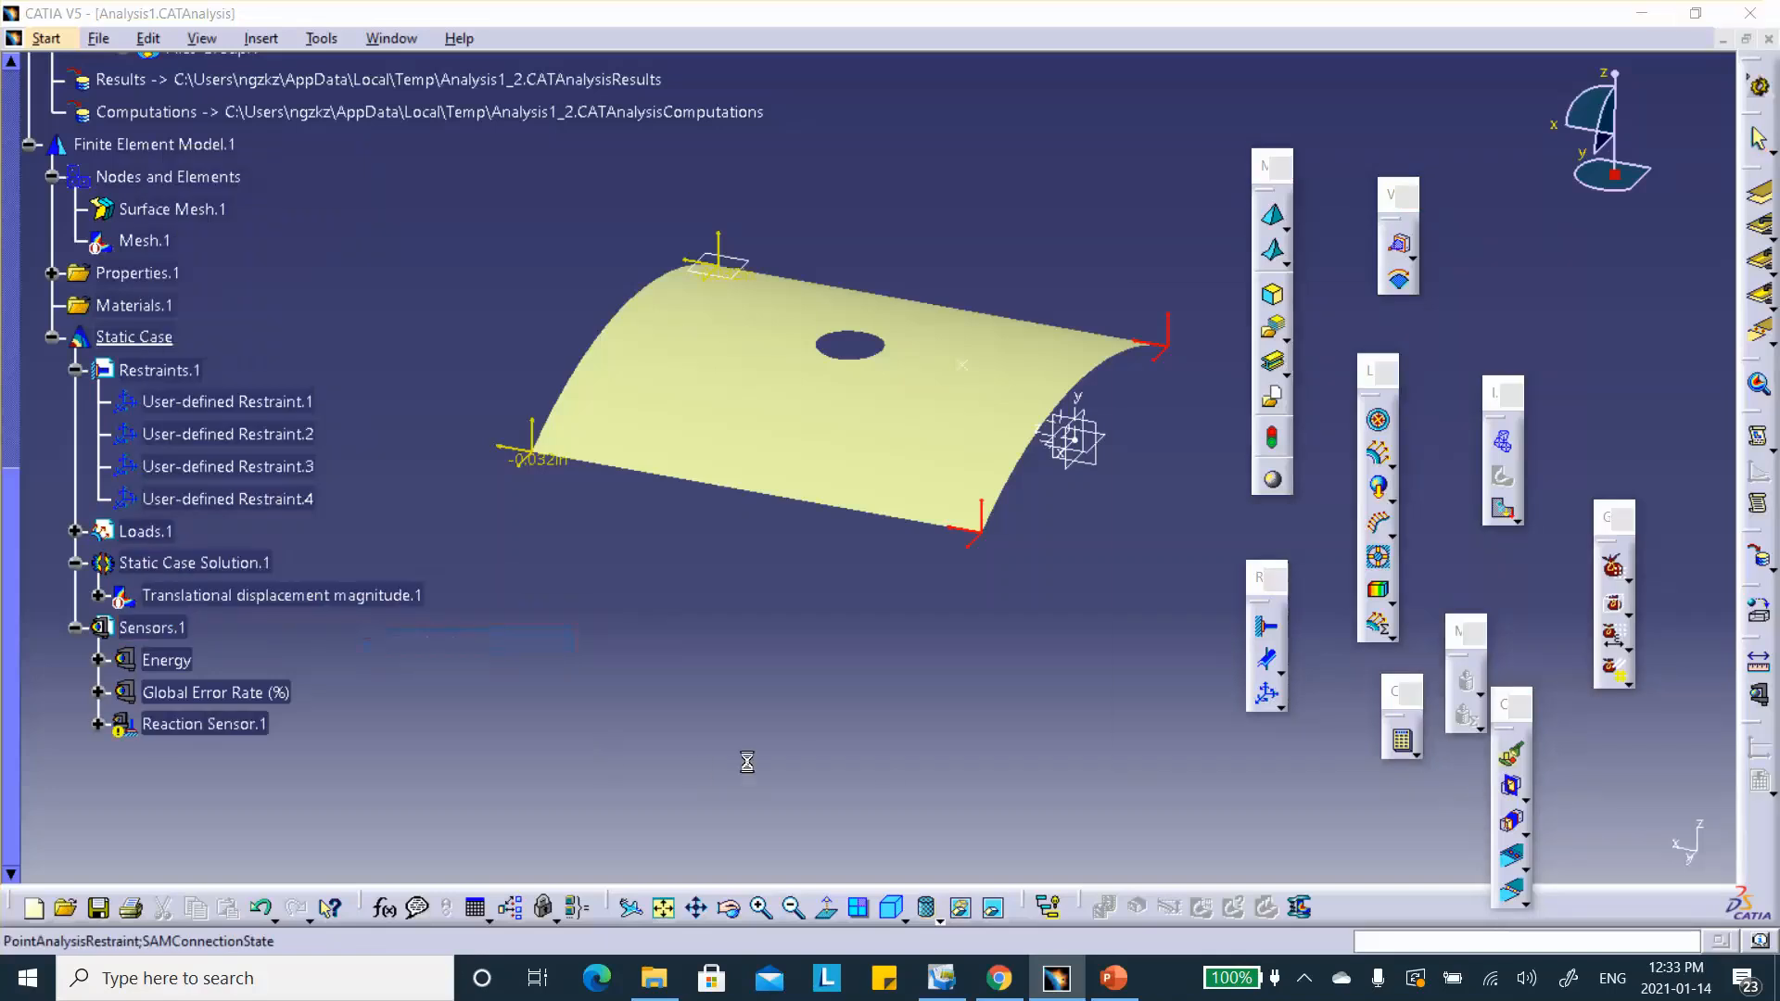
middle_drag(951, 608, 668, 645)
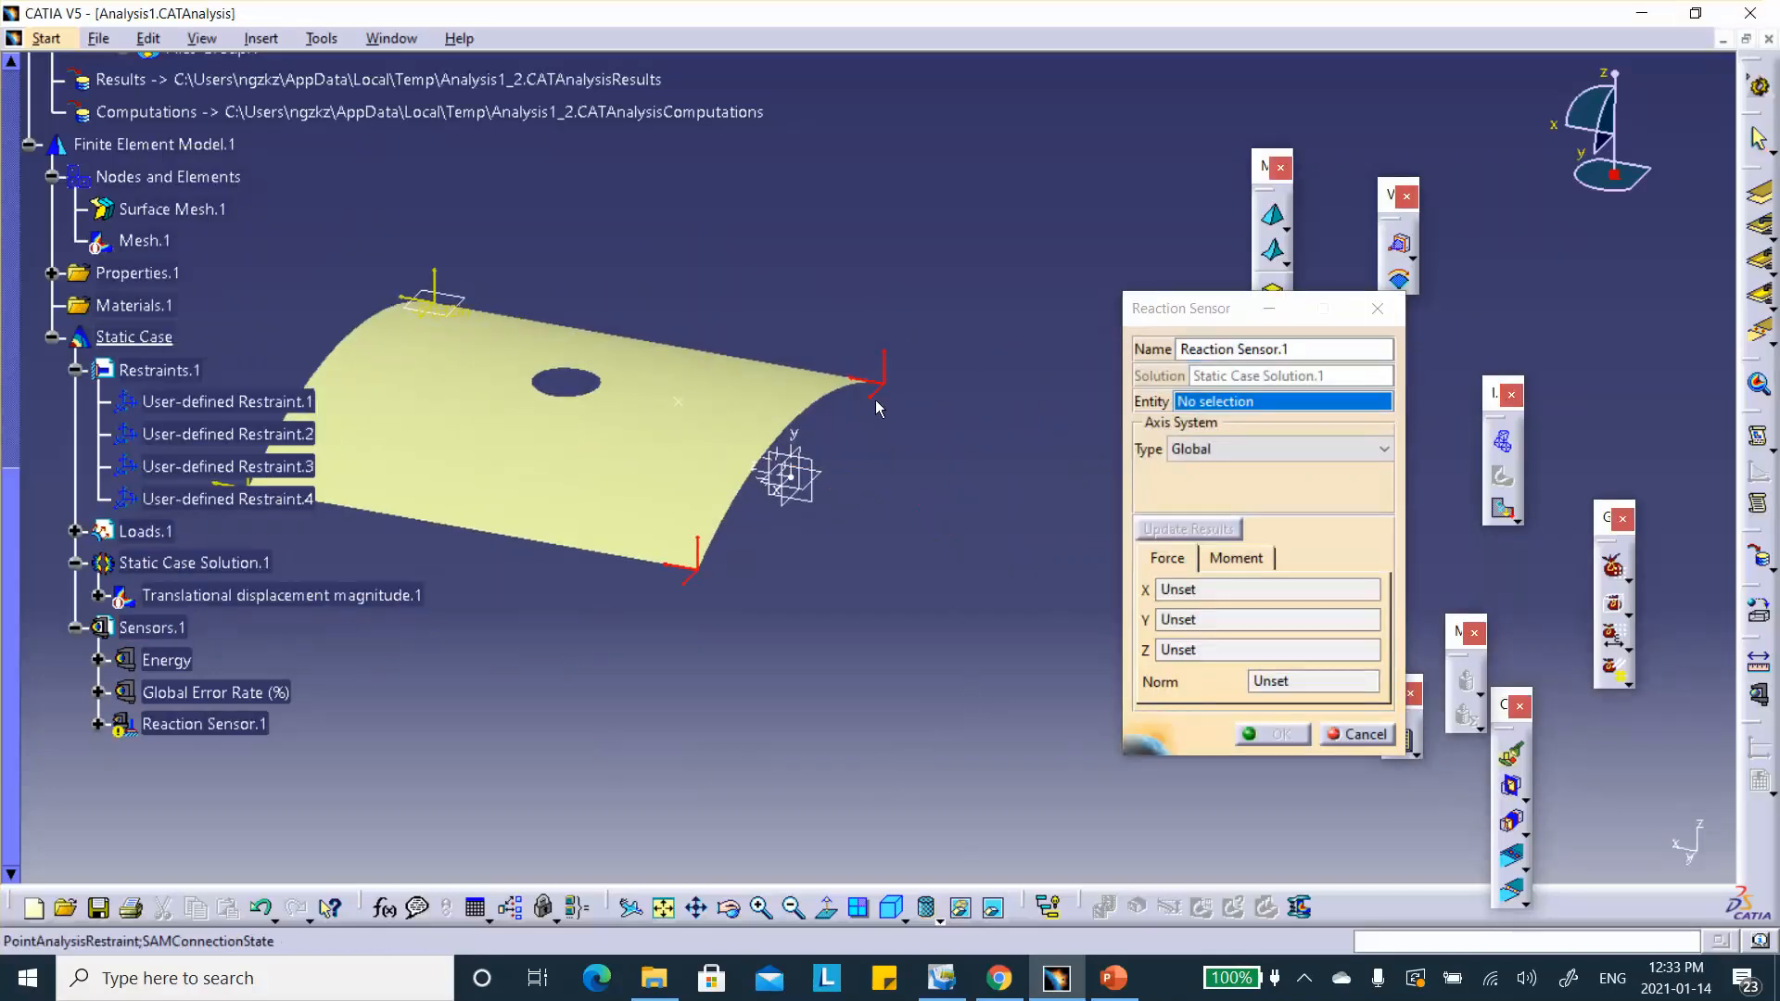
click(895, 373)
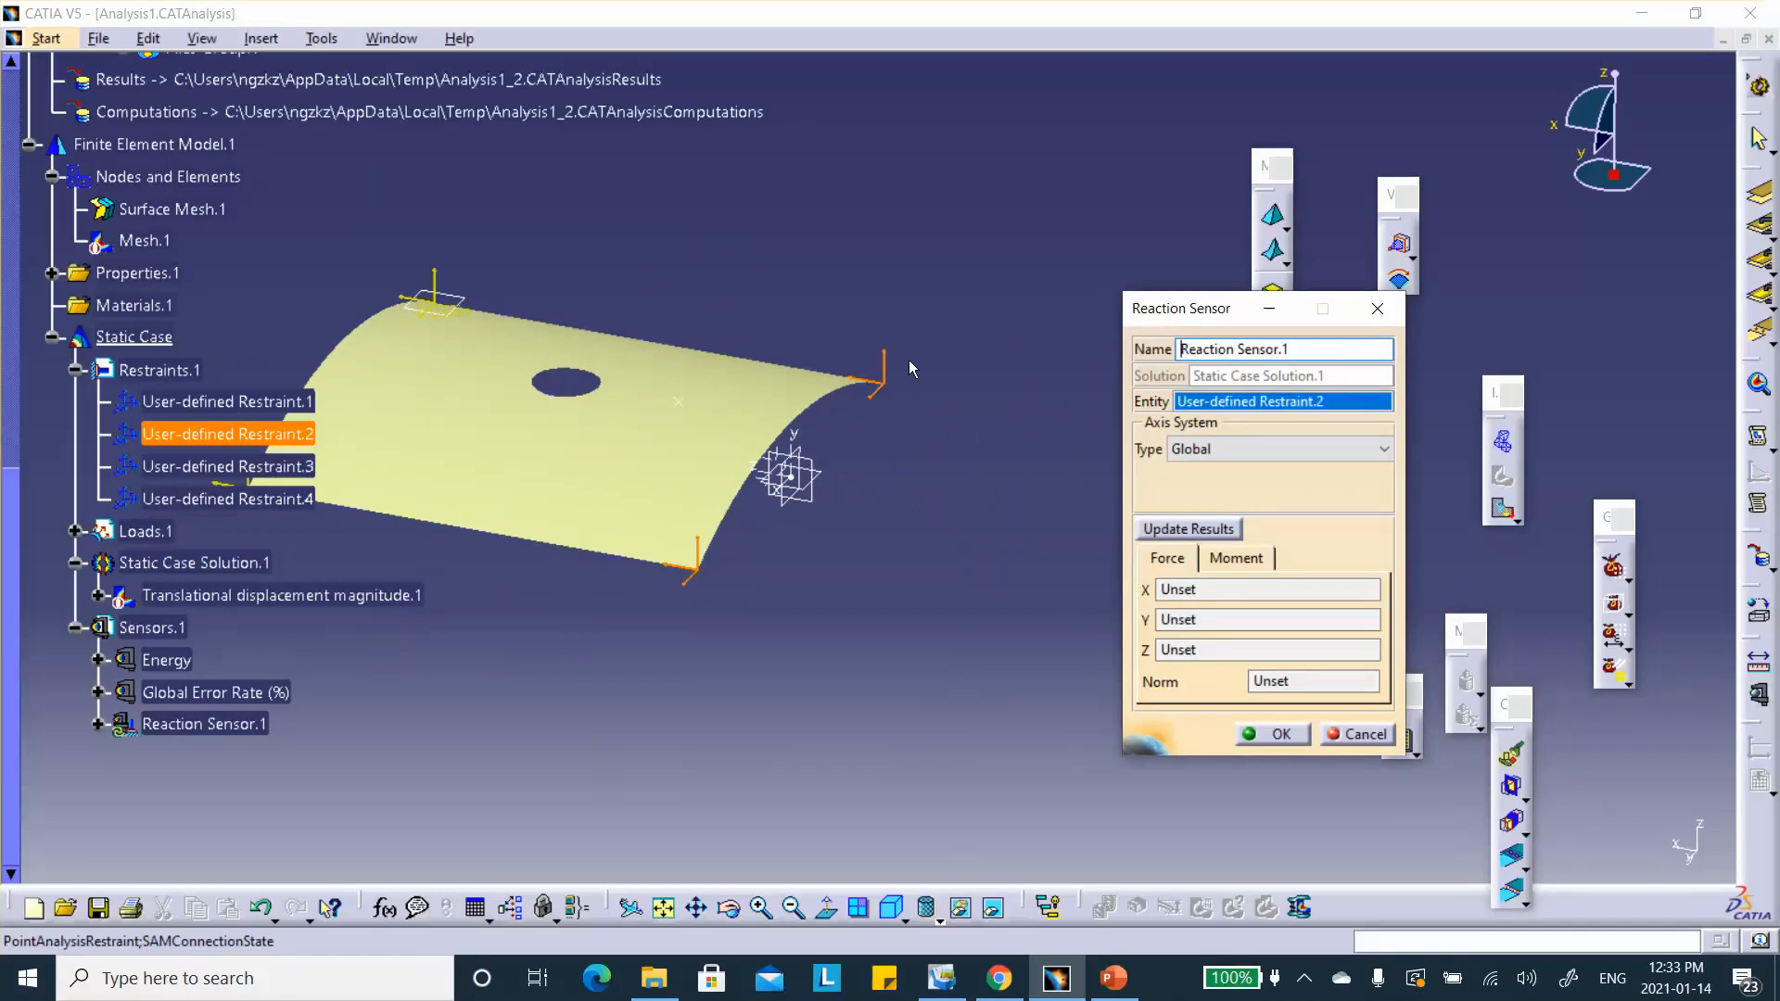
middle_drag(918, 545, 965, 459)
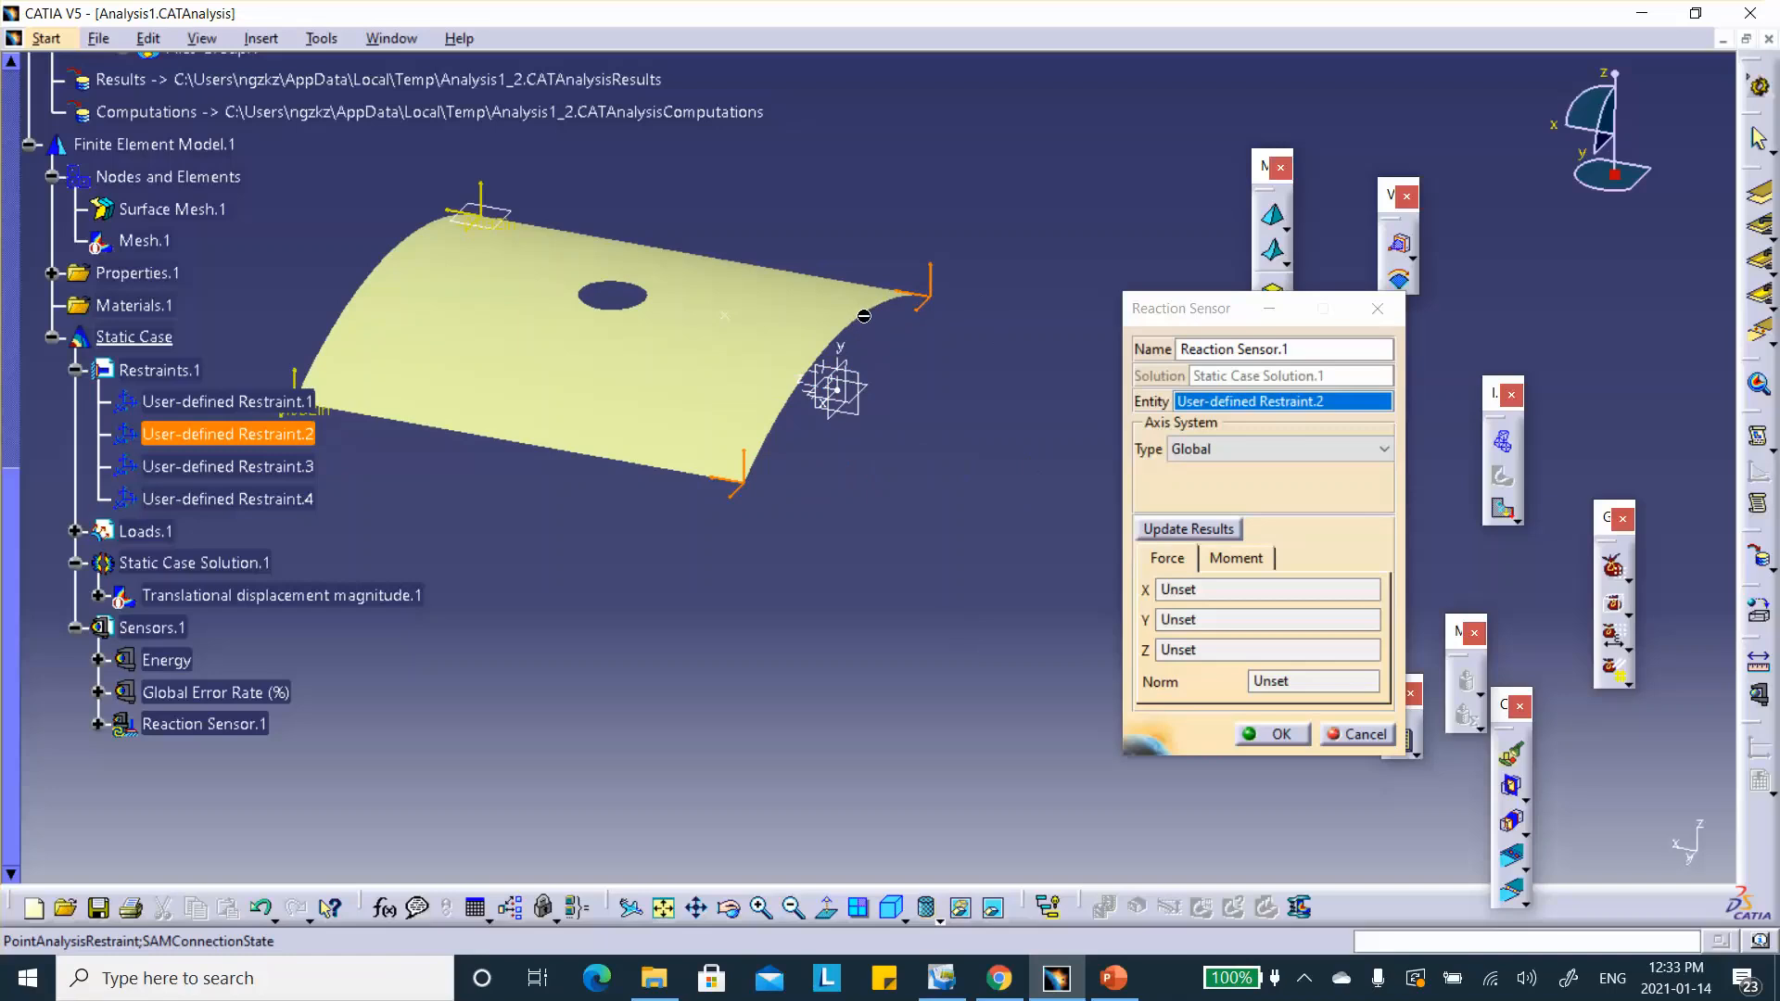
click(1175, 536)
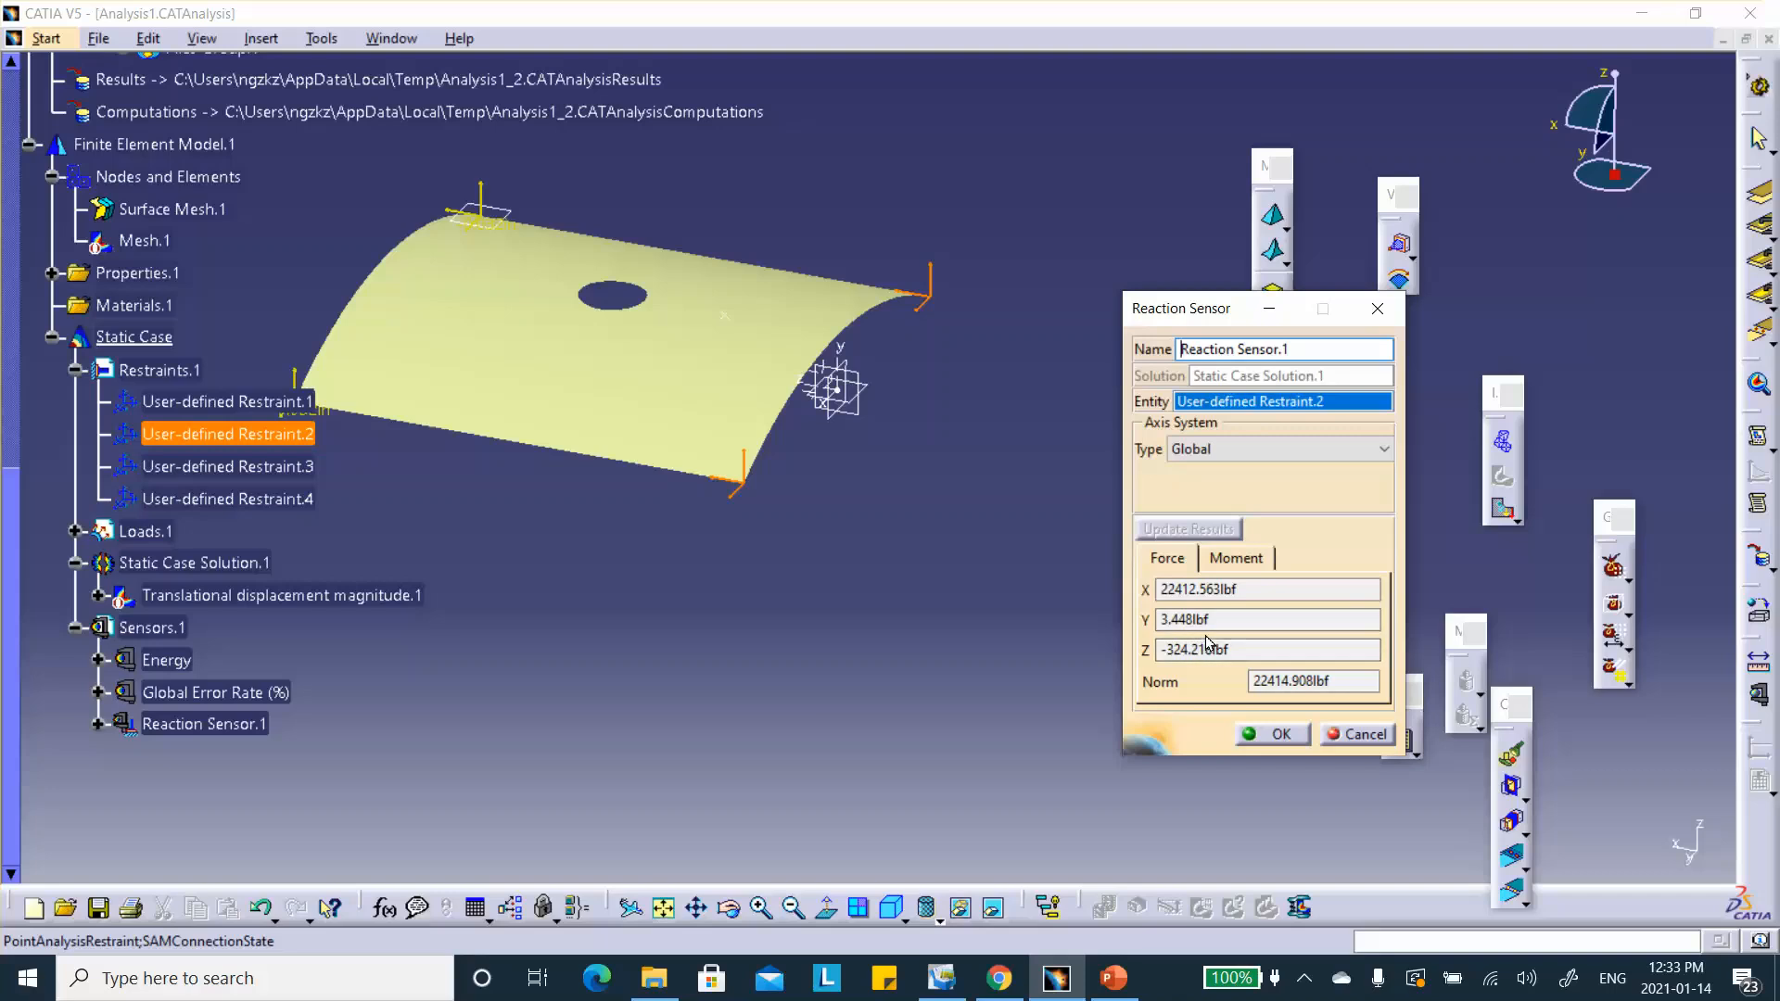
mouse_move(1200, 593)
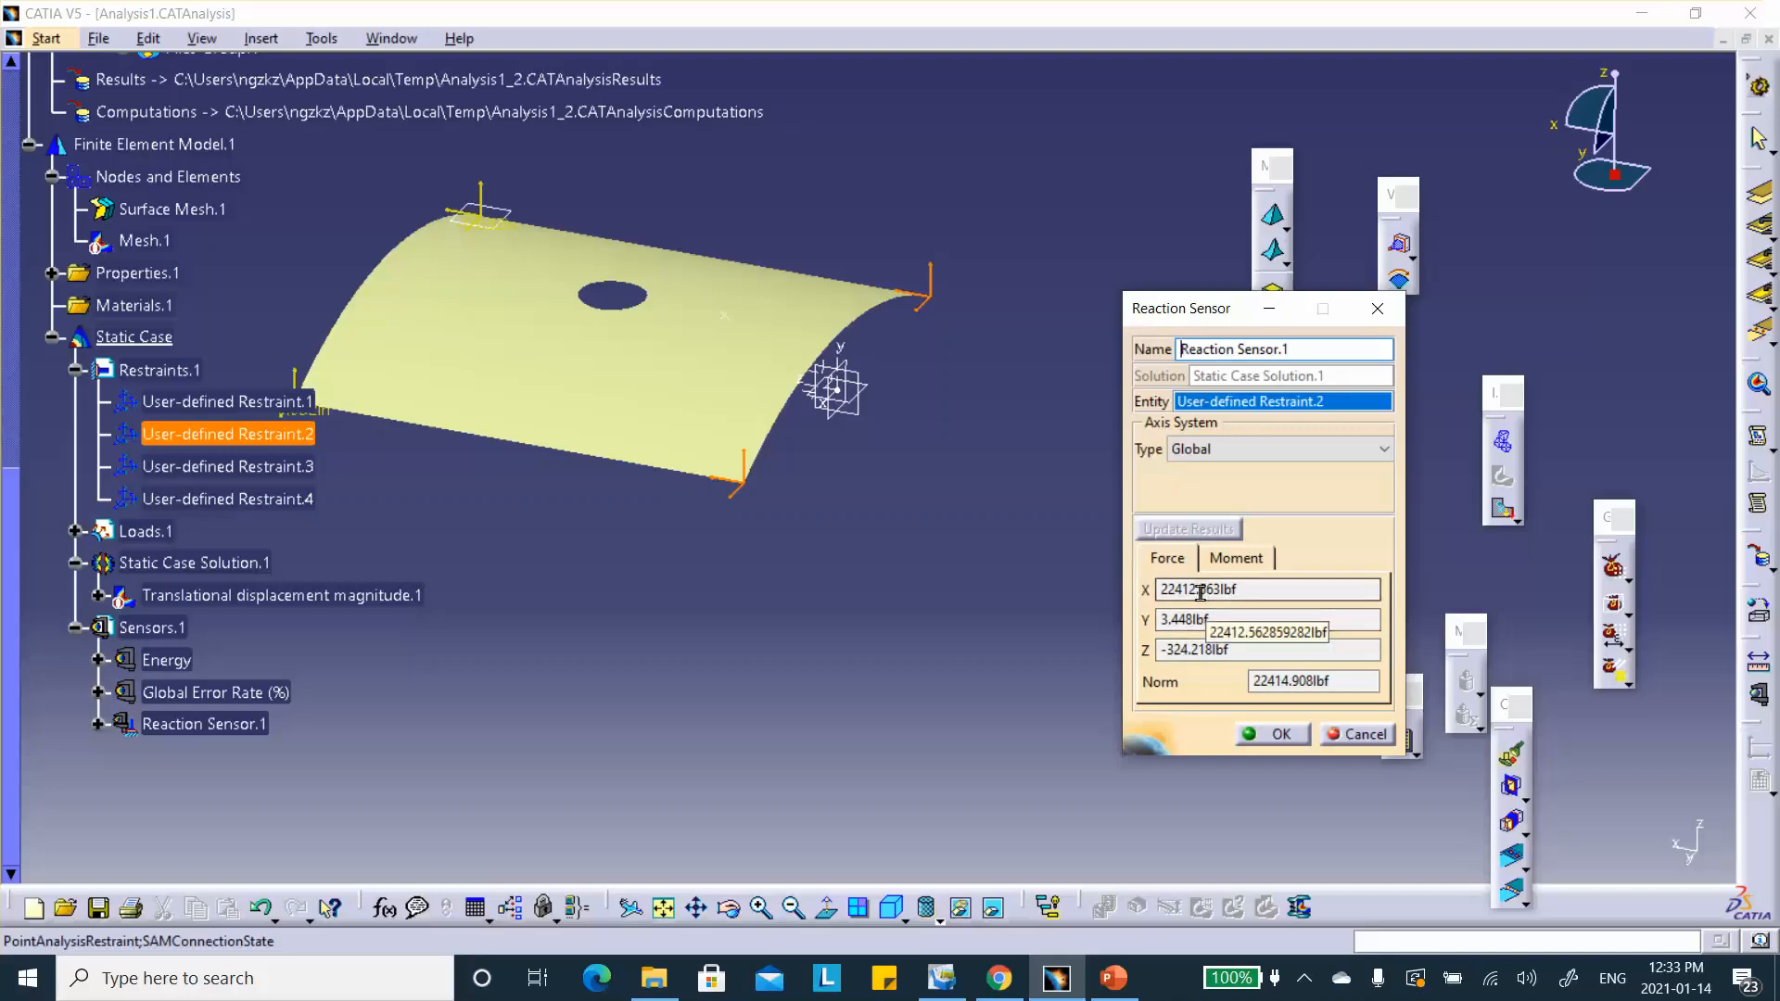
Switch the reaction sensor to a User axis type using Axis System.1 and update its results.
click(1218, 450)
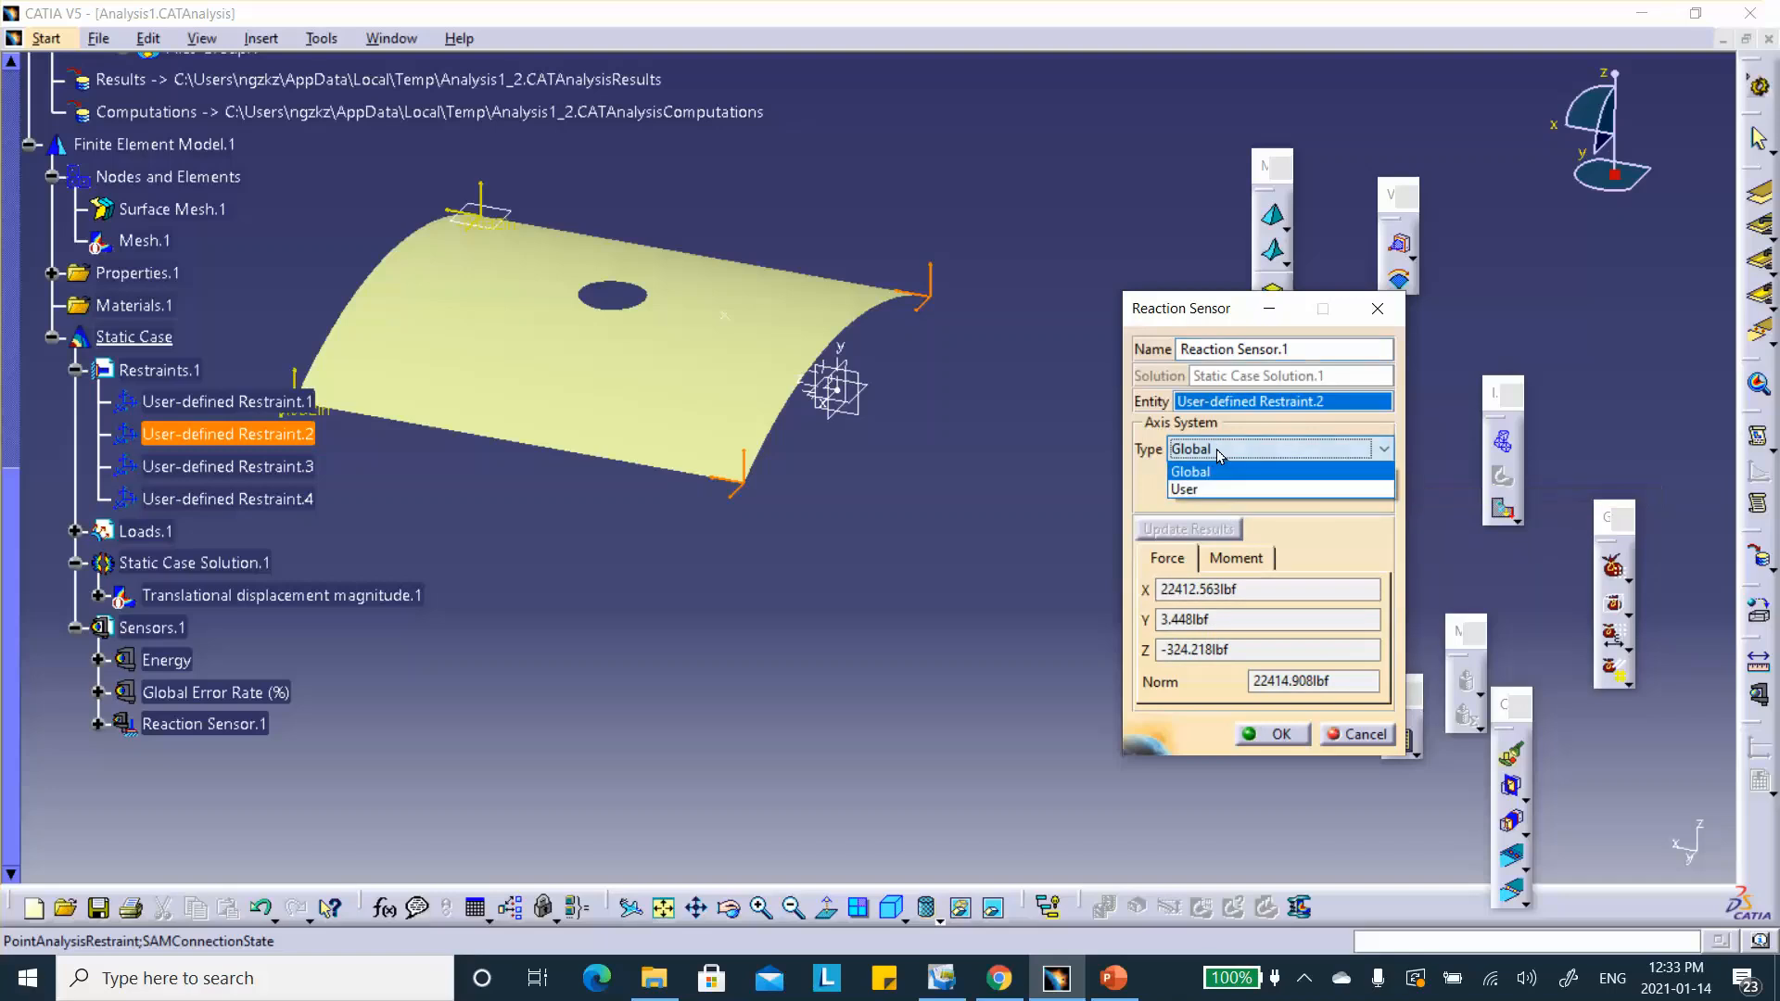
click(1196, 490)
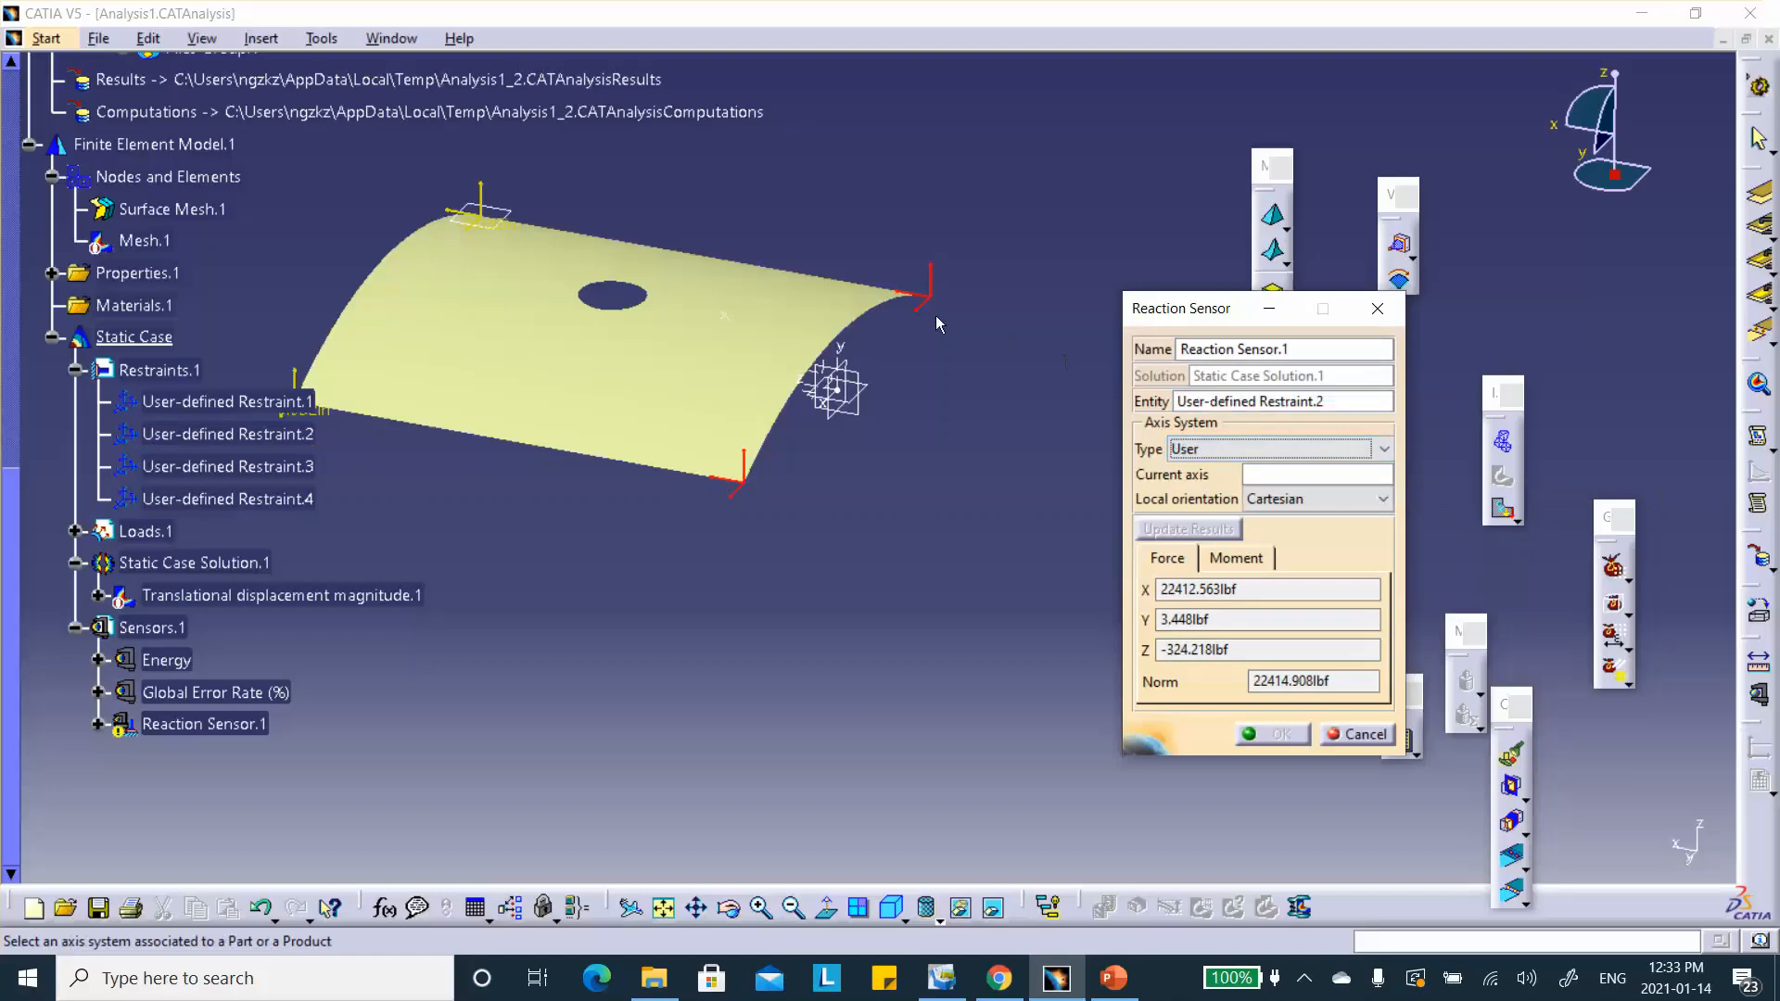
click(848, 355)
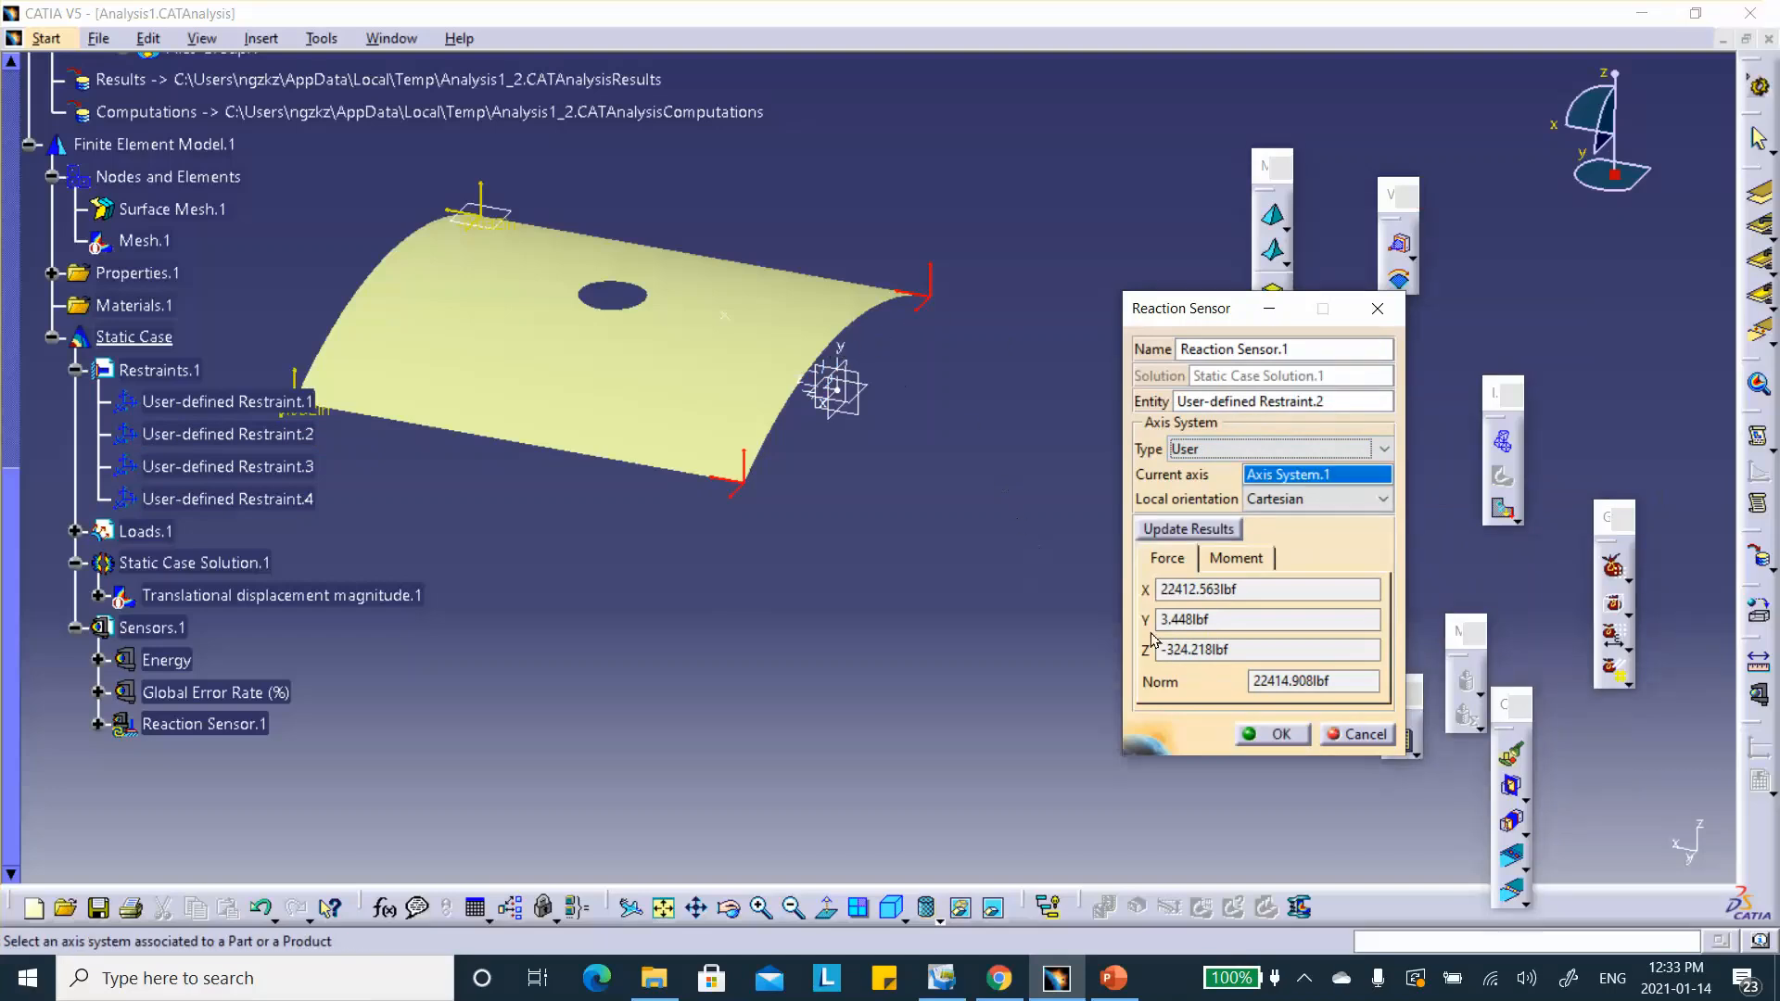
click(1184, 528)
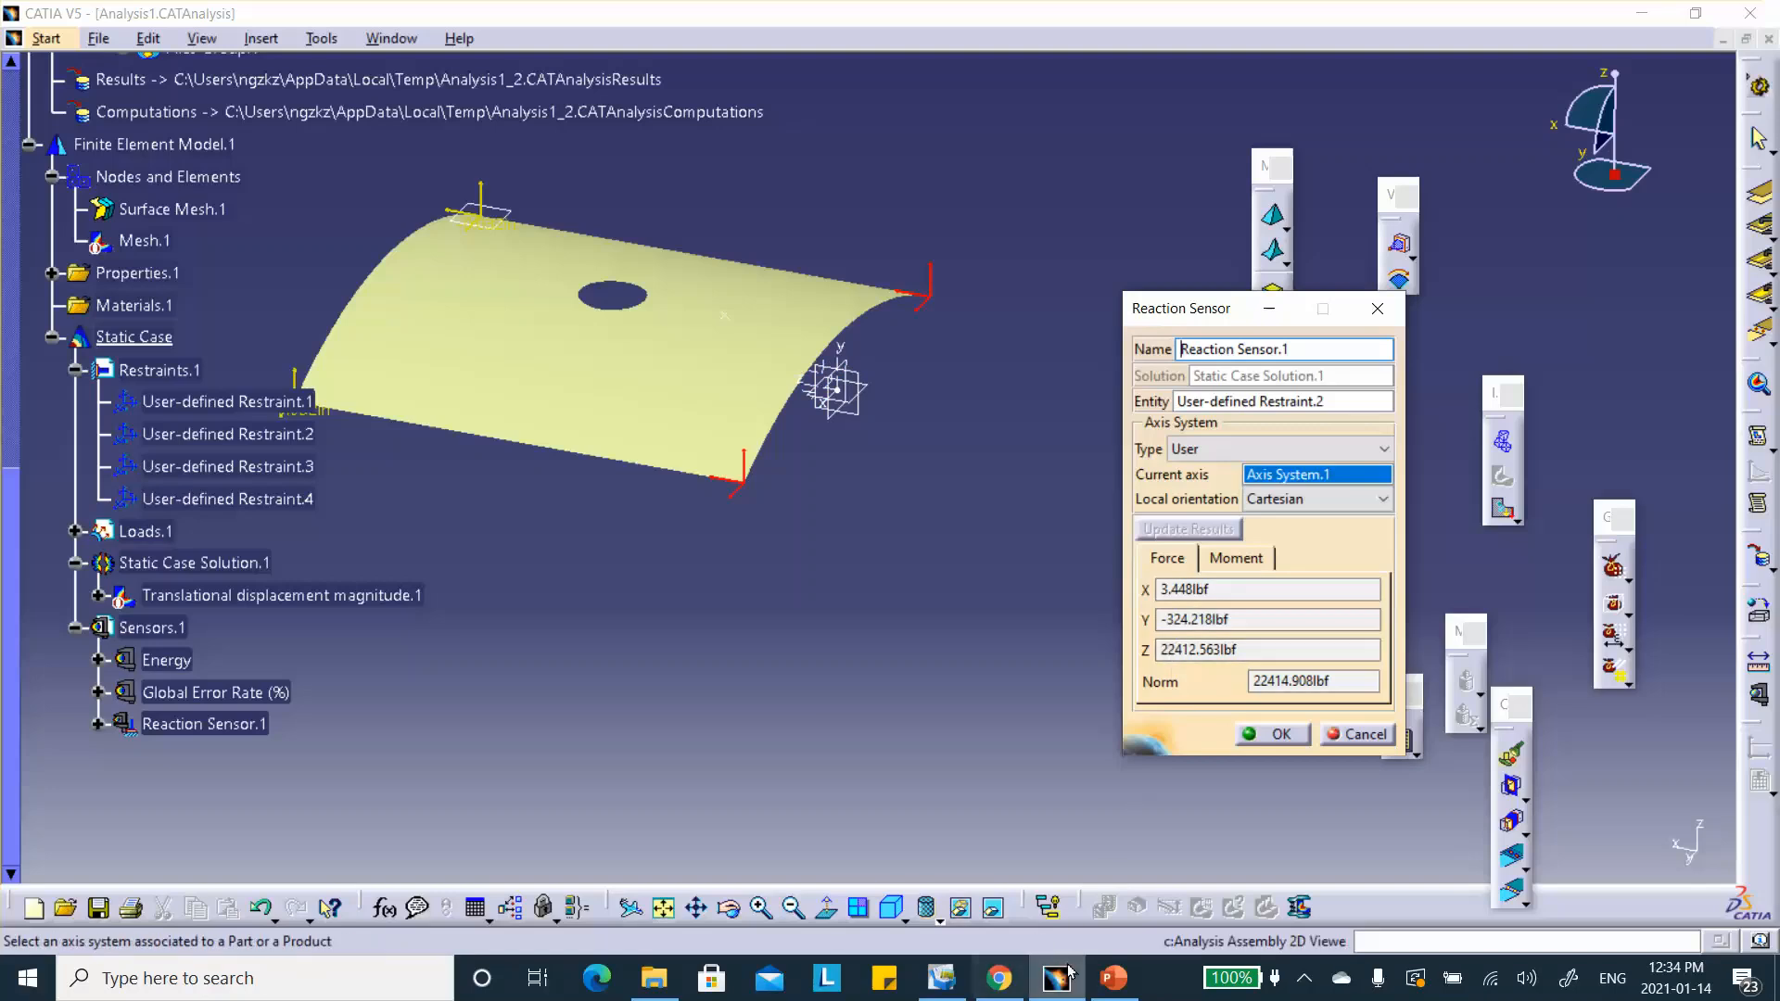
Check the Case 1 required force on the PowerPoint slide, return to CATIA and confirm the reaction sensor.
click(1113, 978)
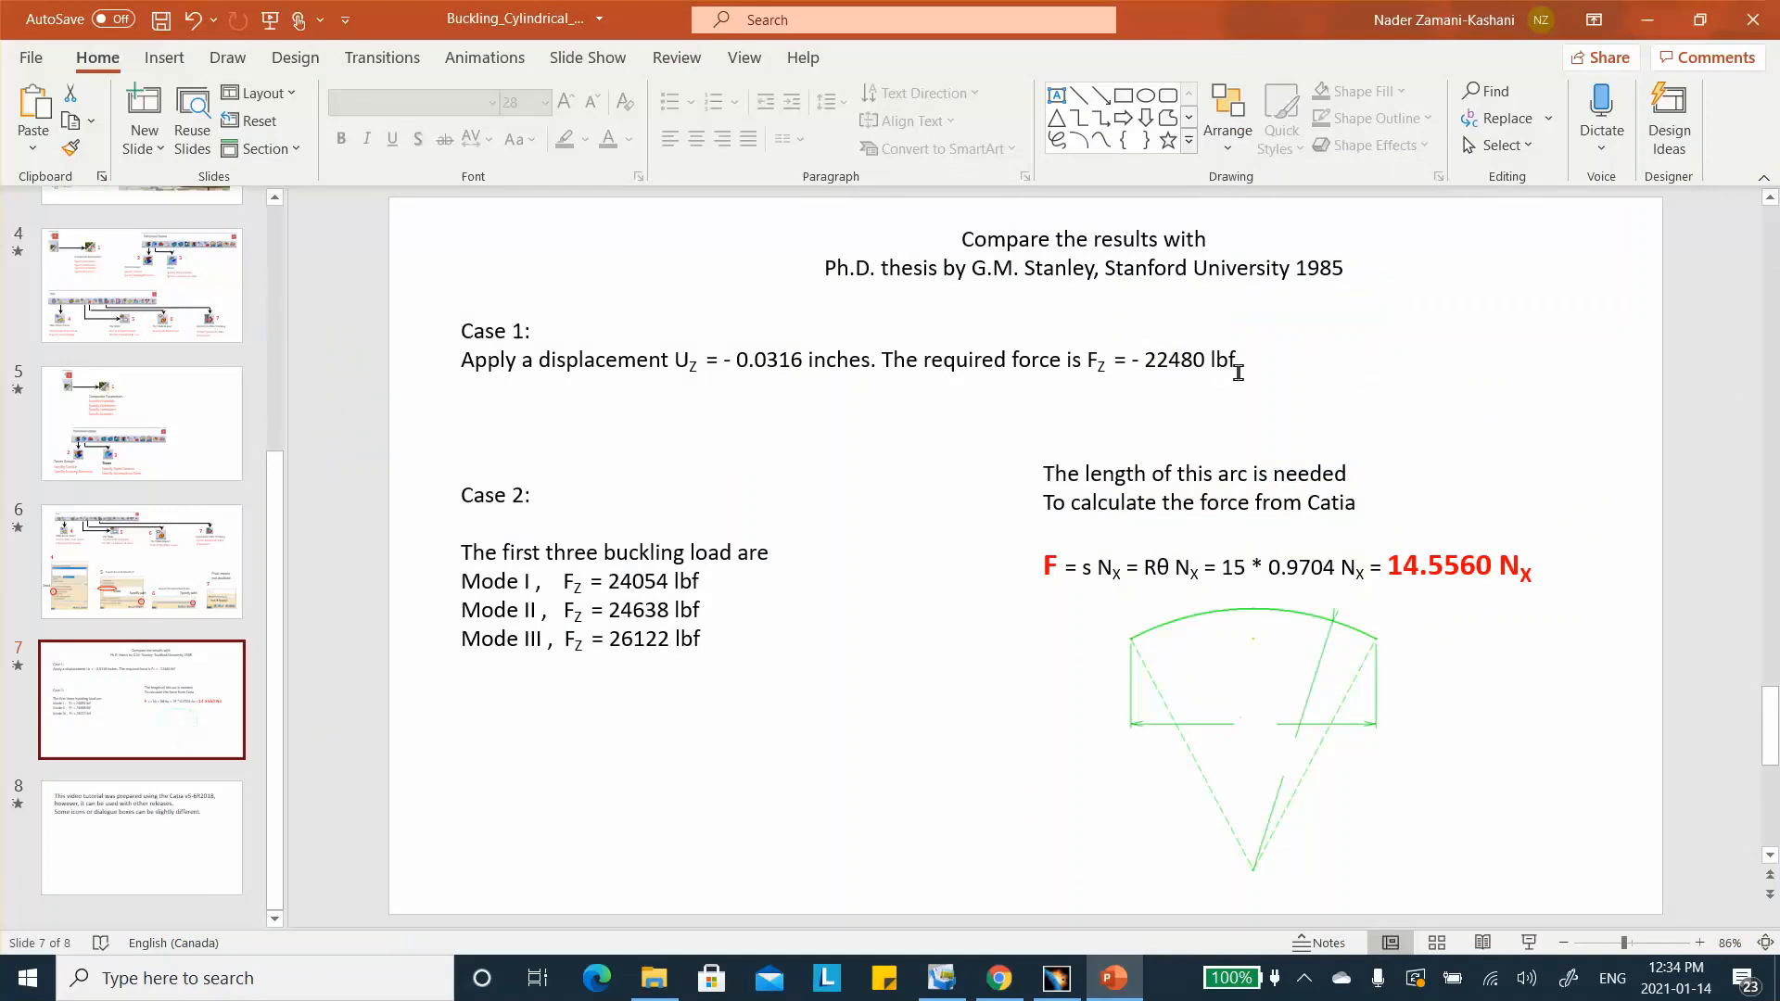
mouse_move(1108, 985)
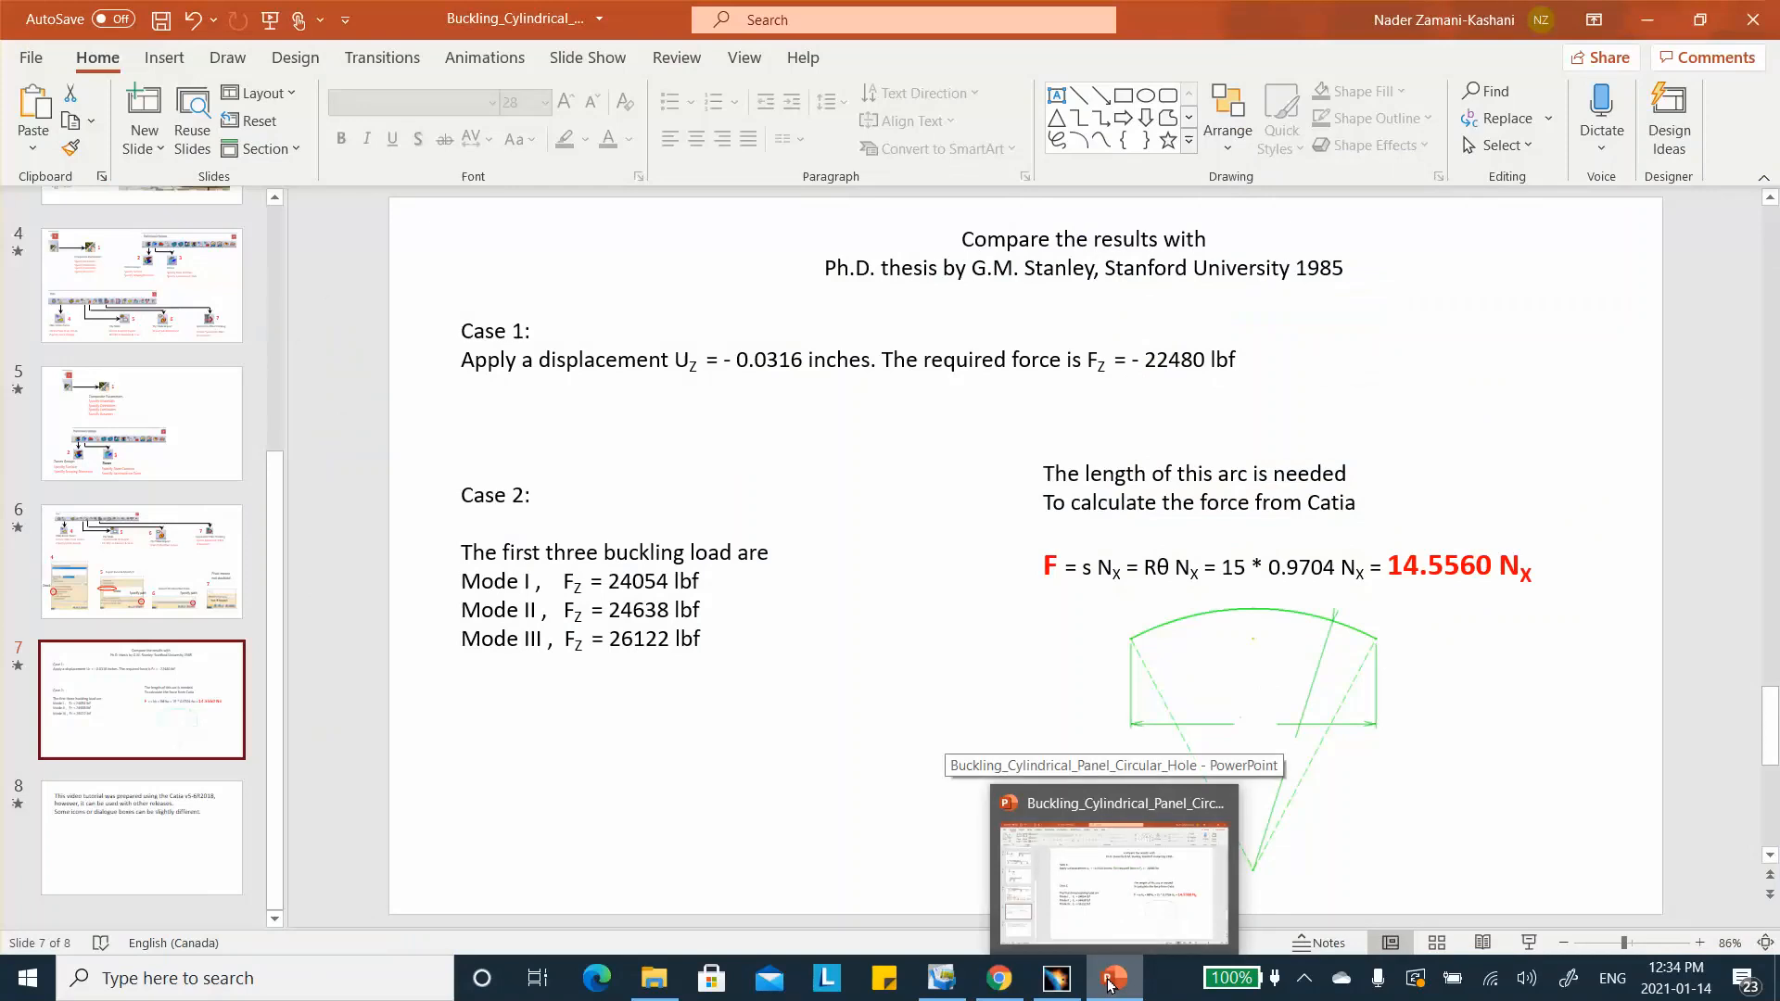
click(1108, 985)
click(1272, 734)
middle_drag(827, 580, 997, 593)
mouse_move(1114, 981)
mouse_move(1059, 982)
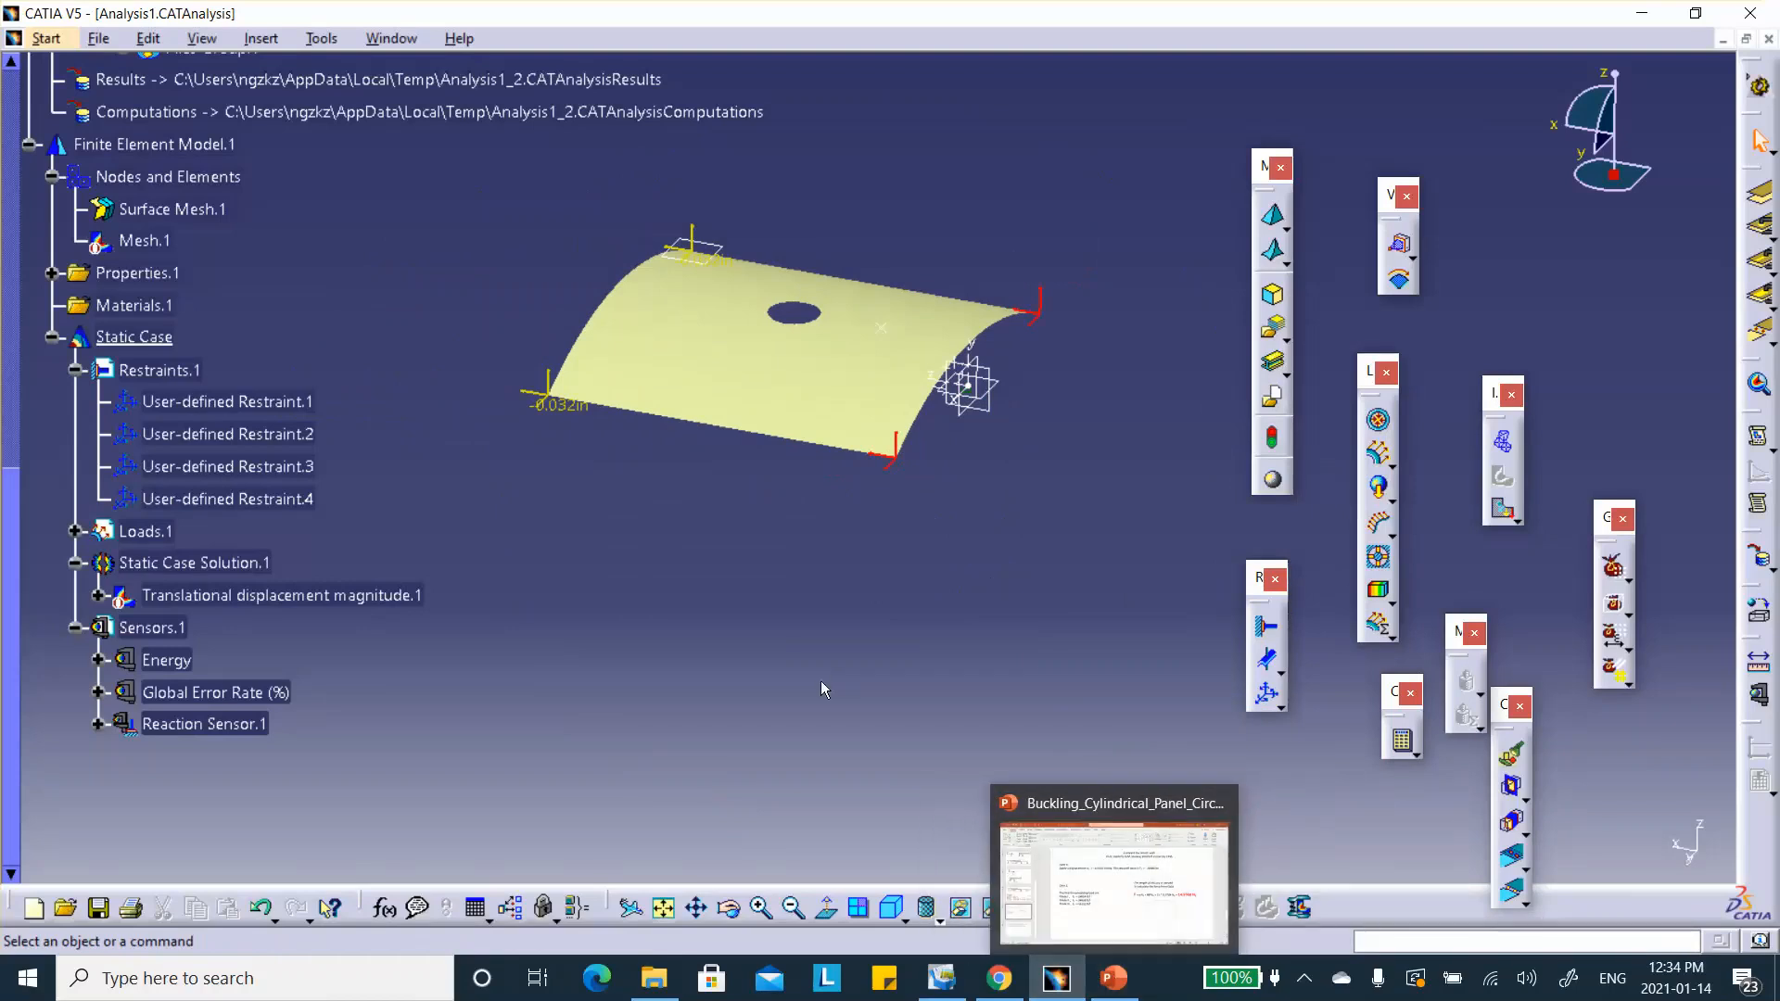
Delete Enforced Displacement.1 from the static case's loads.
middle_drag(595, 507, 587, 461)
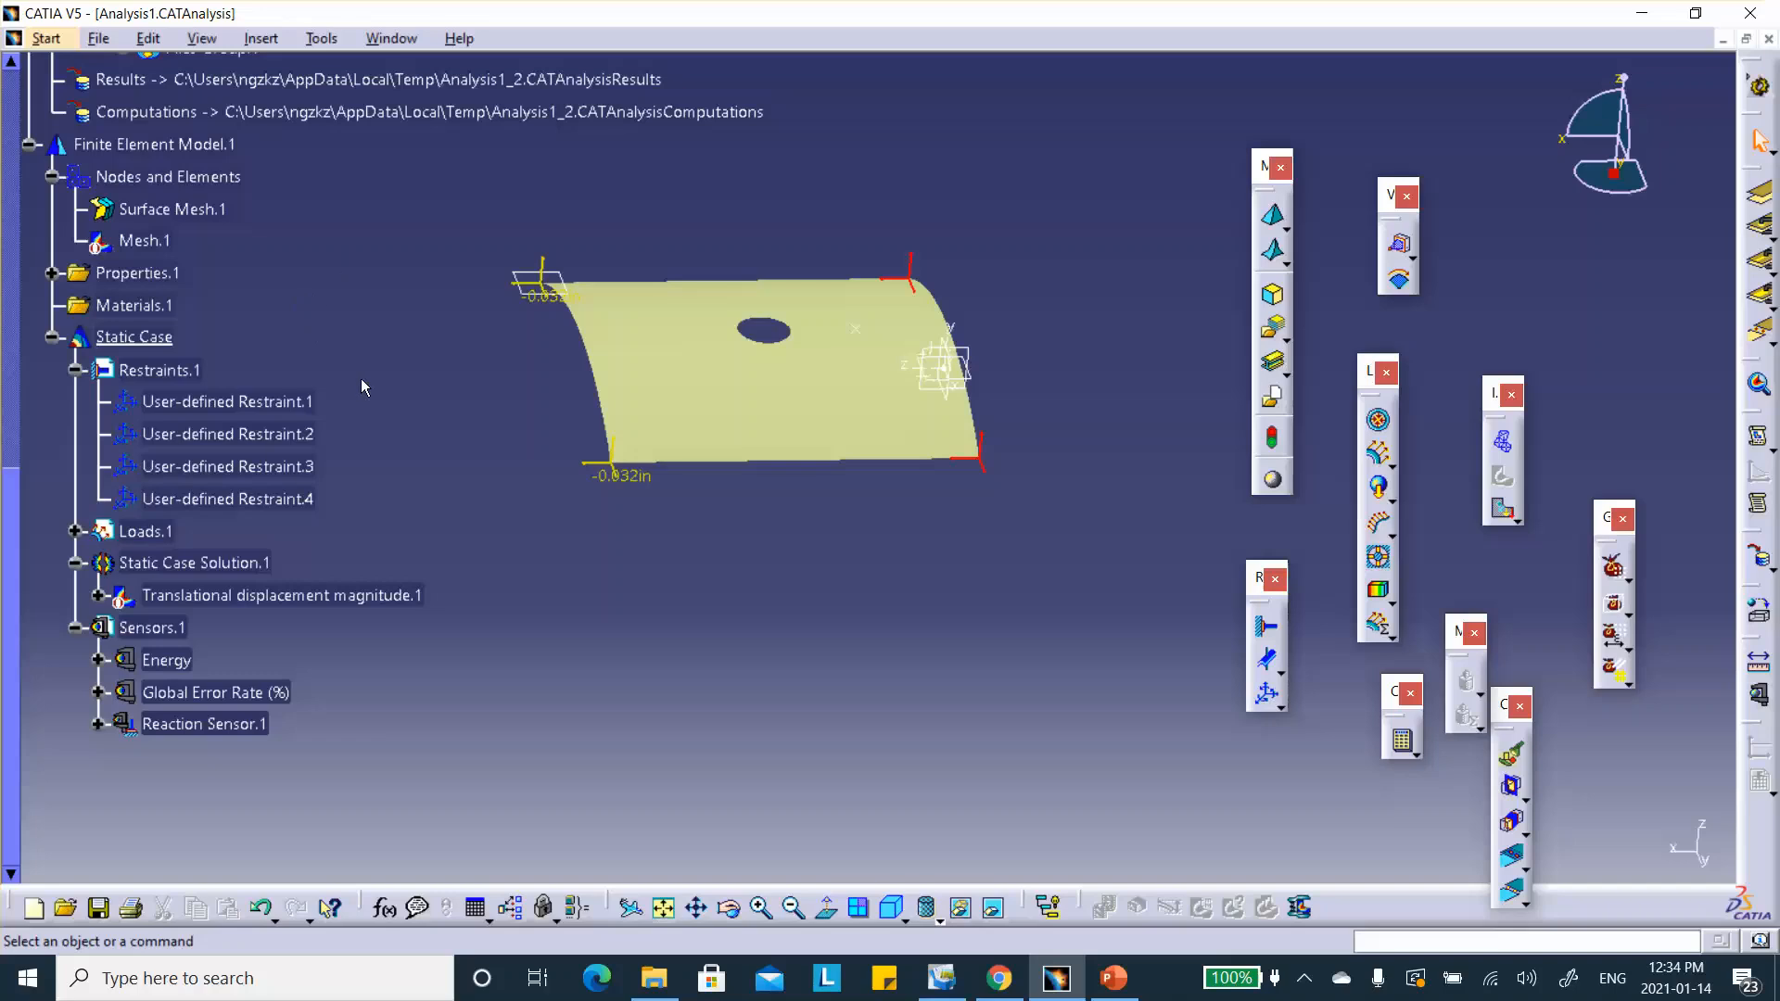
middle_drag(355, 376, 315, 371)
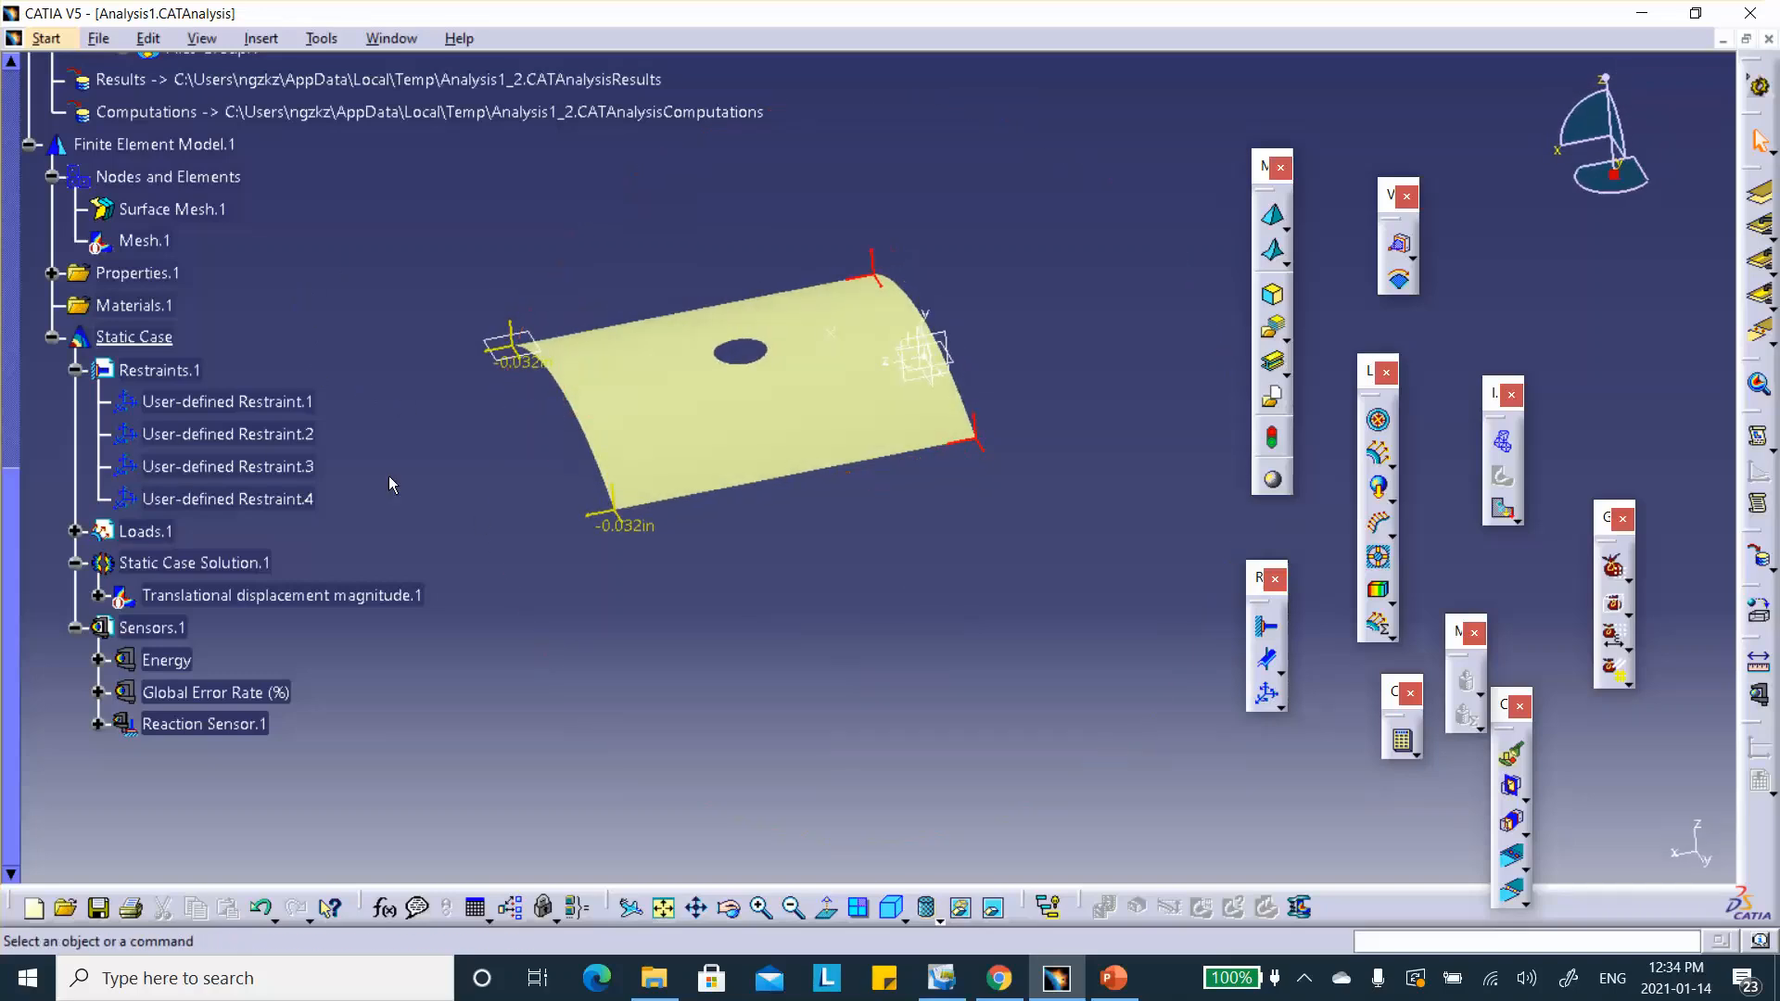
scroll(381, 475, down, 3)
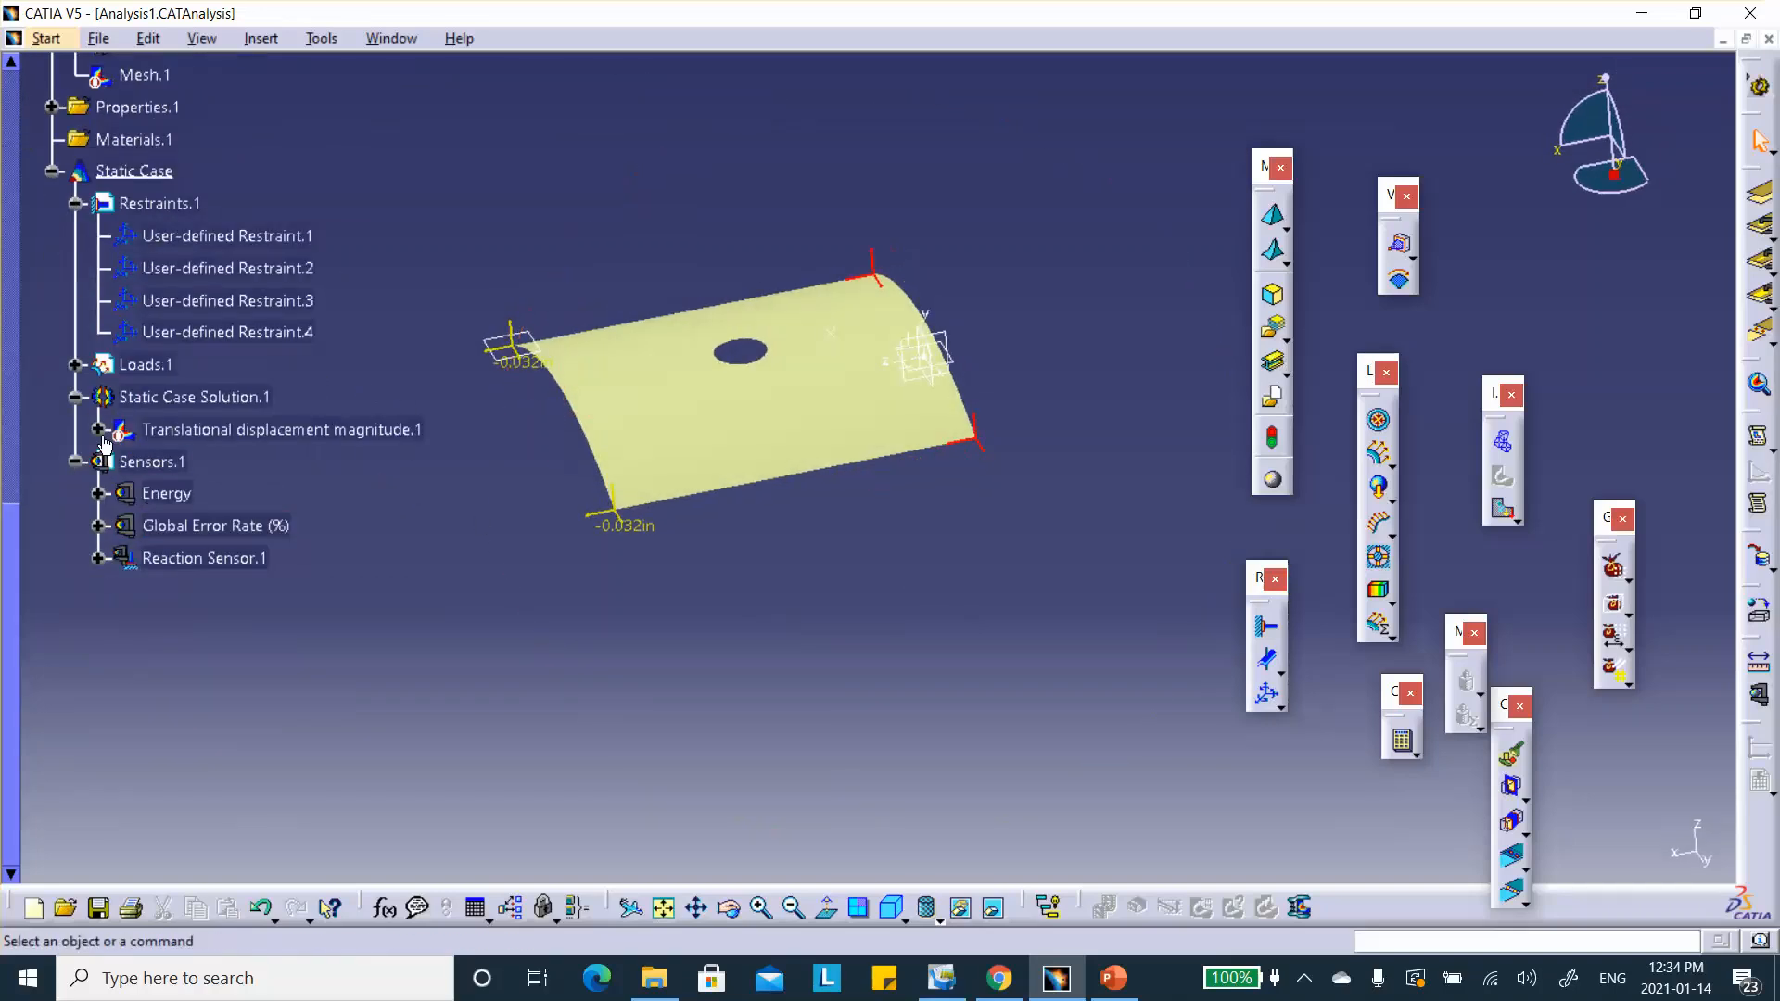
click(76, 367)
click(264, 401)
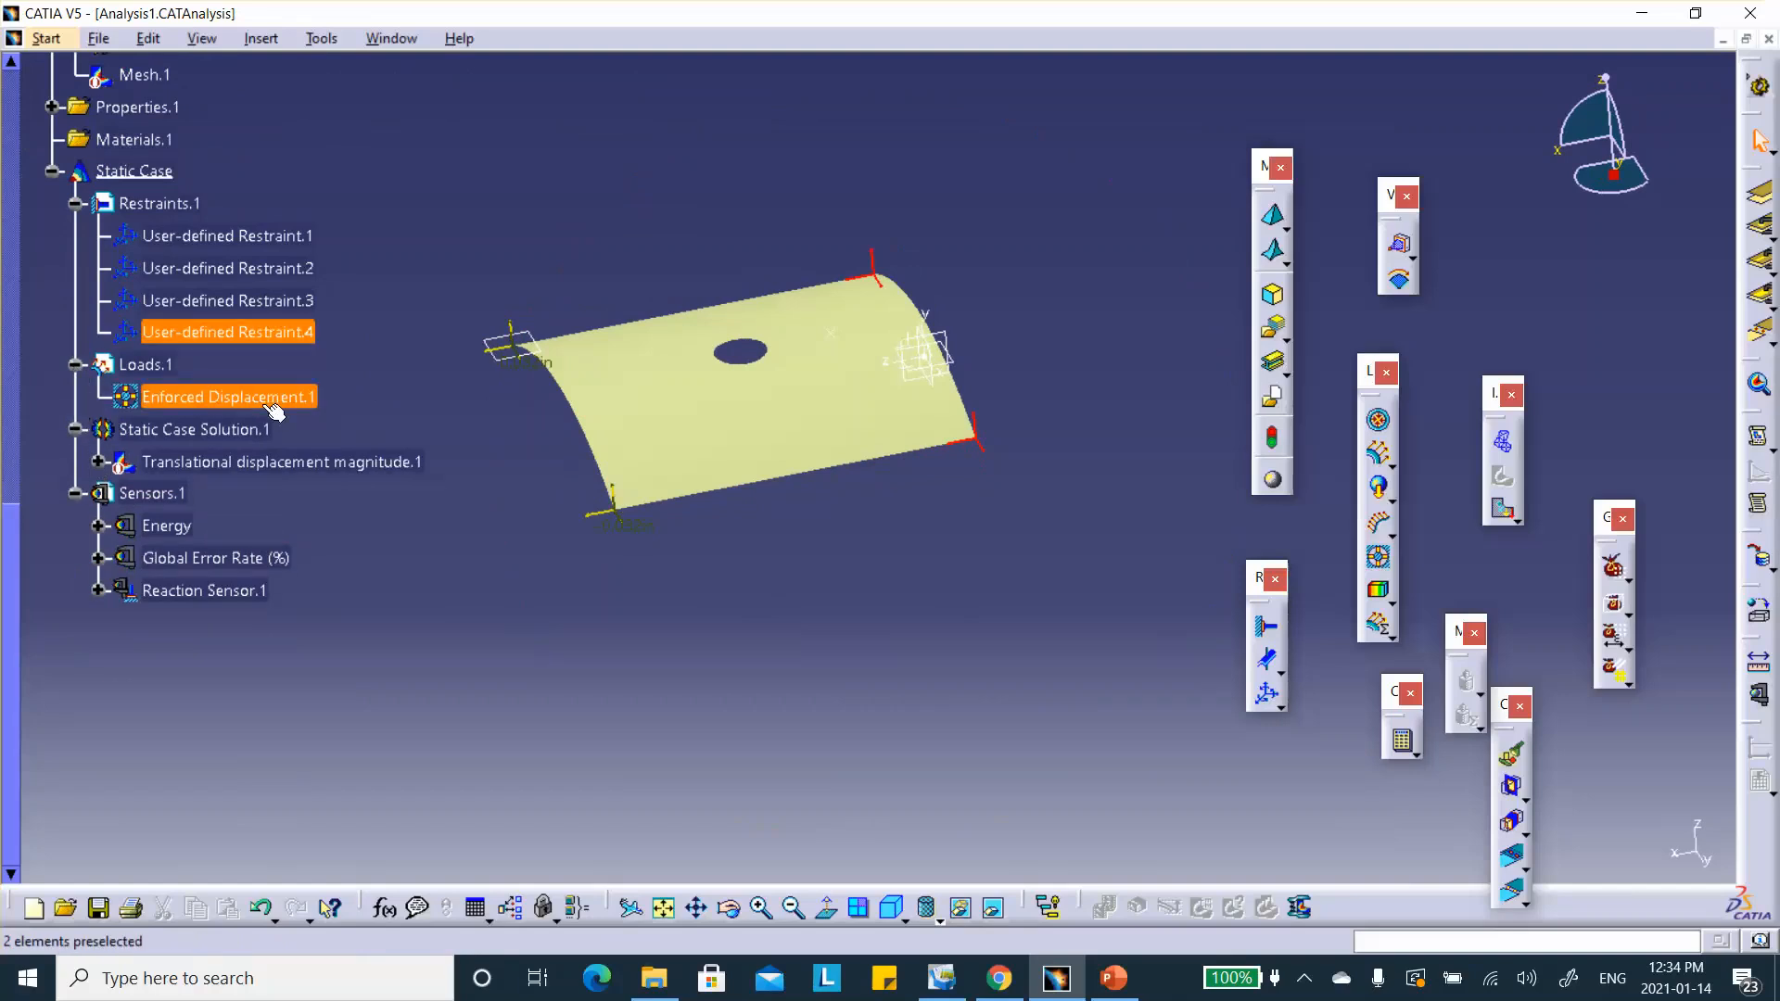
right_click(264, 406)
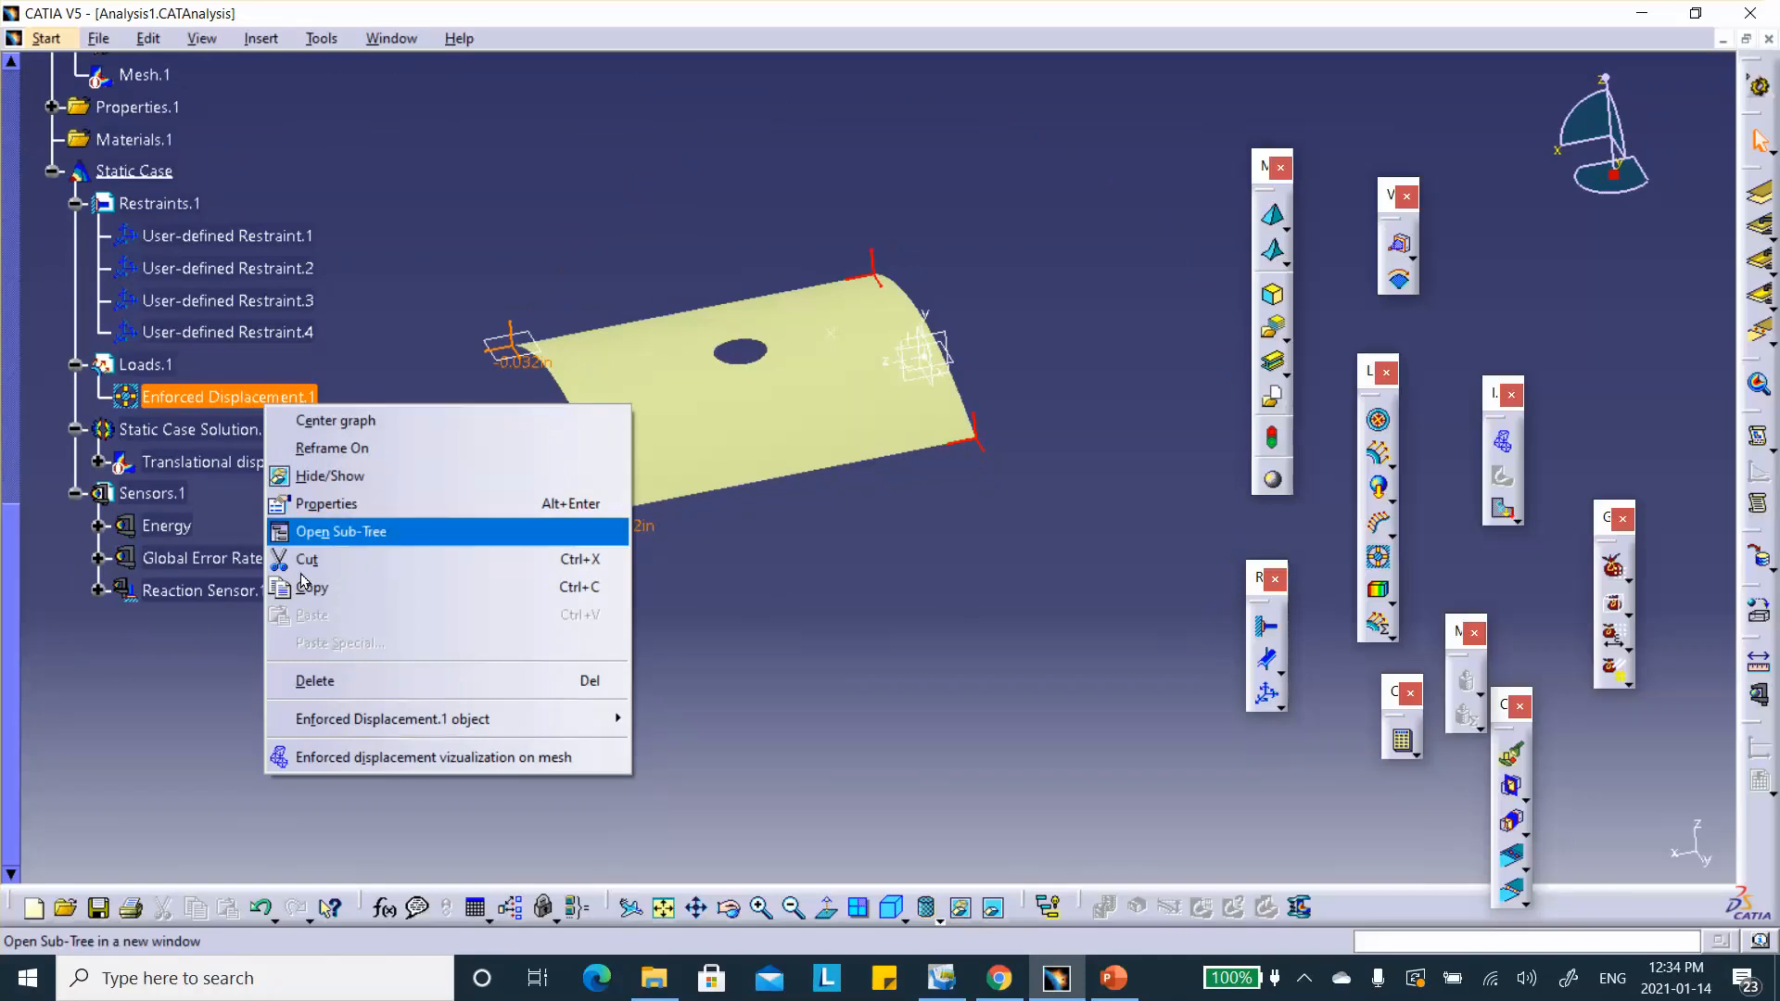
click(325, 682)
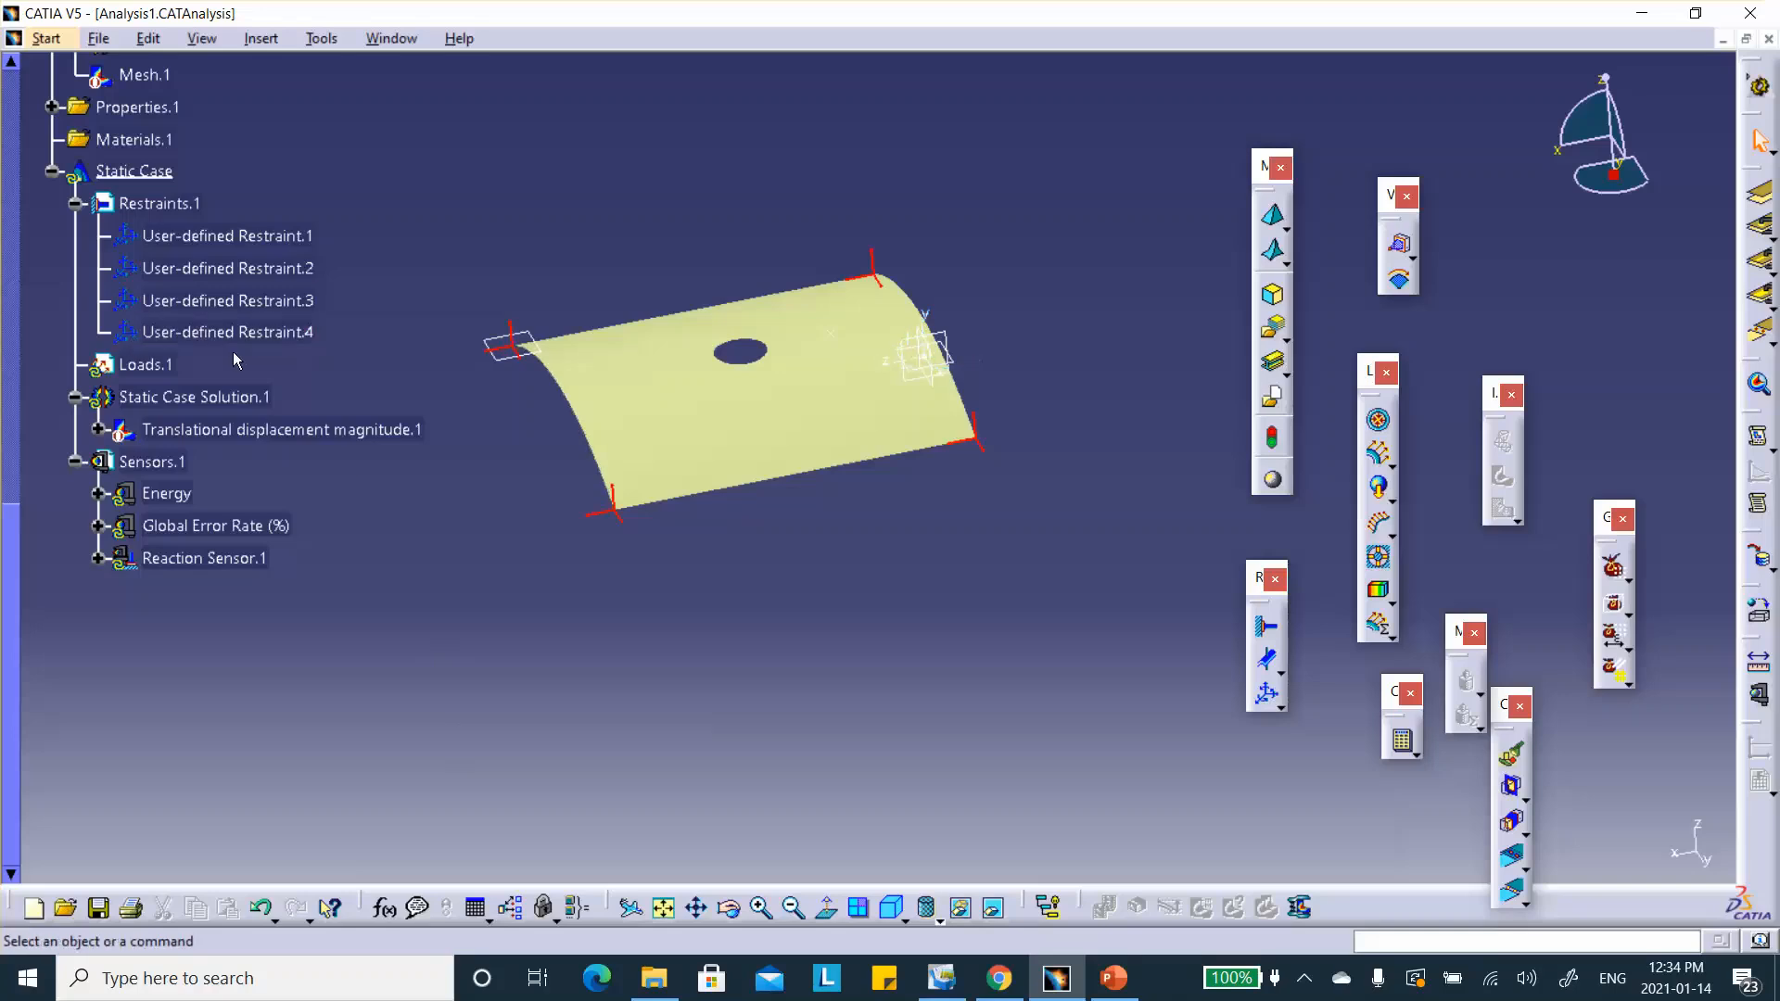
Review the settings of User-defined Restraint.4 and delete that restraint from the static case.
double_click(262, 343)
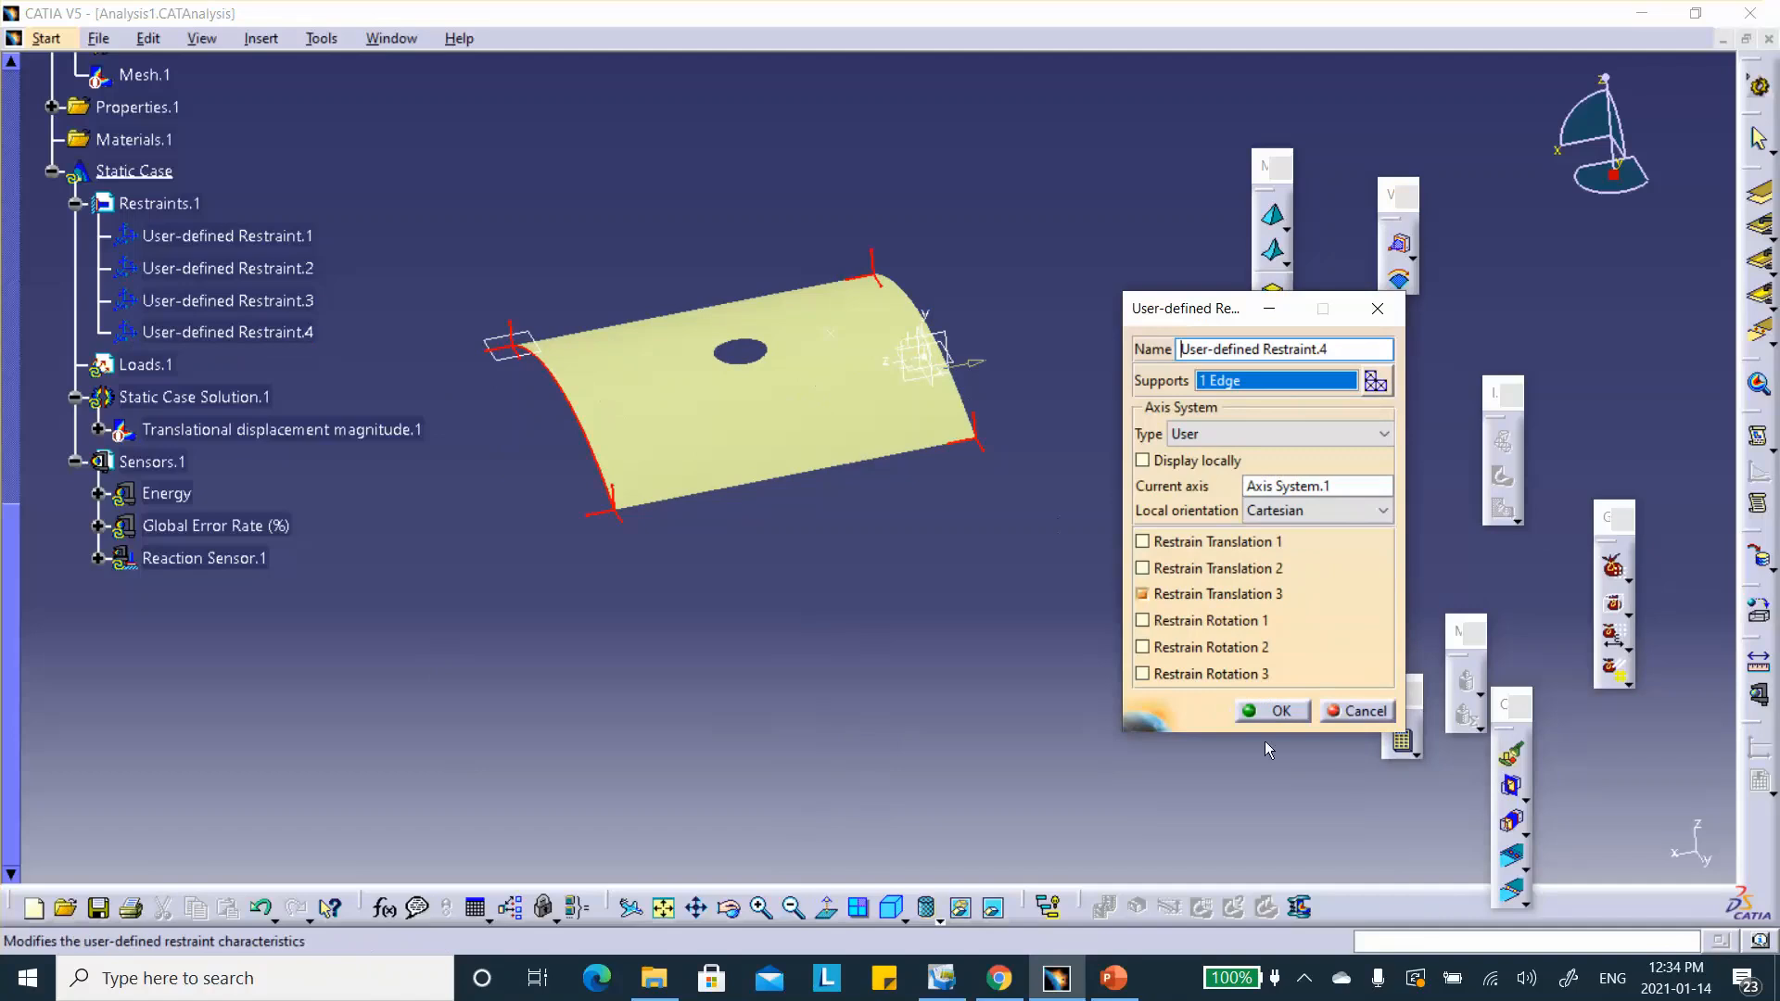
click(1276, 711)
click(268, 333)
right_click(278, 335)
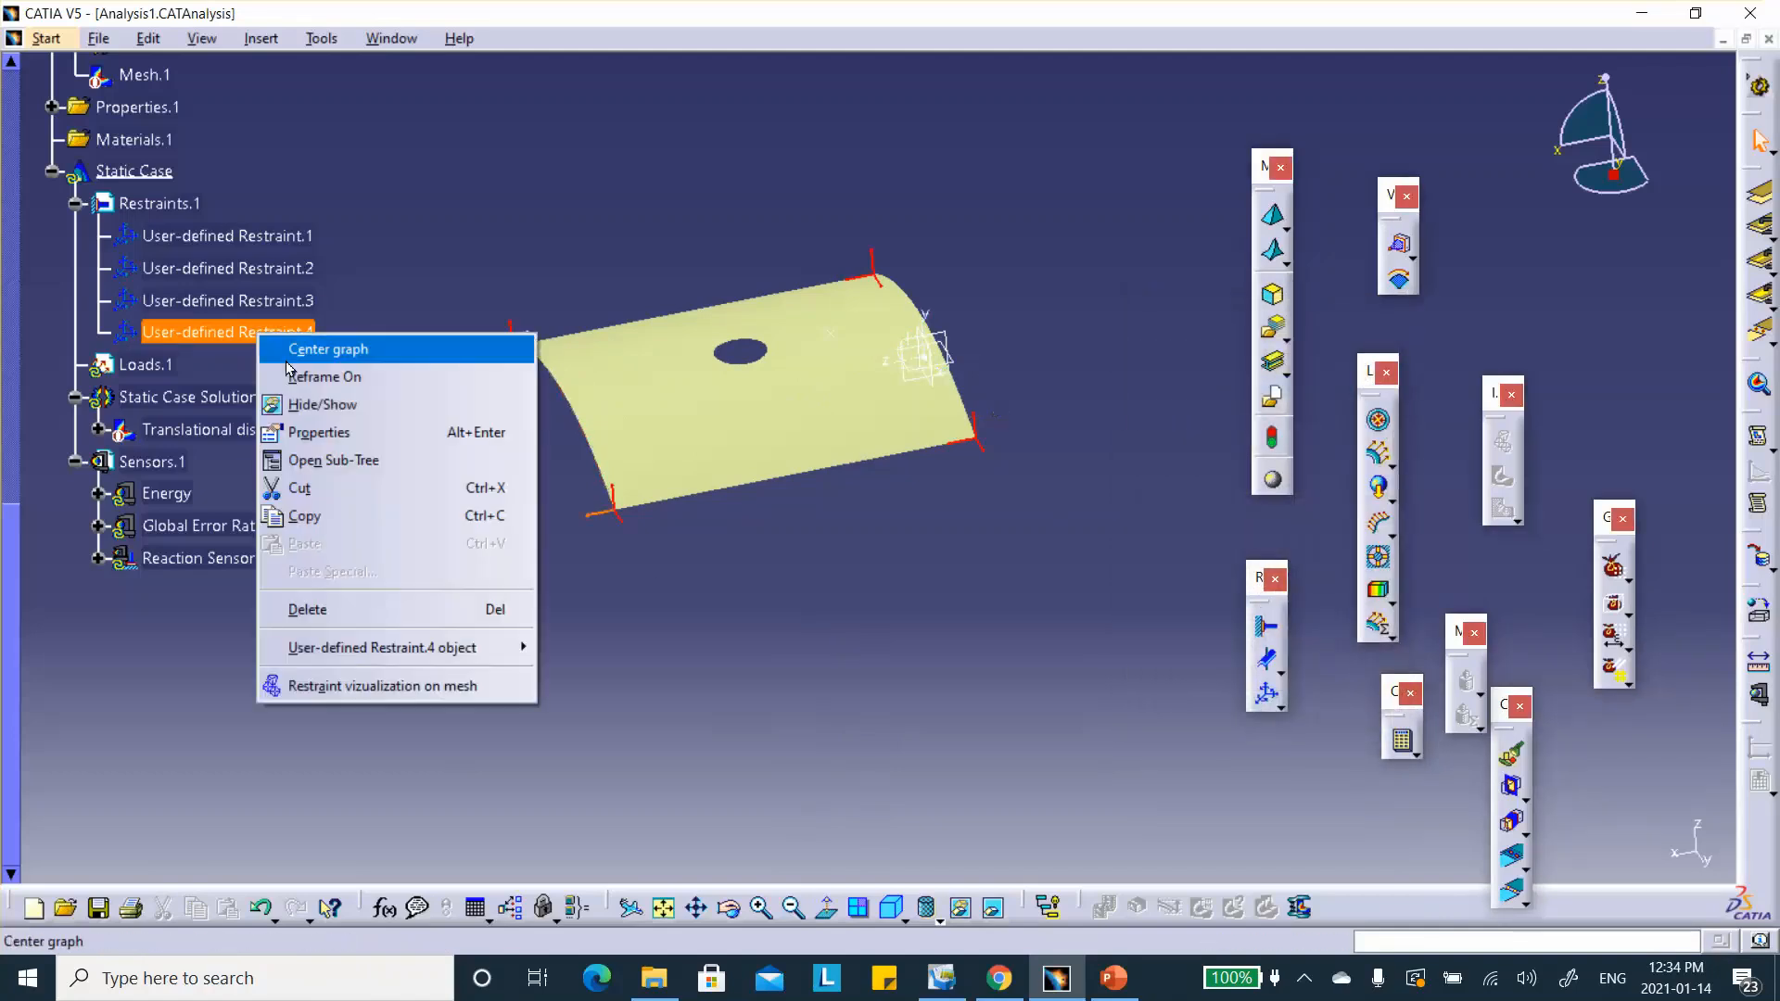
click(378, 609)
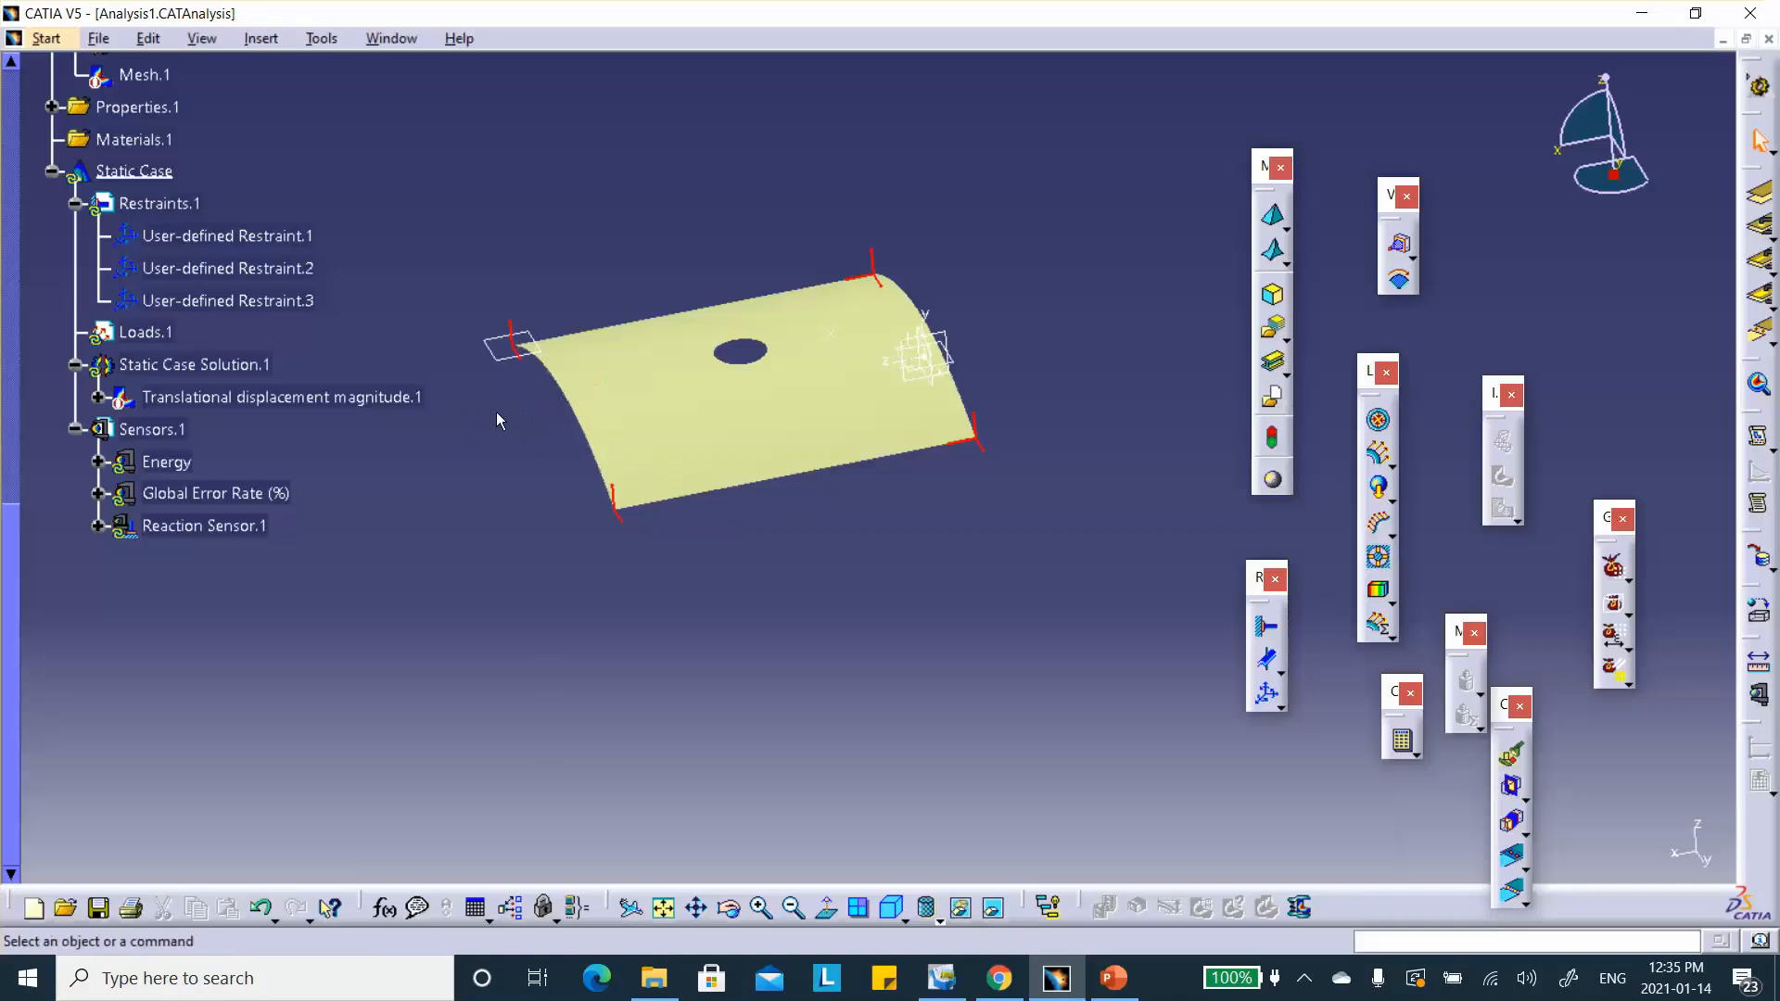
Start a line force density on the panel's curved edge opposite the axis system, with a Z component of -1 N_m.
click(1380, 526)
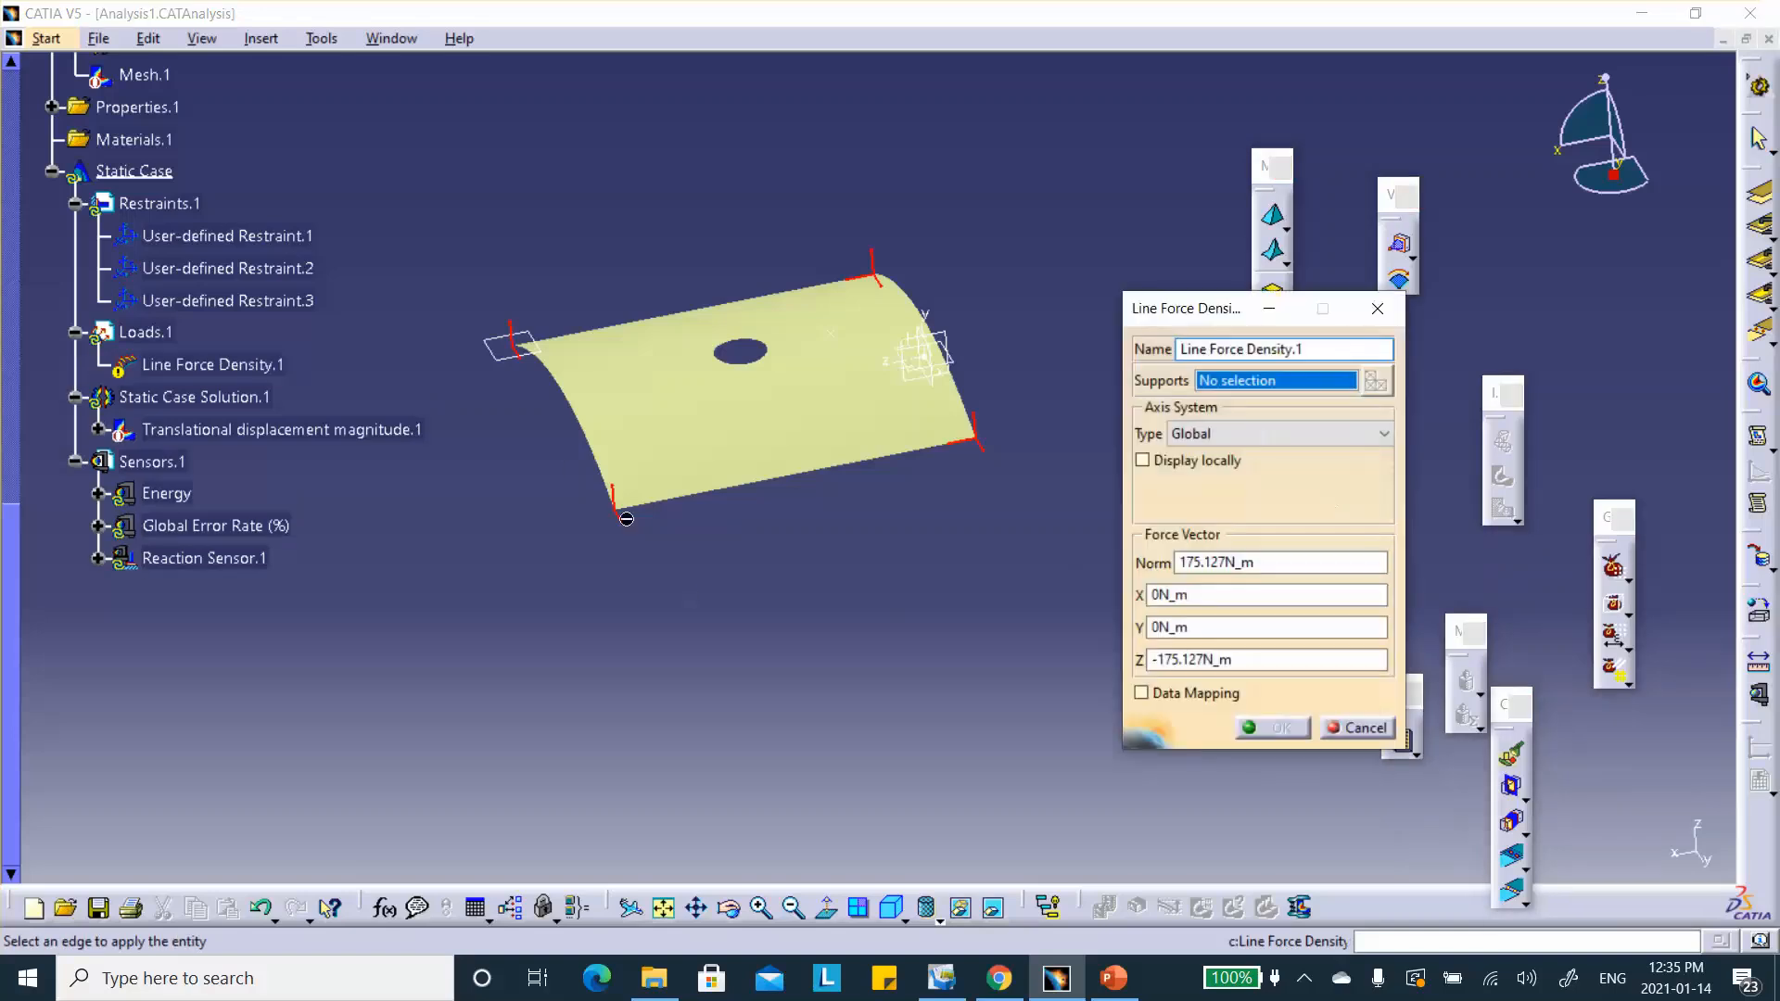
click(564, 464)
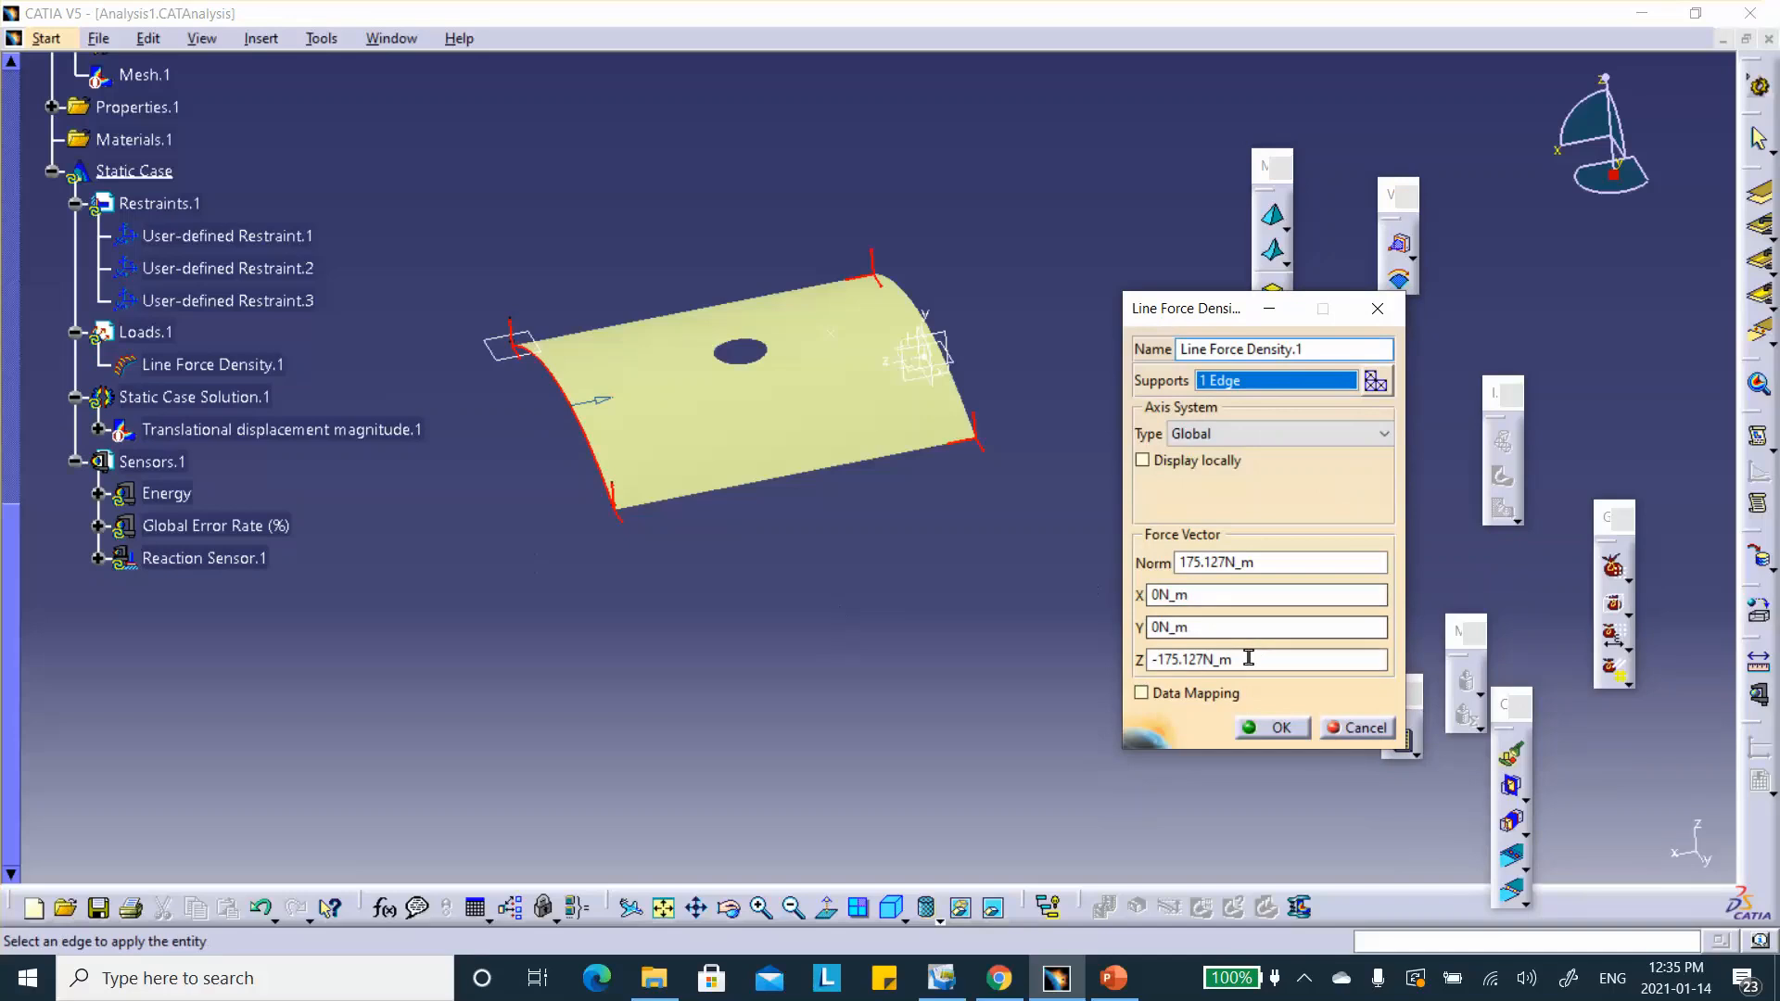
drag(1249, 657, 928, 615)
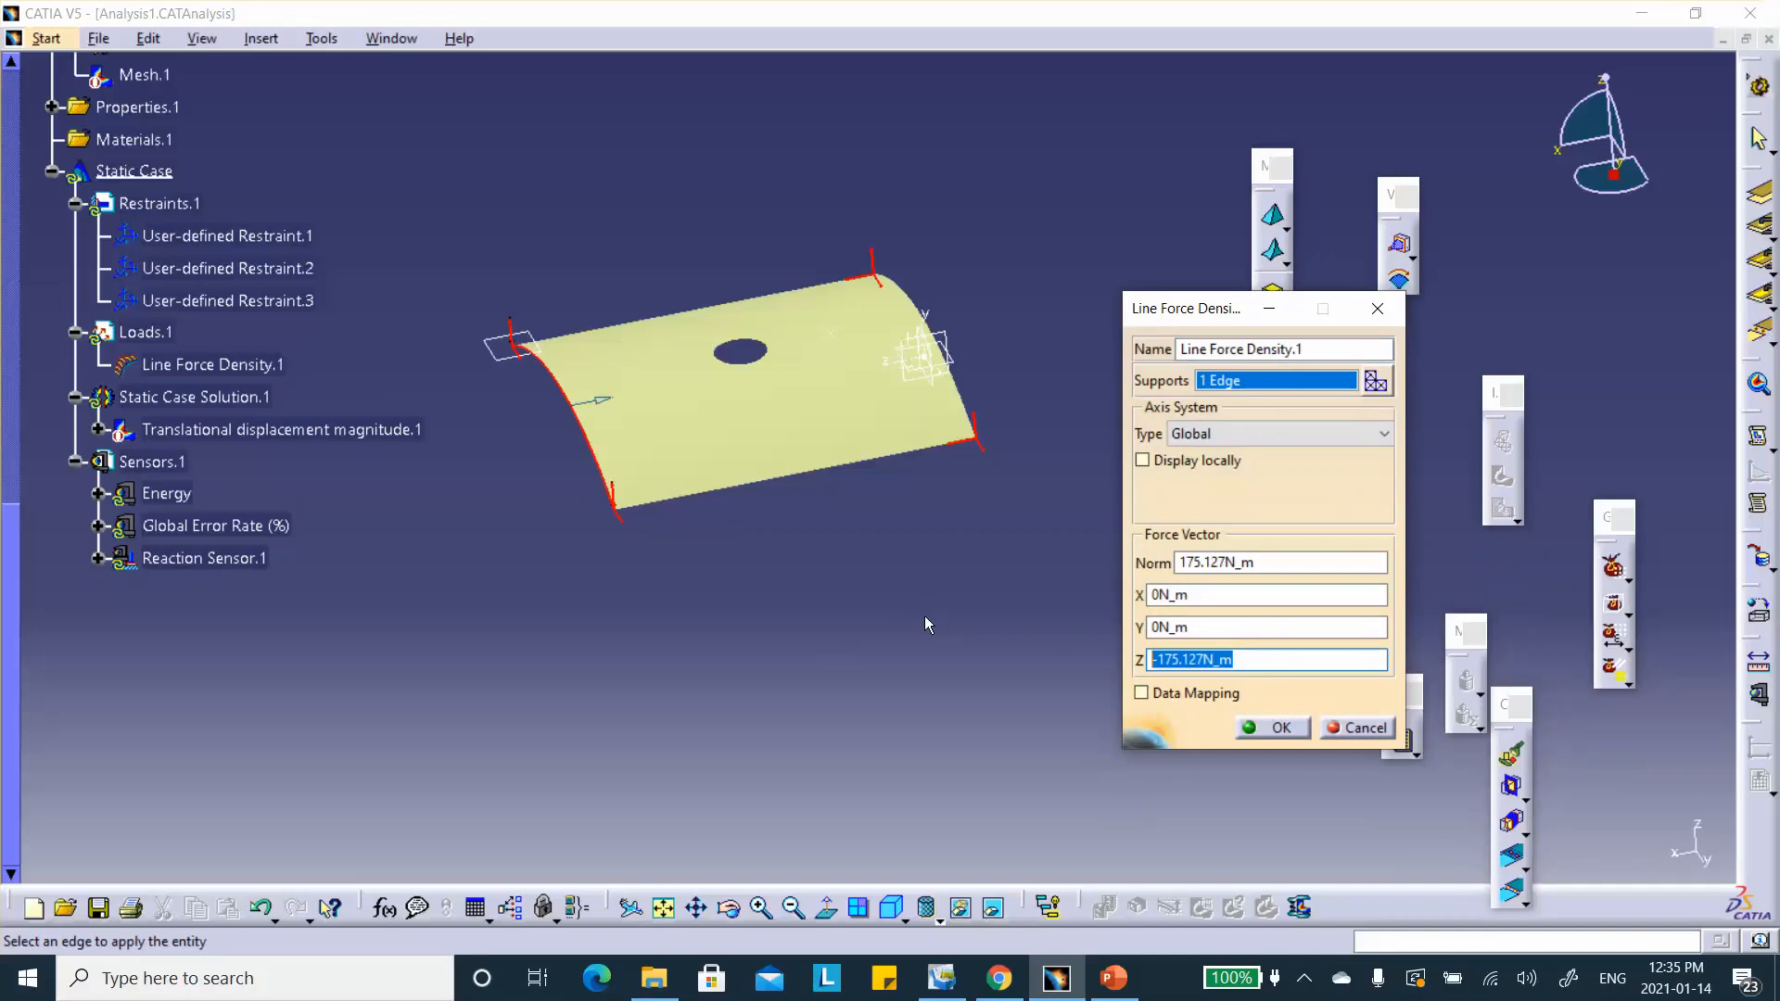
text(-)
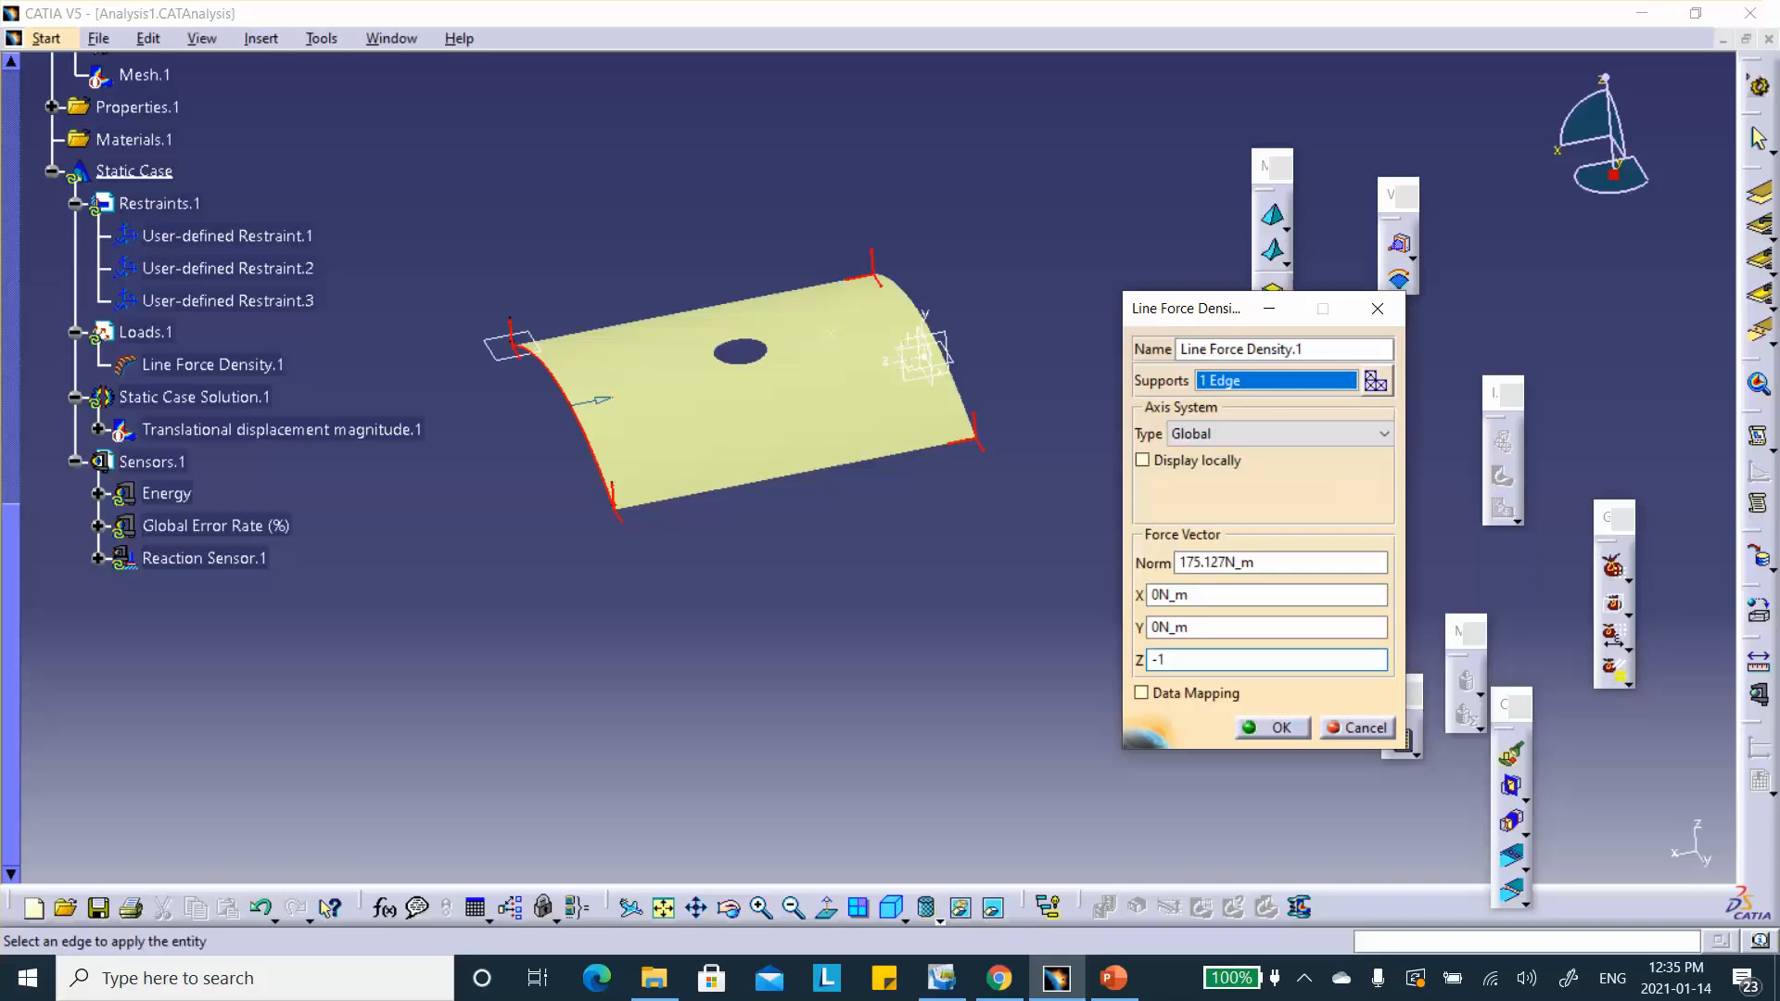
text(1)
click(1182, 627)
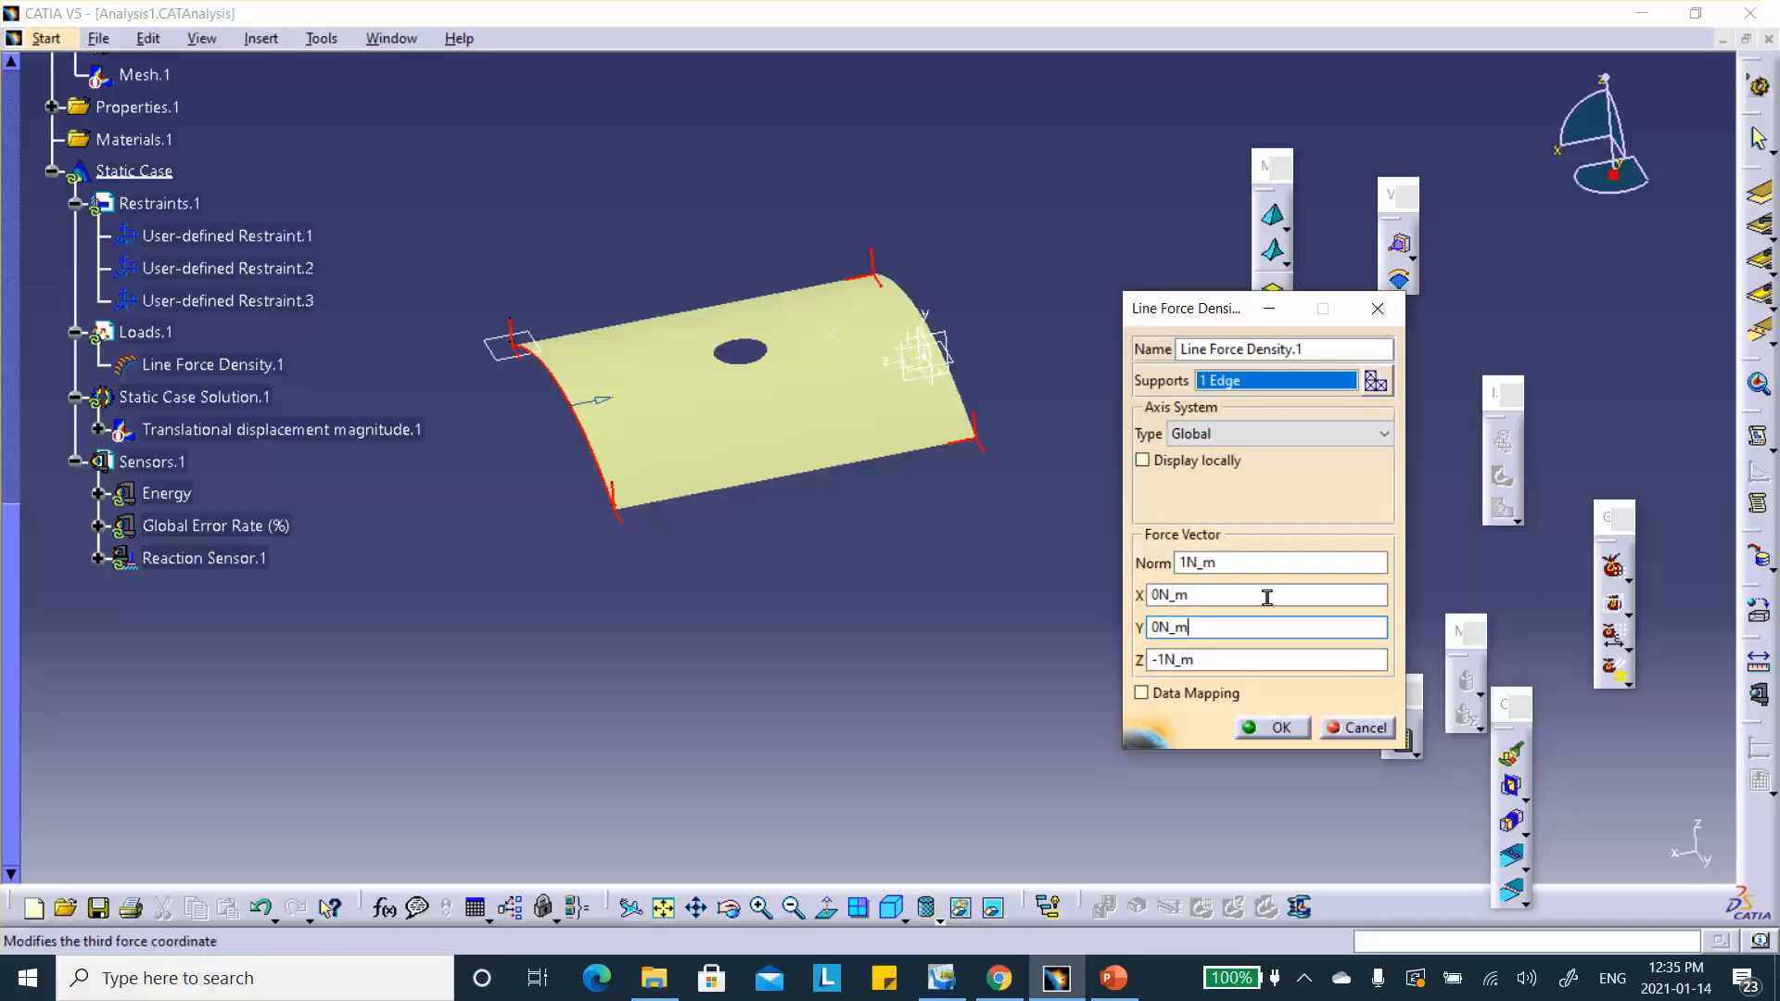
Set the line force density's axis type to User with Axis System.1 as the current axis and confirm the load.
click(1233, 434)
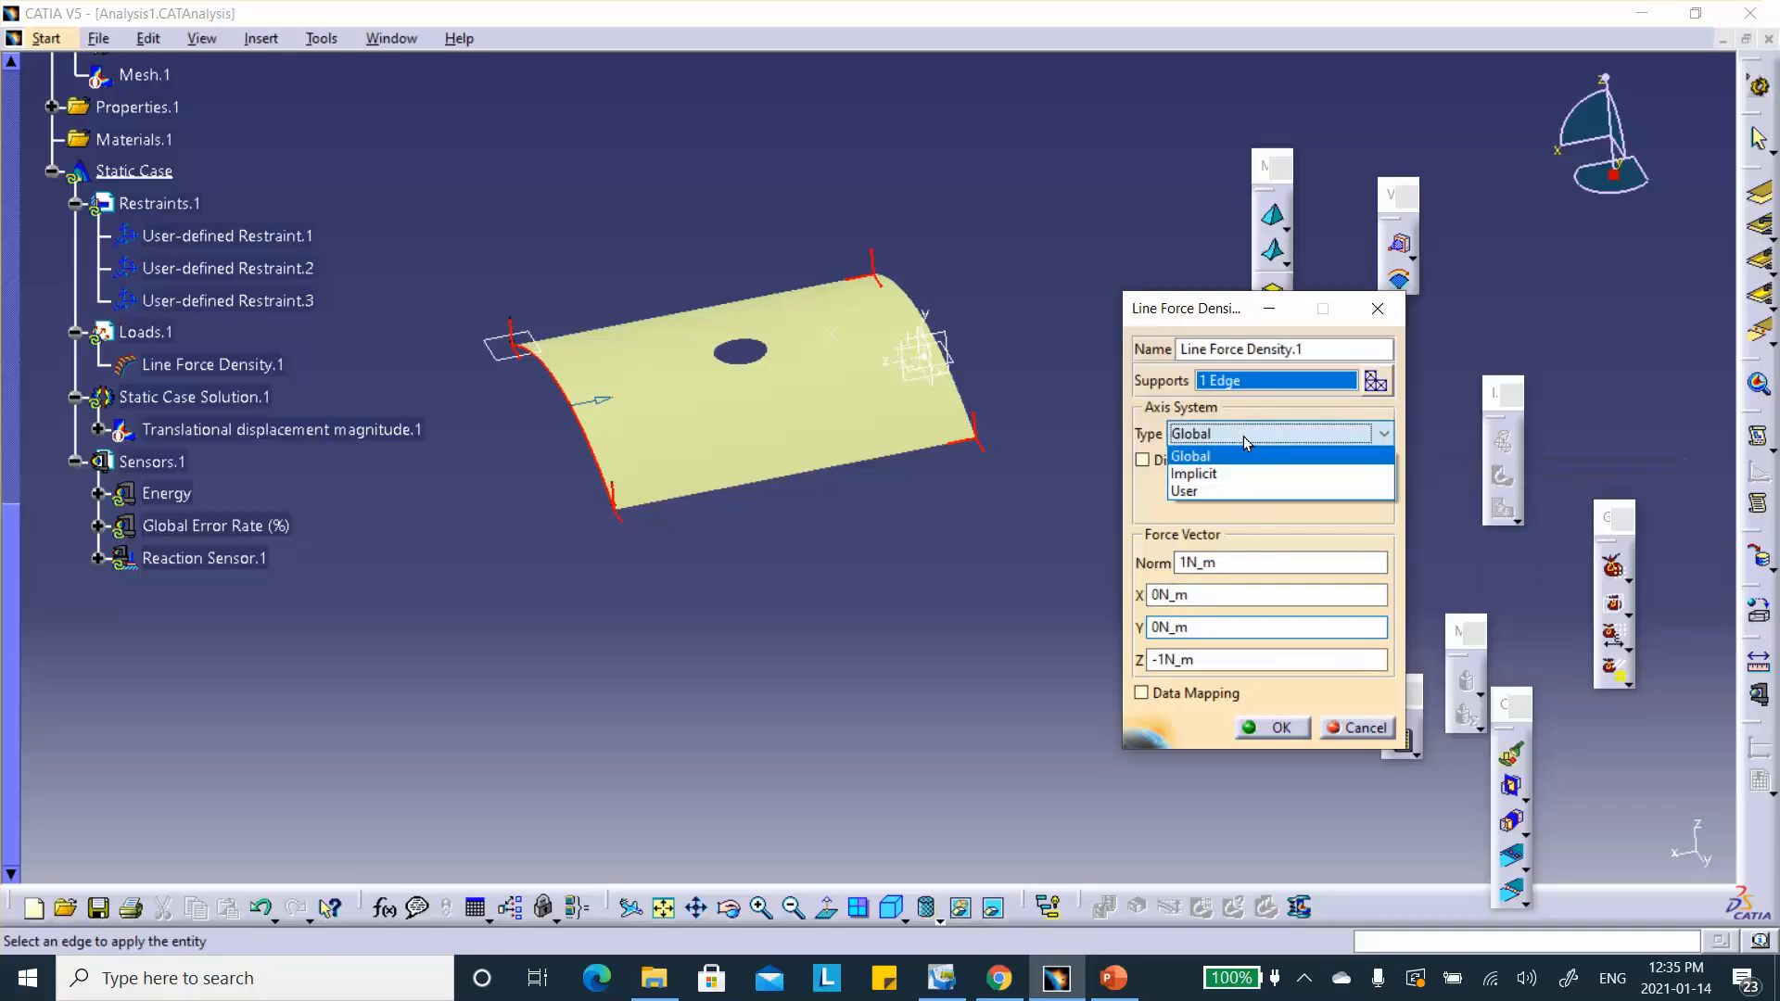
click(1226, 493)
click(1268, 491)
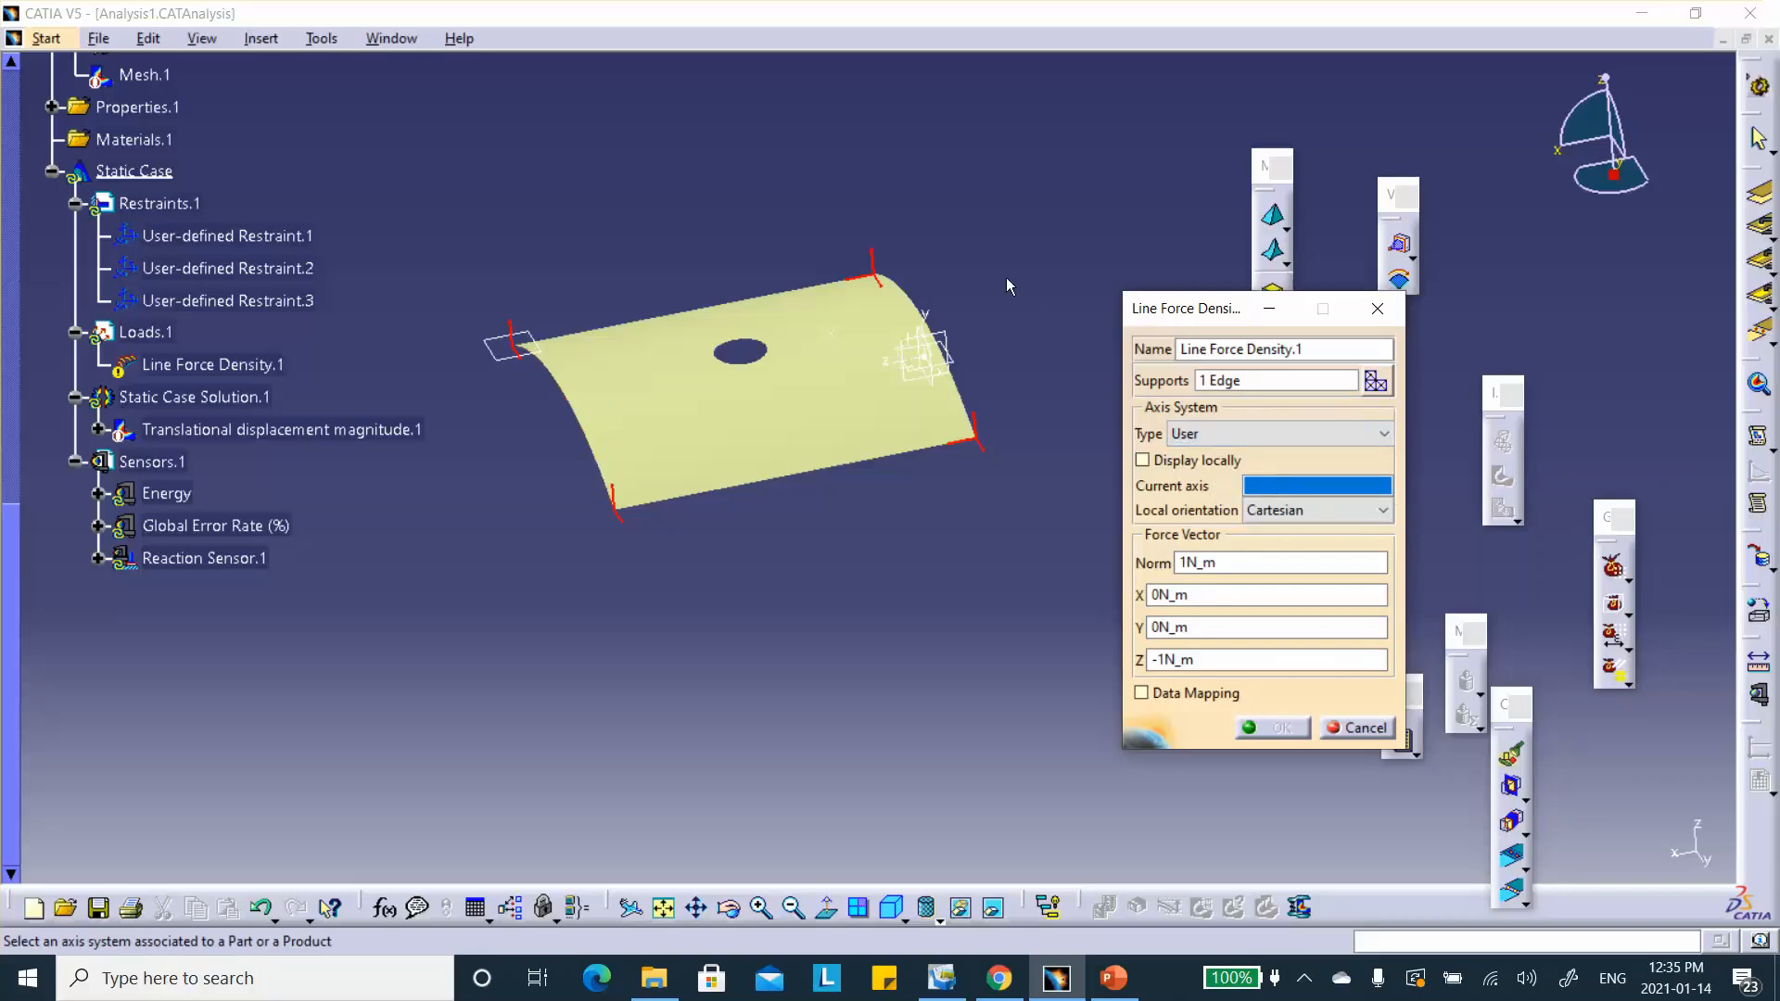
click(924, 355)
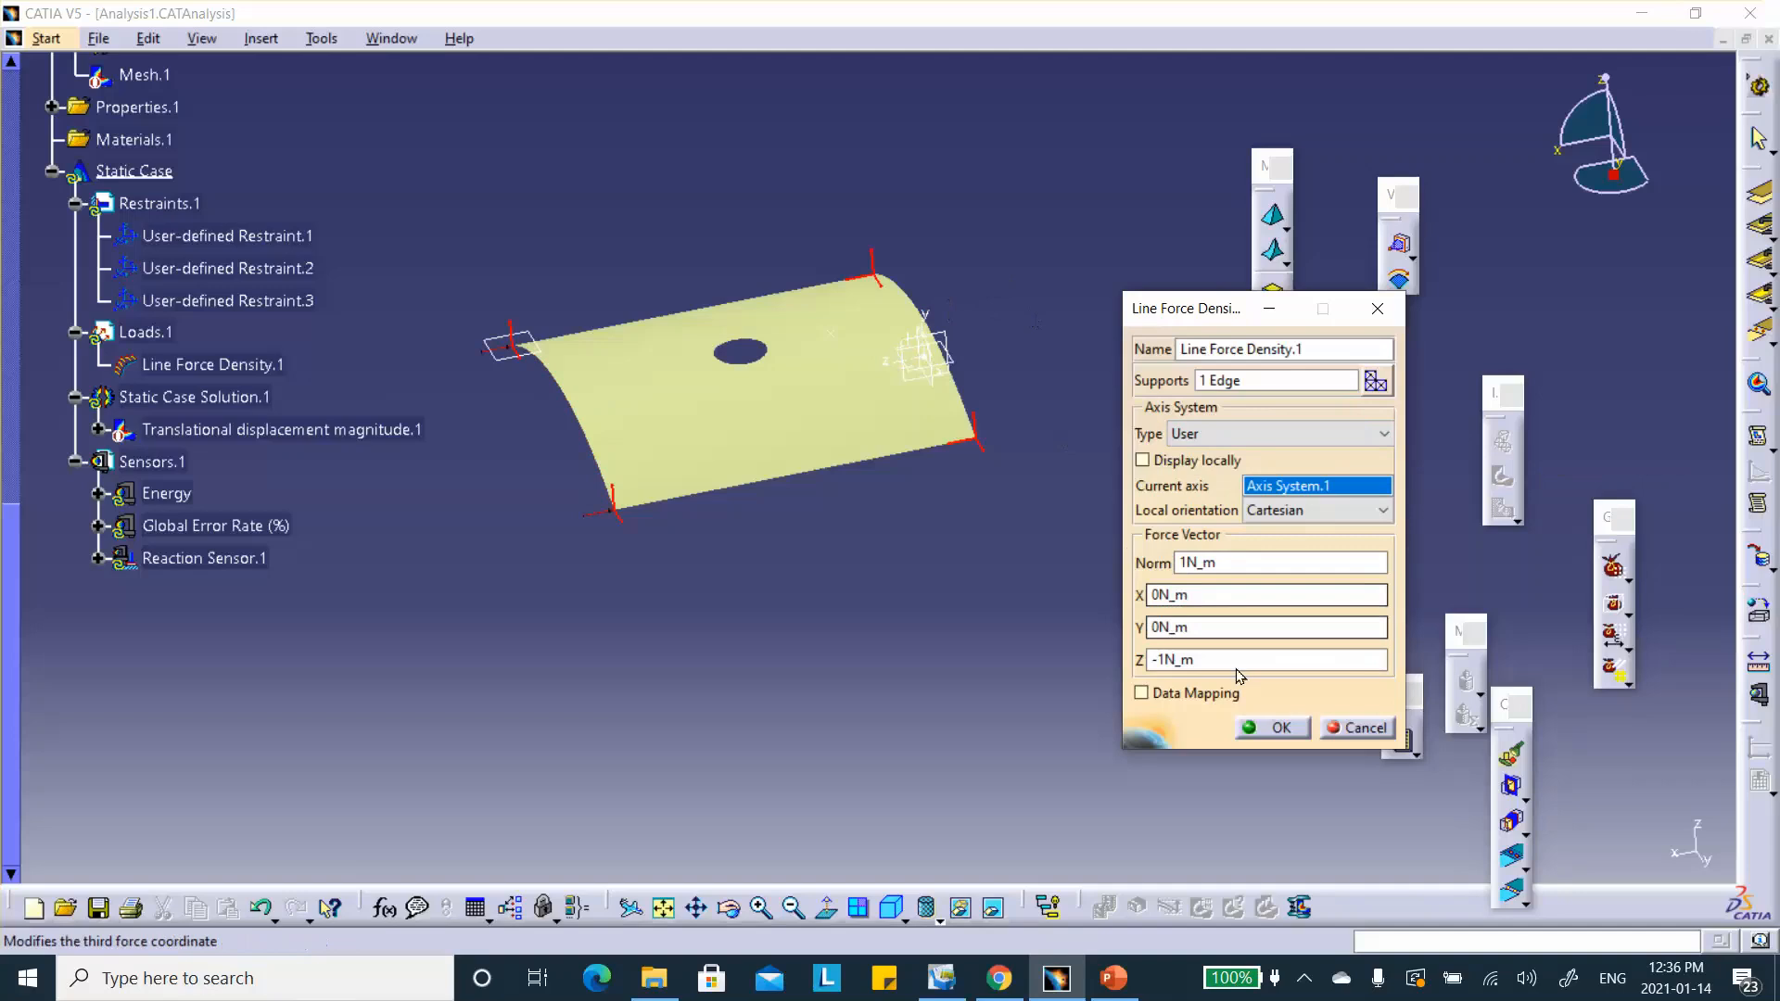
click(1284, 729)
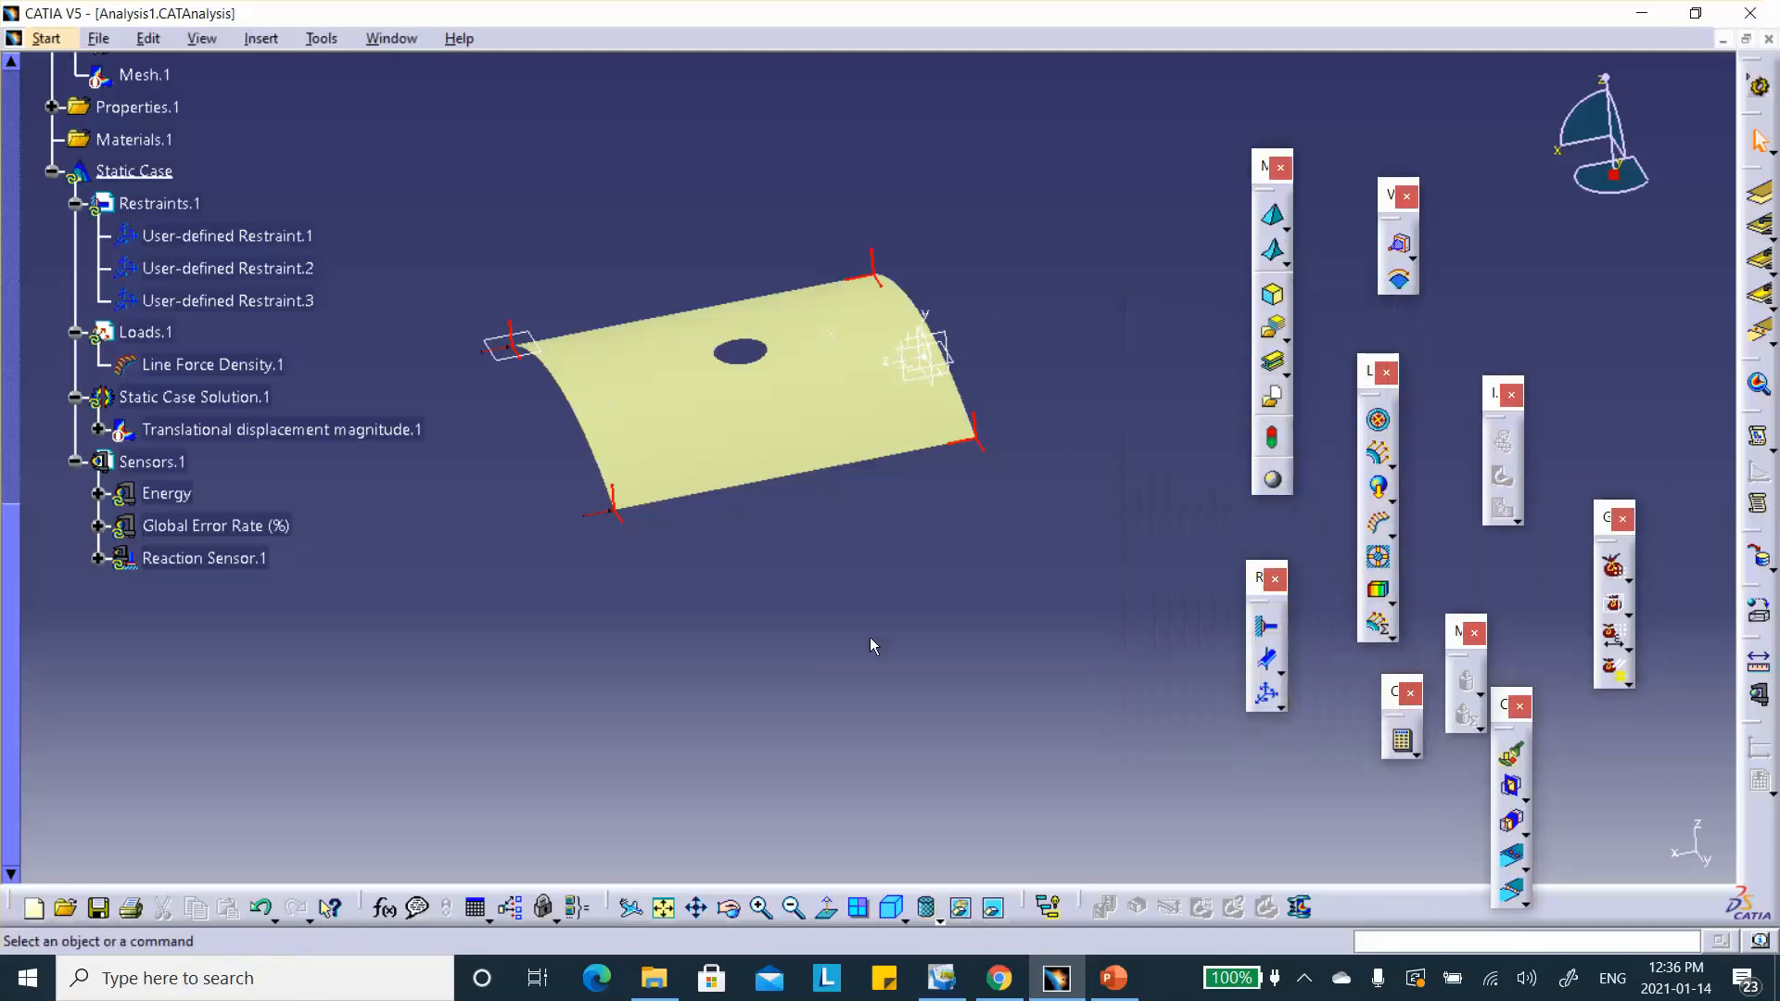
middle_drag(695, 631, 695, 660)
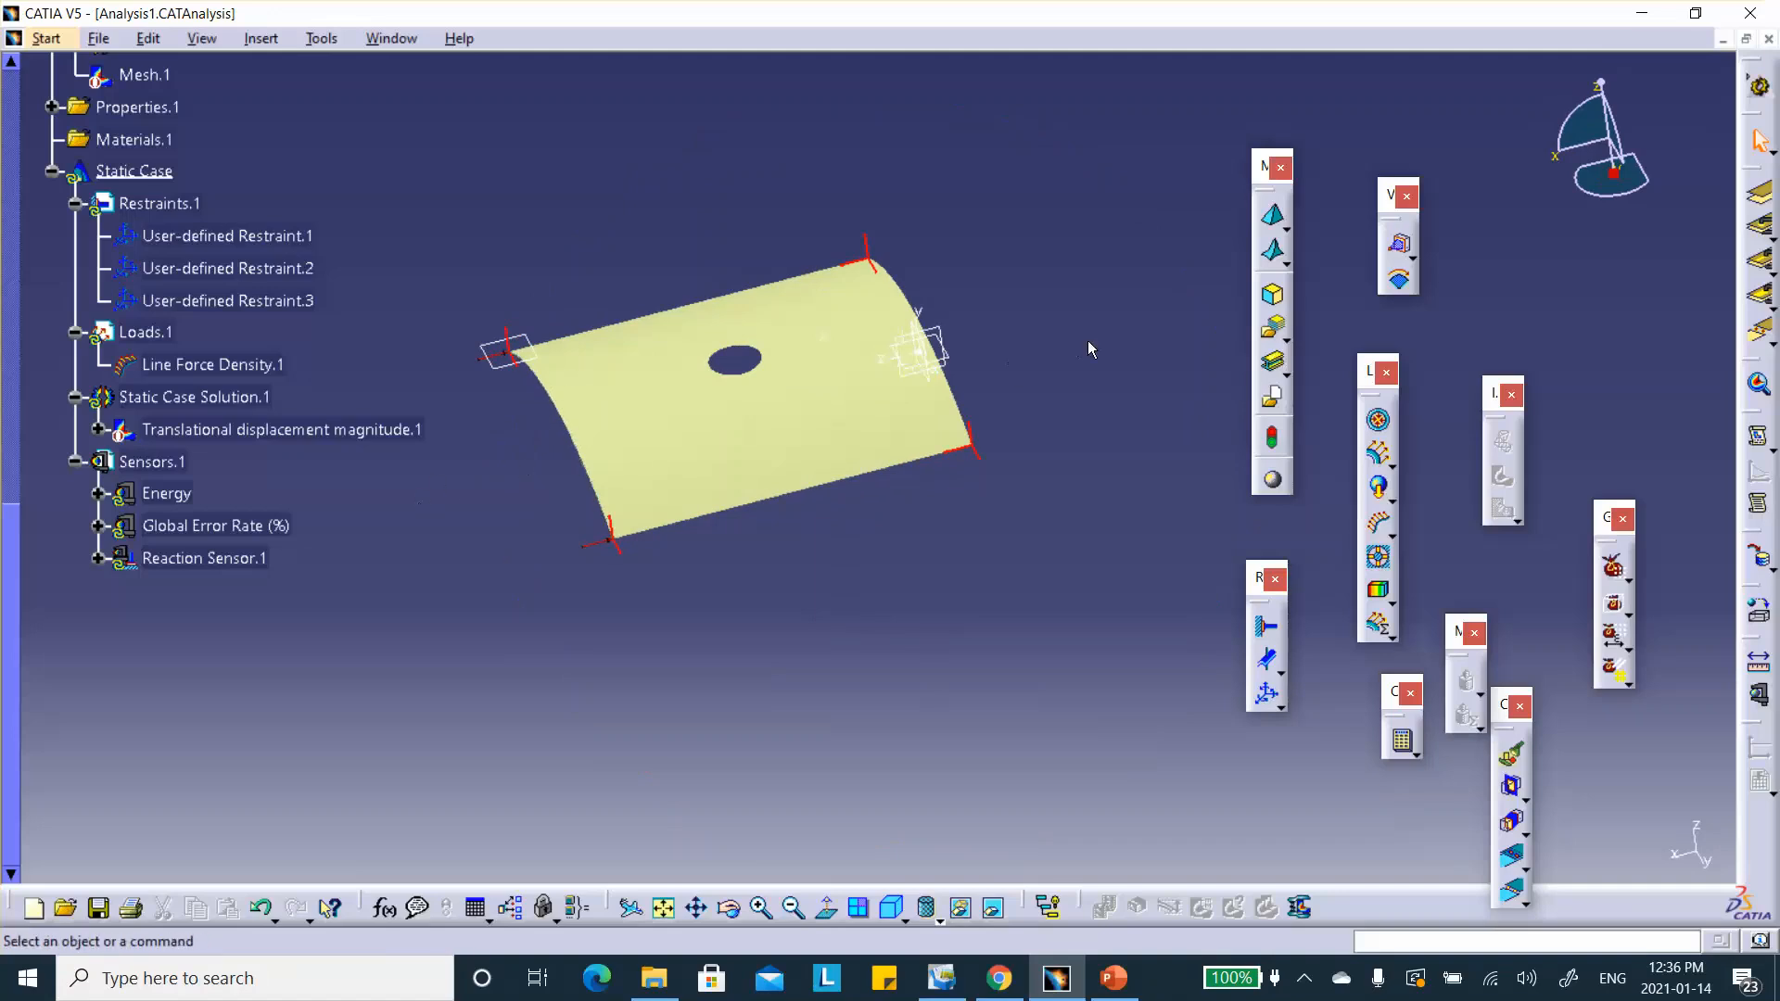
middle_drag(1026, 571, 717, 636)
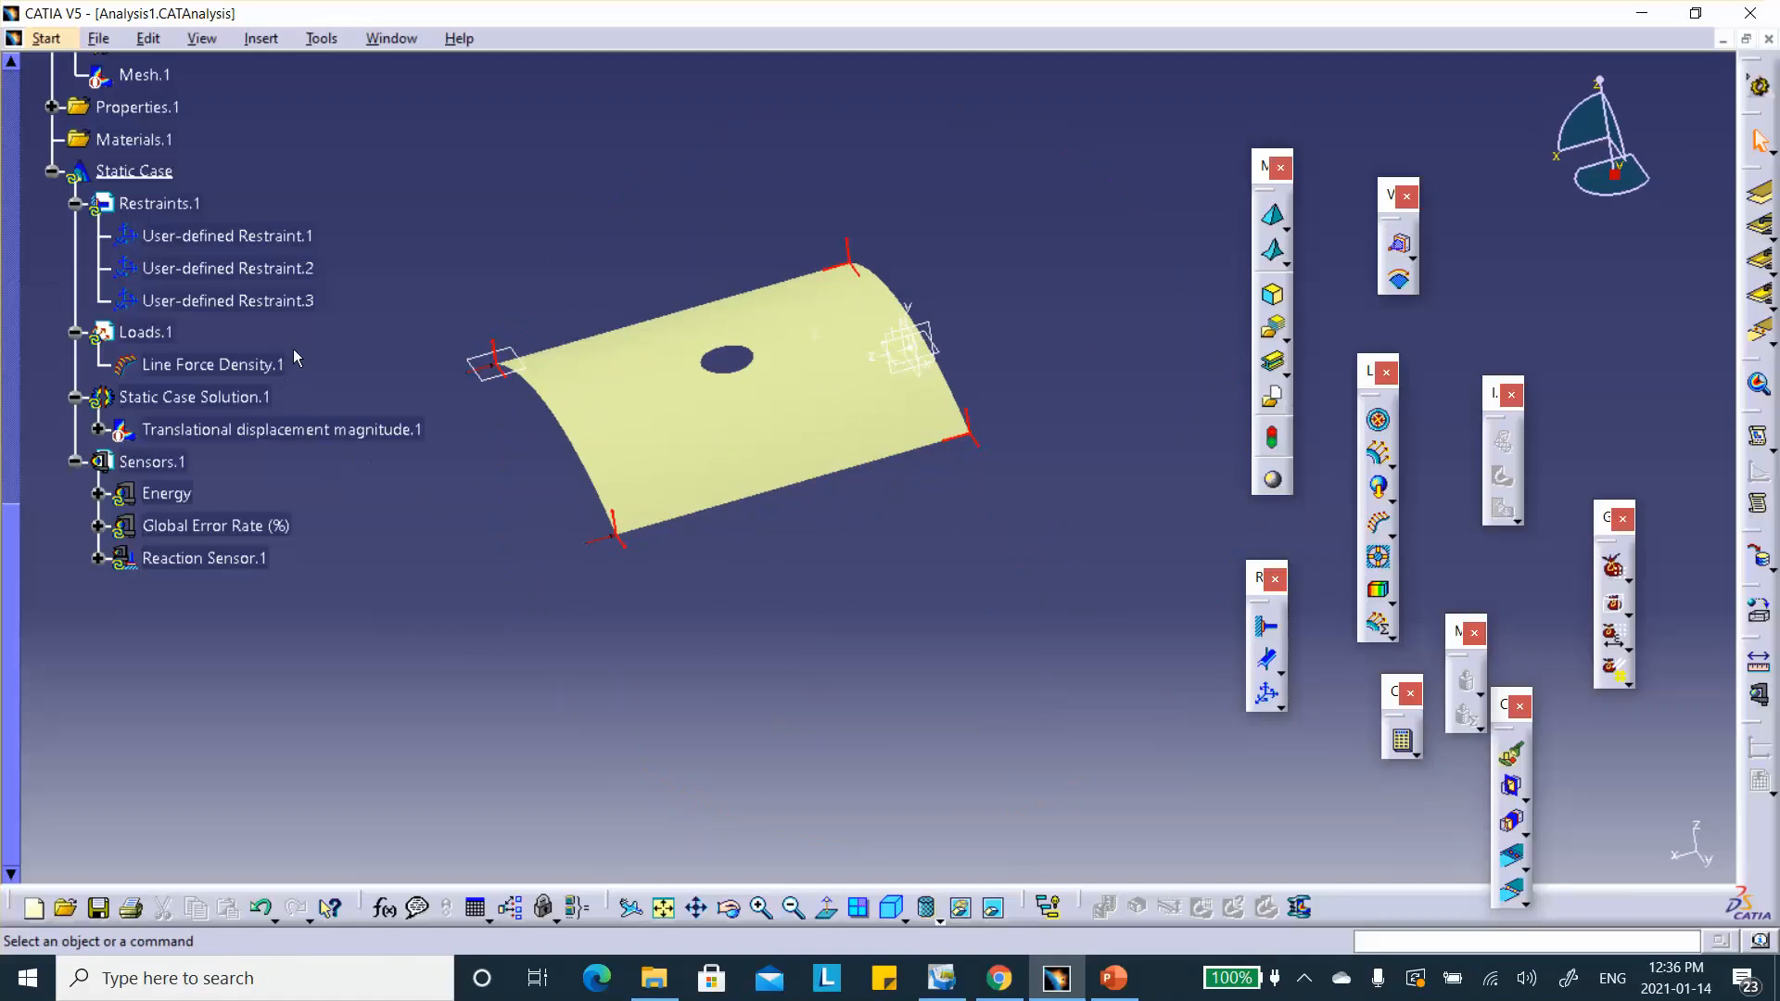
Insert a buckling case that references Static Case Solution.1, with existing analysis cases hidden.
click(263, 38)
click(295, 150)
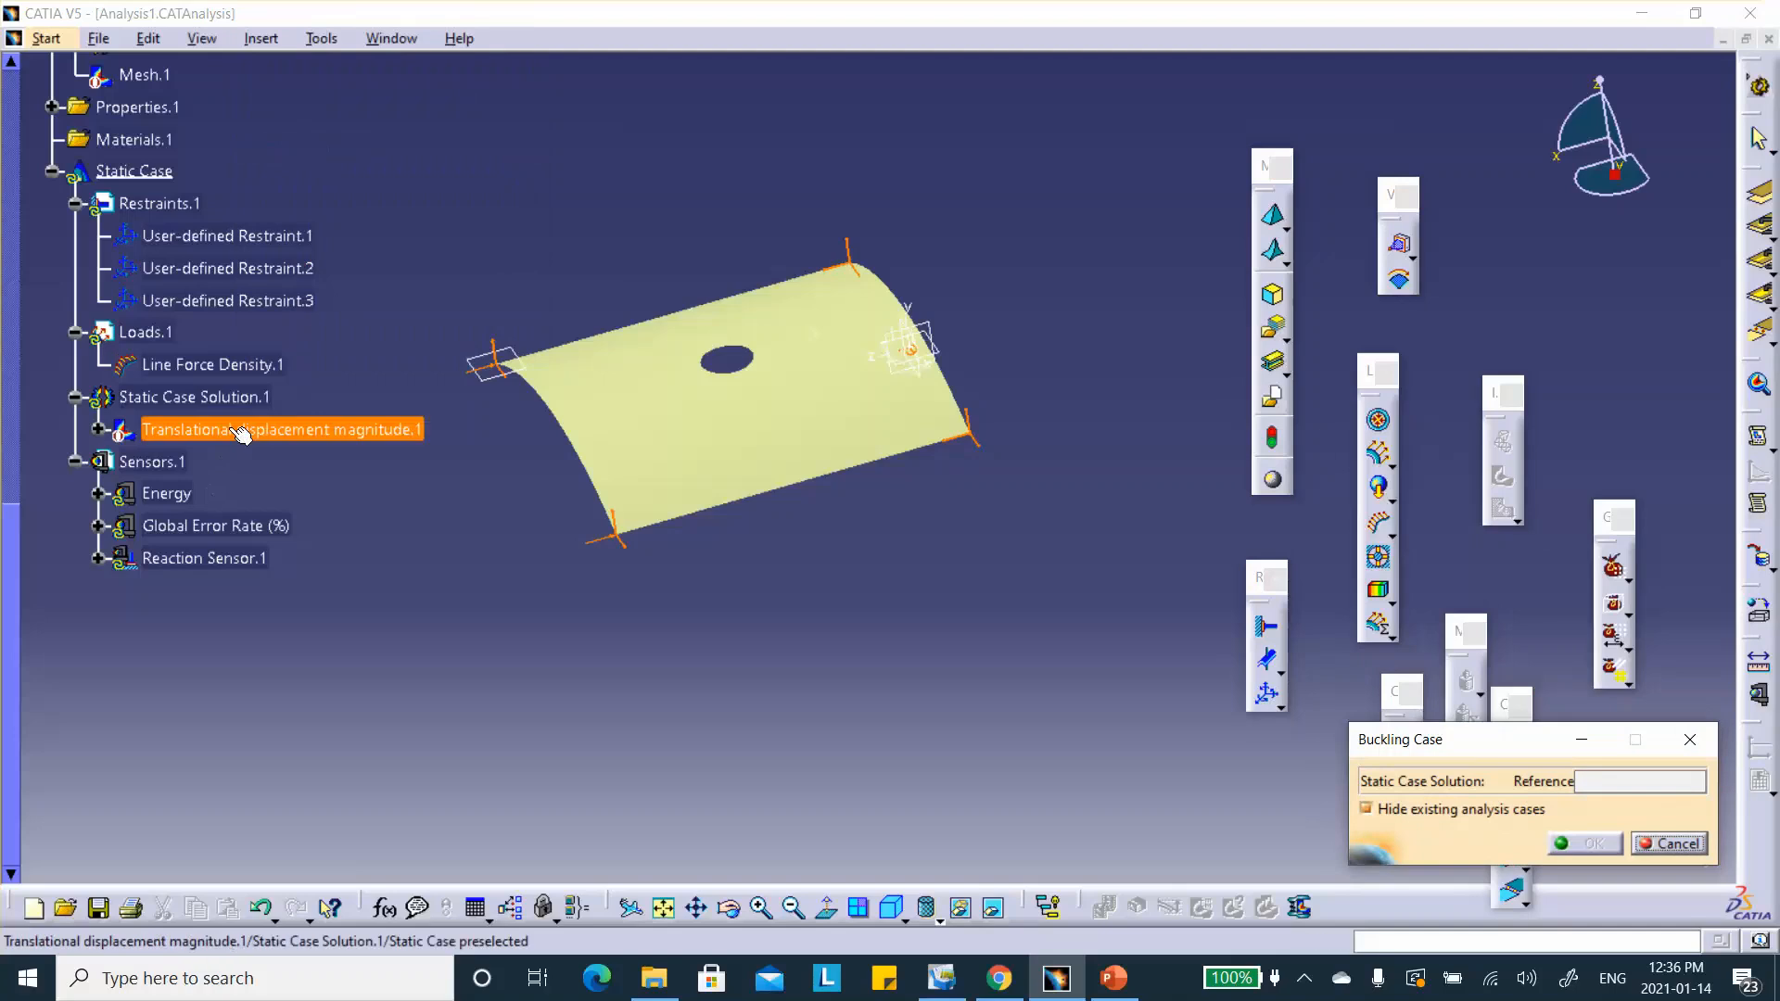
click(227, 397)
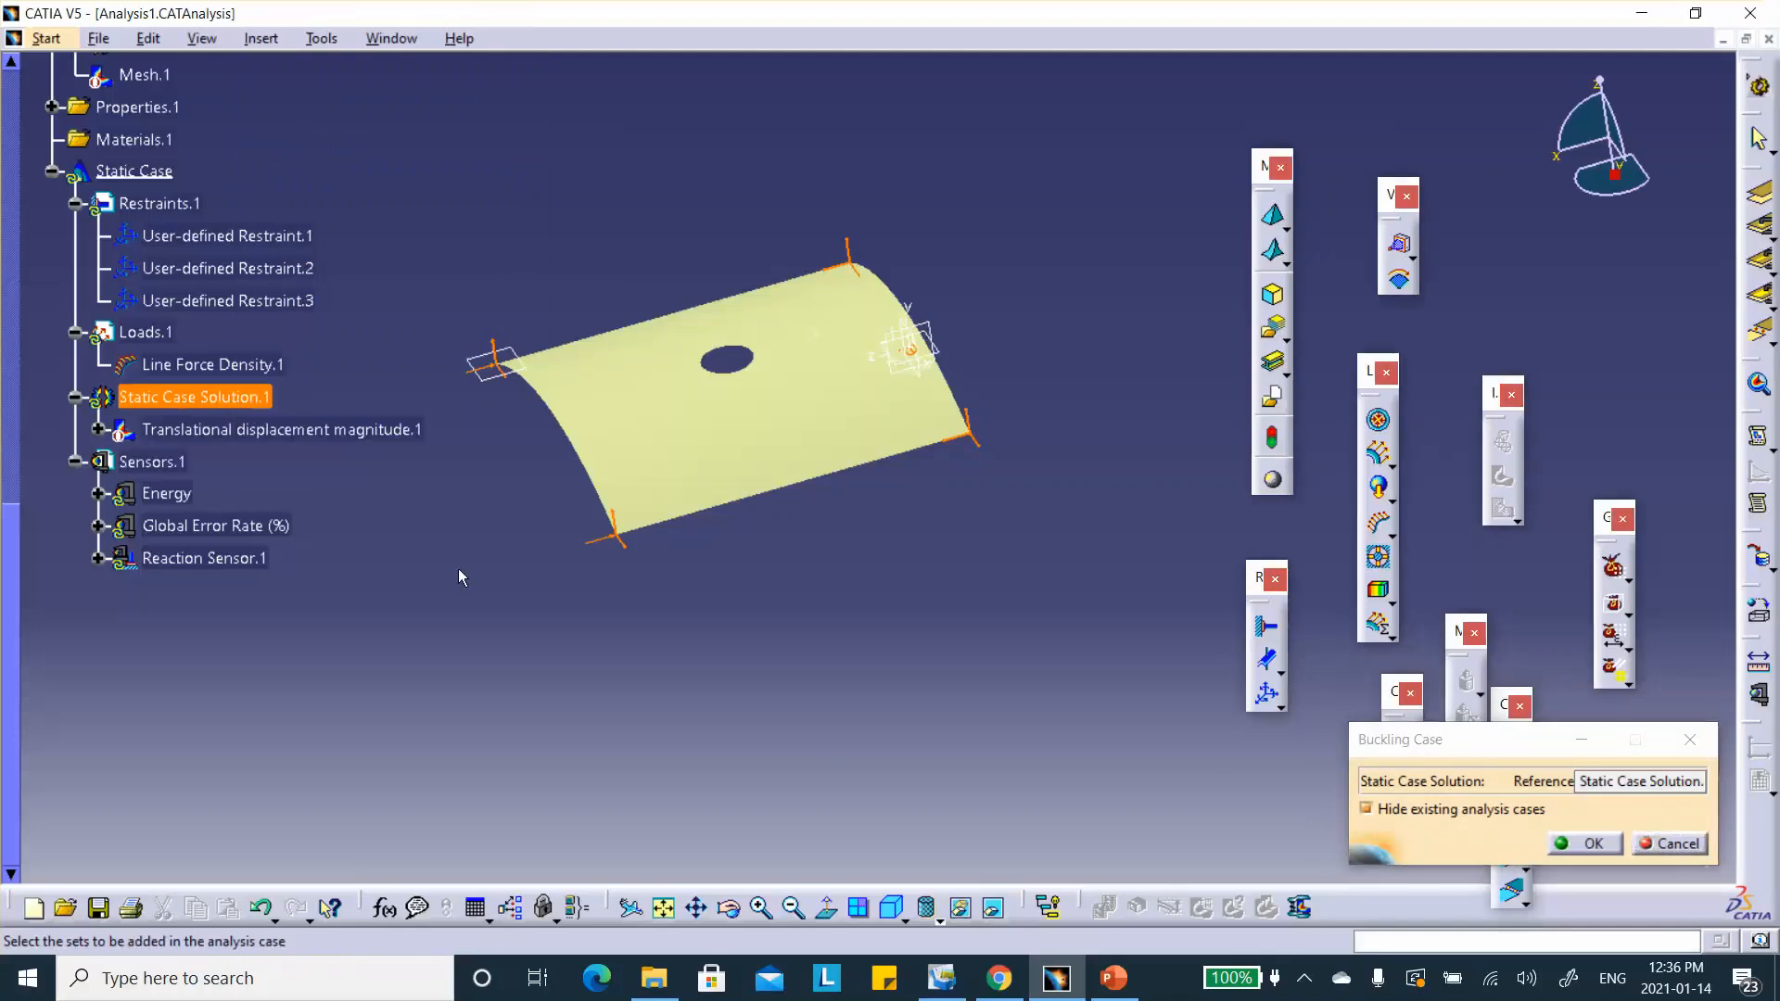
click(1592, 843)
middle_drag(534, 664, 756, 658)
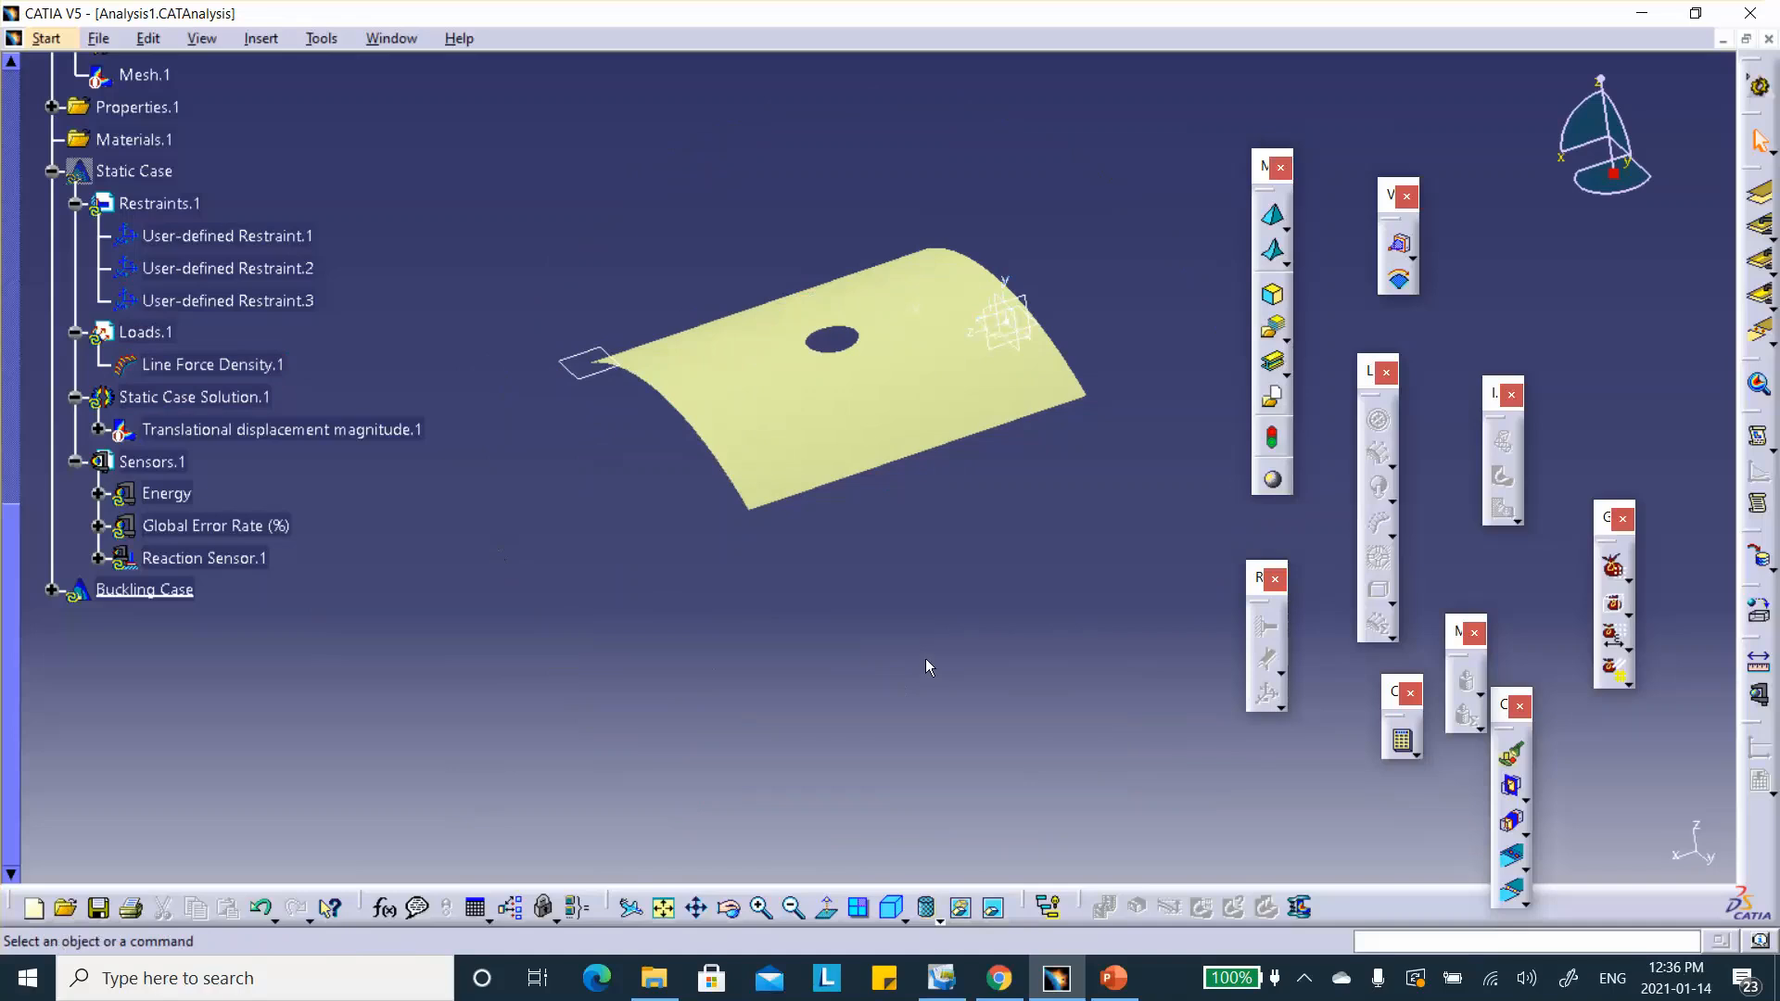
Compute all analysis cases to solve the panel's static and buckling cases.
click(1403, 744)
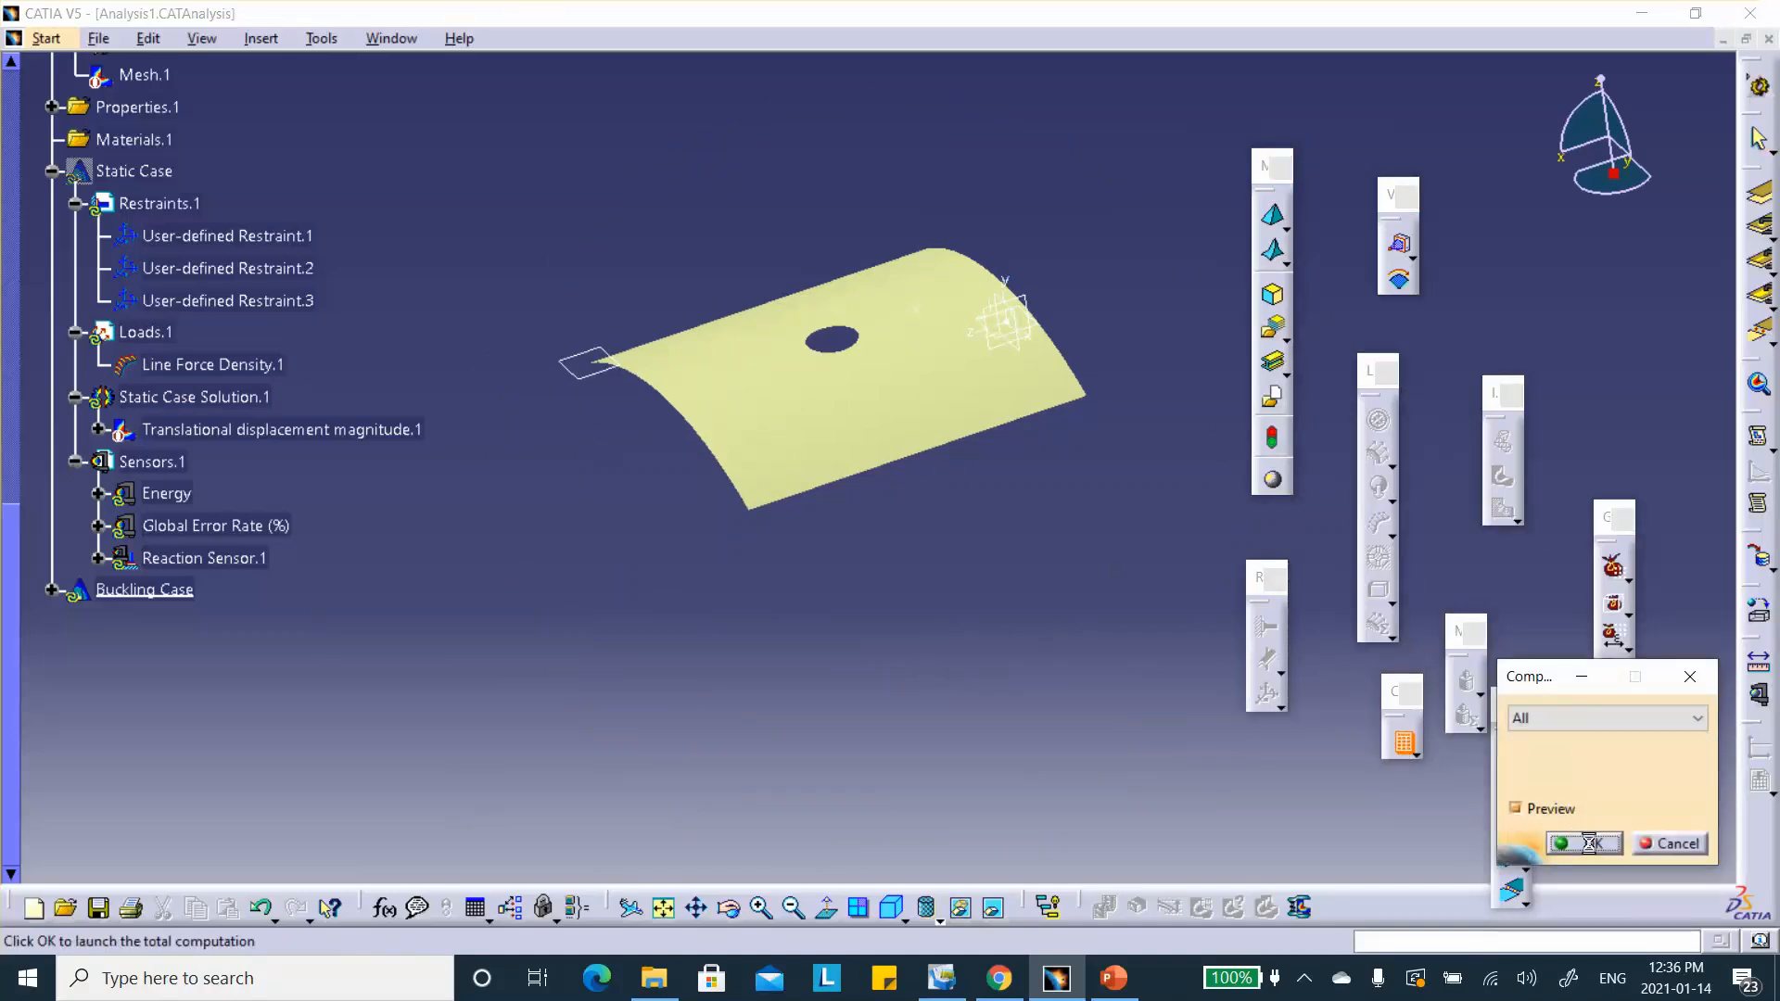
click(1592, 842)
click(1614, 844)
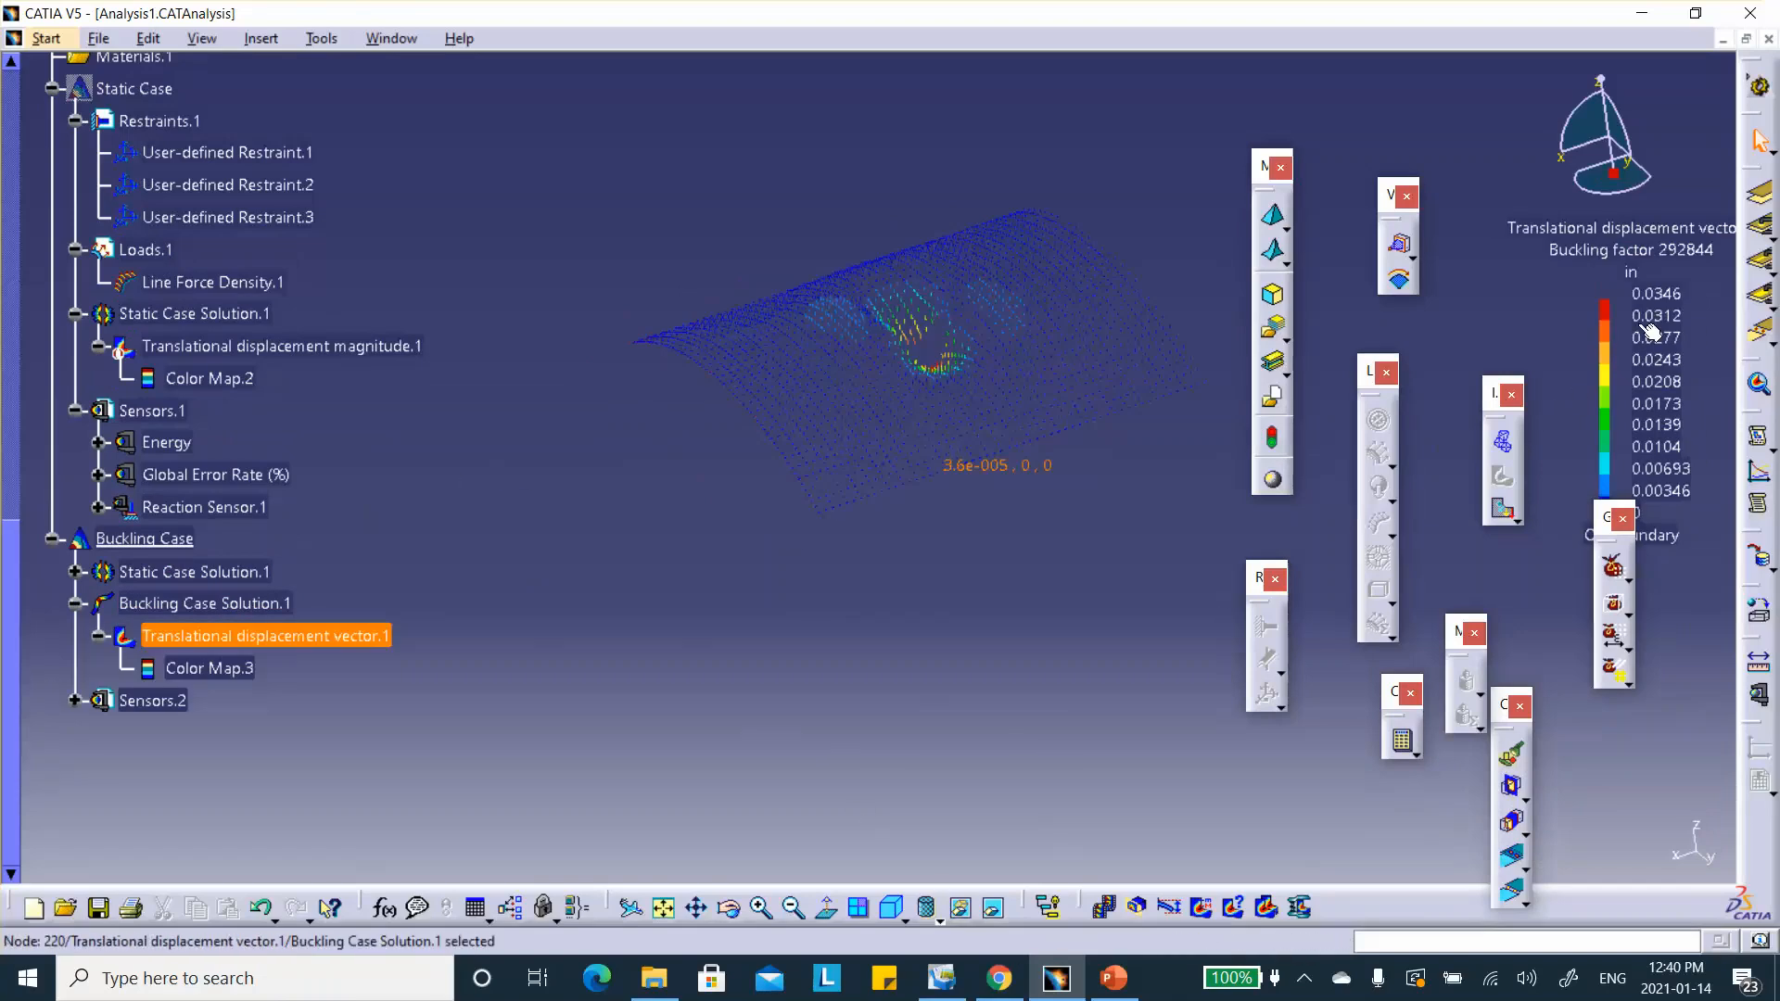
click(723, 498)
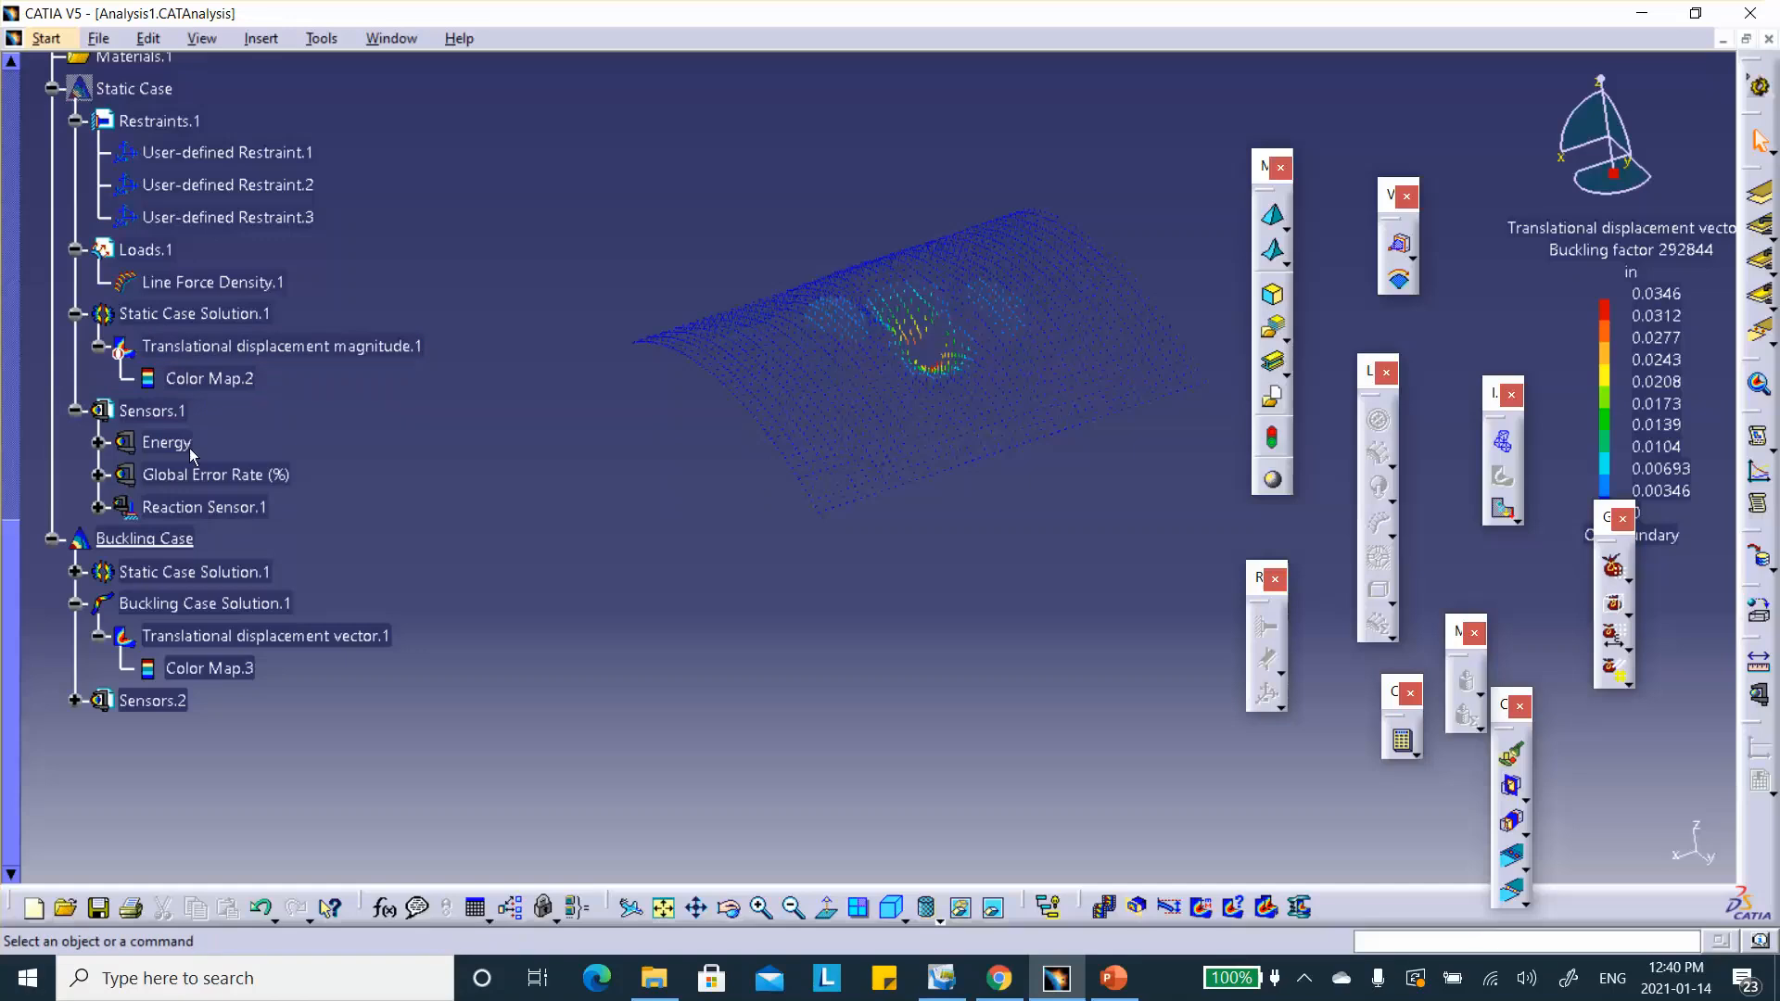
Edit Line Force Density.1 in the static case and change the Z component entry of its force vector.
double_click(242, 283)
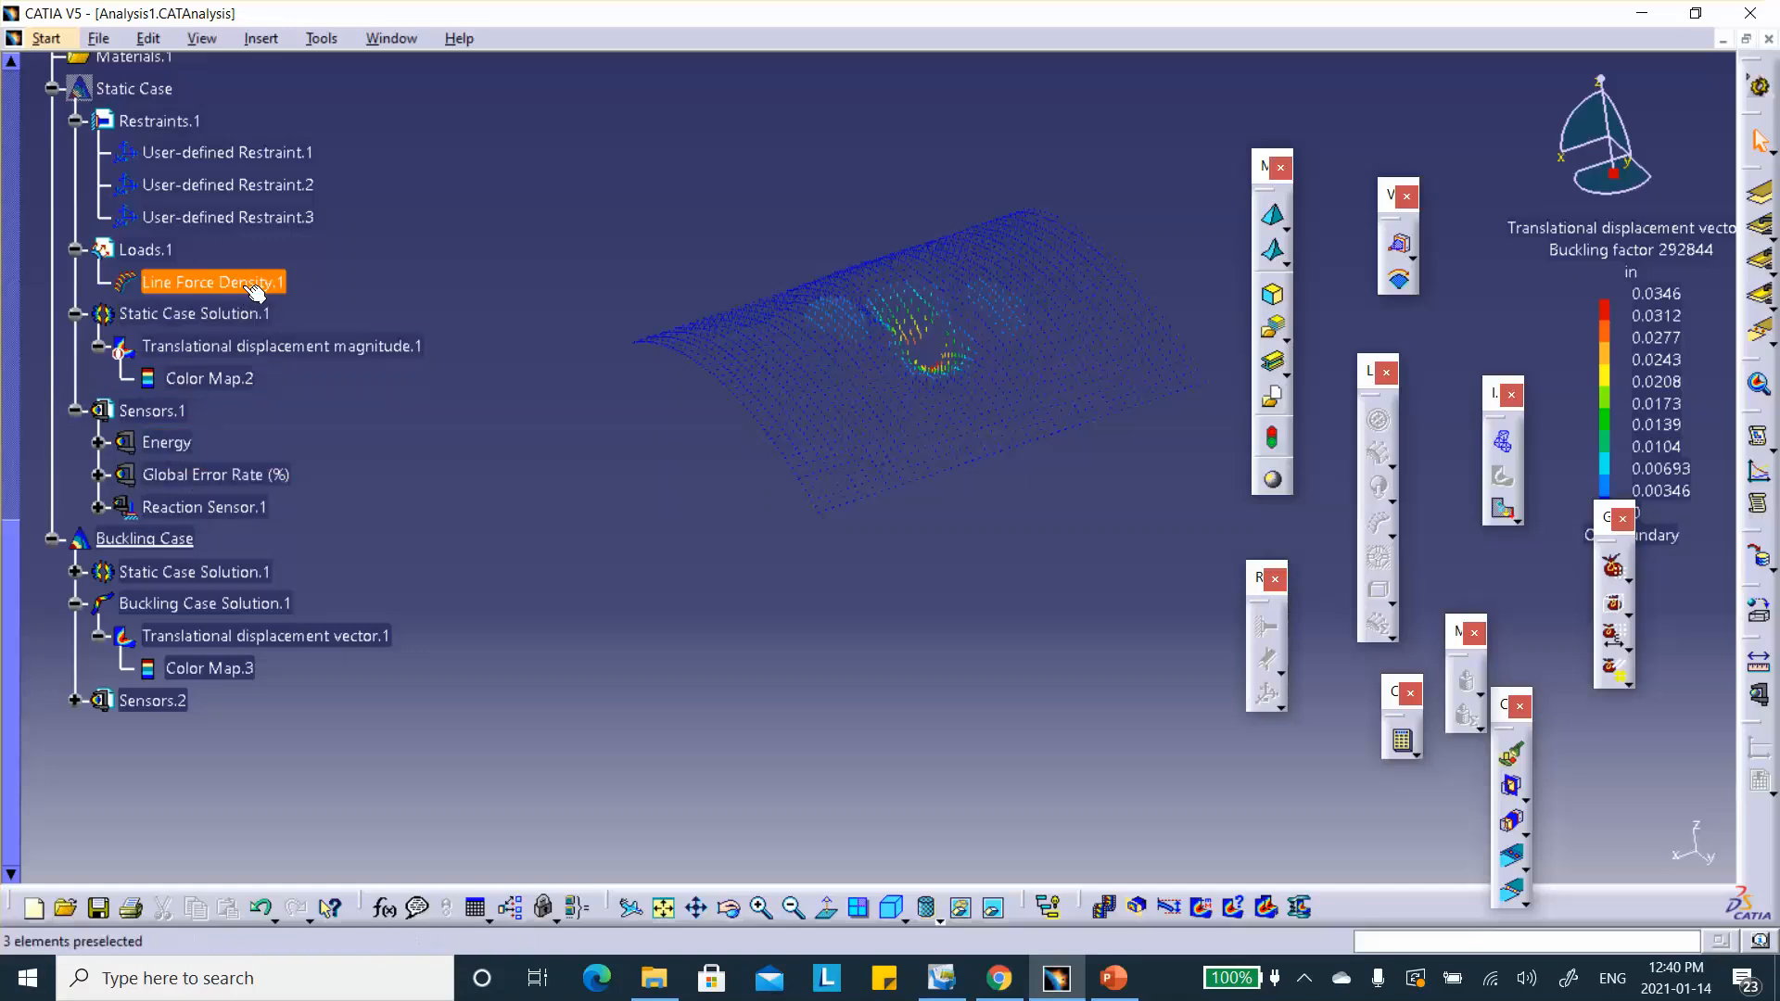
click(1195, 659)
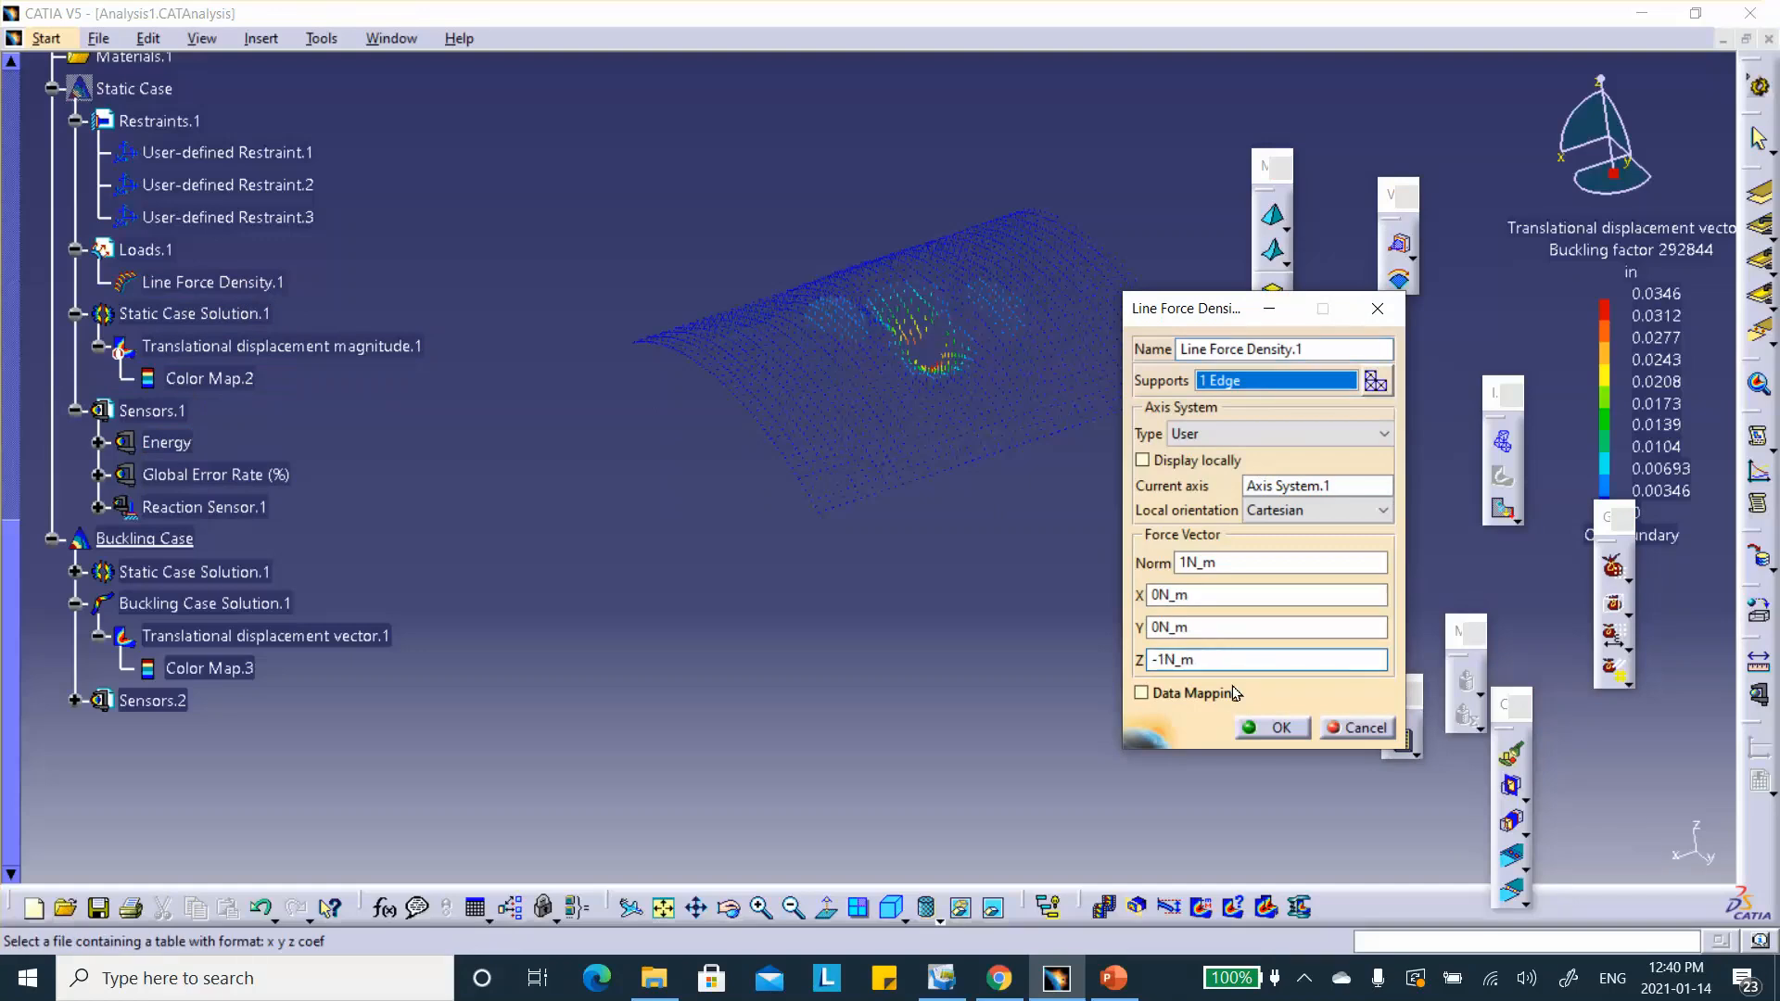
key(BackSpace)
key(Return)
click(1278, 725)
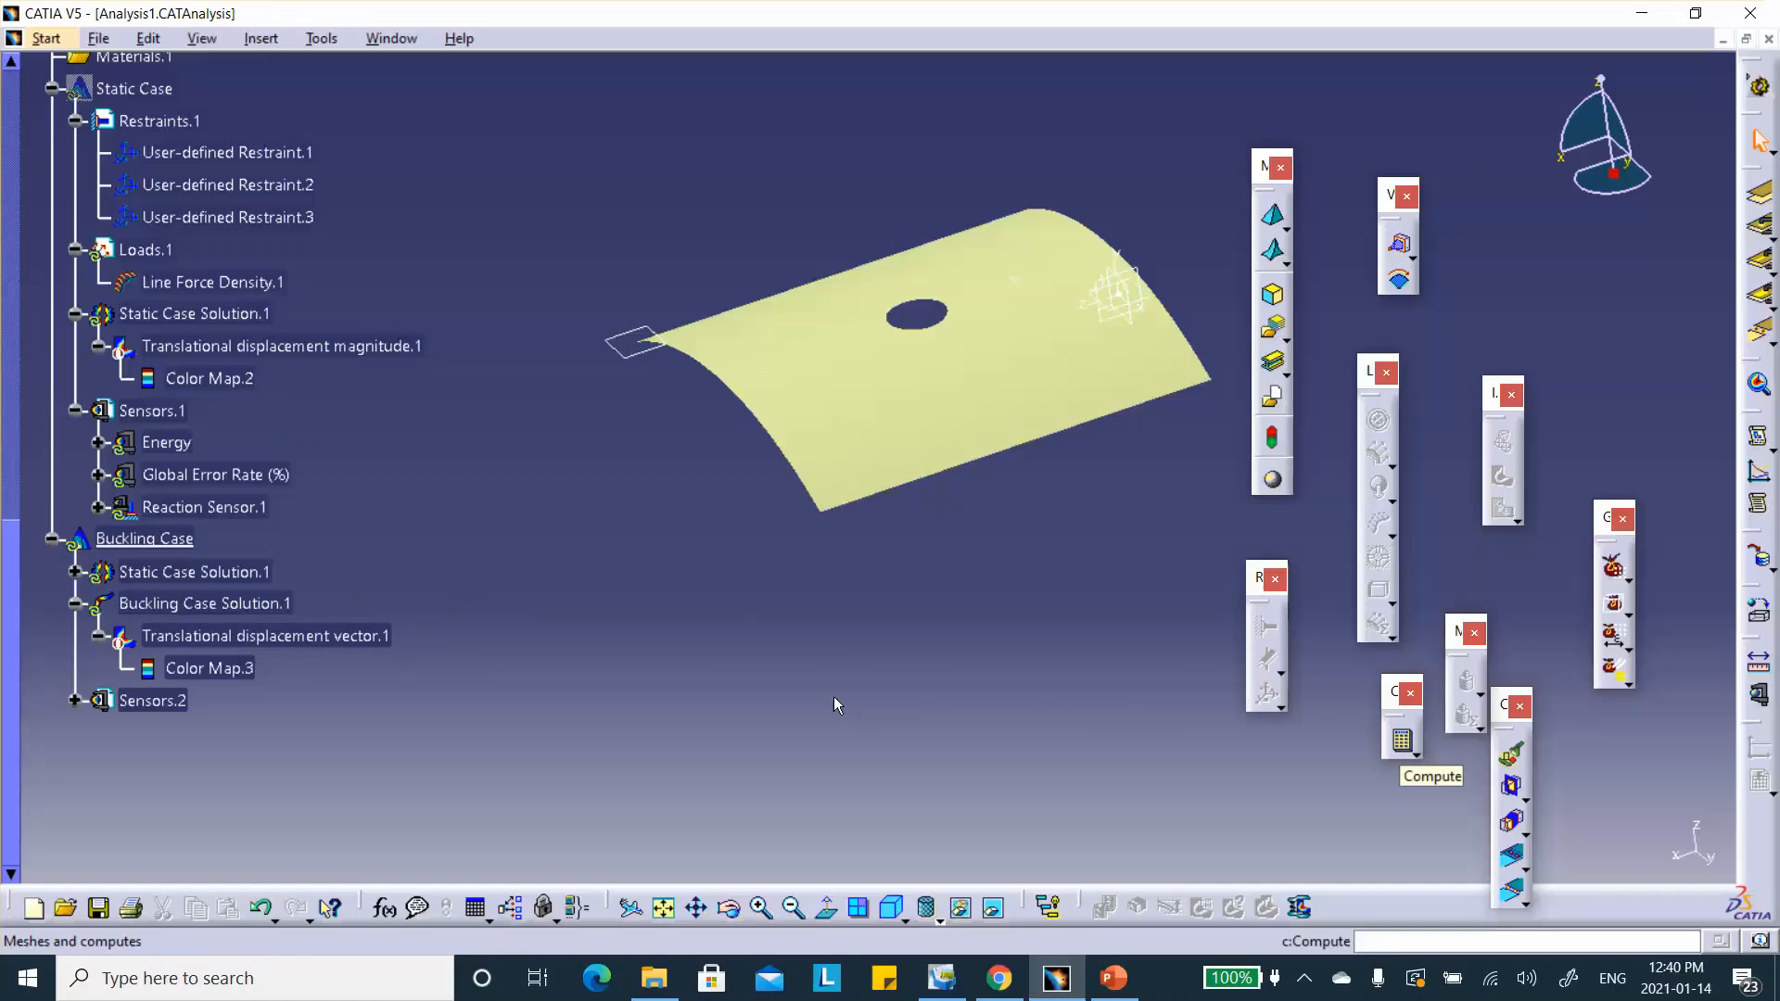
Recompute all analysis cases with the modified line force density.
click(1402, 740)
click(1590, 844)
click(1598, 844)
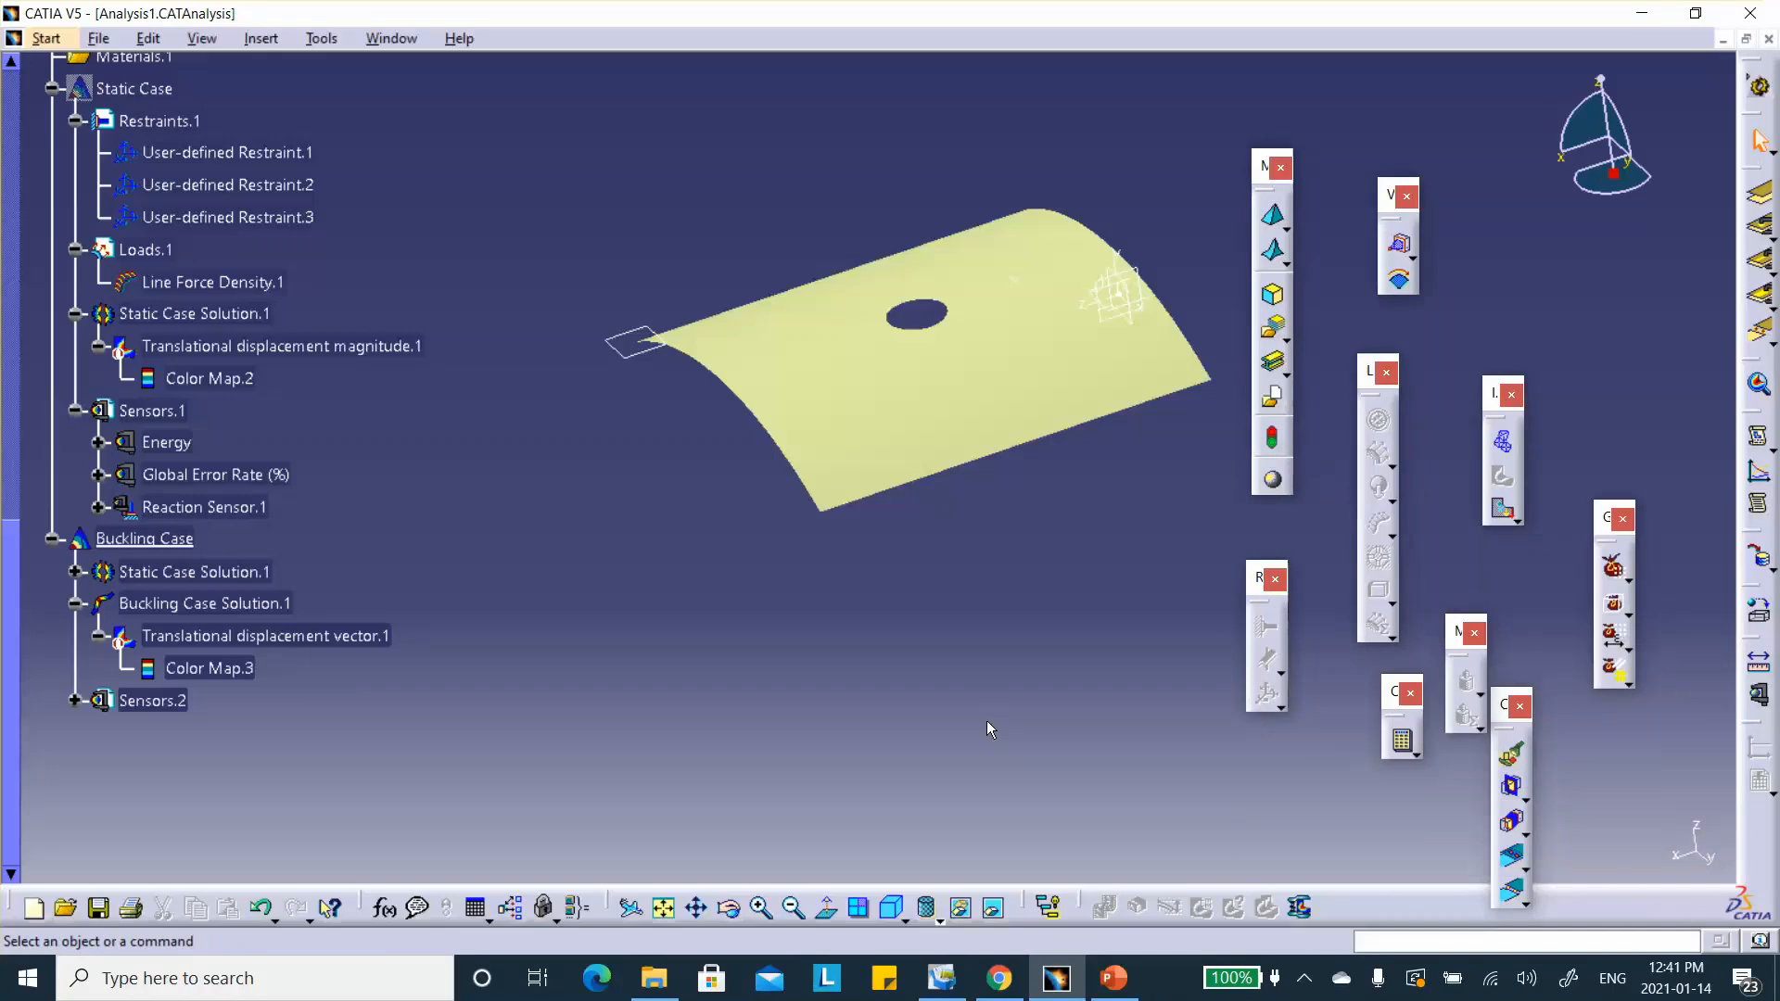
Examine the buckling factors listed for the translational displacement vector image and switch to PowerPoint to compare them with the thesis buckling loads.
click(285, 643)
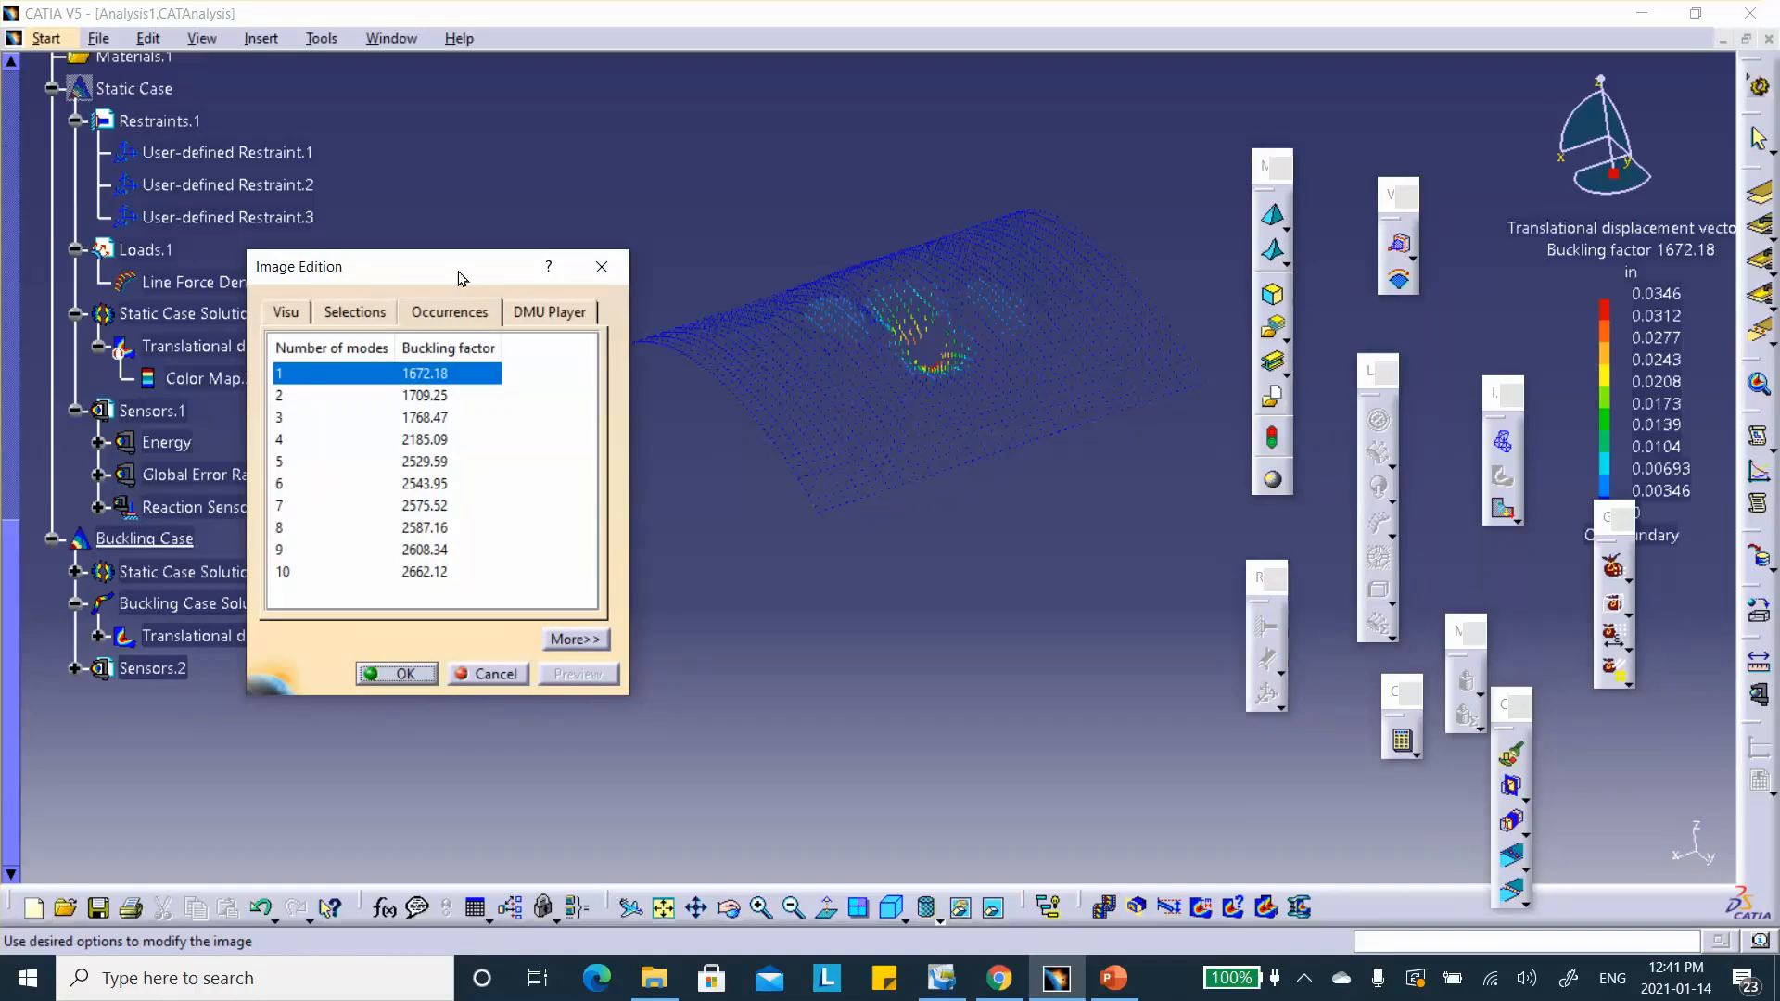
drag(461, 273, 419, 253)
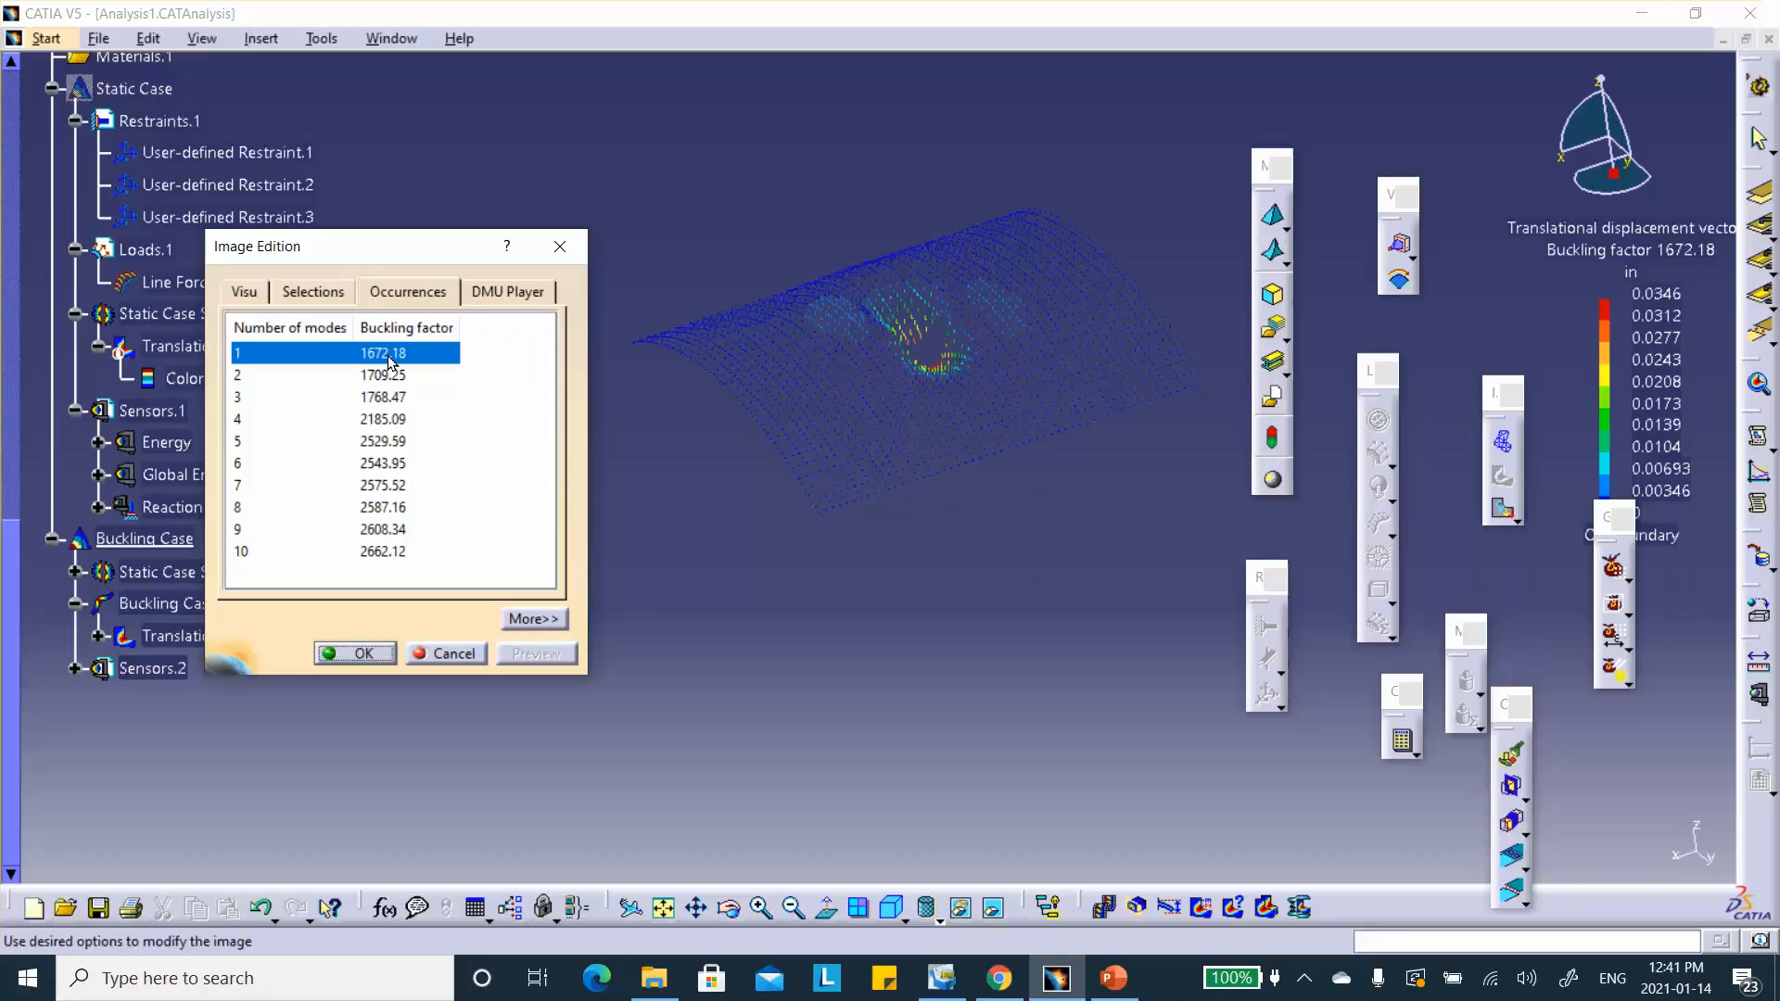
click(1111, 978)
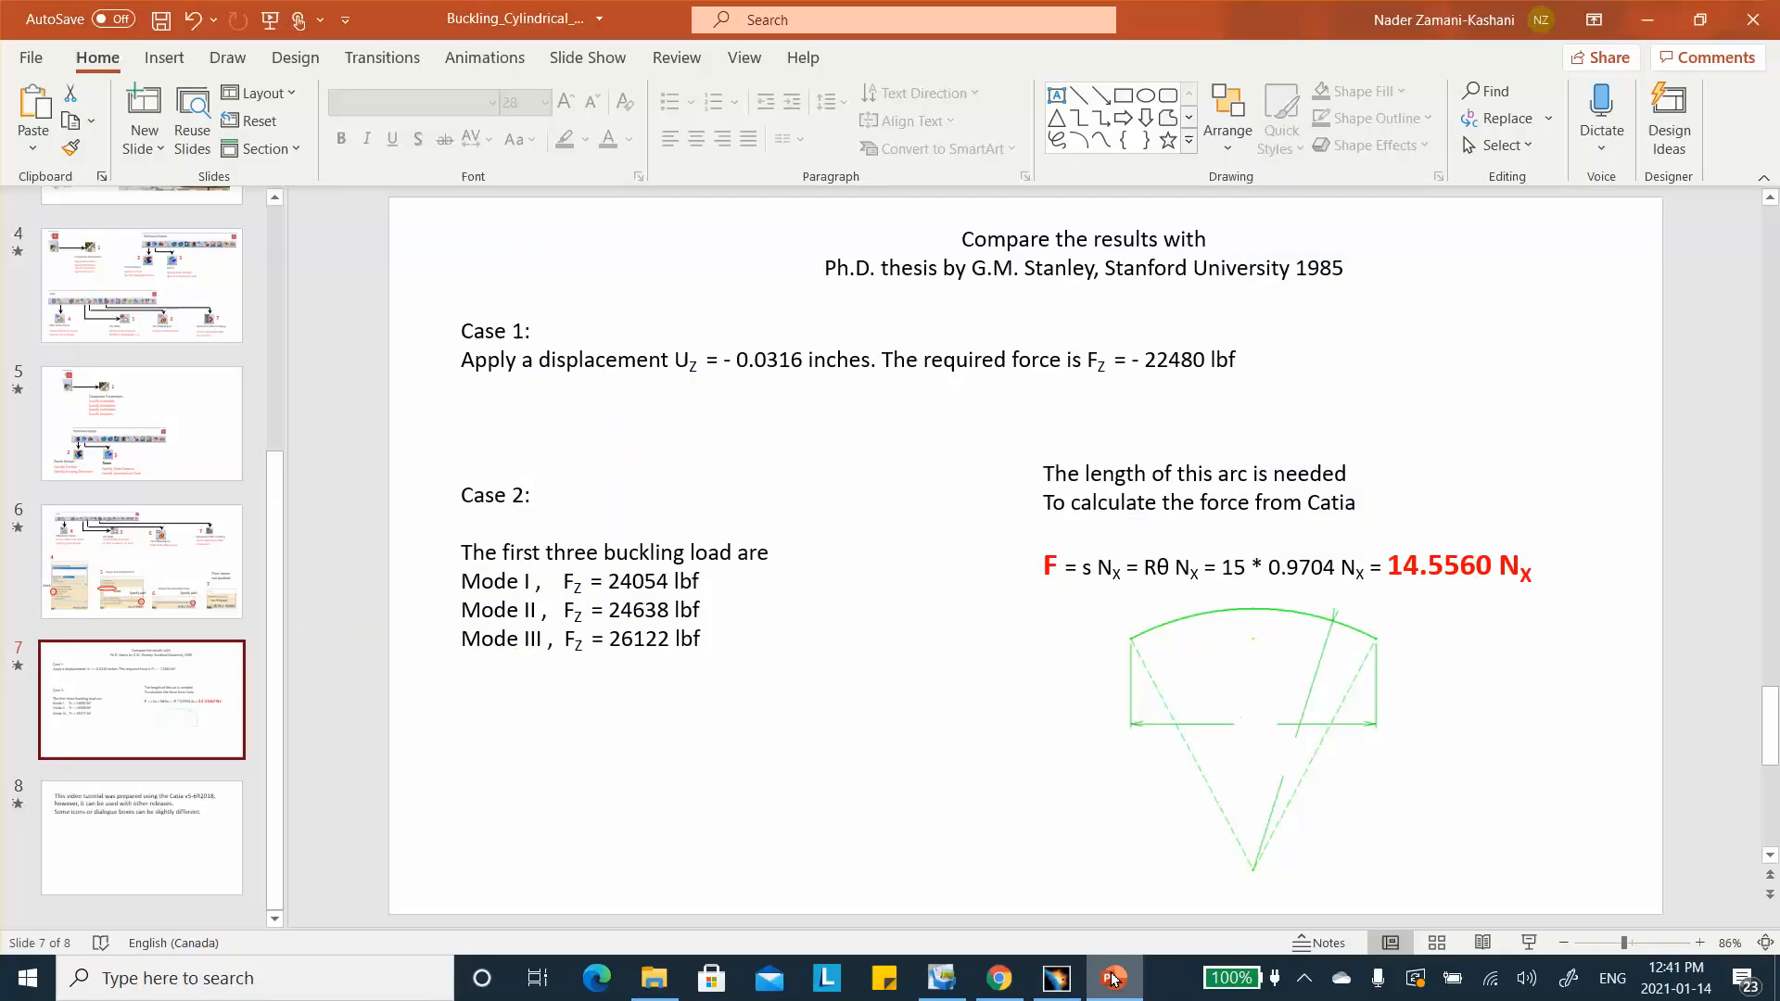